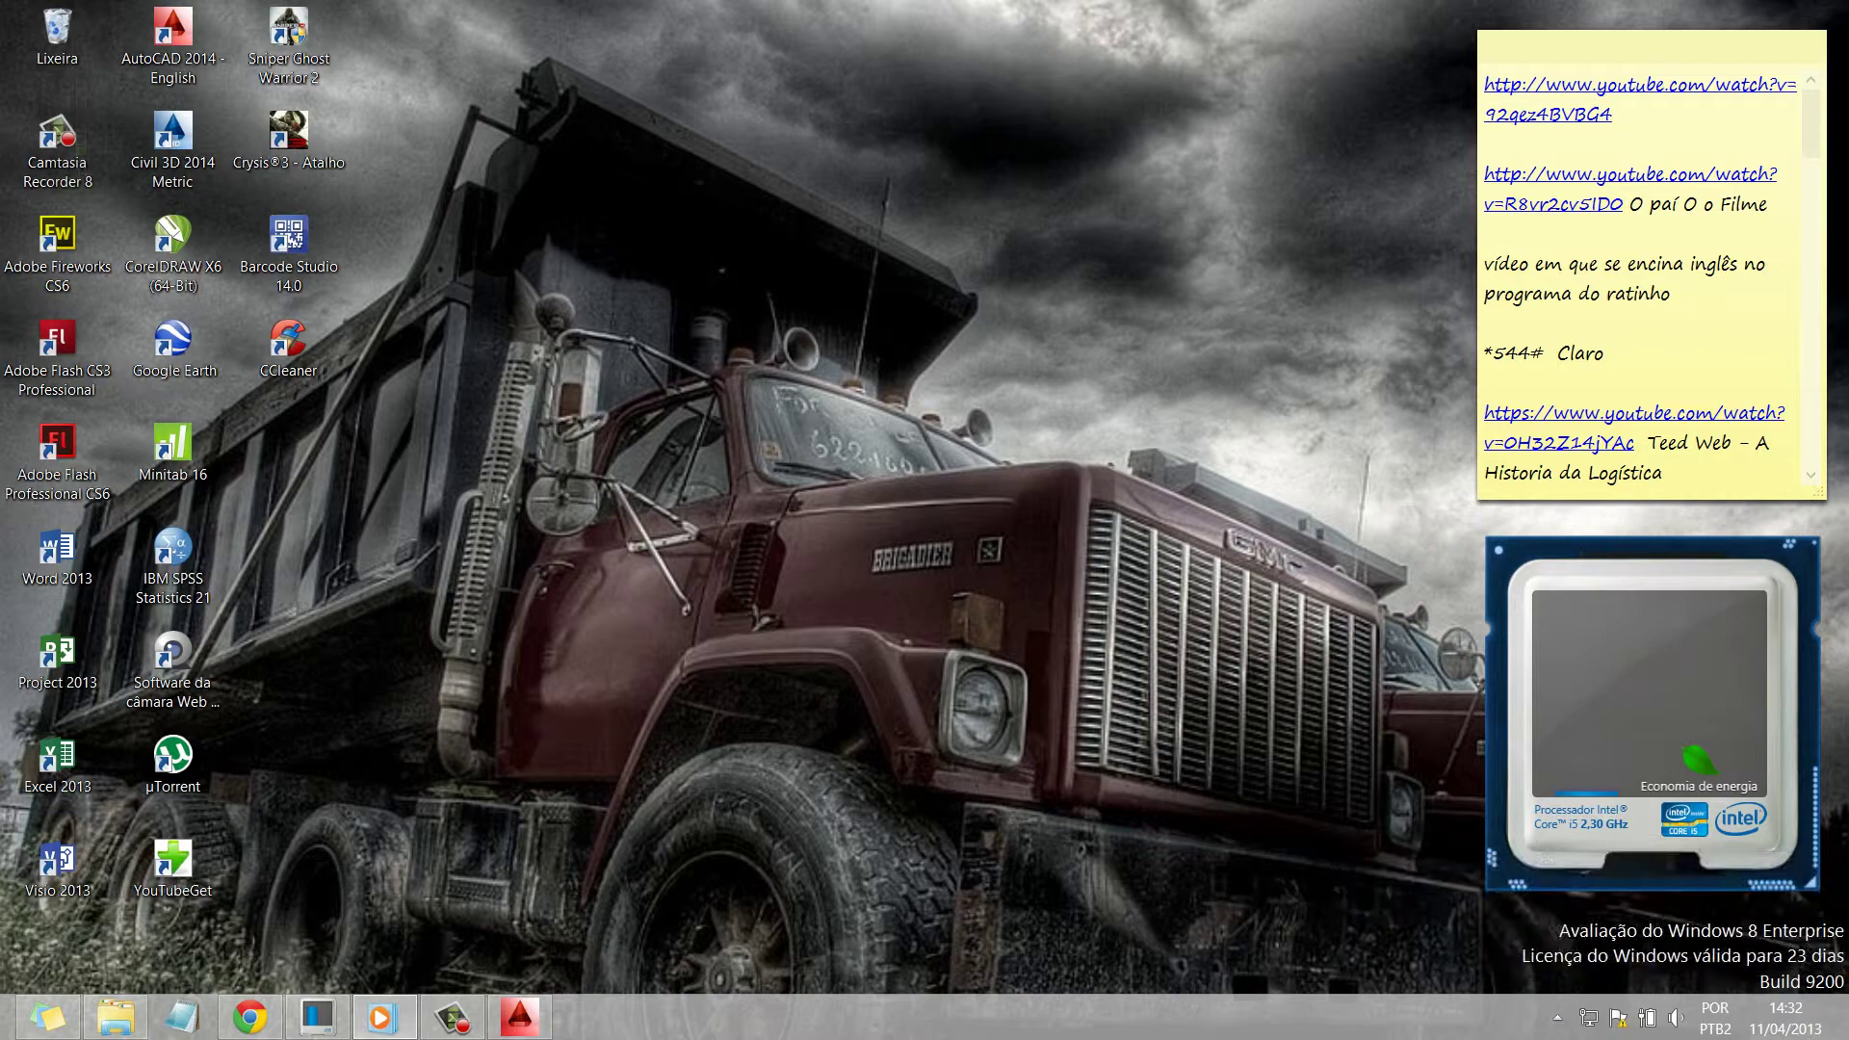
# Bring up the AutoCAD 2014 window showing Drawing1.dwg with its four L-shaped outlines
pyautogui.press('XF86AudioLowerVolume')
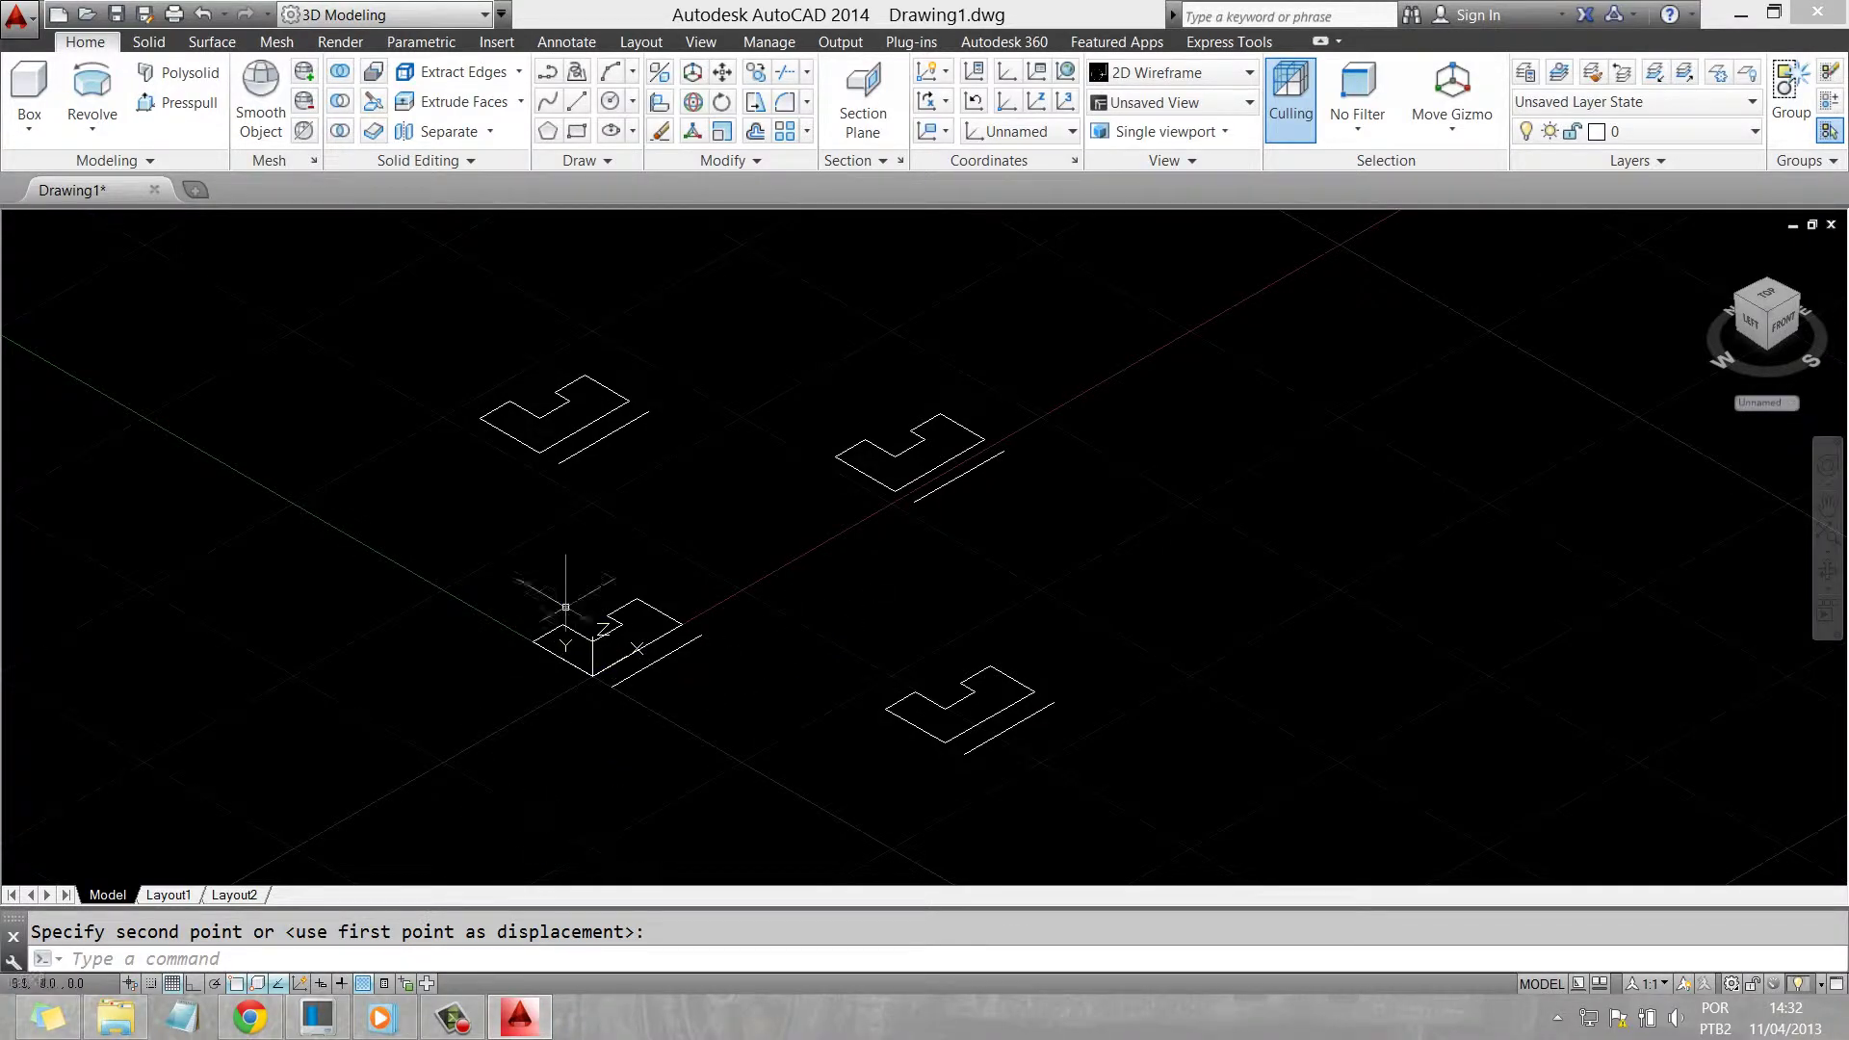
pyautogui.scroll(2, 582, 387)
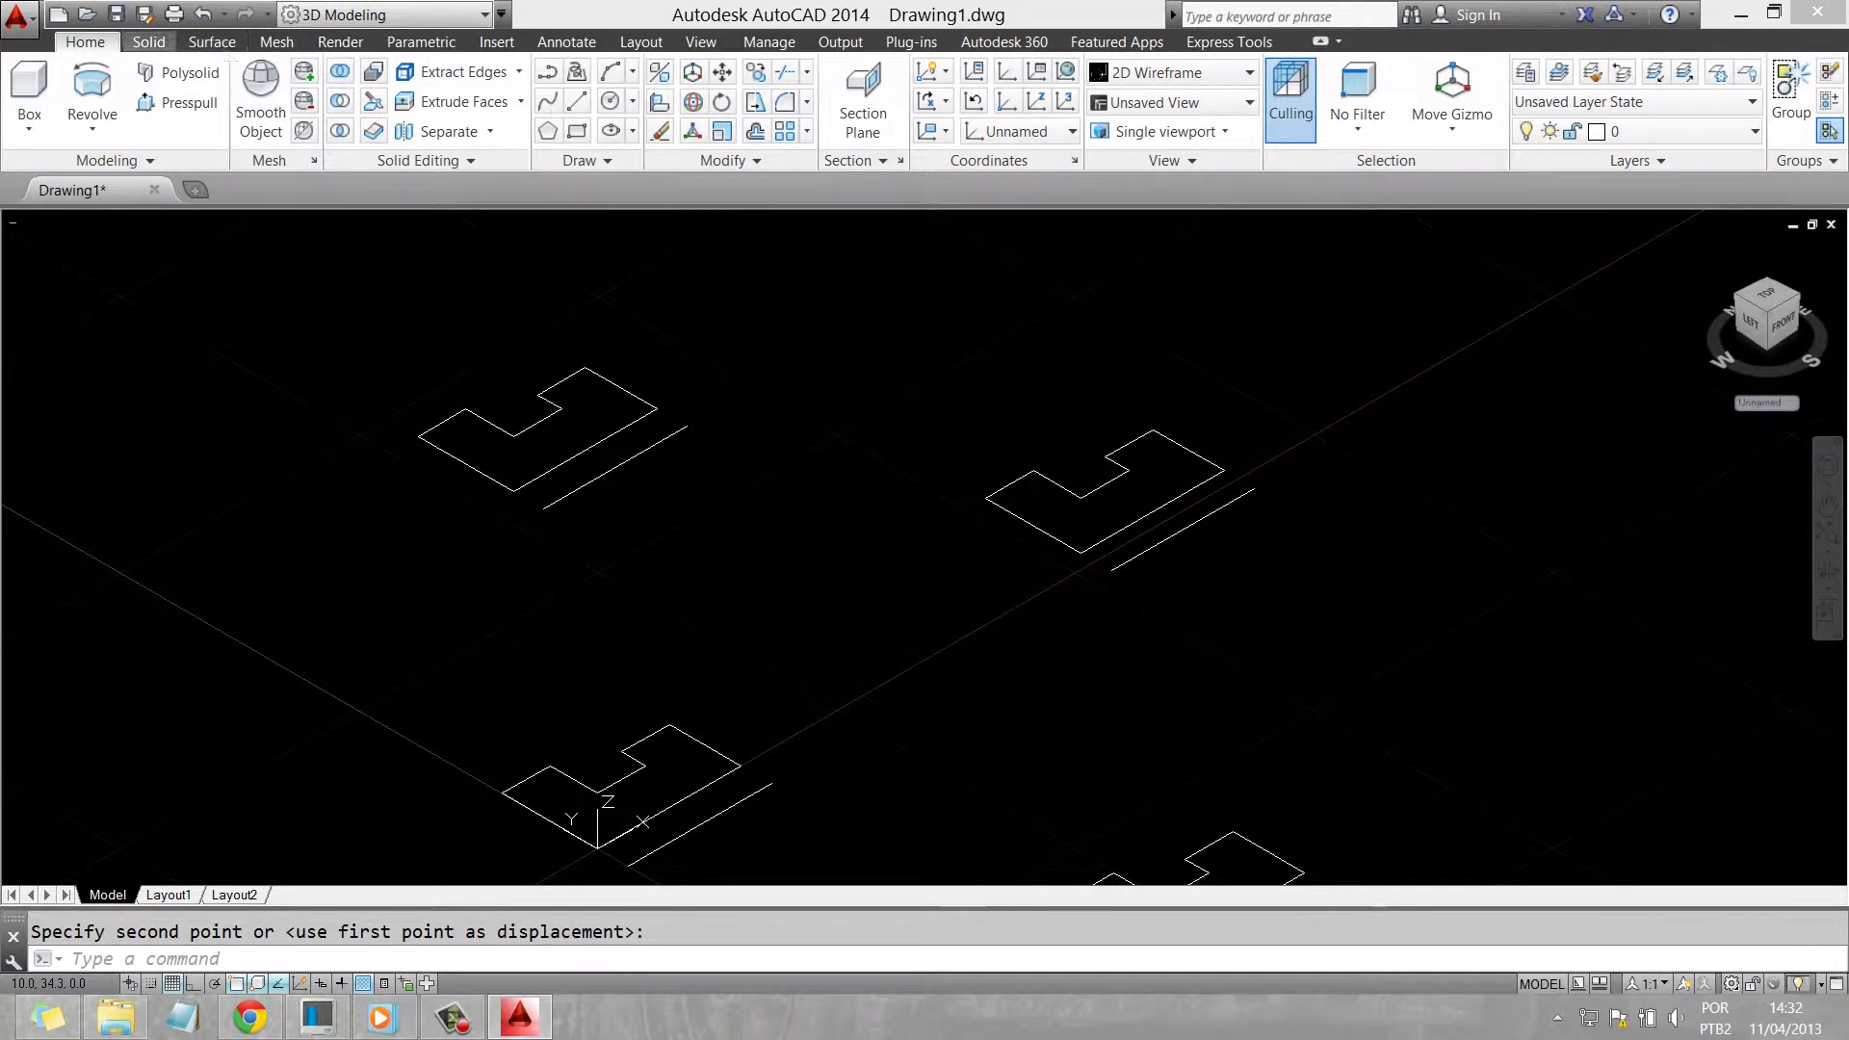
pyautogui.click(149, 42)
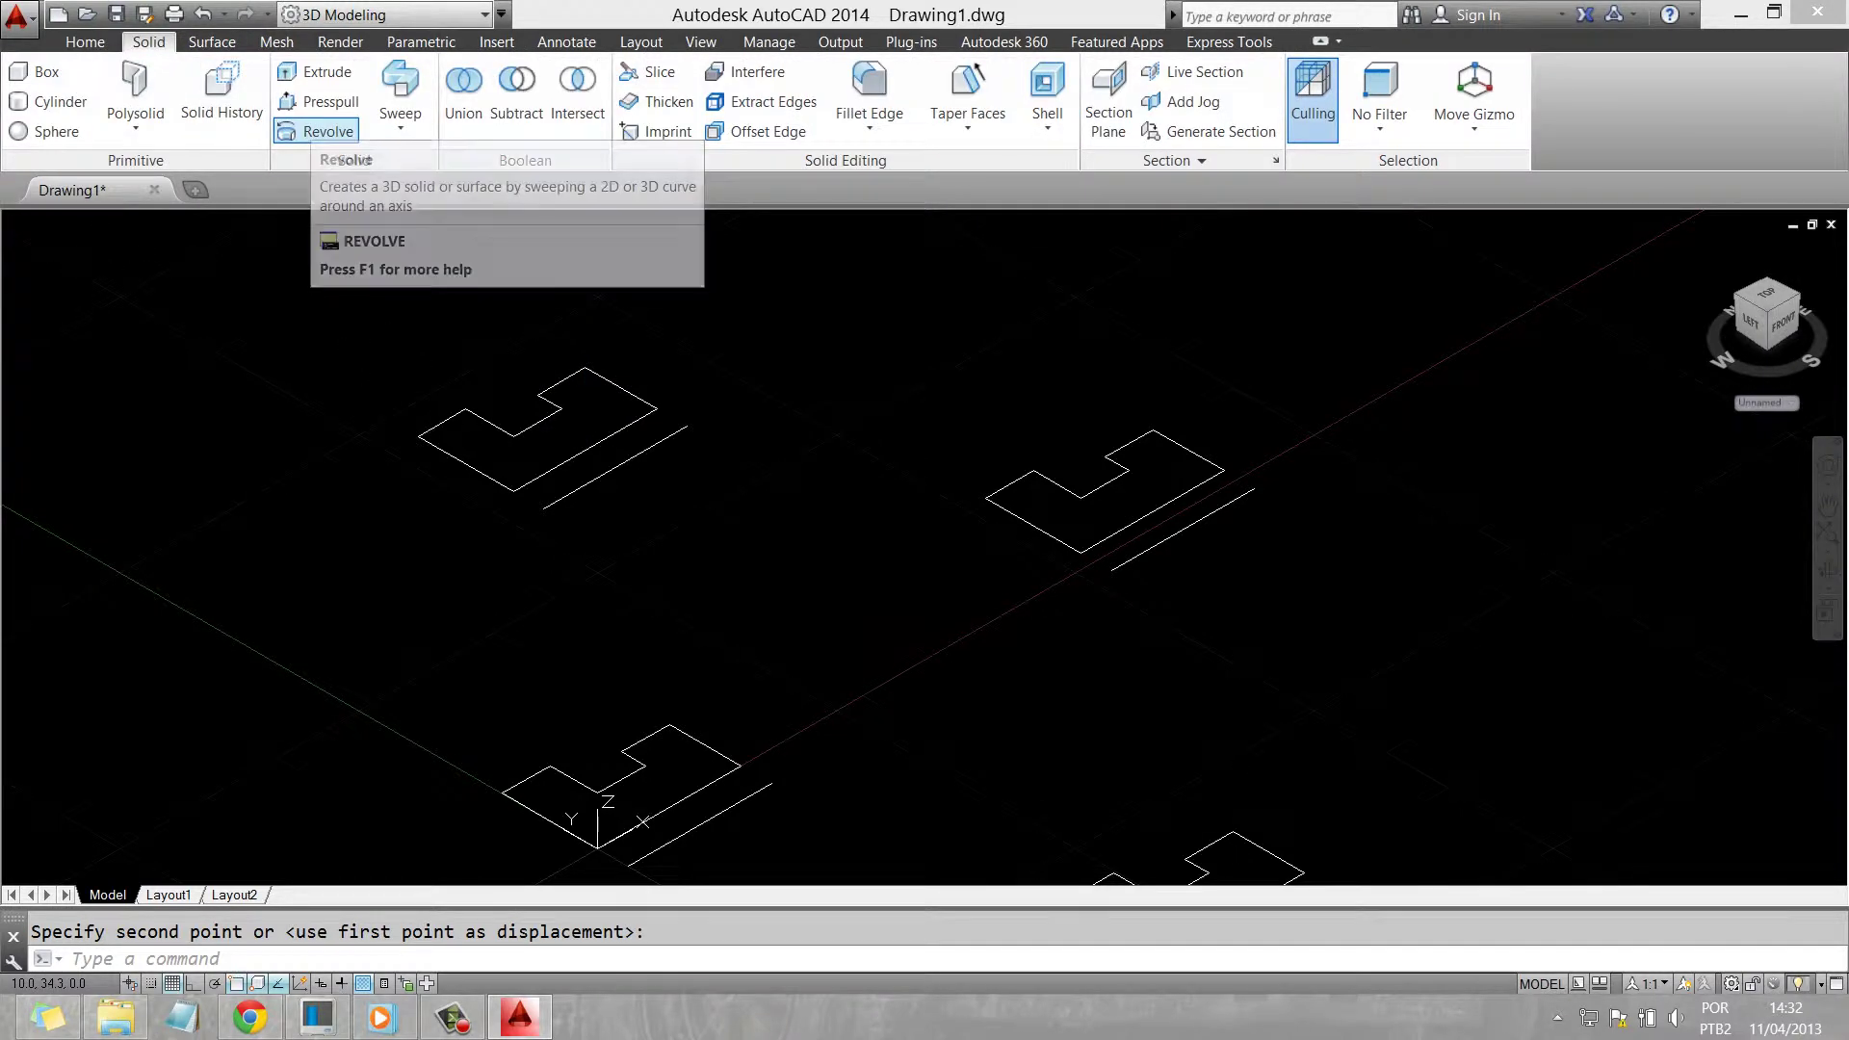
pyautogui.click(318, 131)
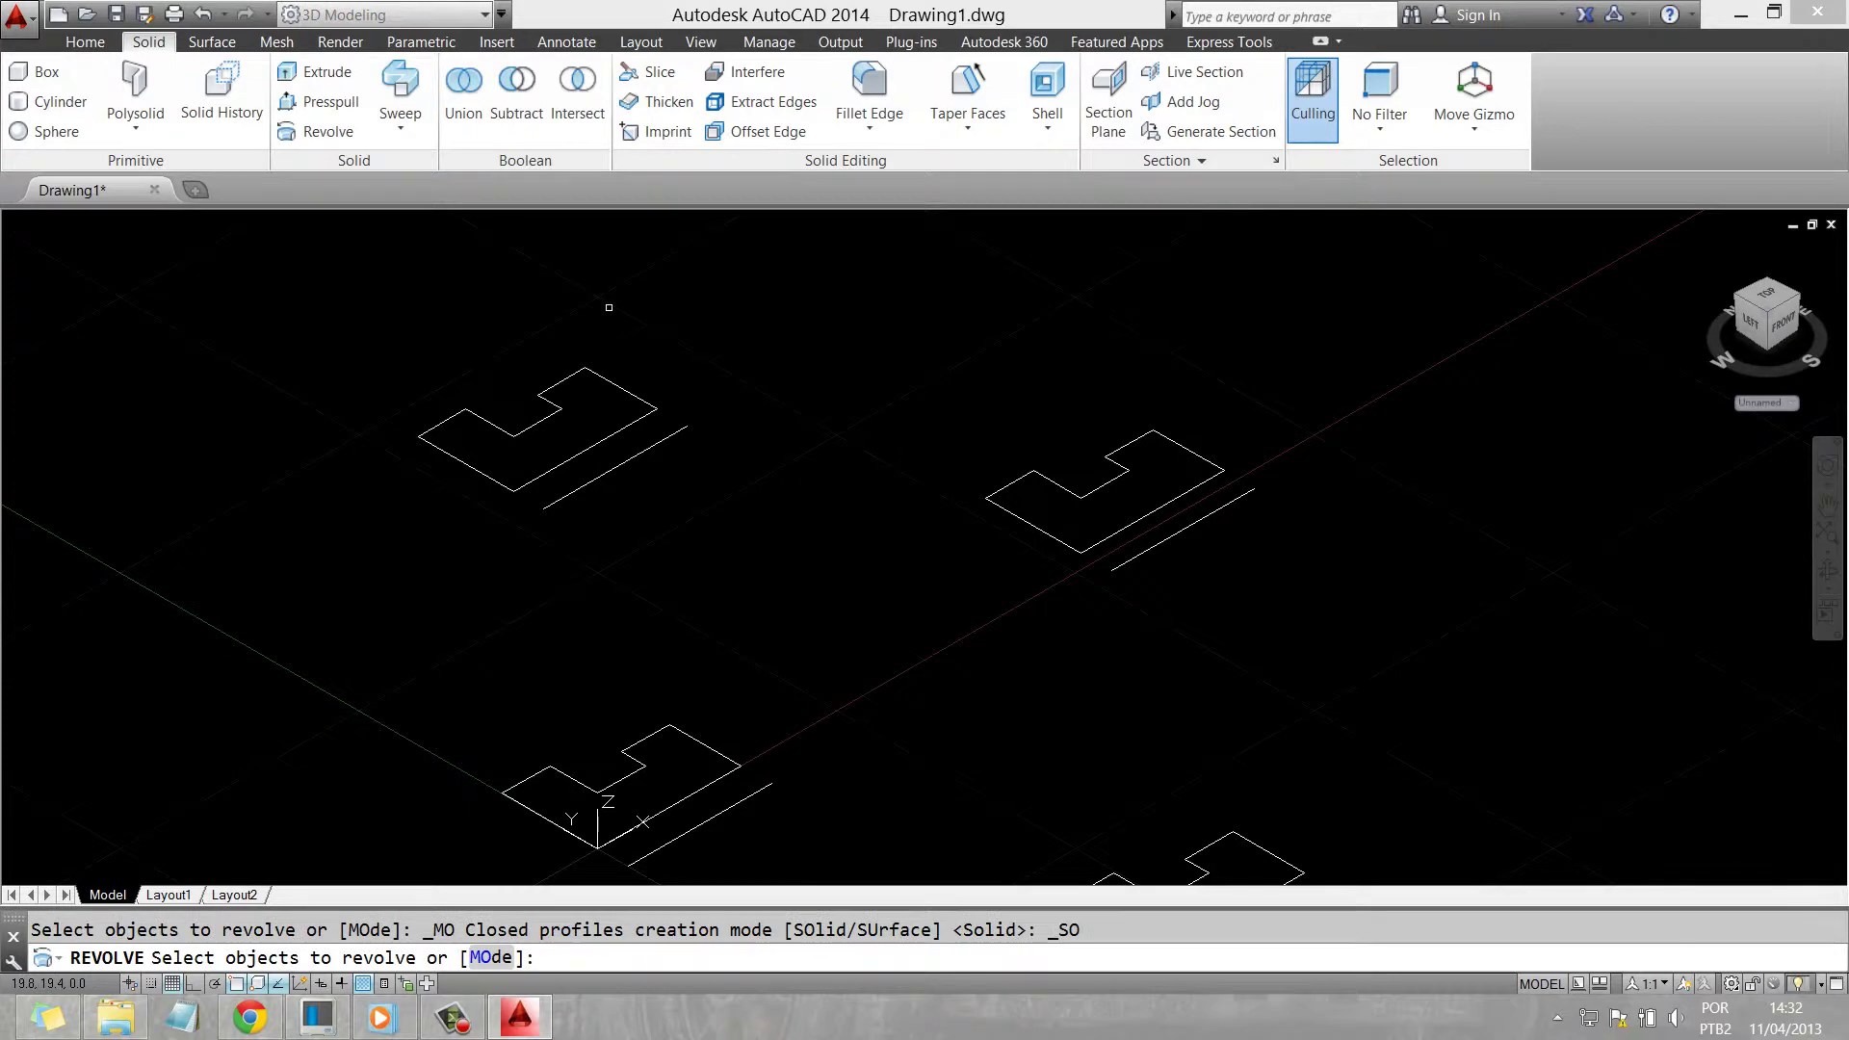
pyautogui.press('Escape')
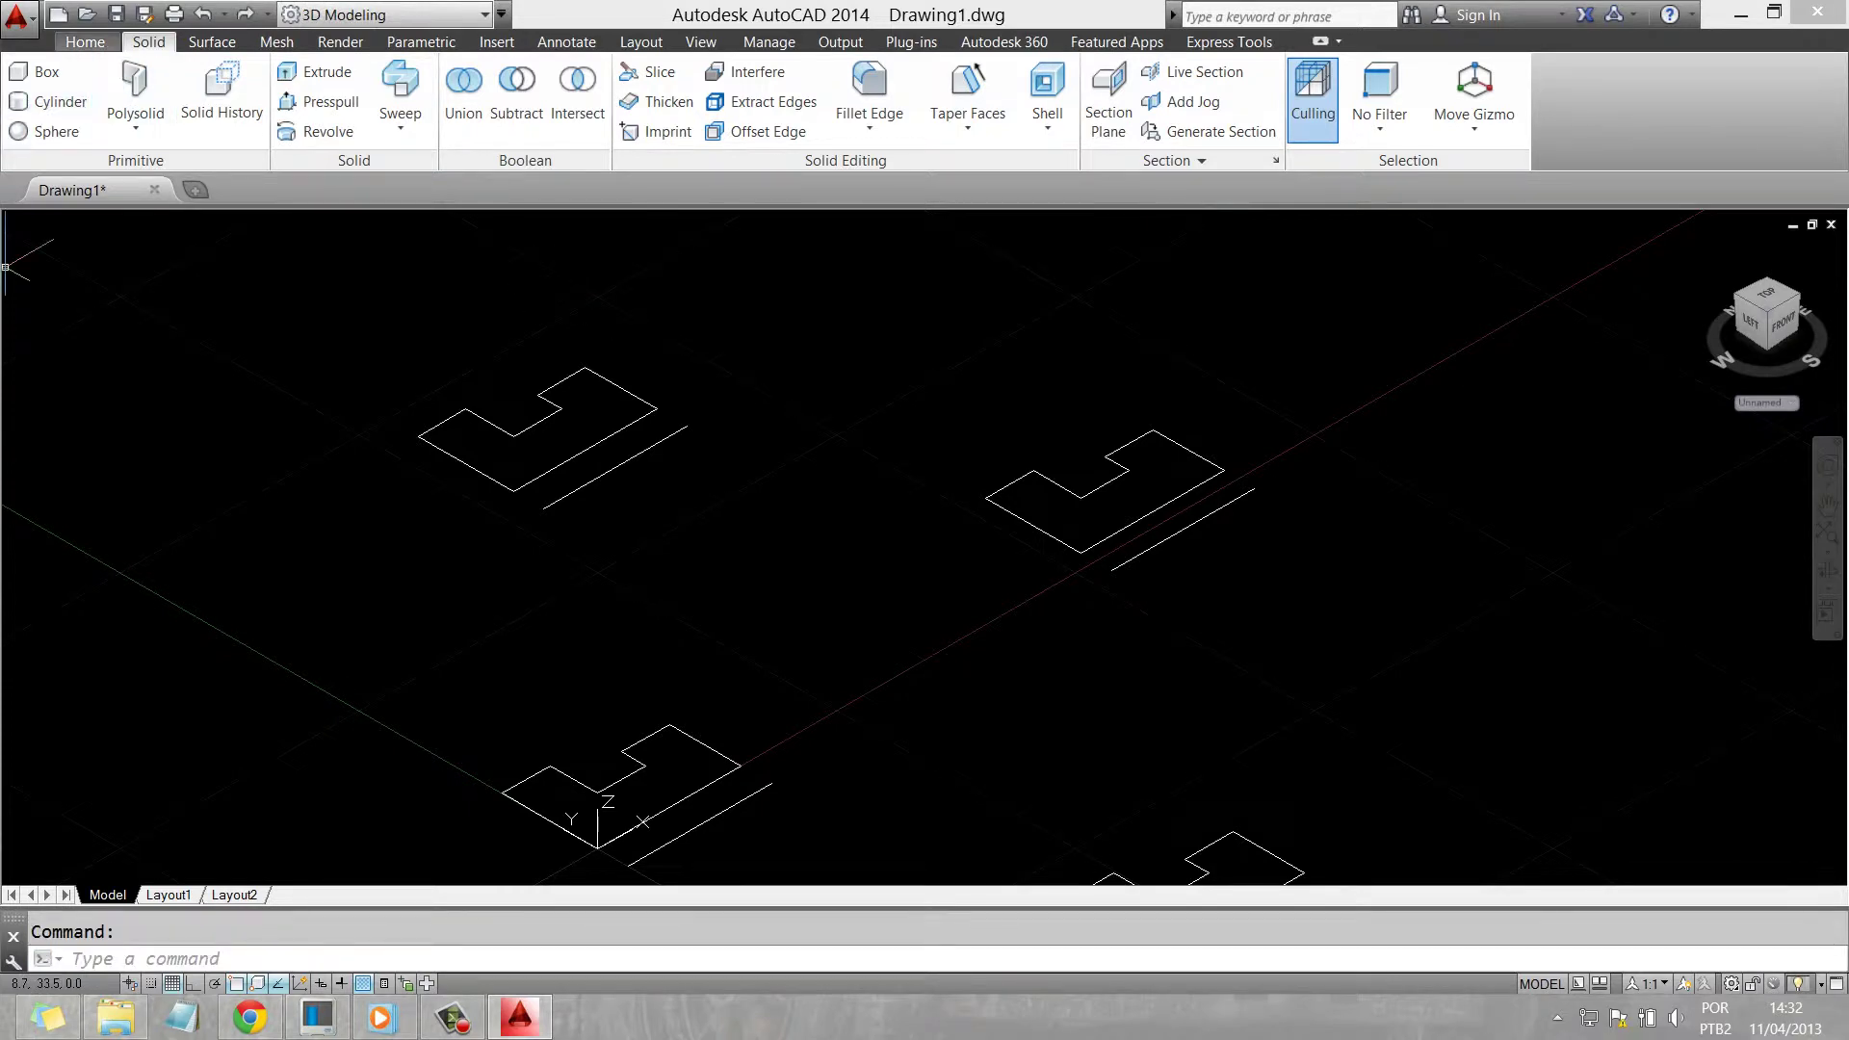
pyautogui.click(85, 42)
pyautogui.click(92, 121)
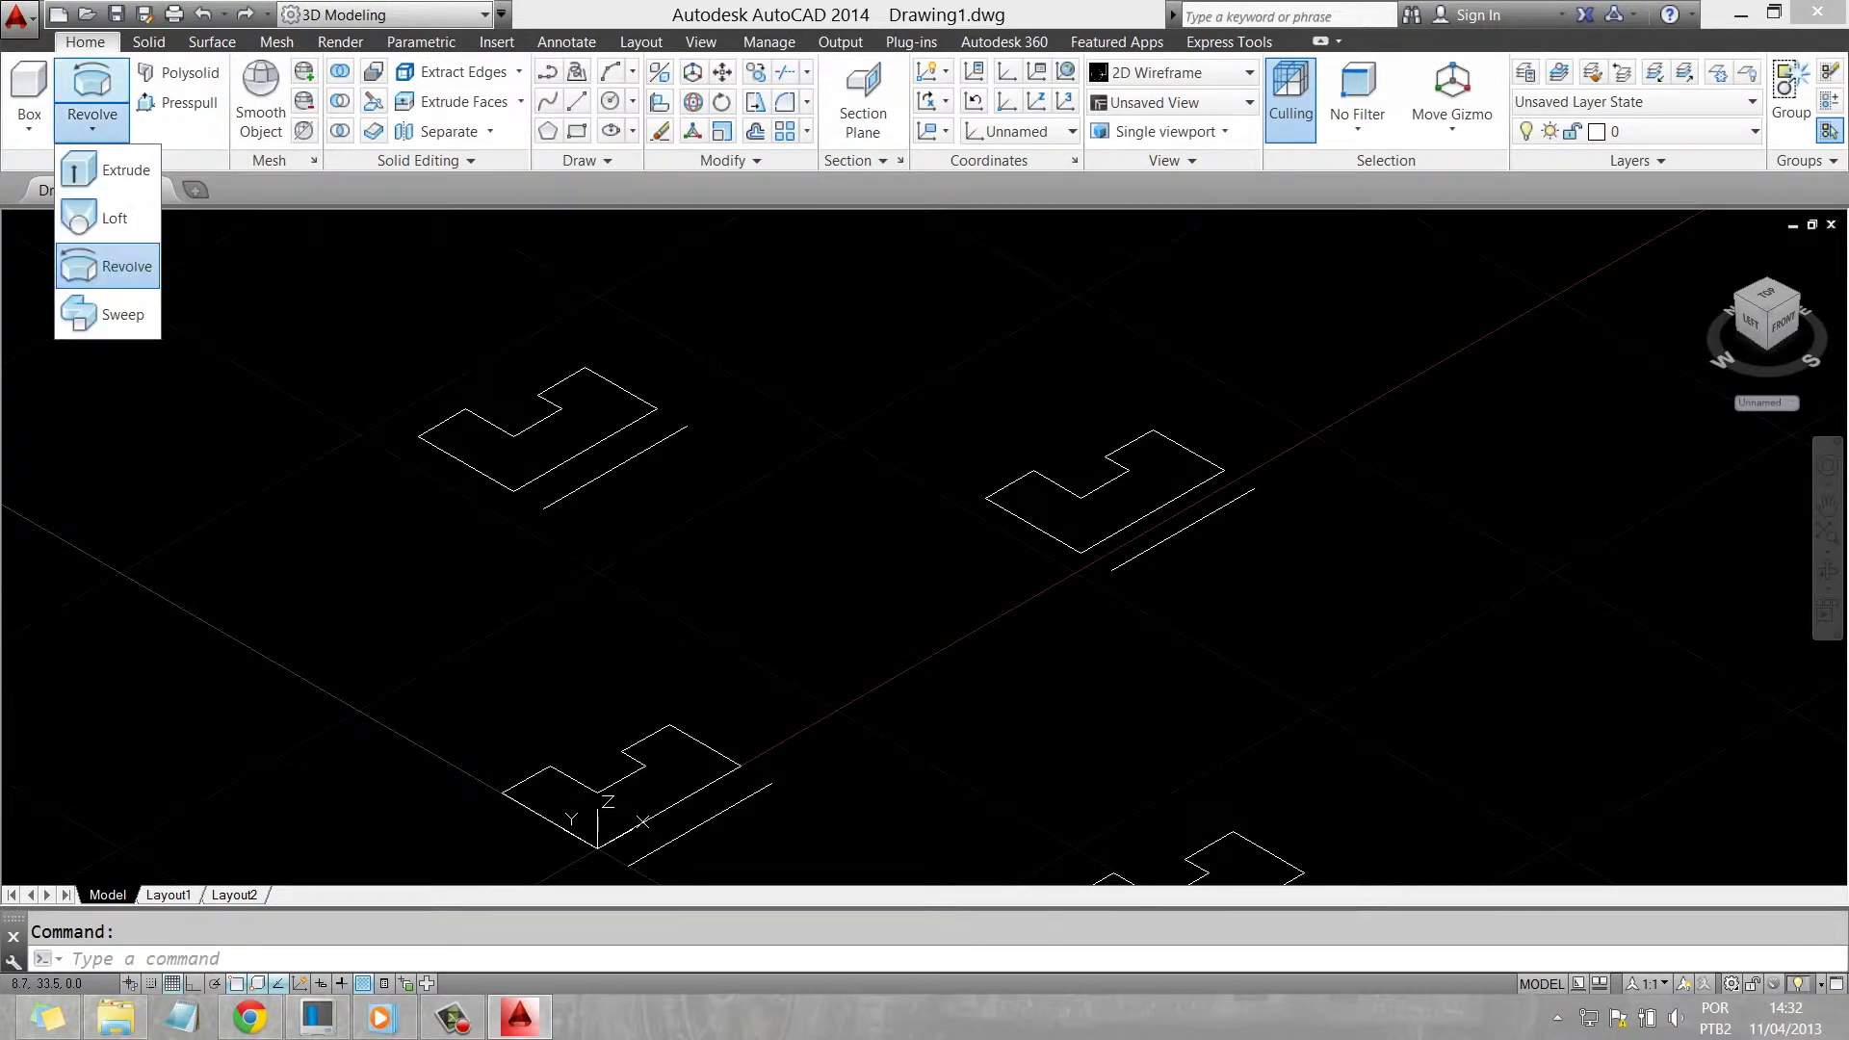
pyautogui.click(110, 265)
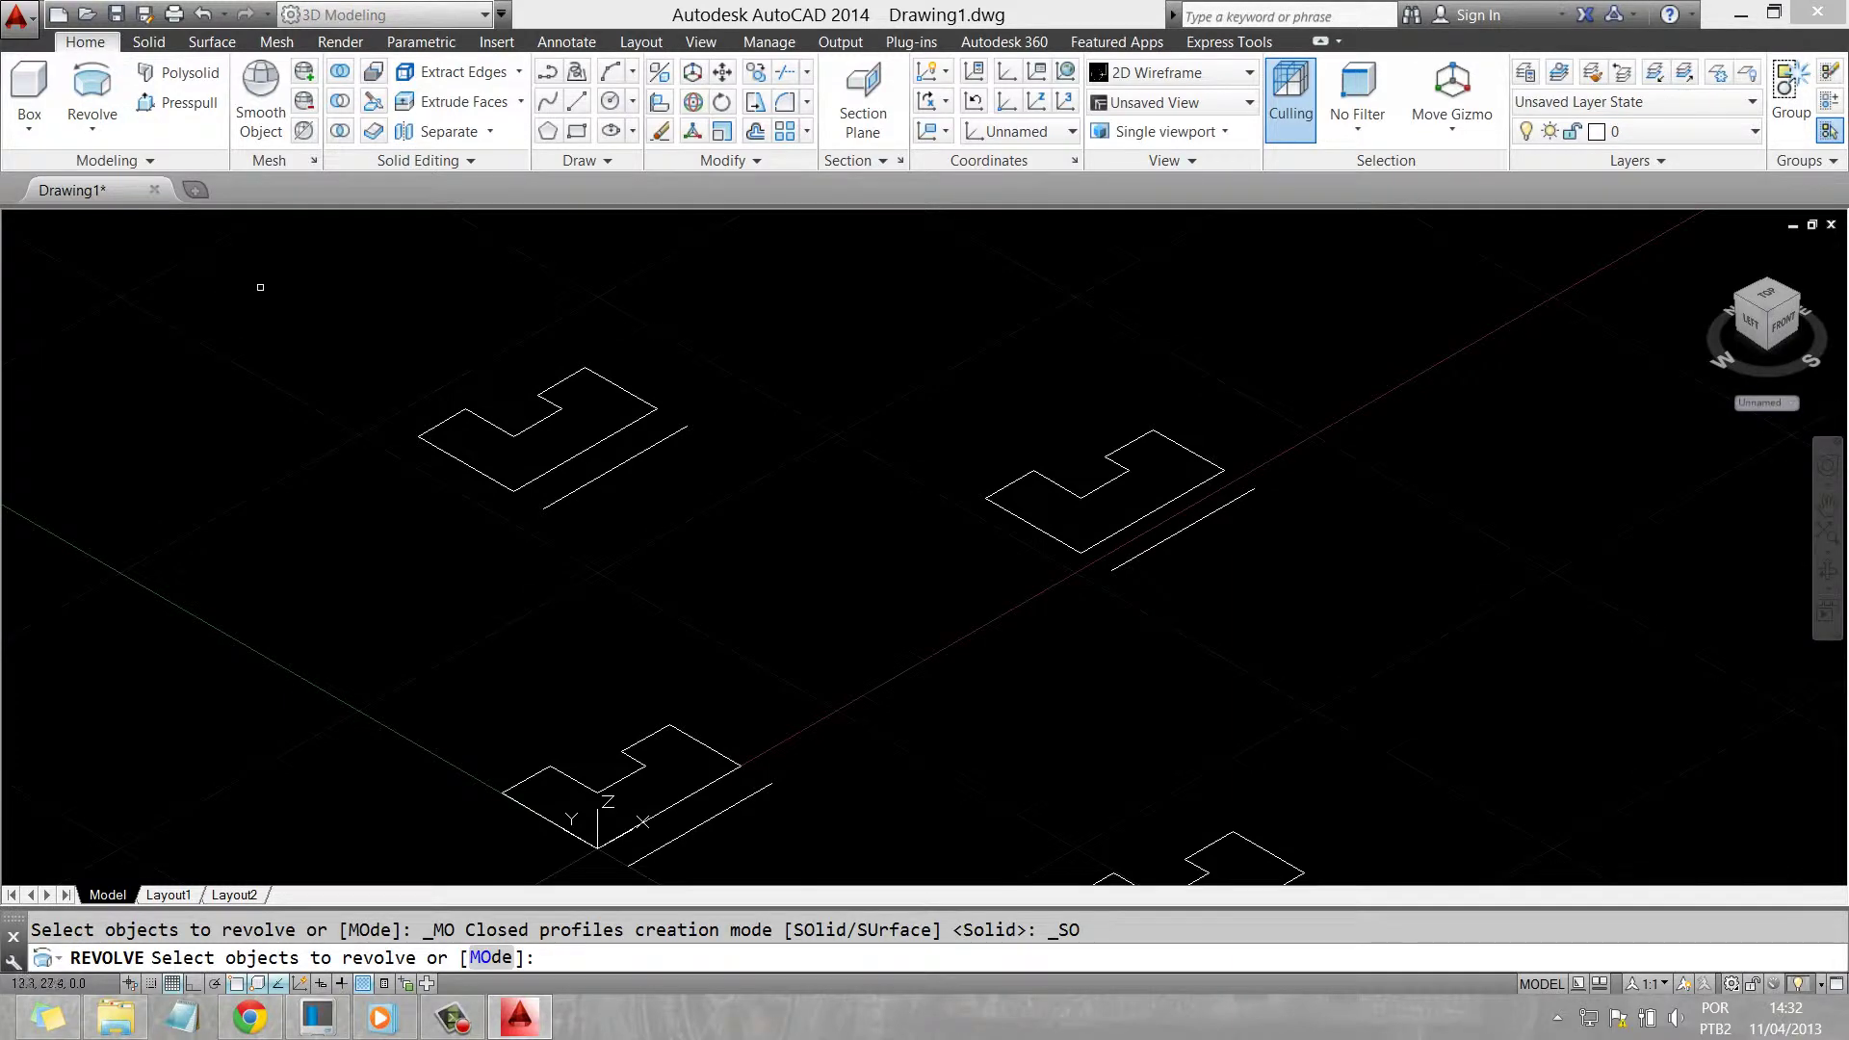
pyautogui.press('Escape')
pyautogui.write('REV')
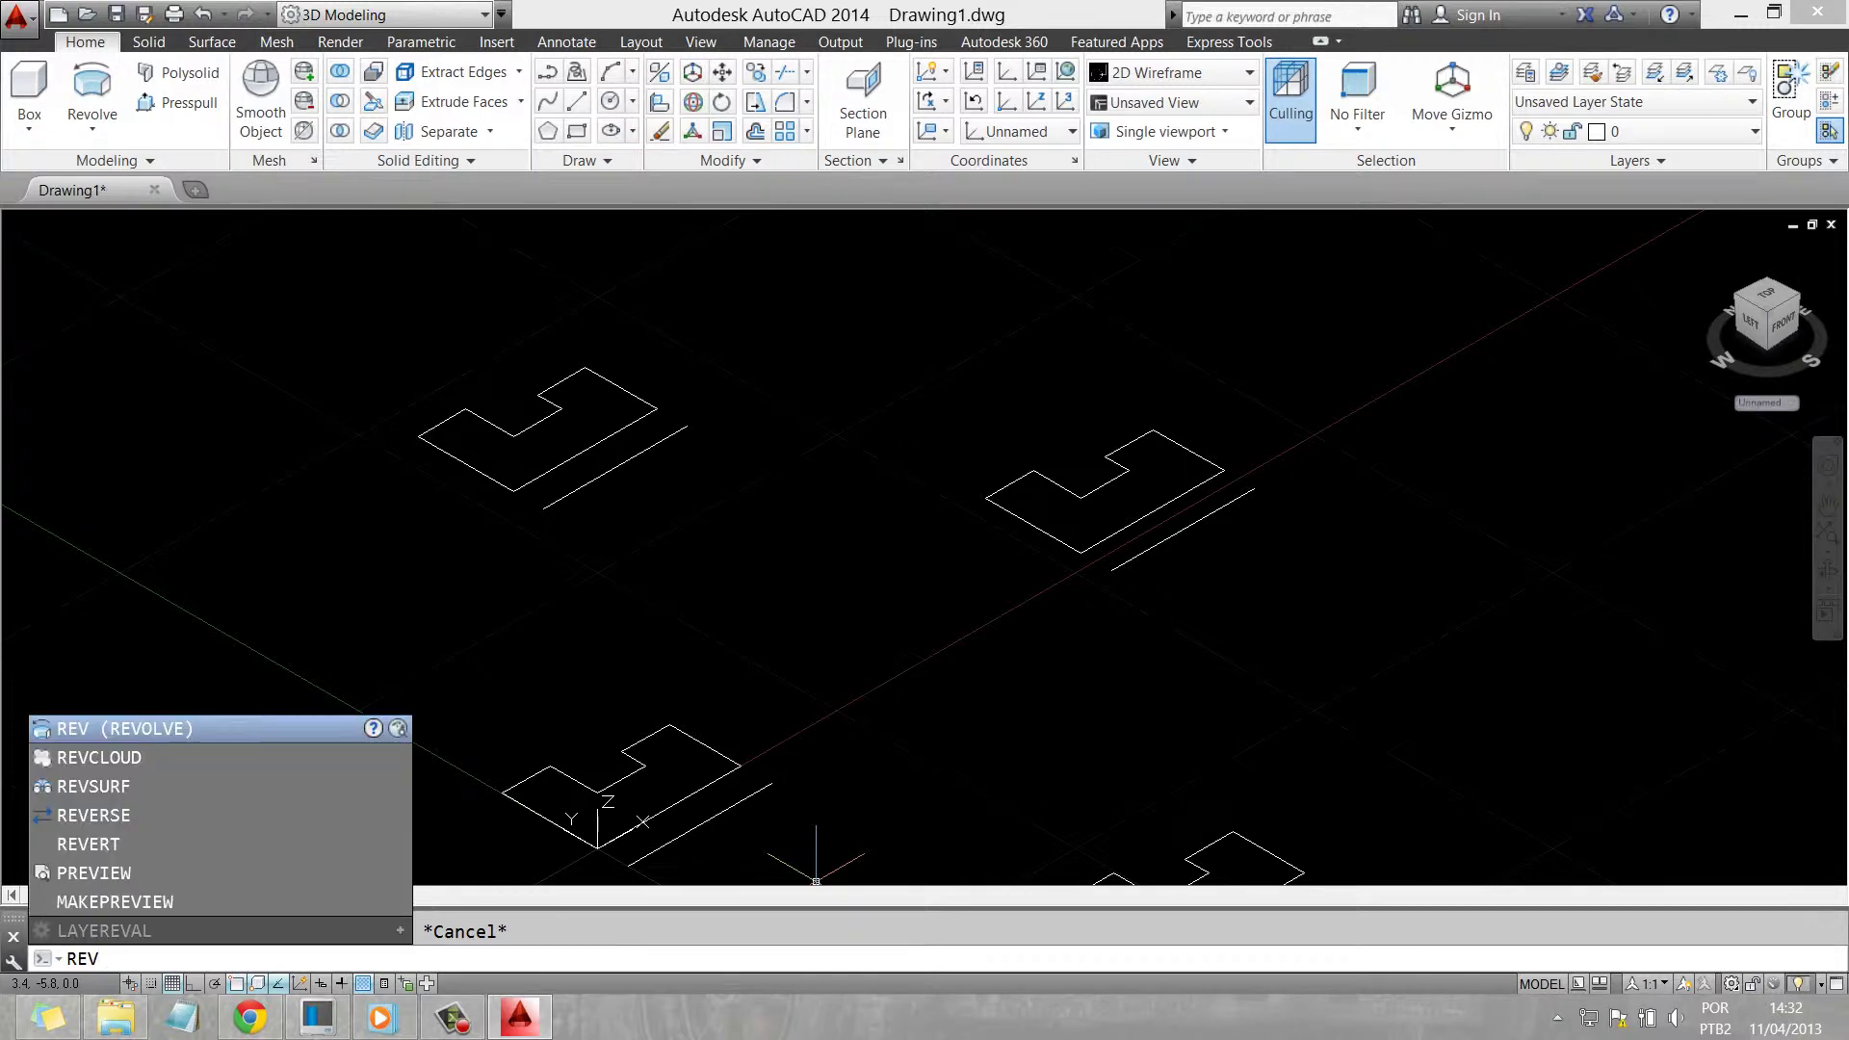
pyautogui.press('Return')
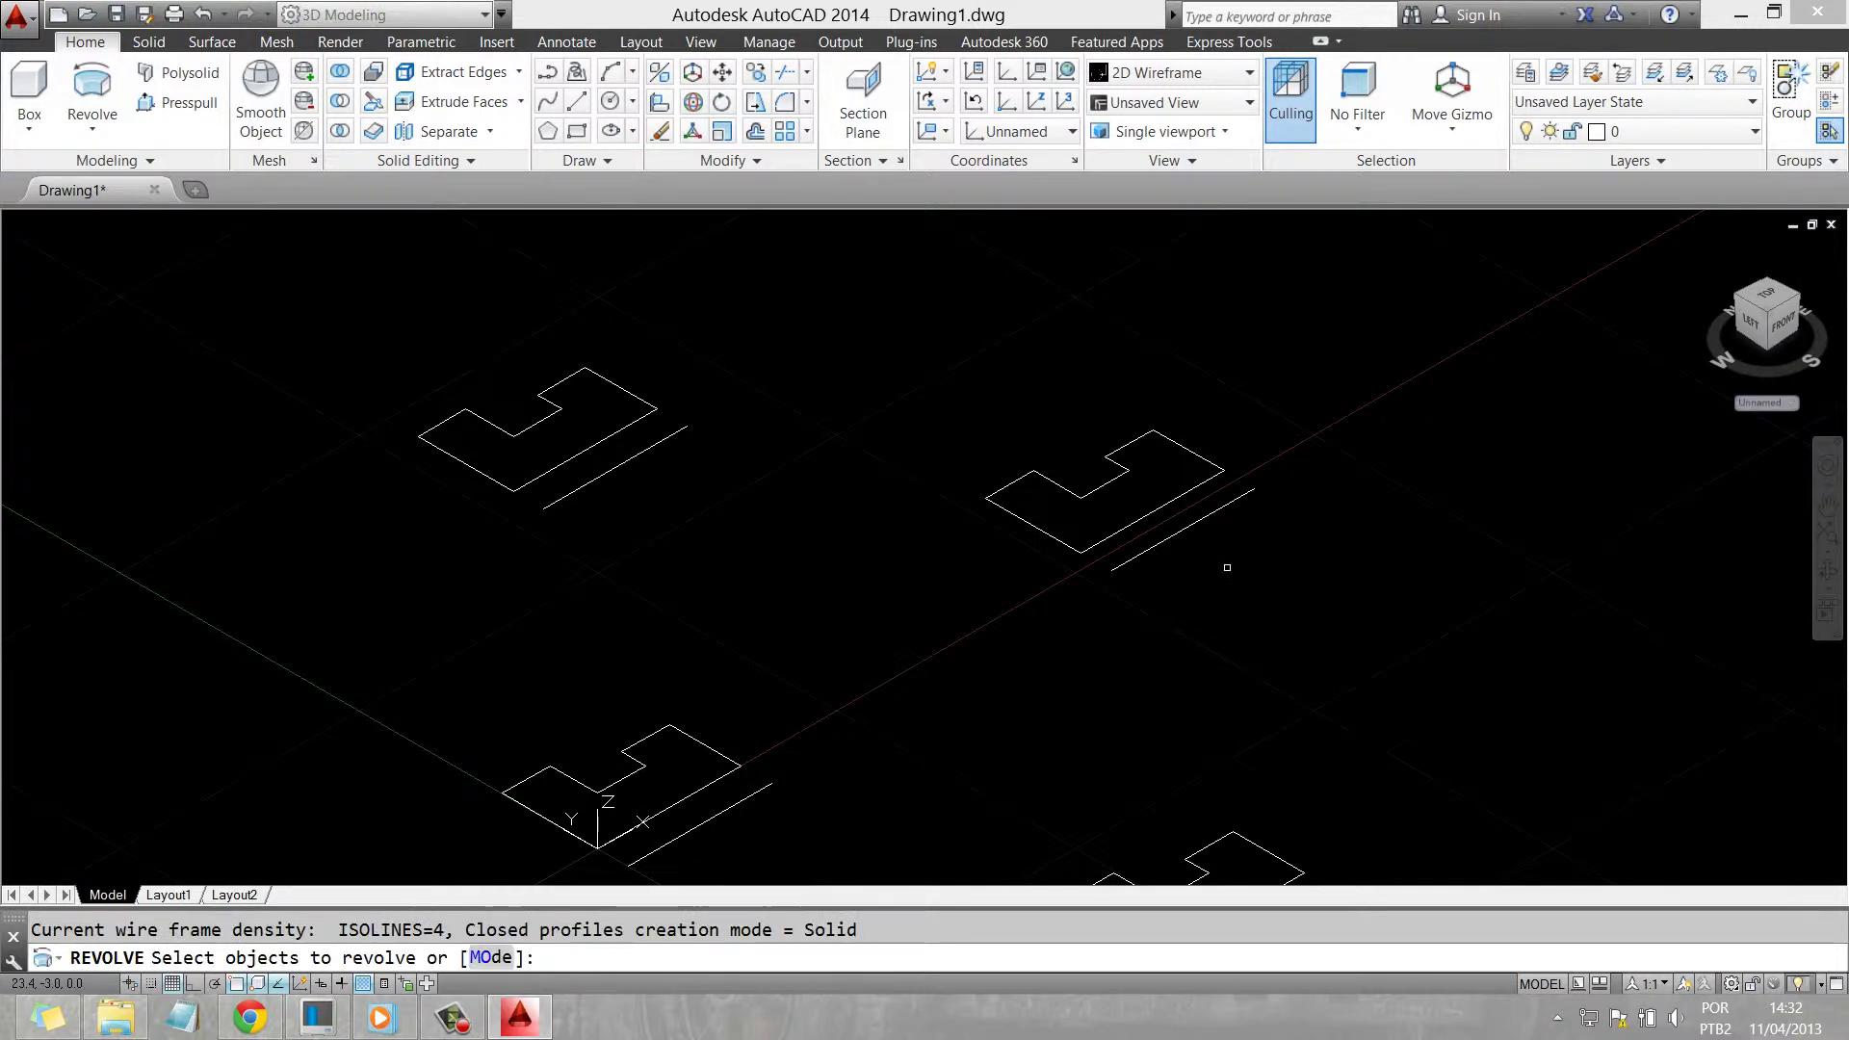
pyautogui.click(1095, 547)
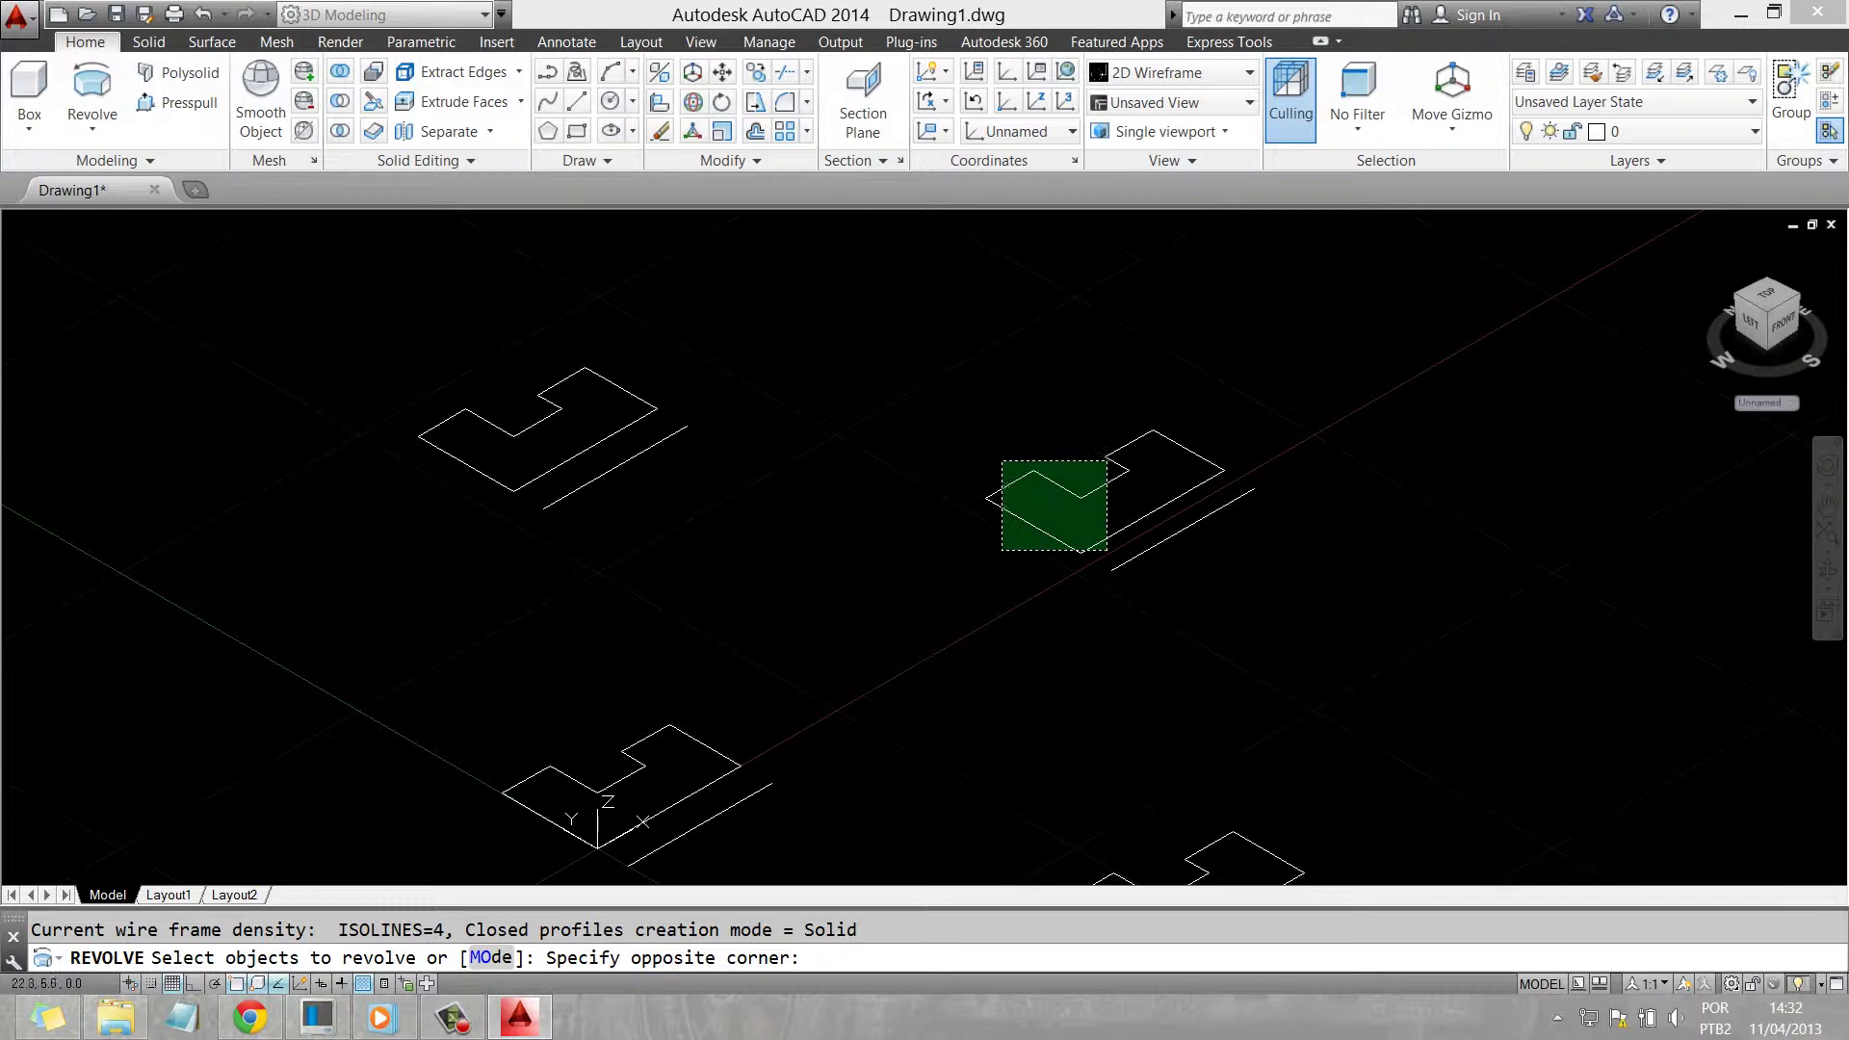
pyautogui.click(987, 442)
pyautogui.click(1187, 449)
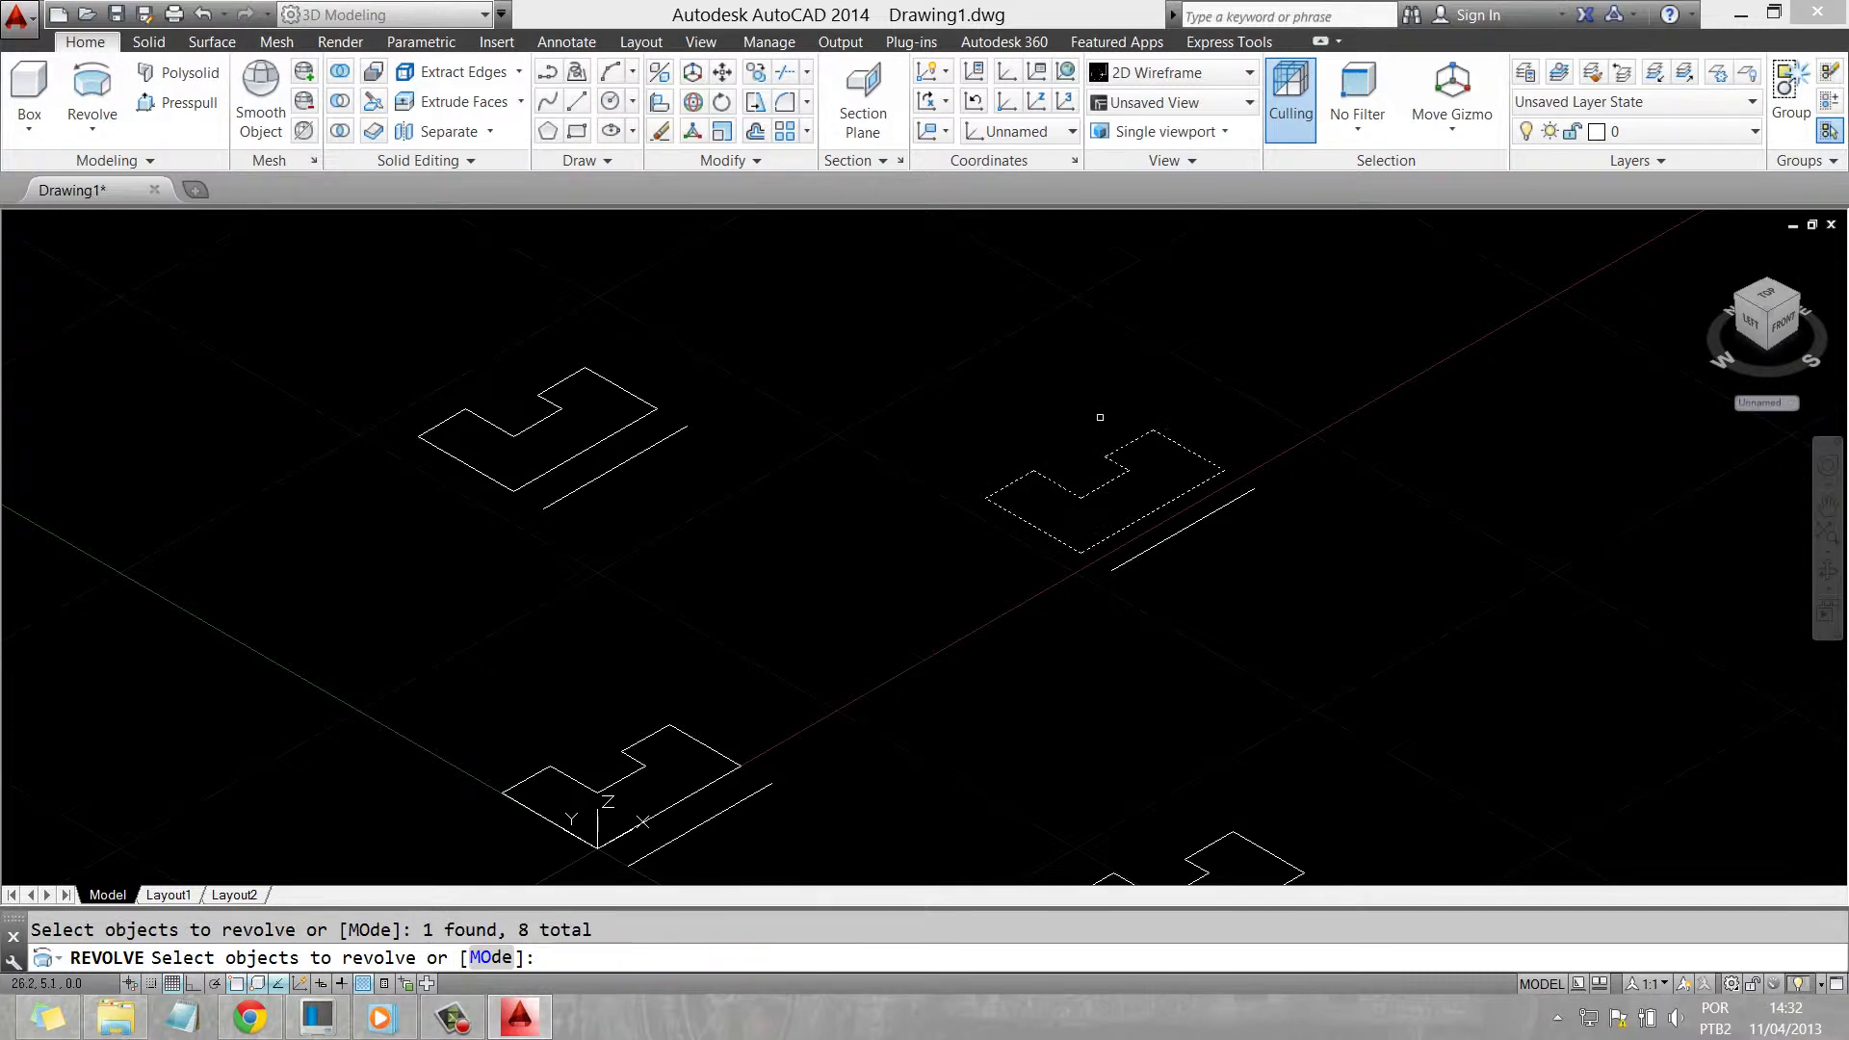
pyautogui.rightClick(1099, 417)
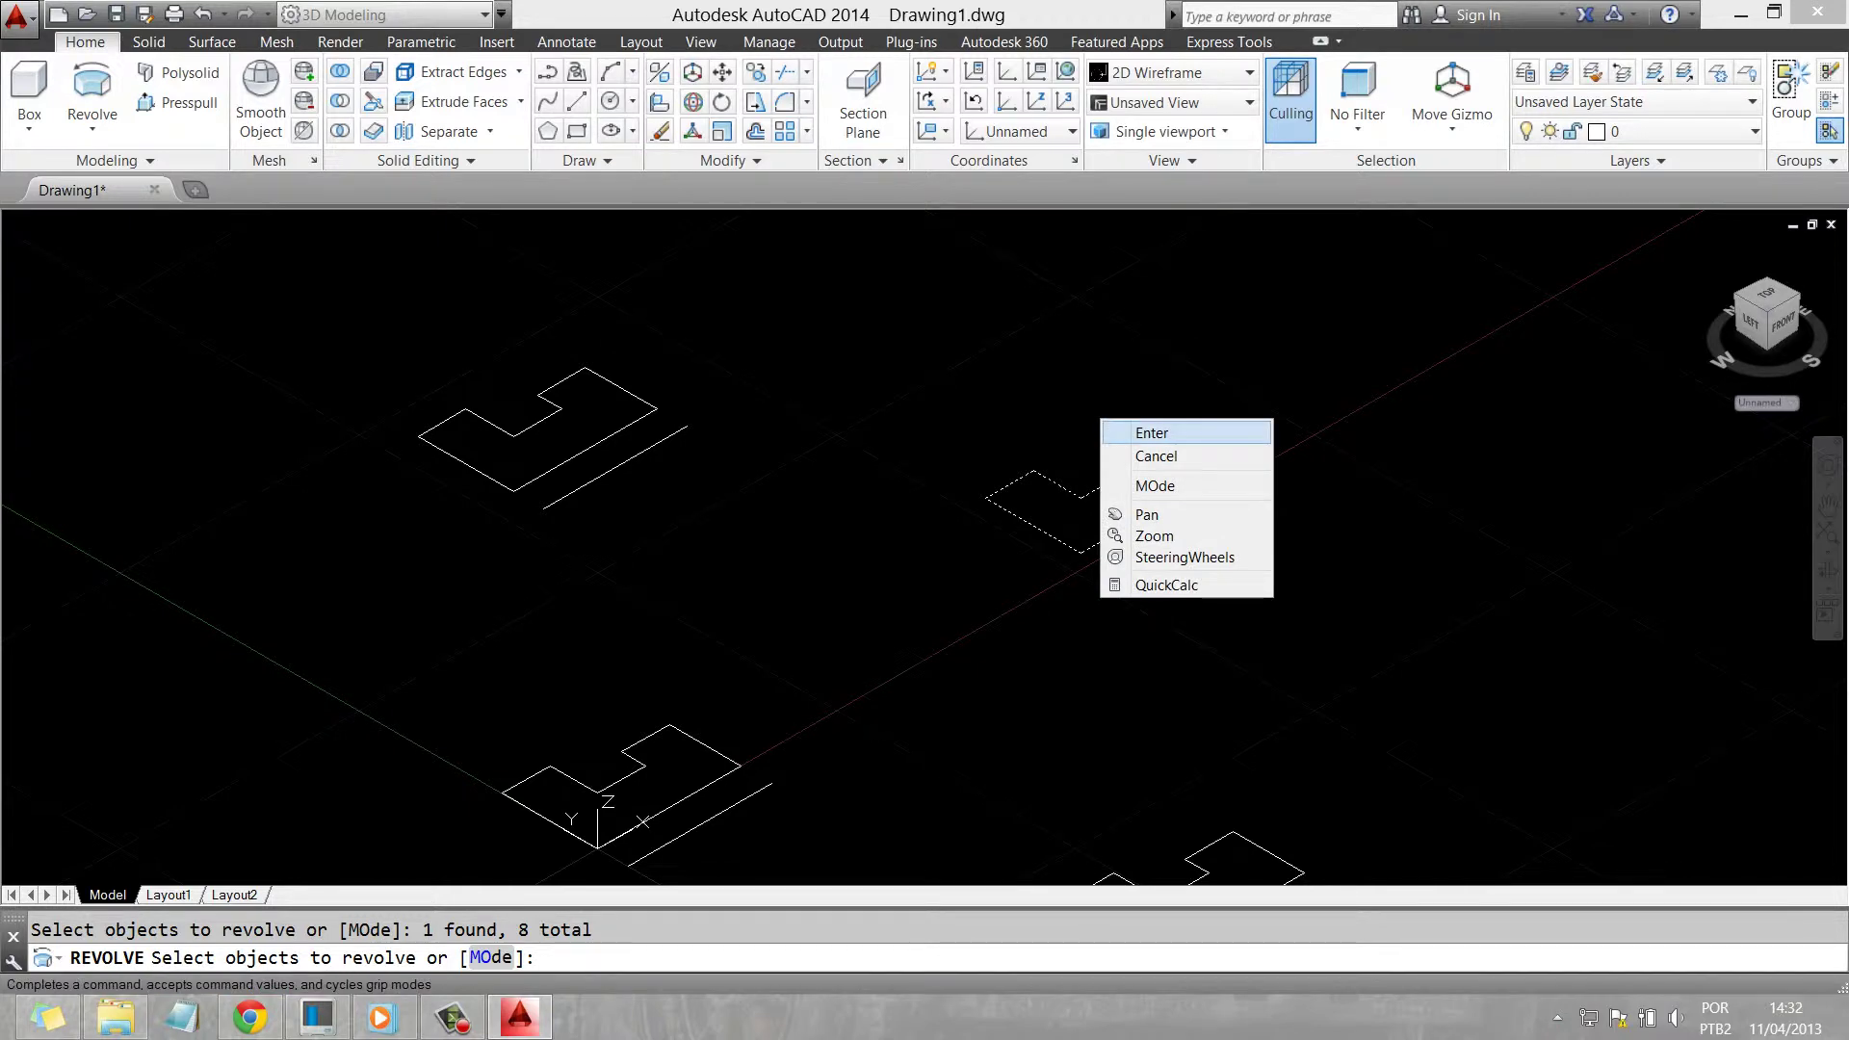
pyautogui.click(1122, 432)
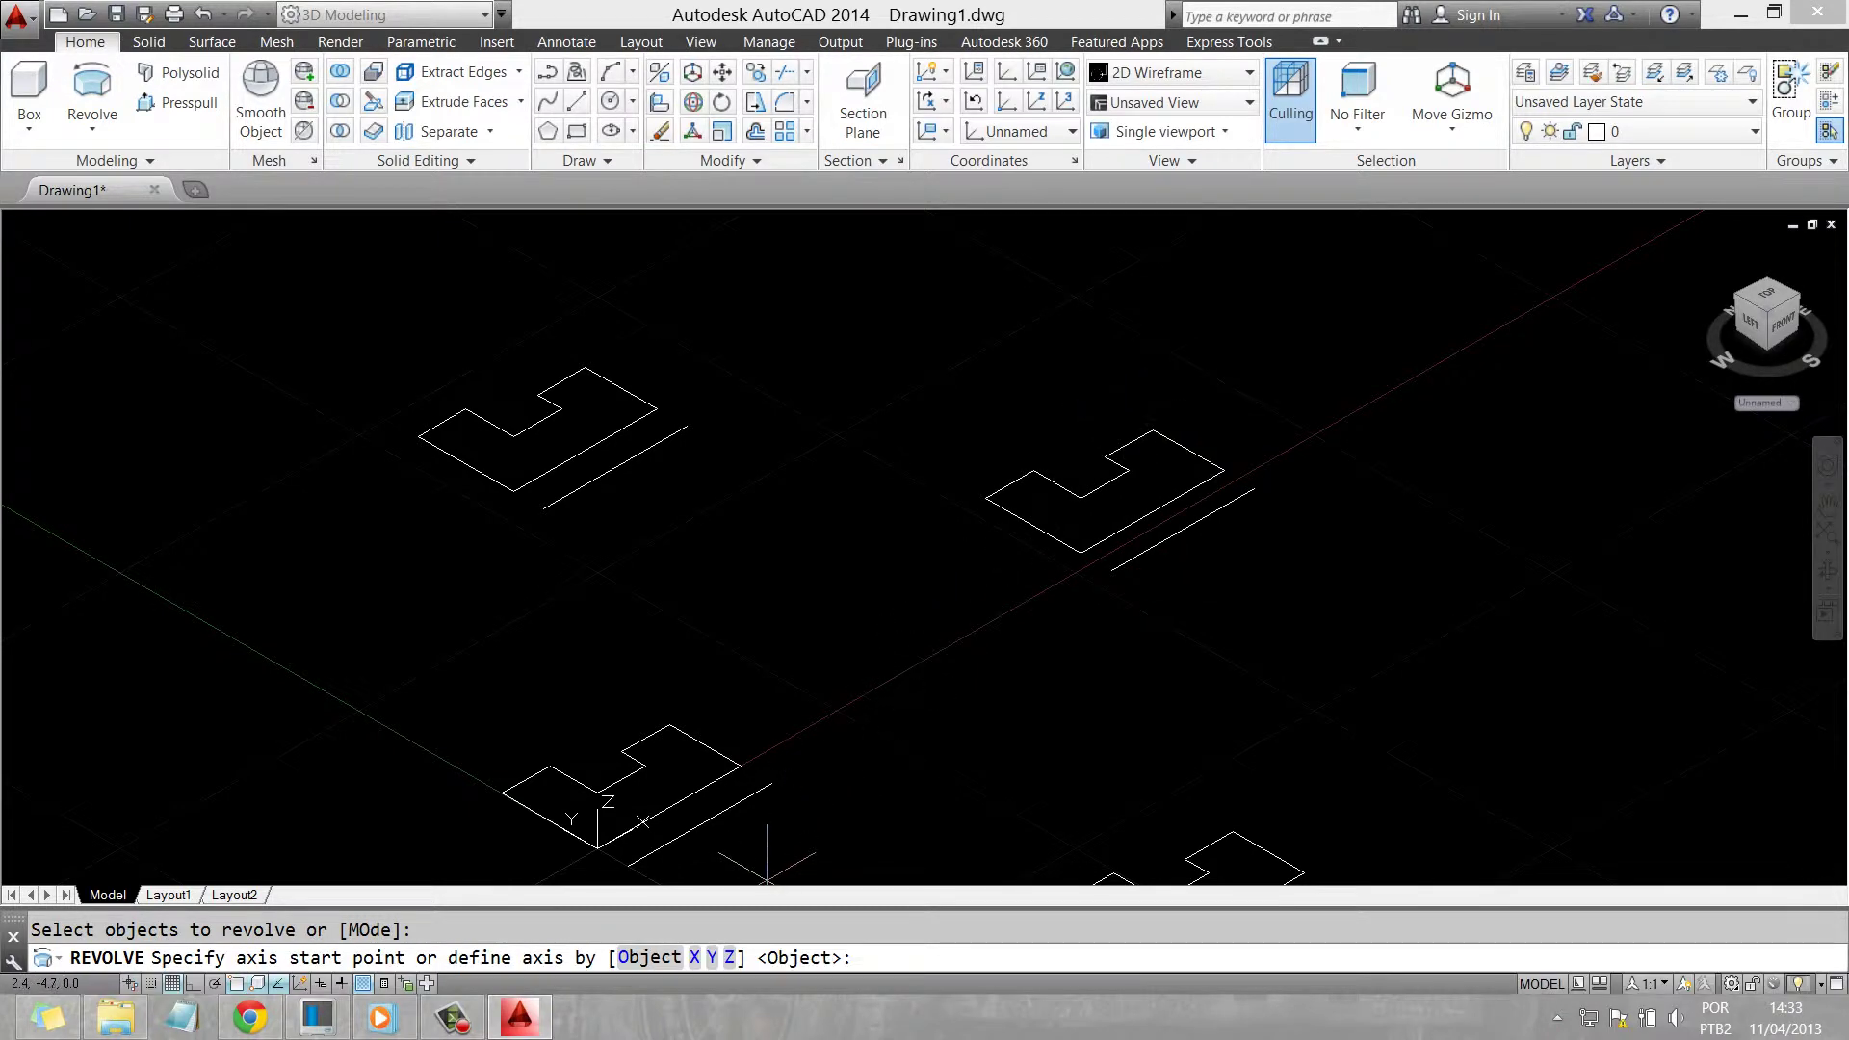
pyautogui.write('o')
pyautogui.press('Return')
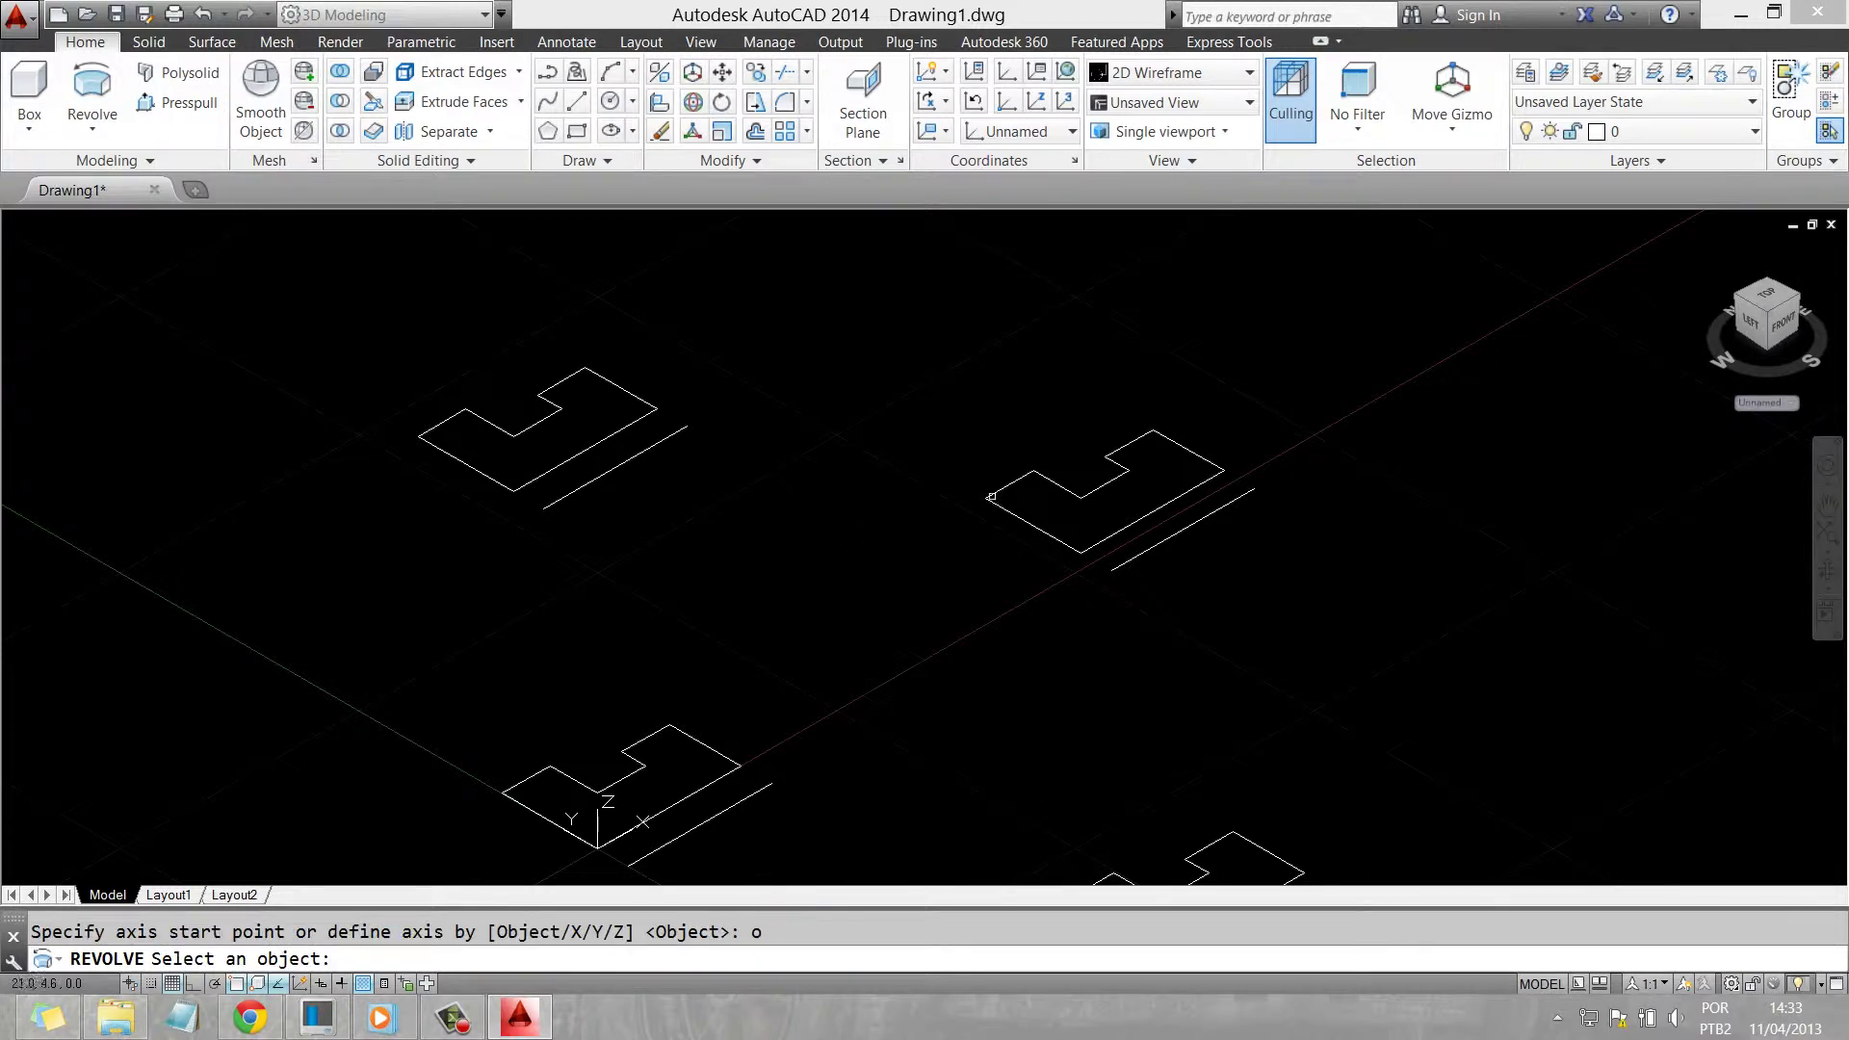
pyautogui.click(1147, 553)
pyautogui.write('3')
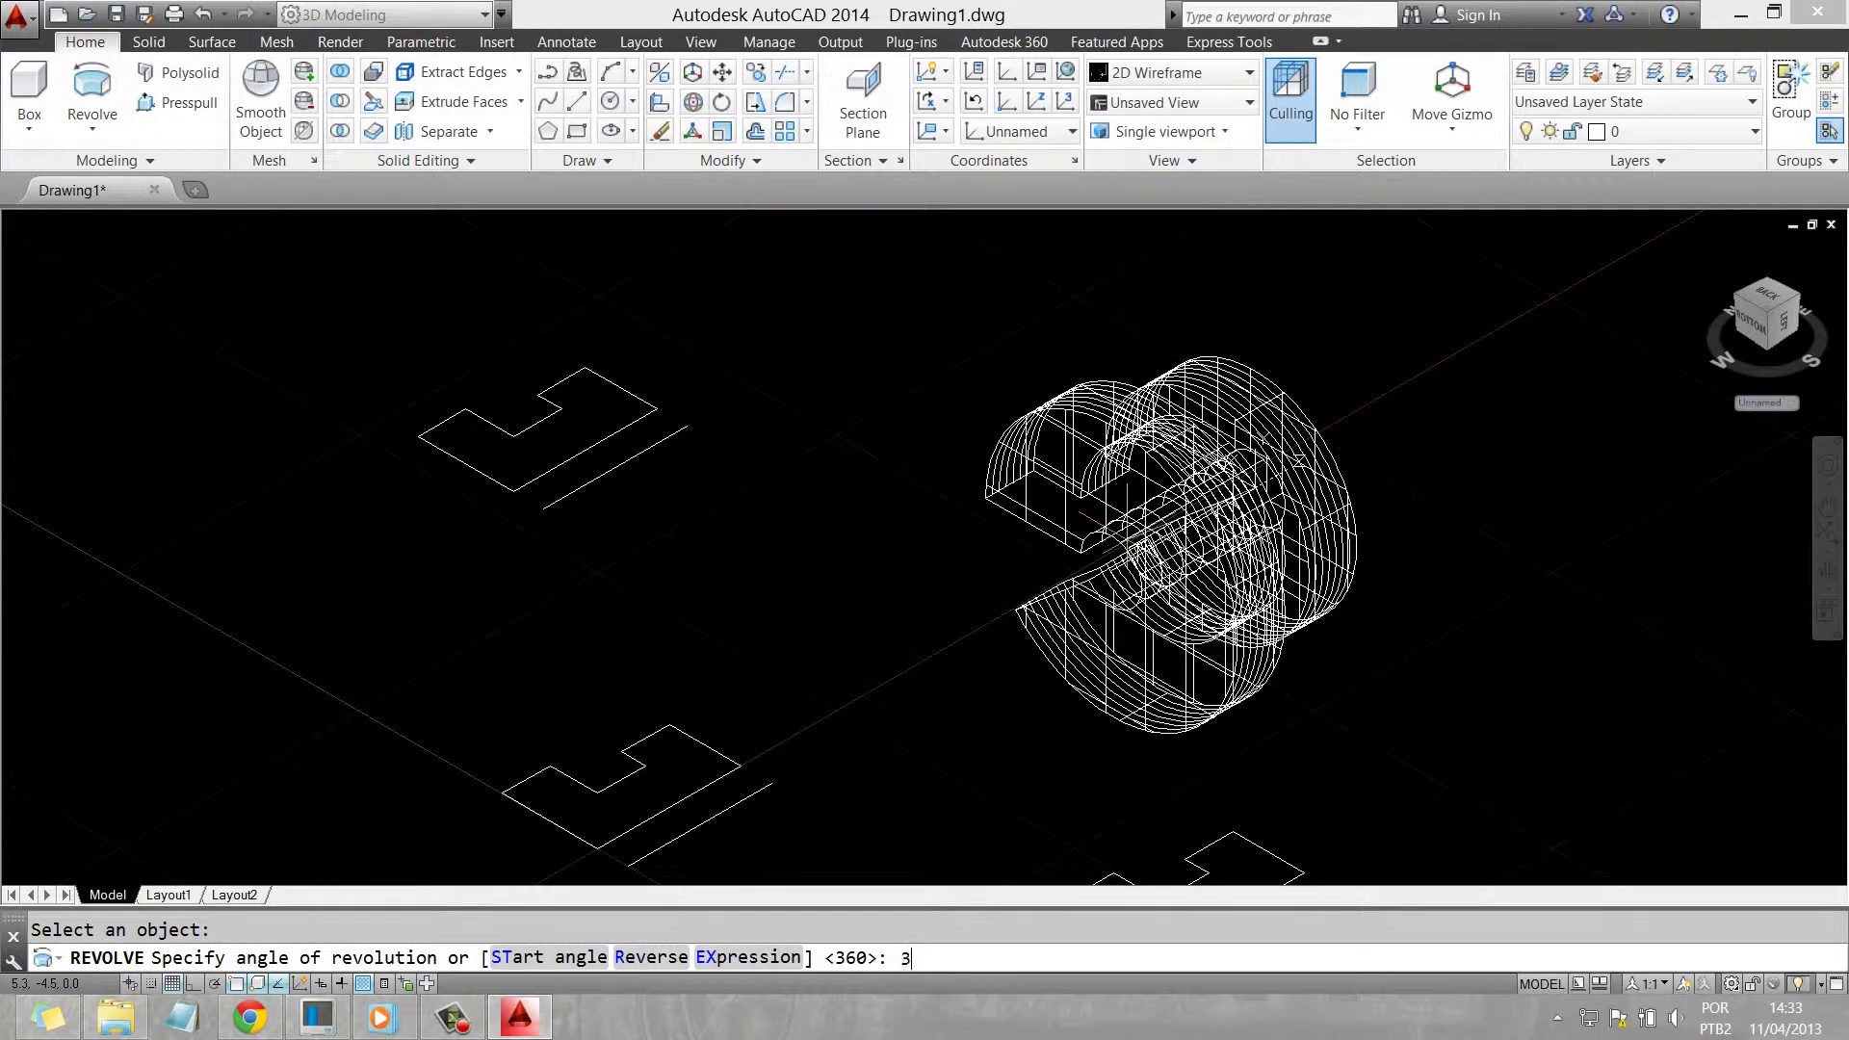
pyautogui.write('60')
pyautogui.press('Return')
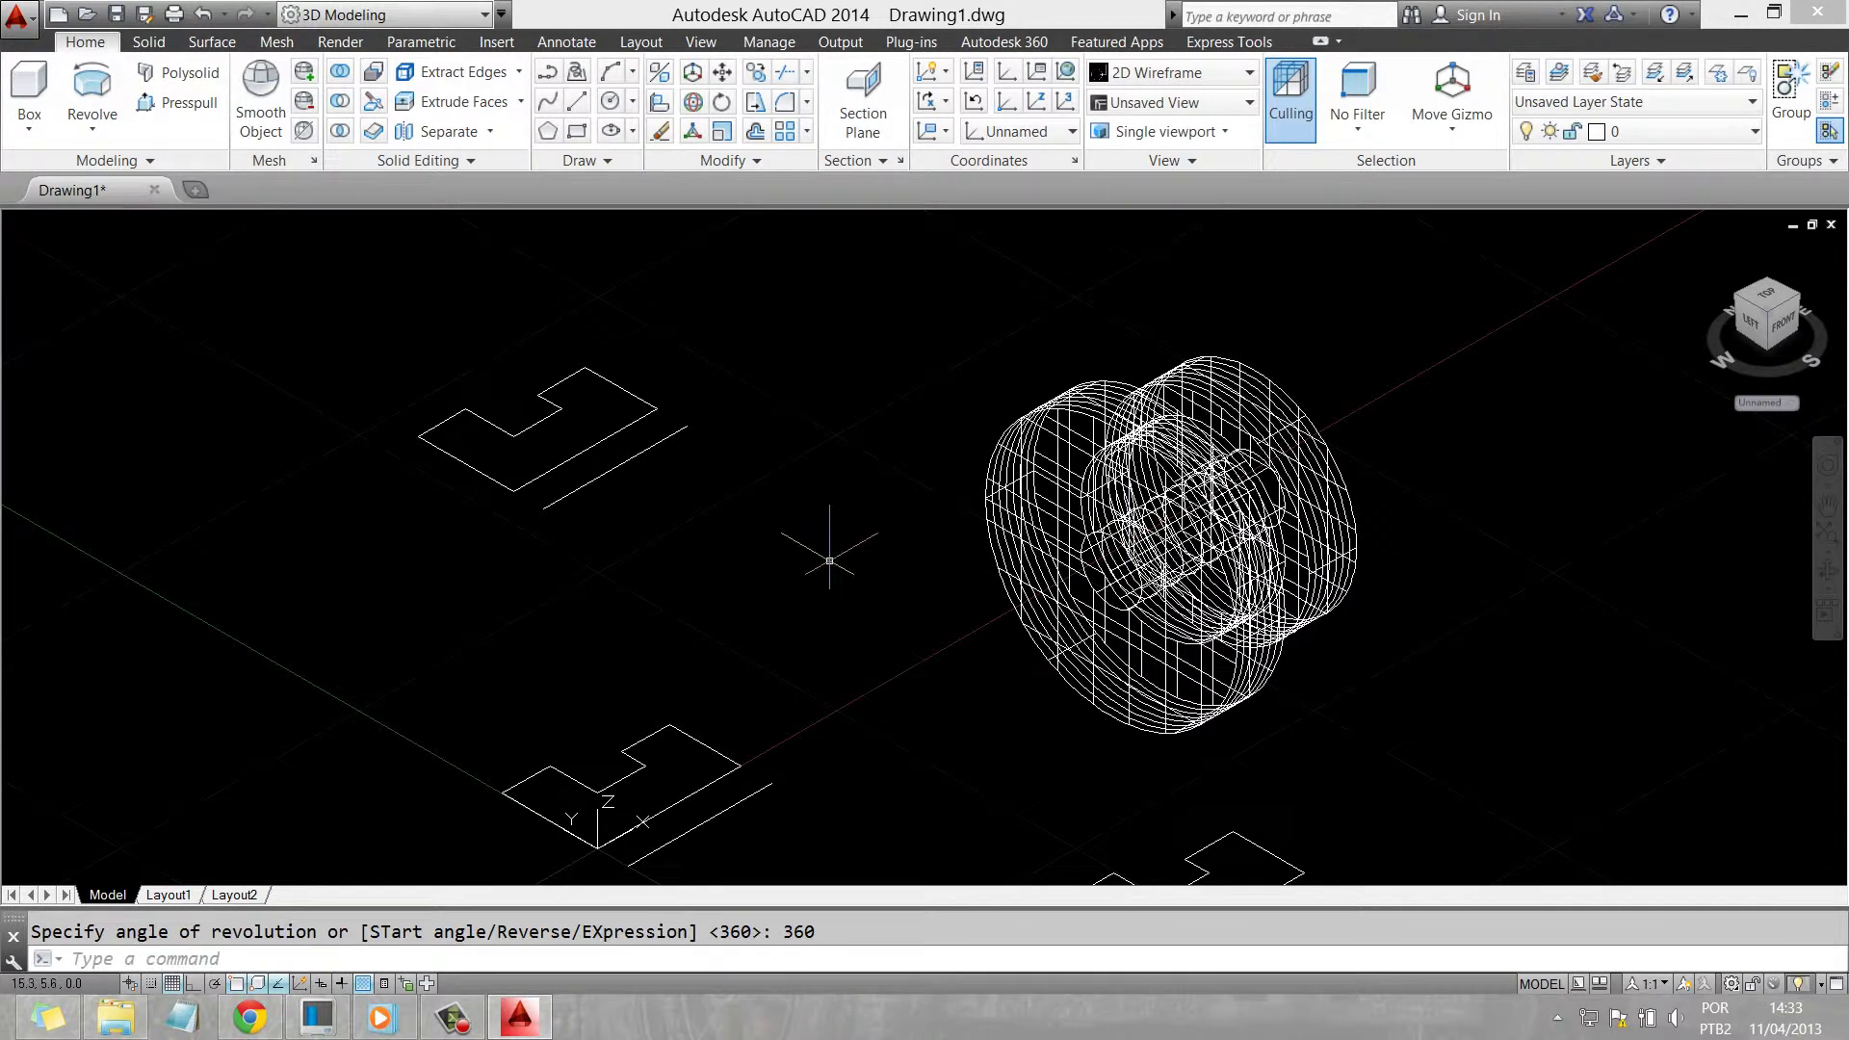
pyautogui.press('Escape')
pyautogui.hotkey('ctrl', 'z')
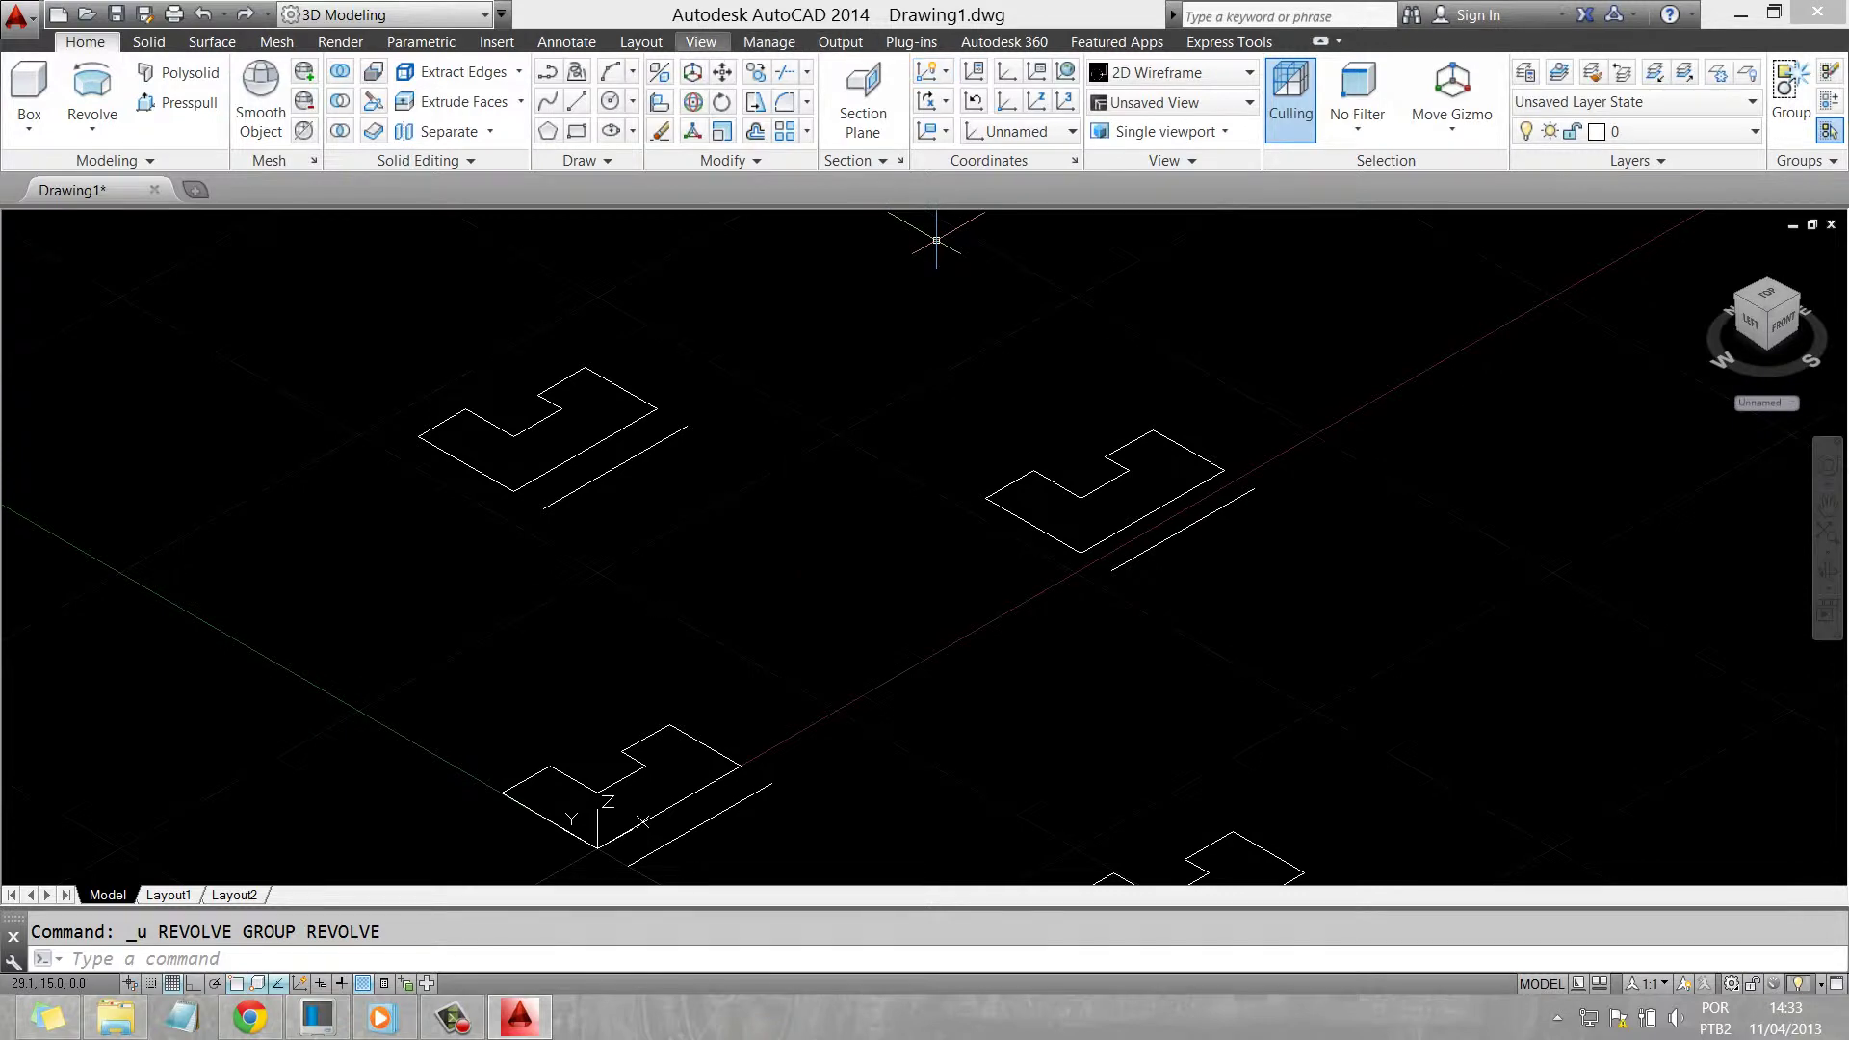
# Set the viewport visual style to Shades of Gray
pyautogui.click(701, 41)
pyautogui.click(712, 71)
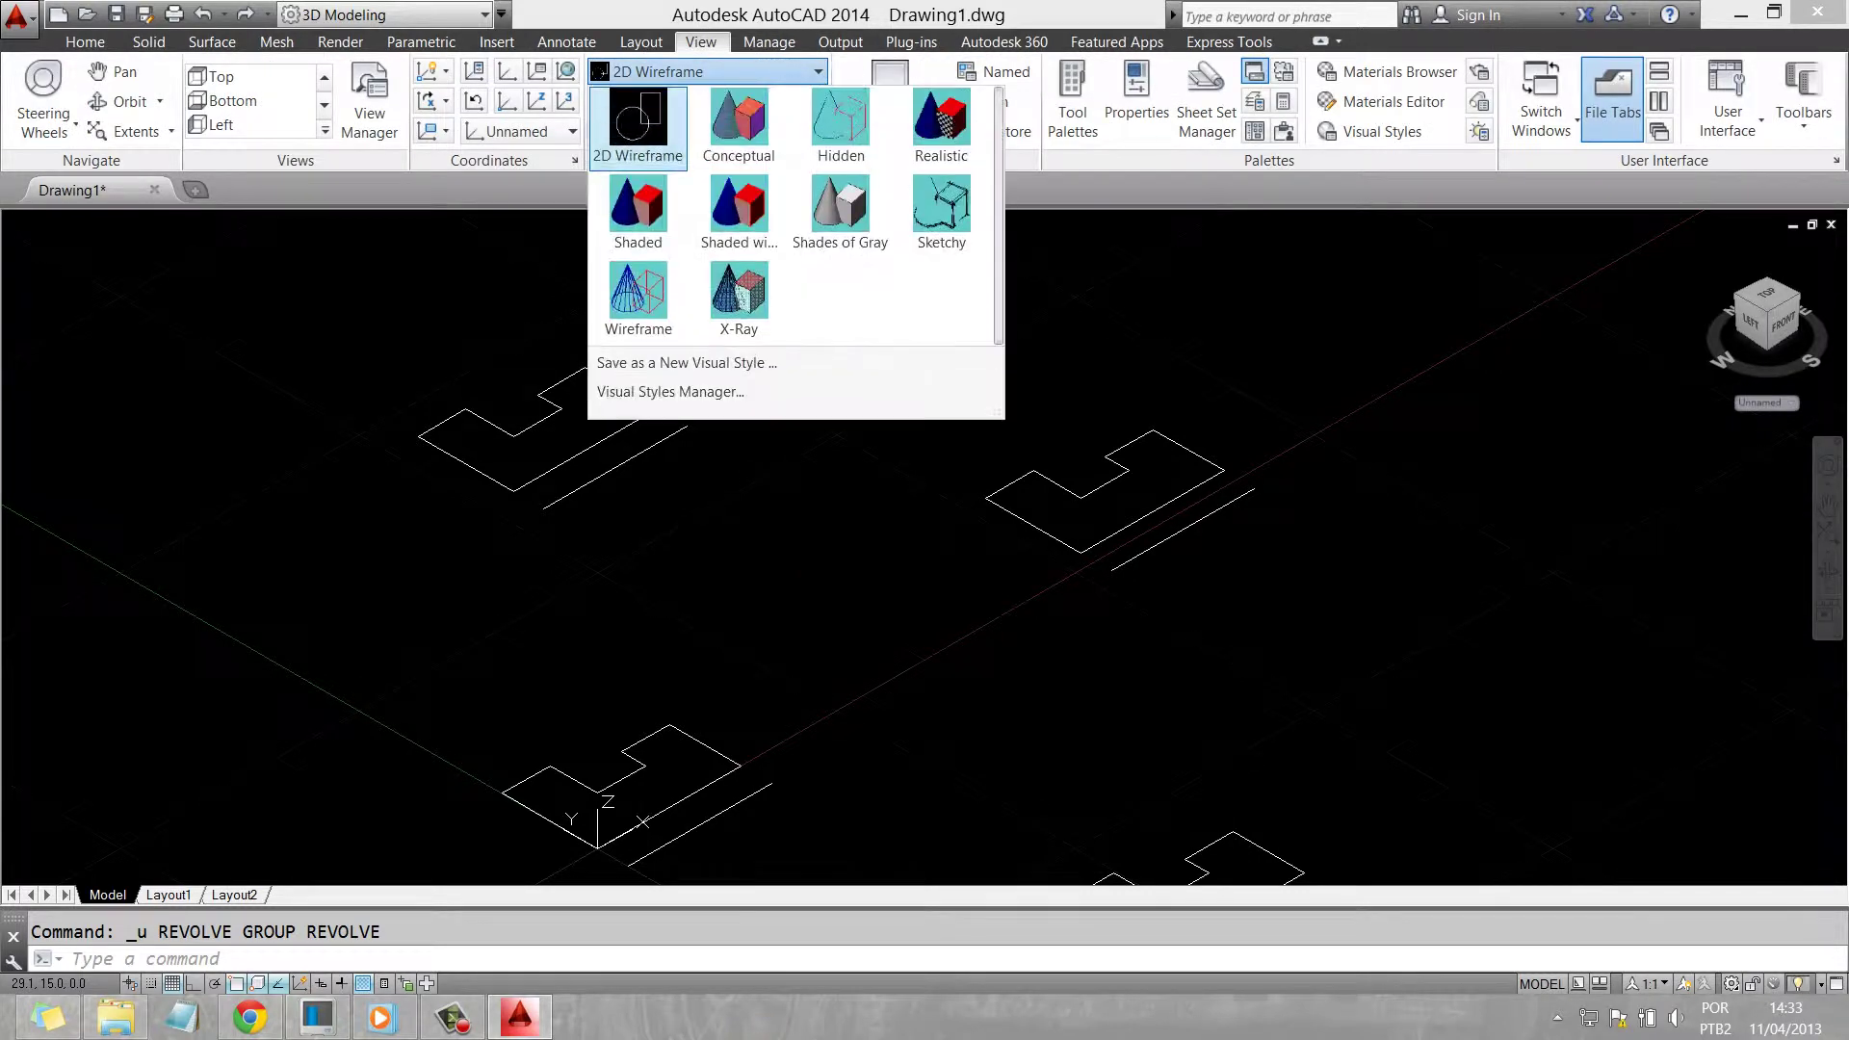
pyautogui.click(840, 216)
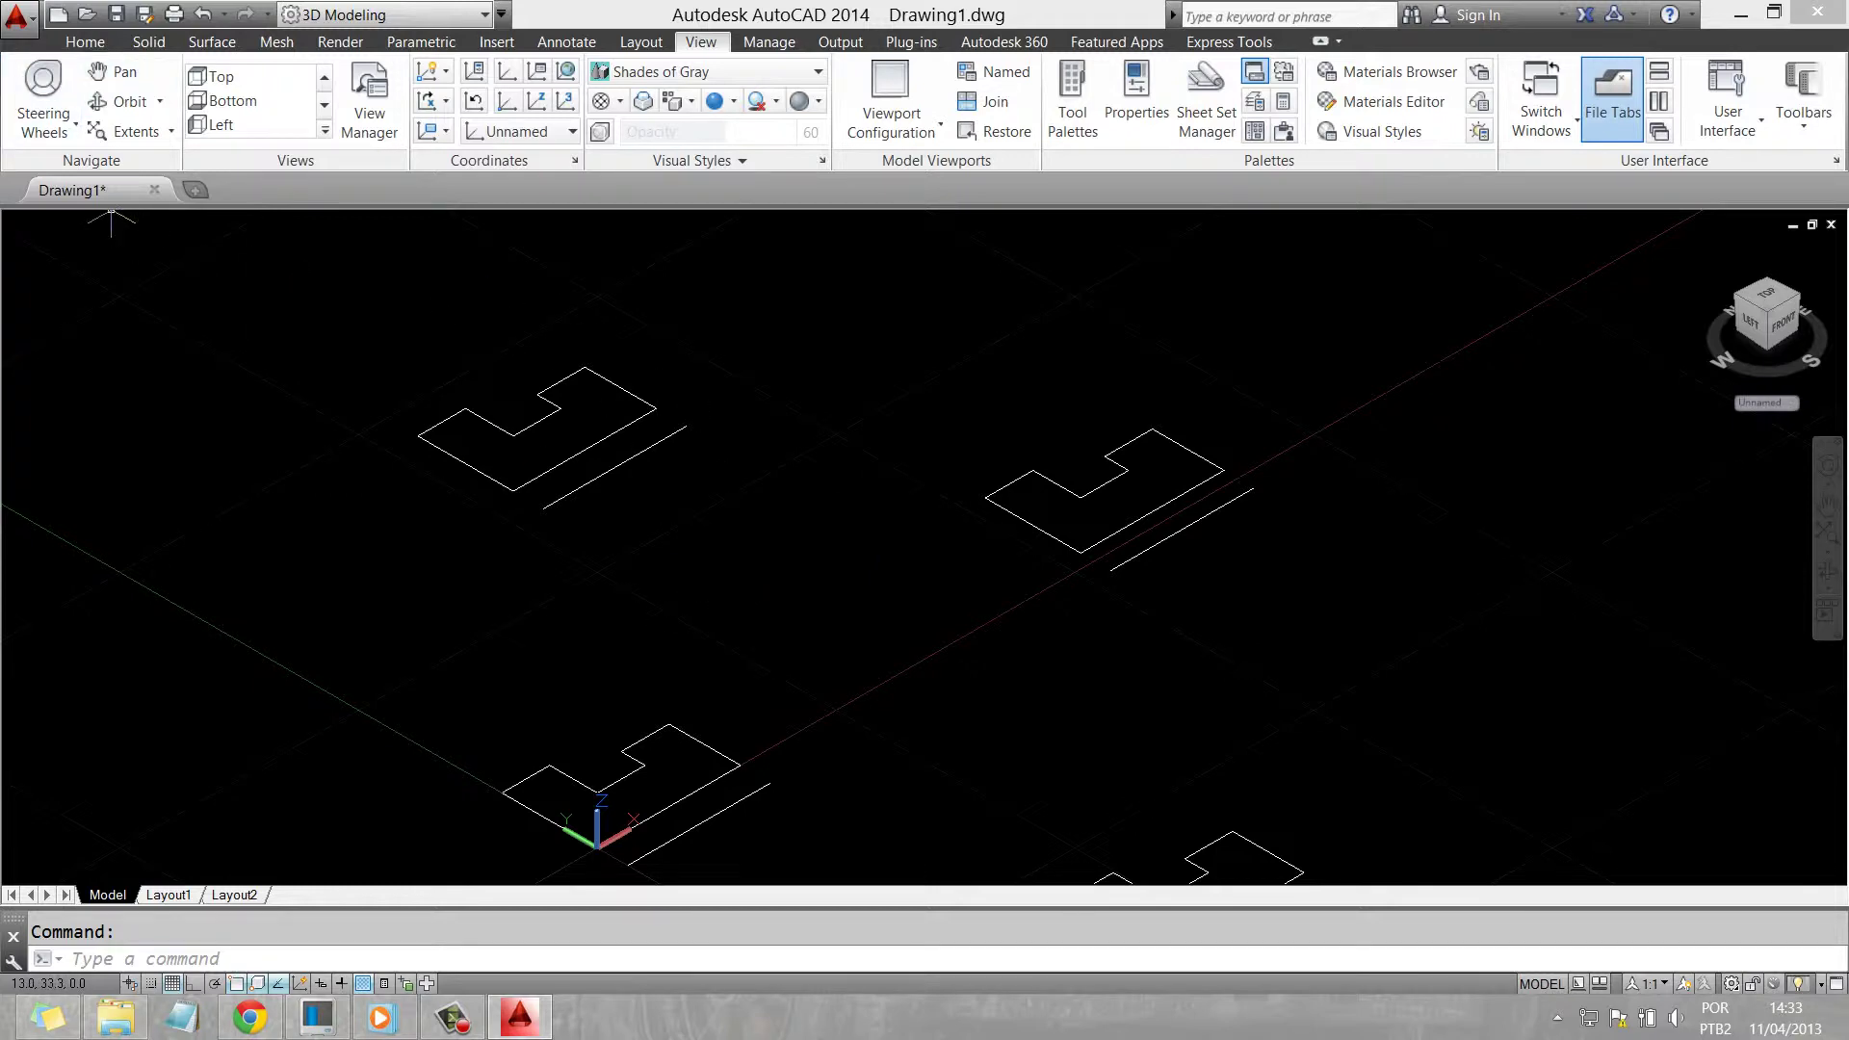
# Revolve the right-hand L-shaped profile 360° about its adjacent axis line into a pulley
pyautogui.click(149, 42)
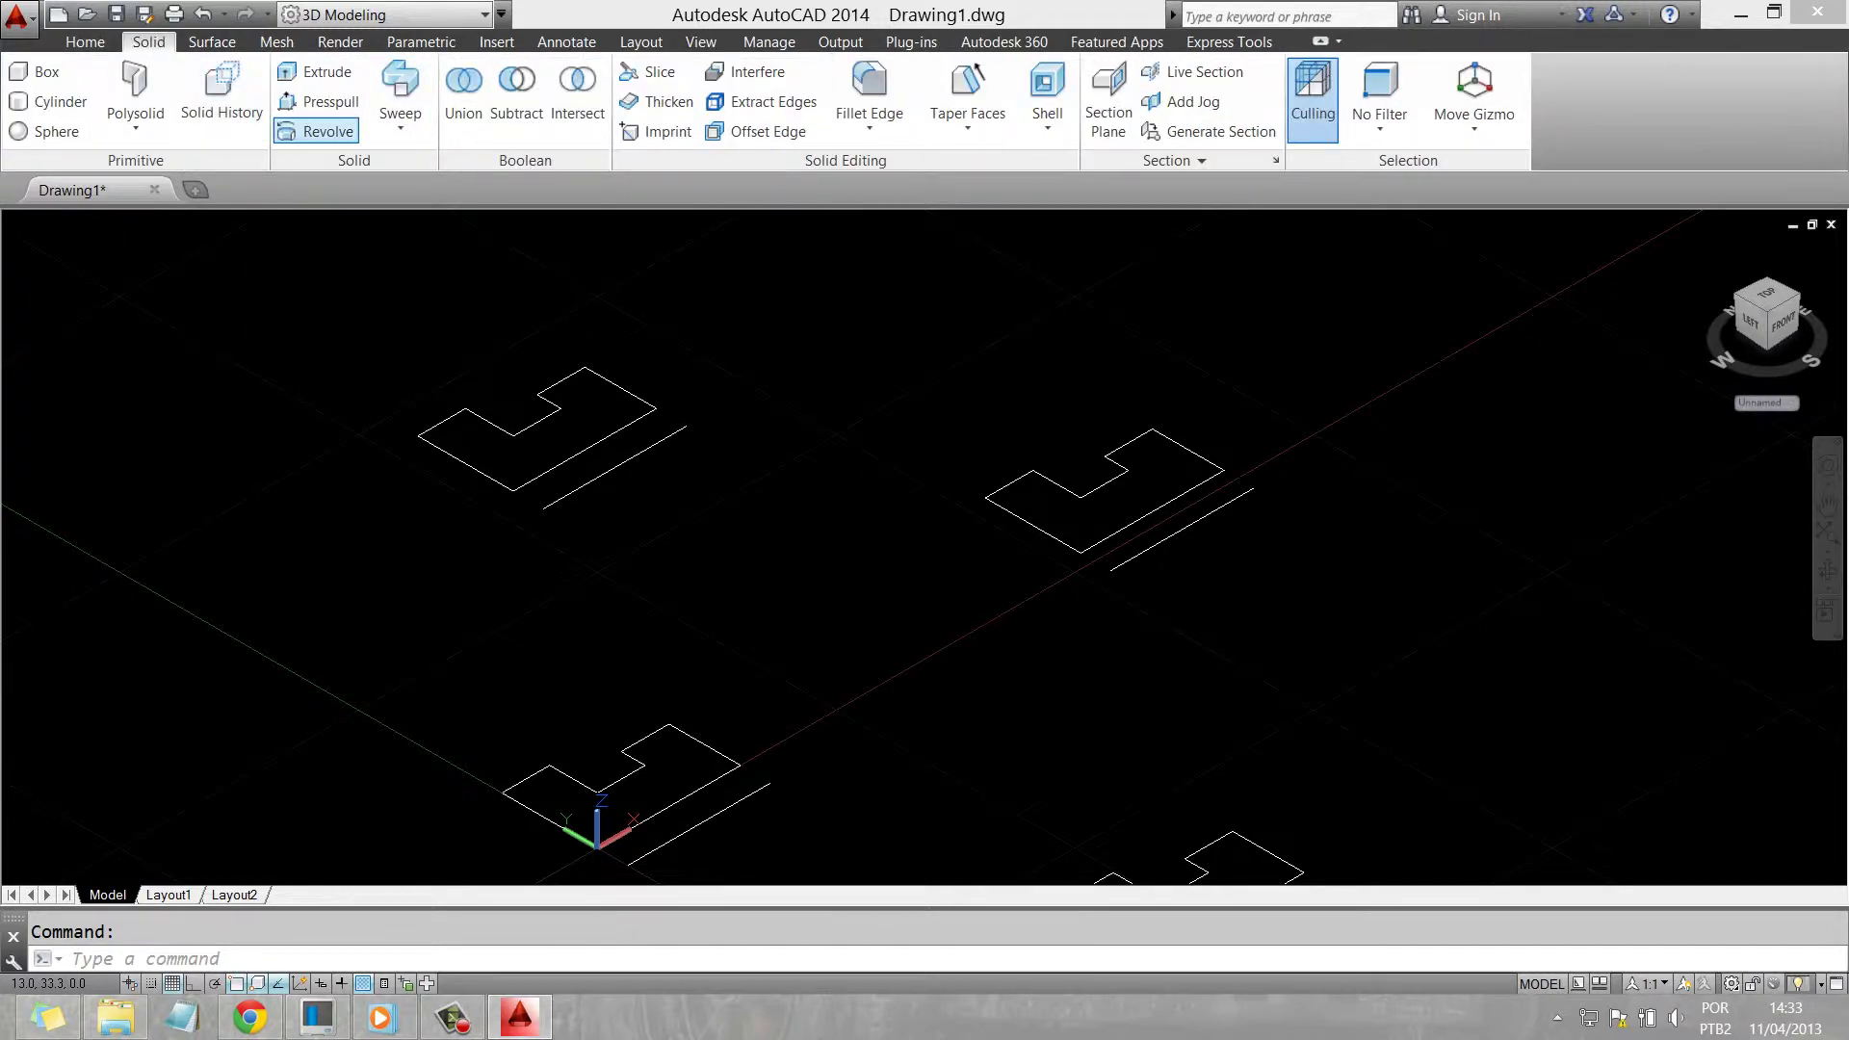
pyautogui.click(318, 132)
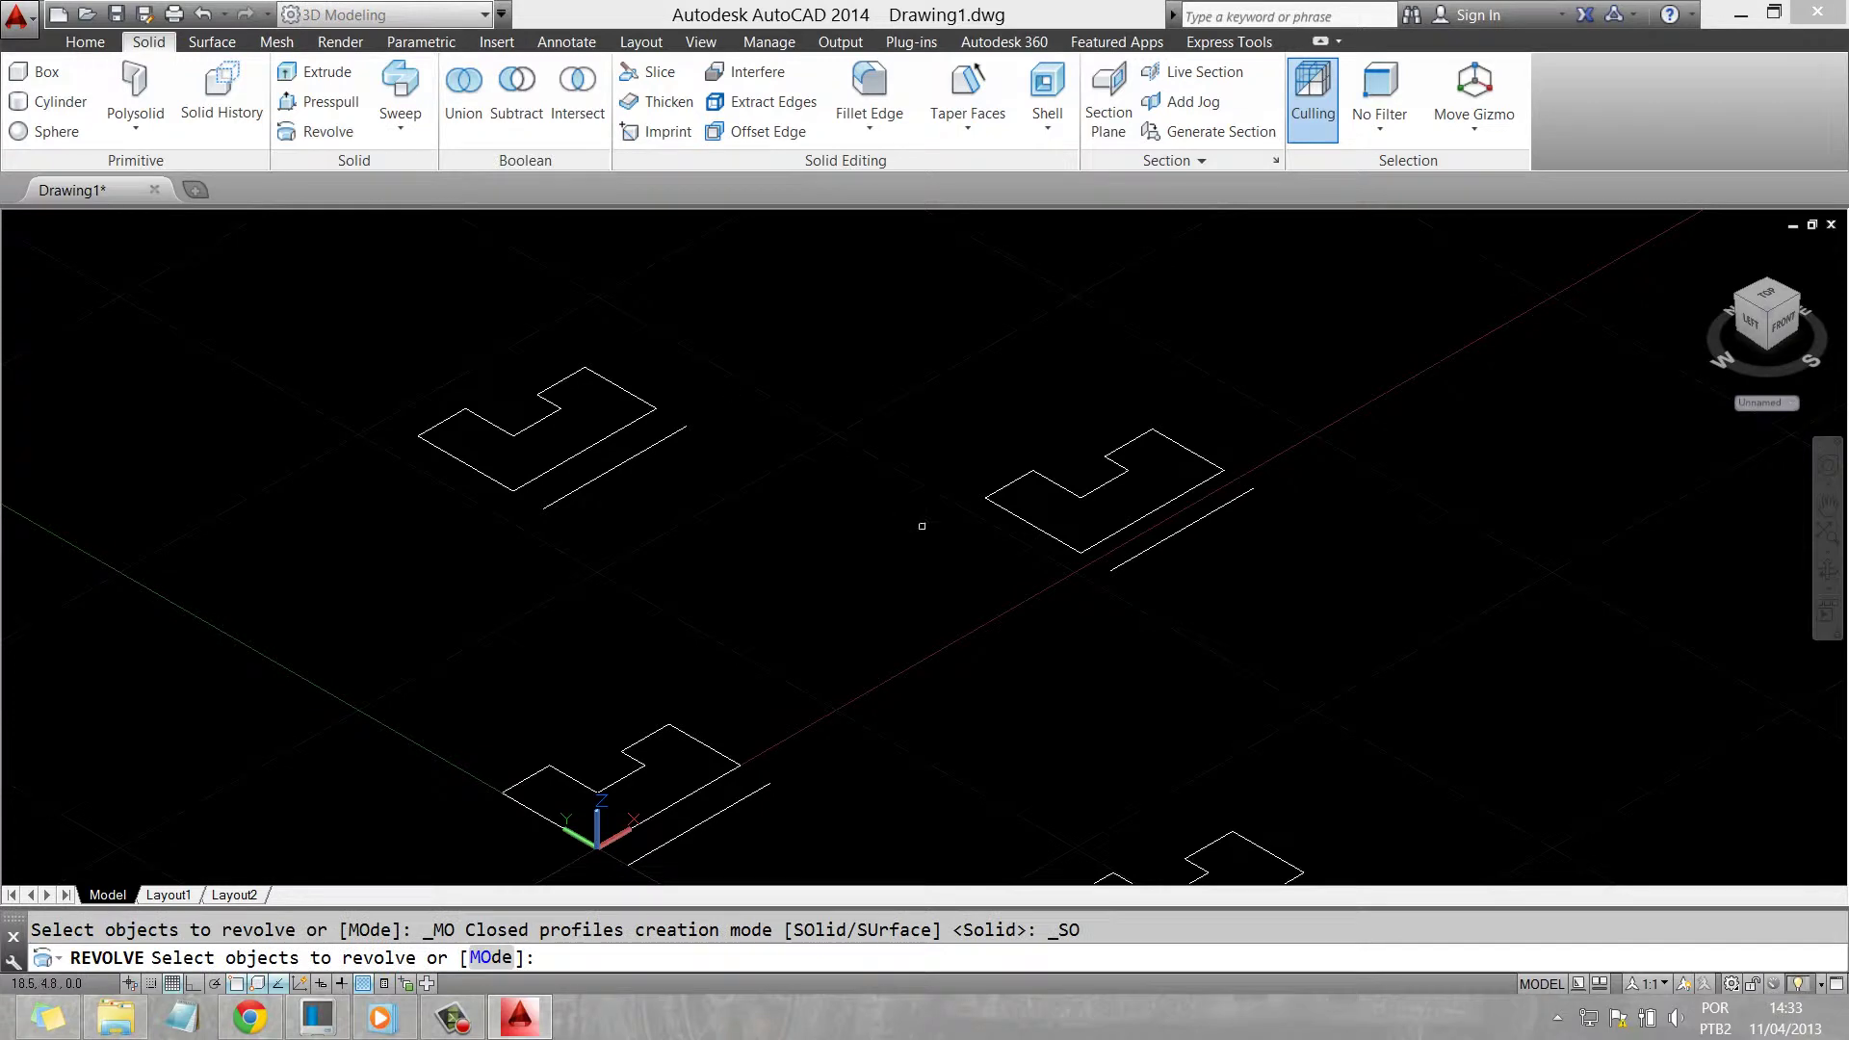
pyautogui.click(1114, 549)
pyautogui.click(994, 460)
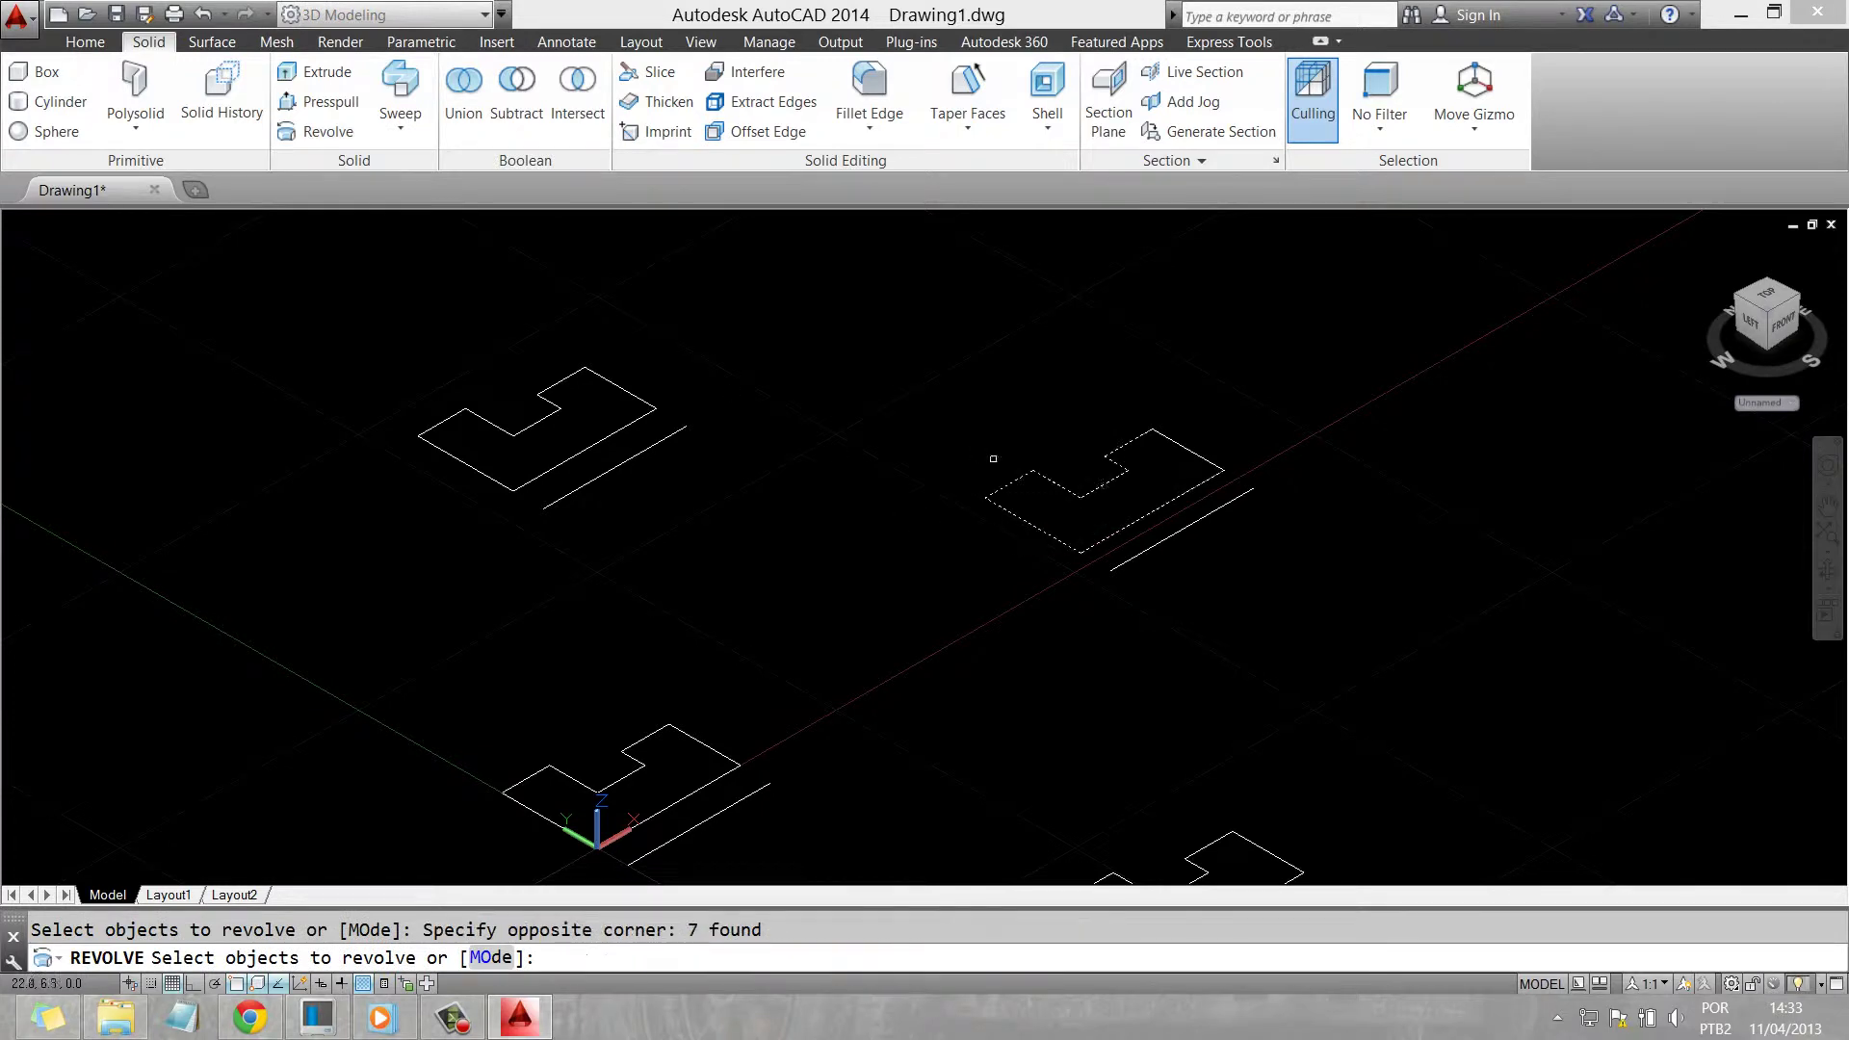
pyautogui.click(1206, 476)
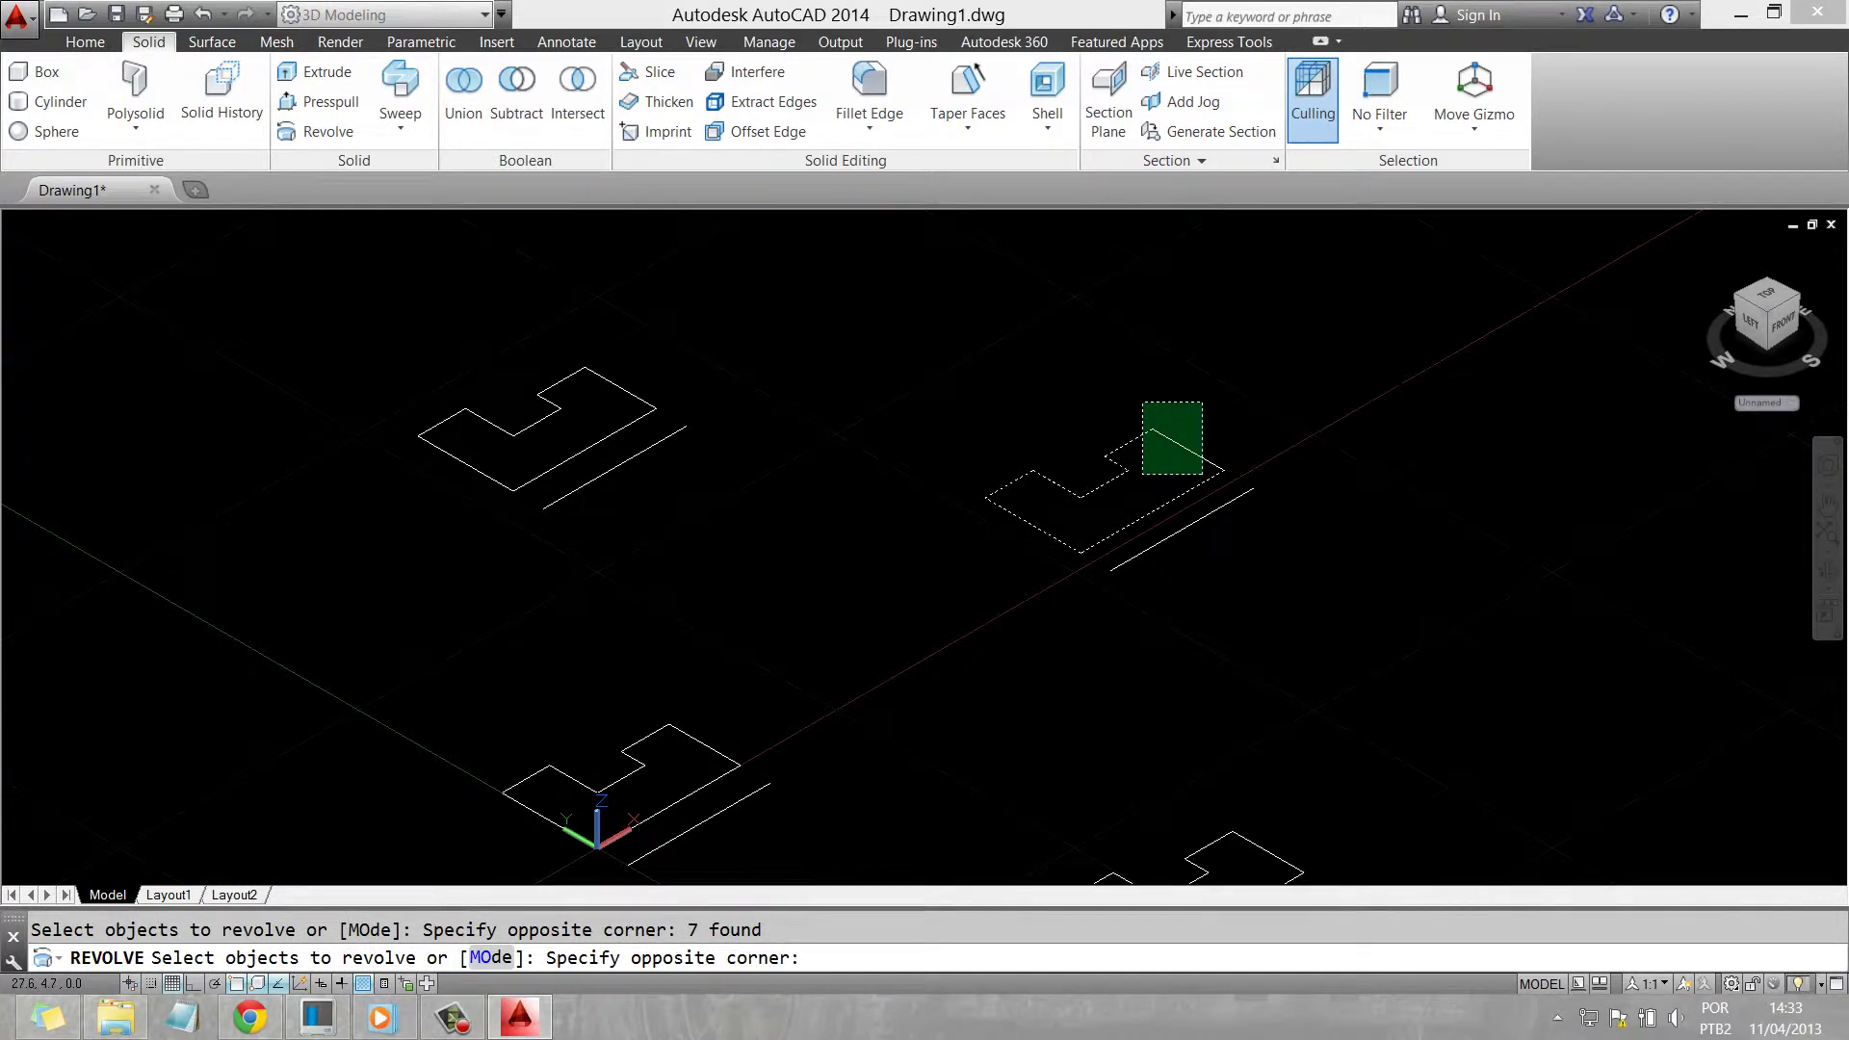
pyautogui.click(1139, 405)
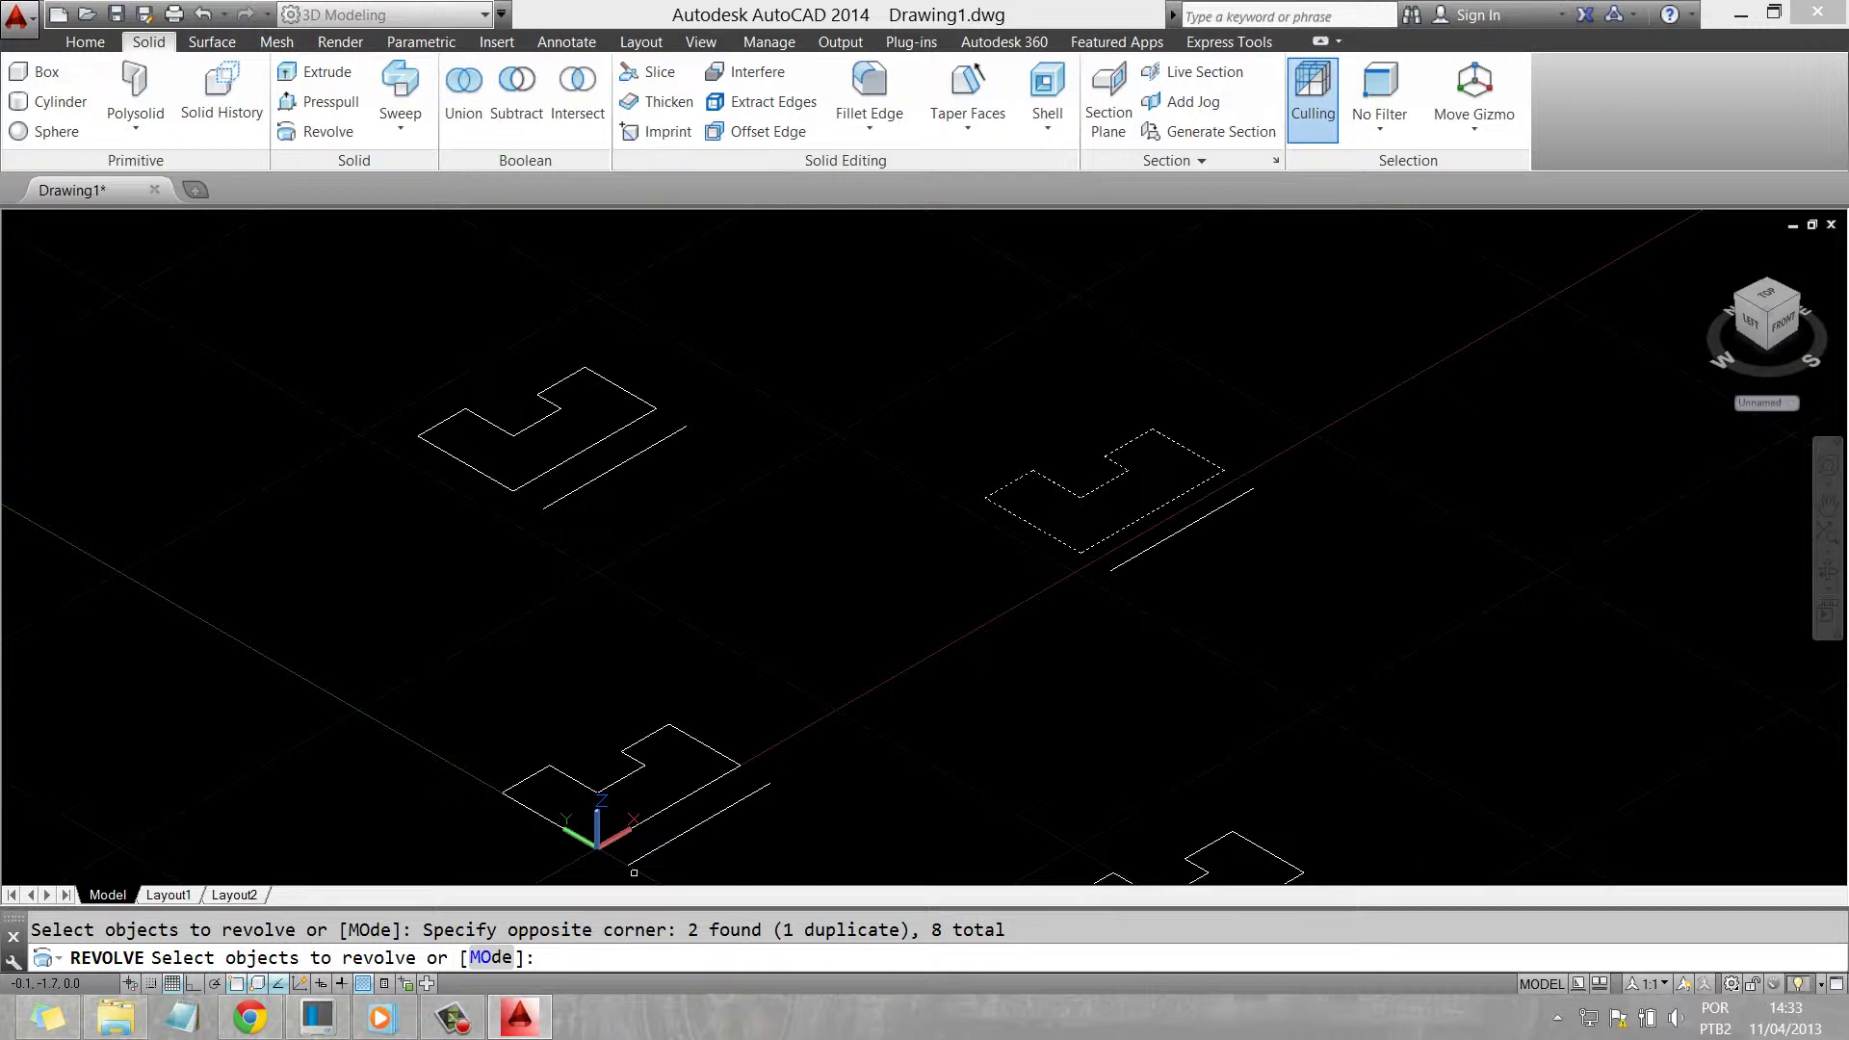
pyautogui.press('Return')
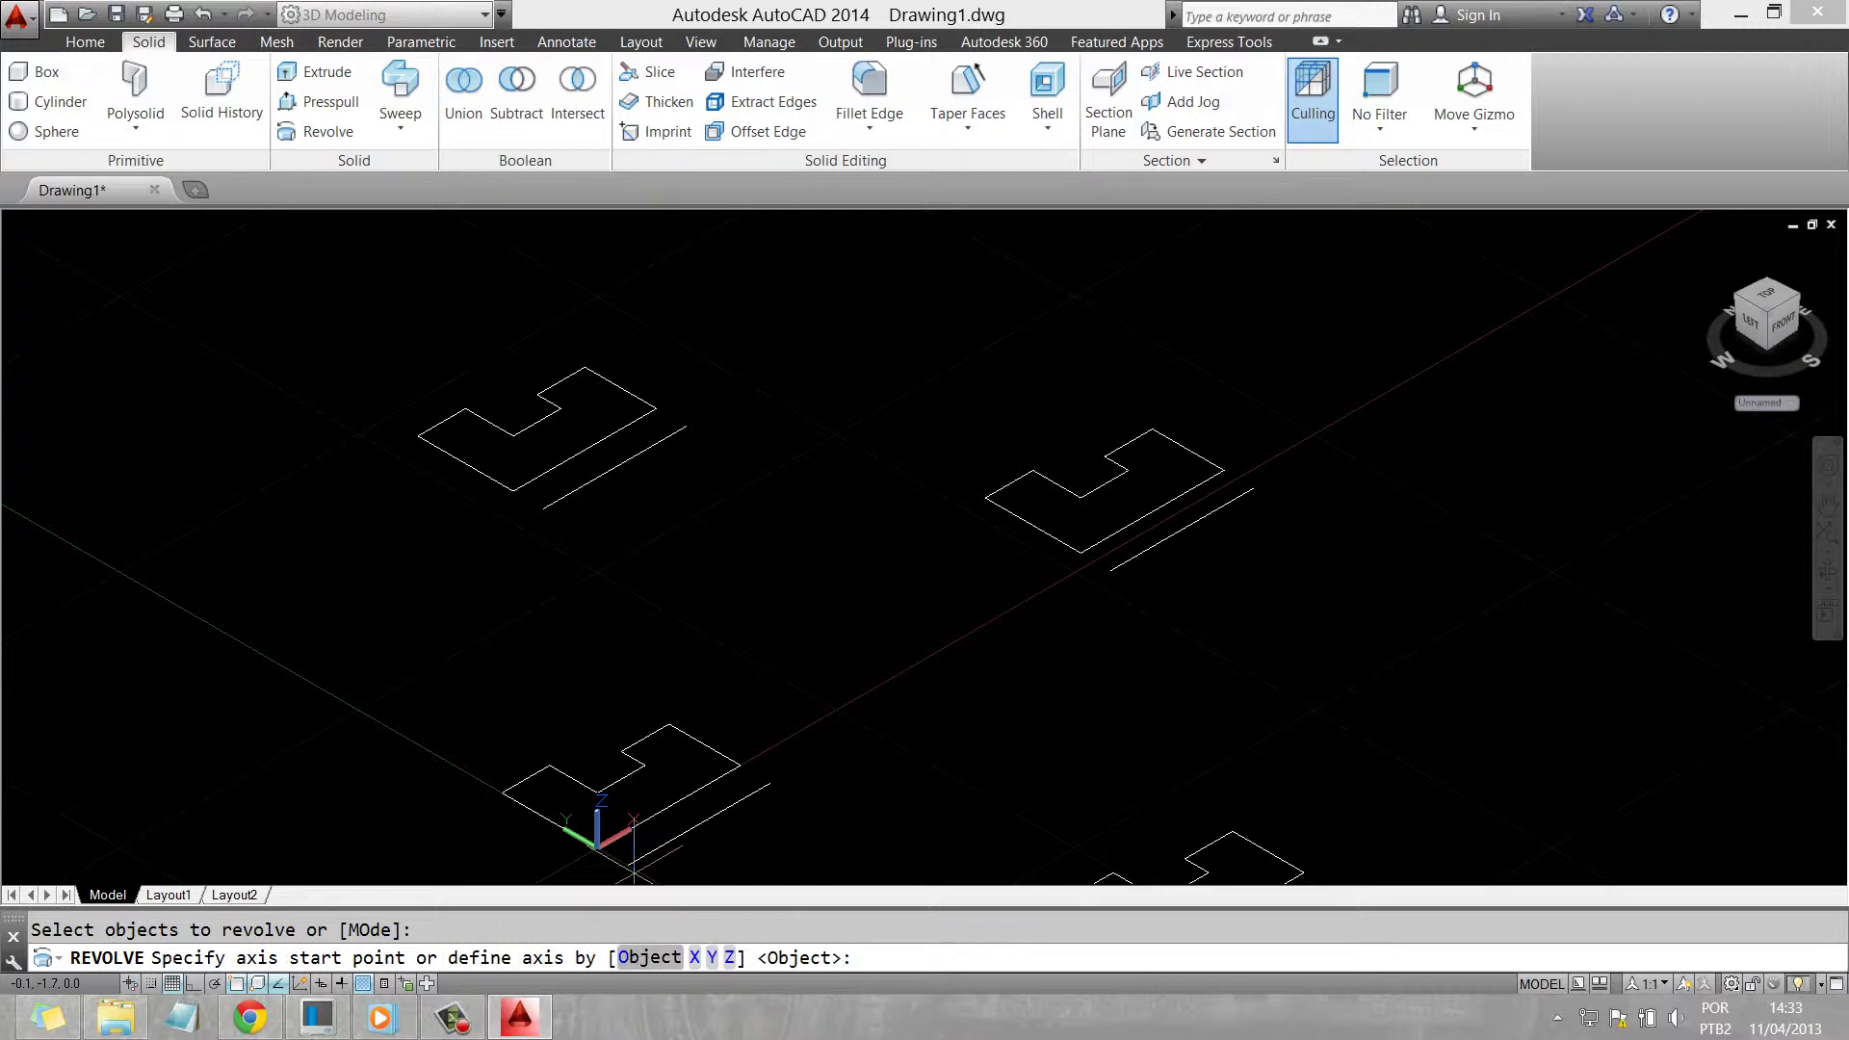
pyautogui.click(648, 956)
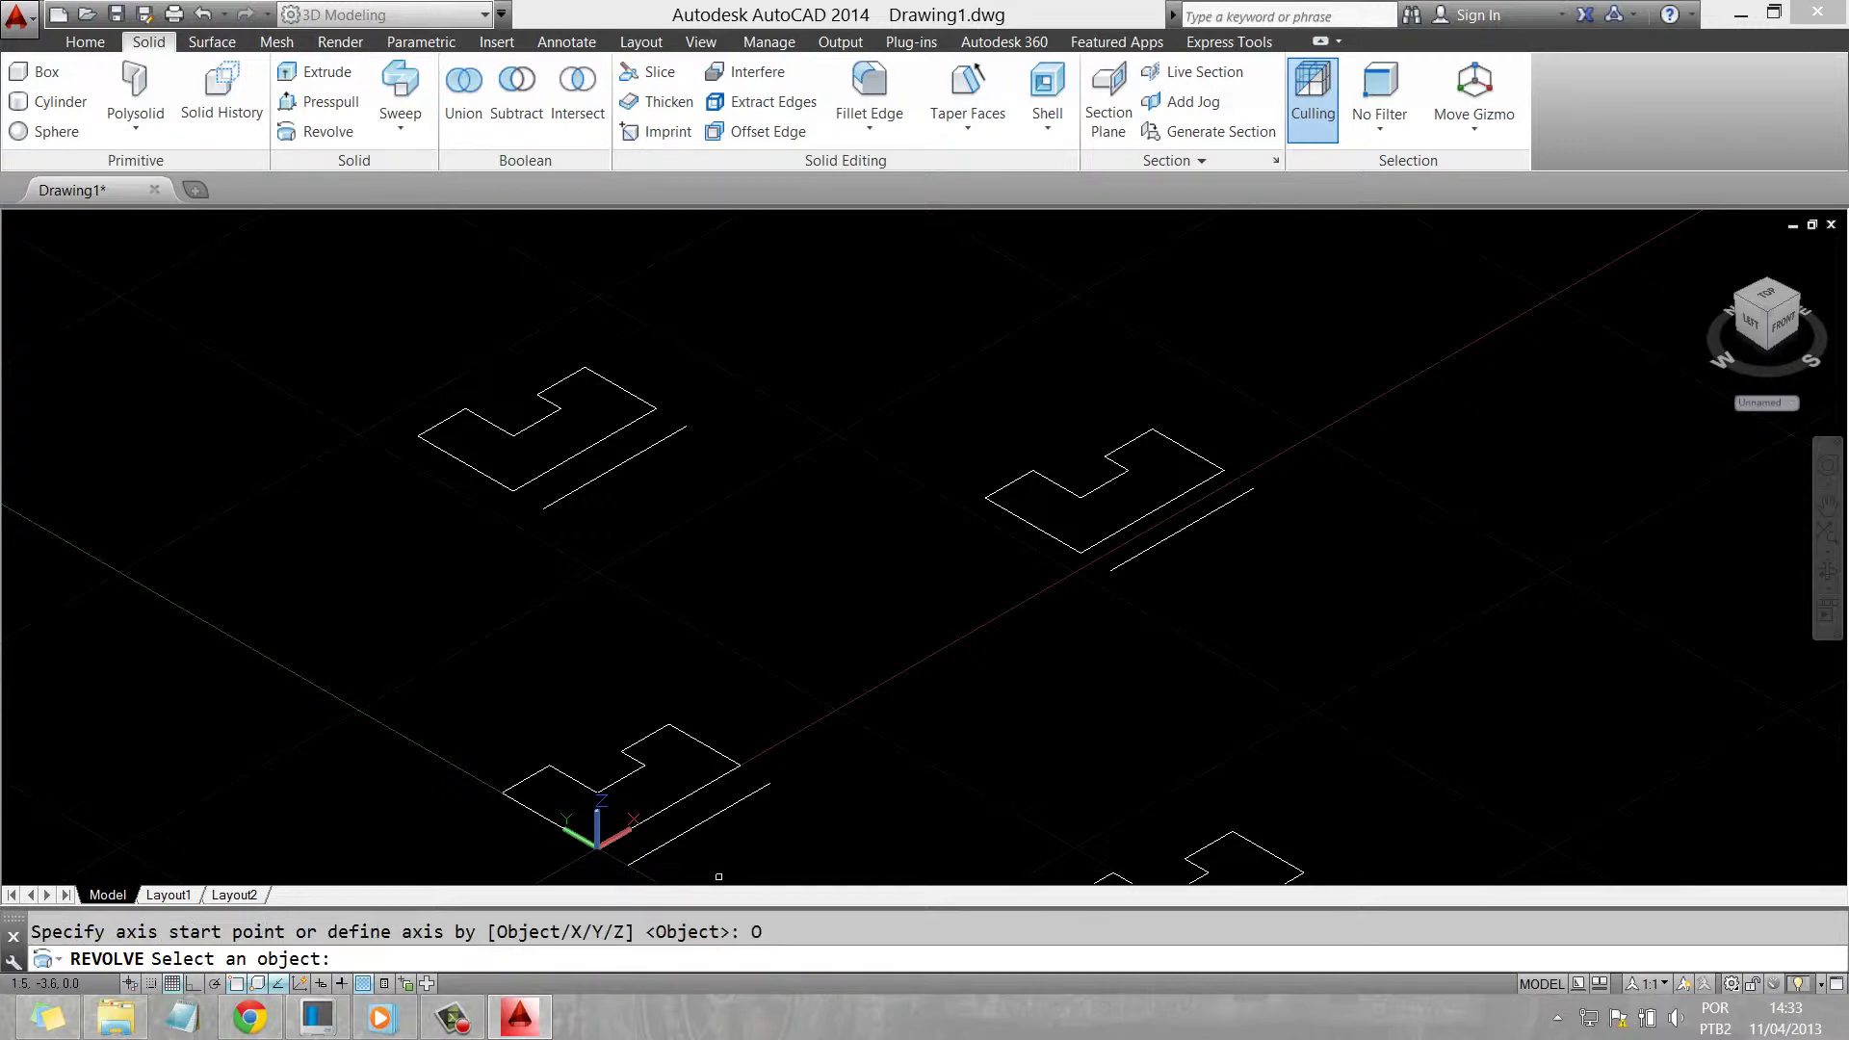
pyautogui.click(1139, 556)
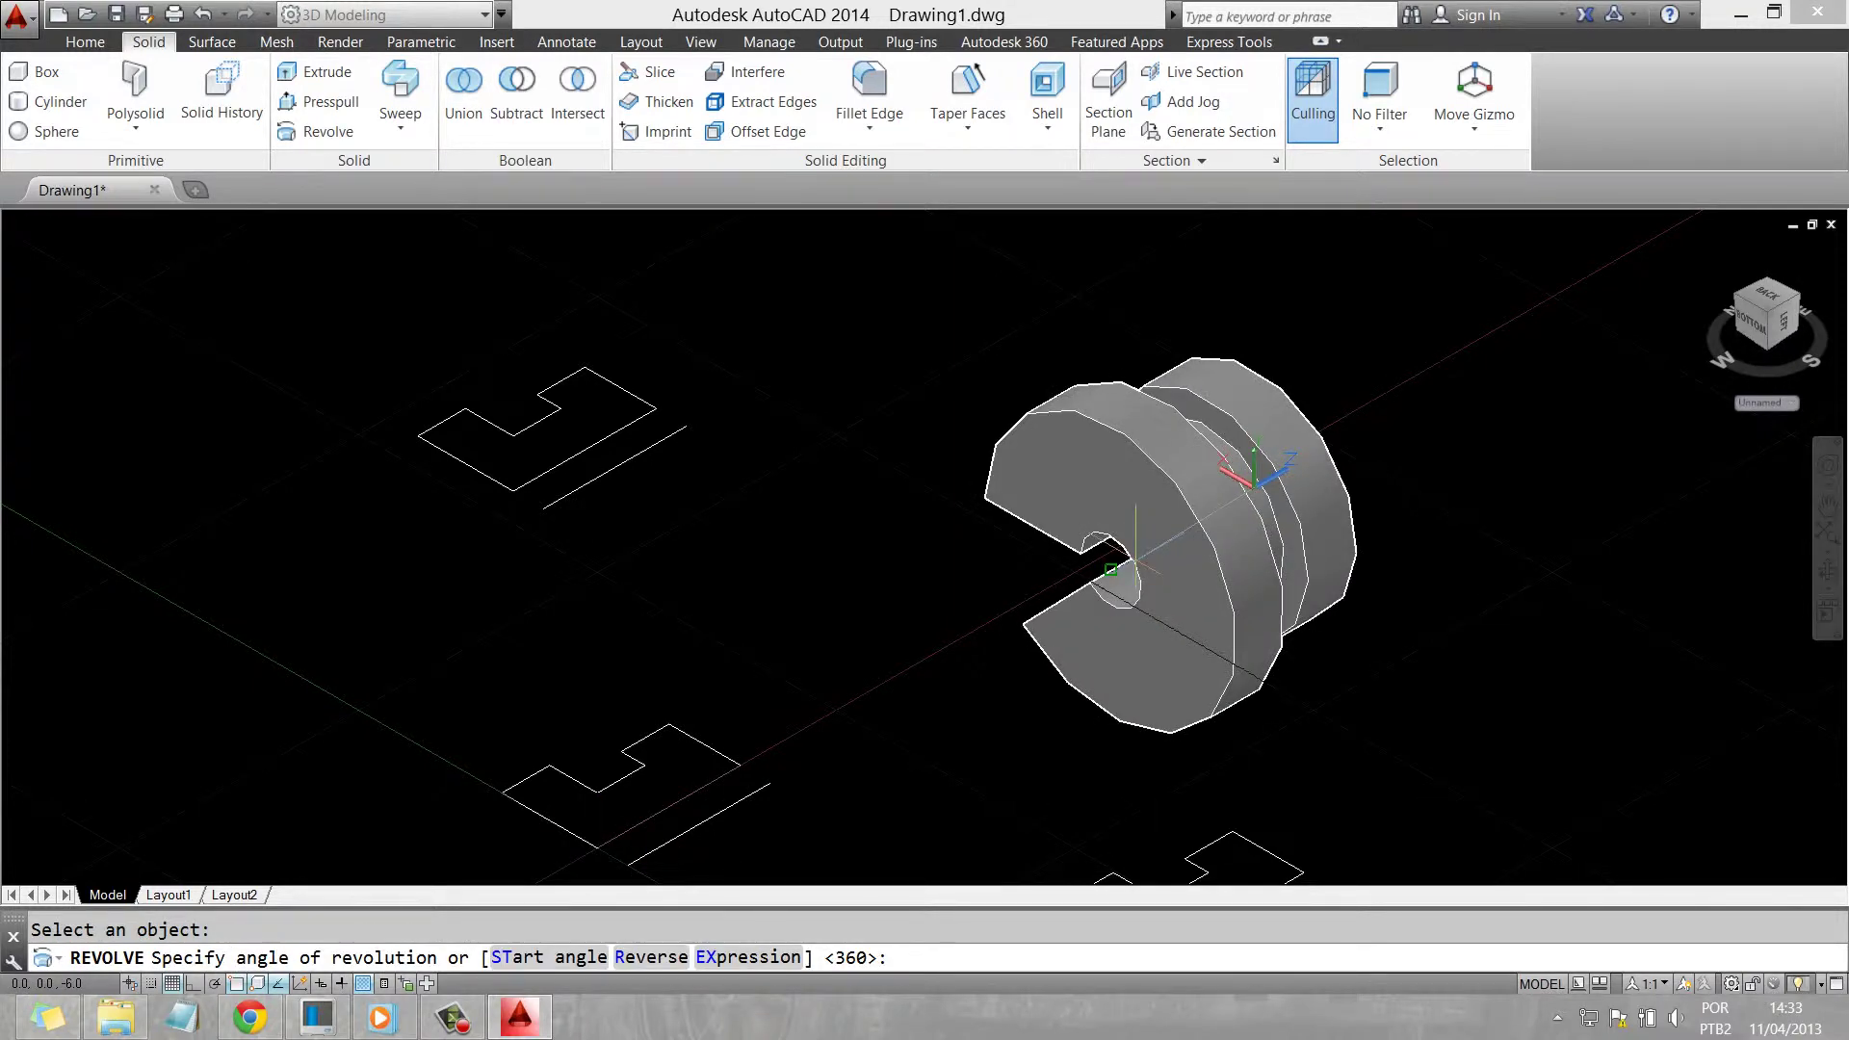
pyautogui.write('360')
pyautogui.press('Return')
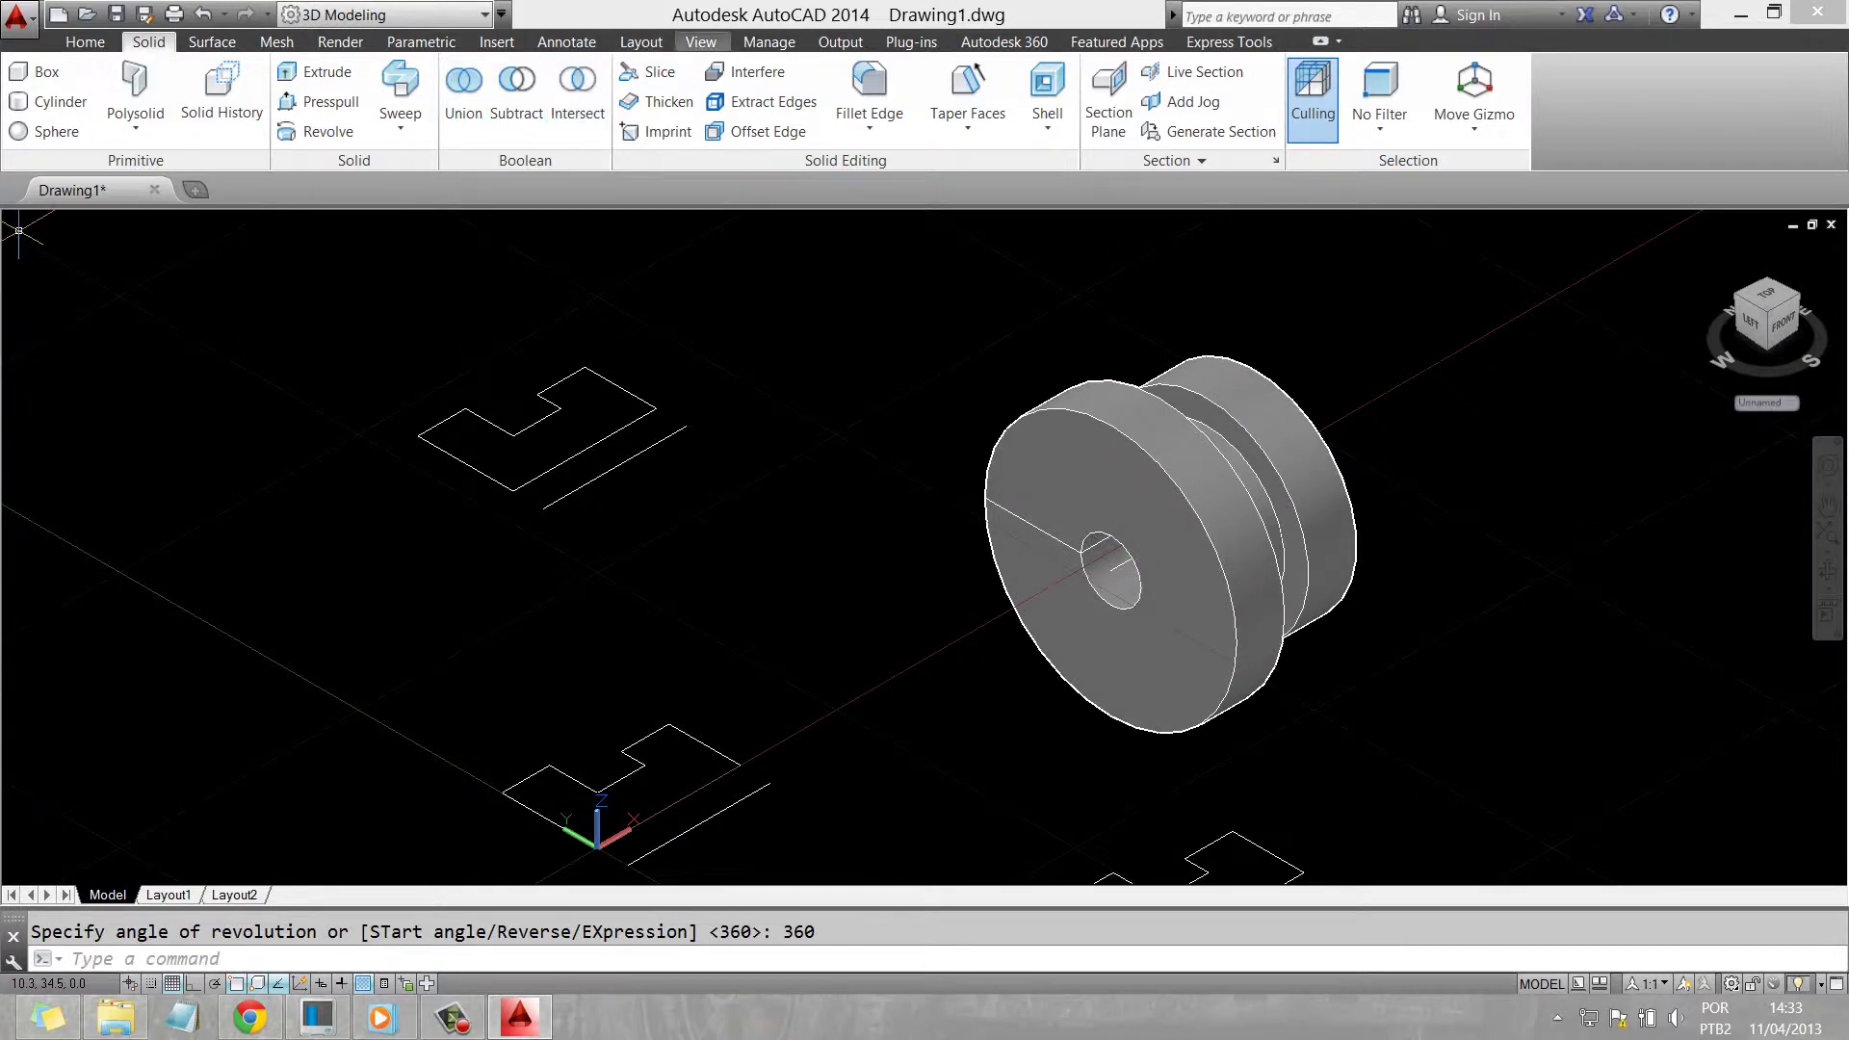
pyautogui.click(701, 42)
pyautogui.click(116, 101)
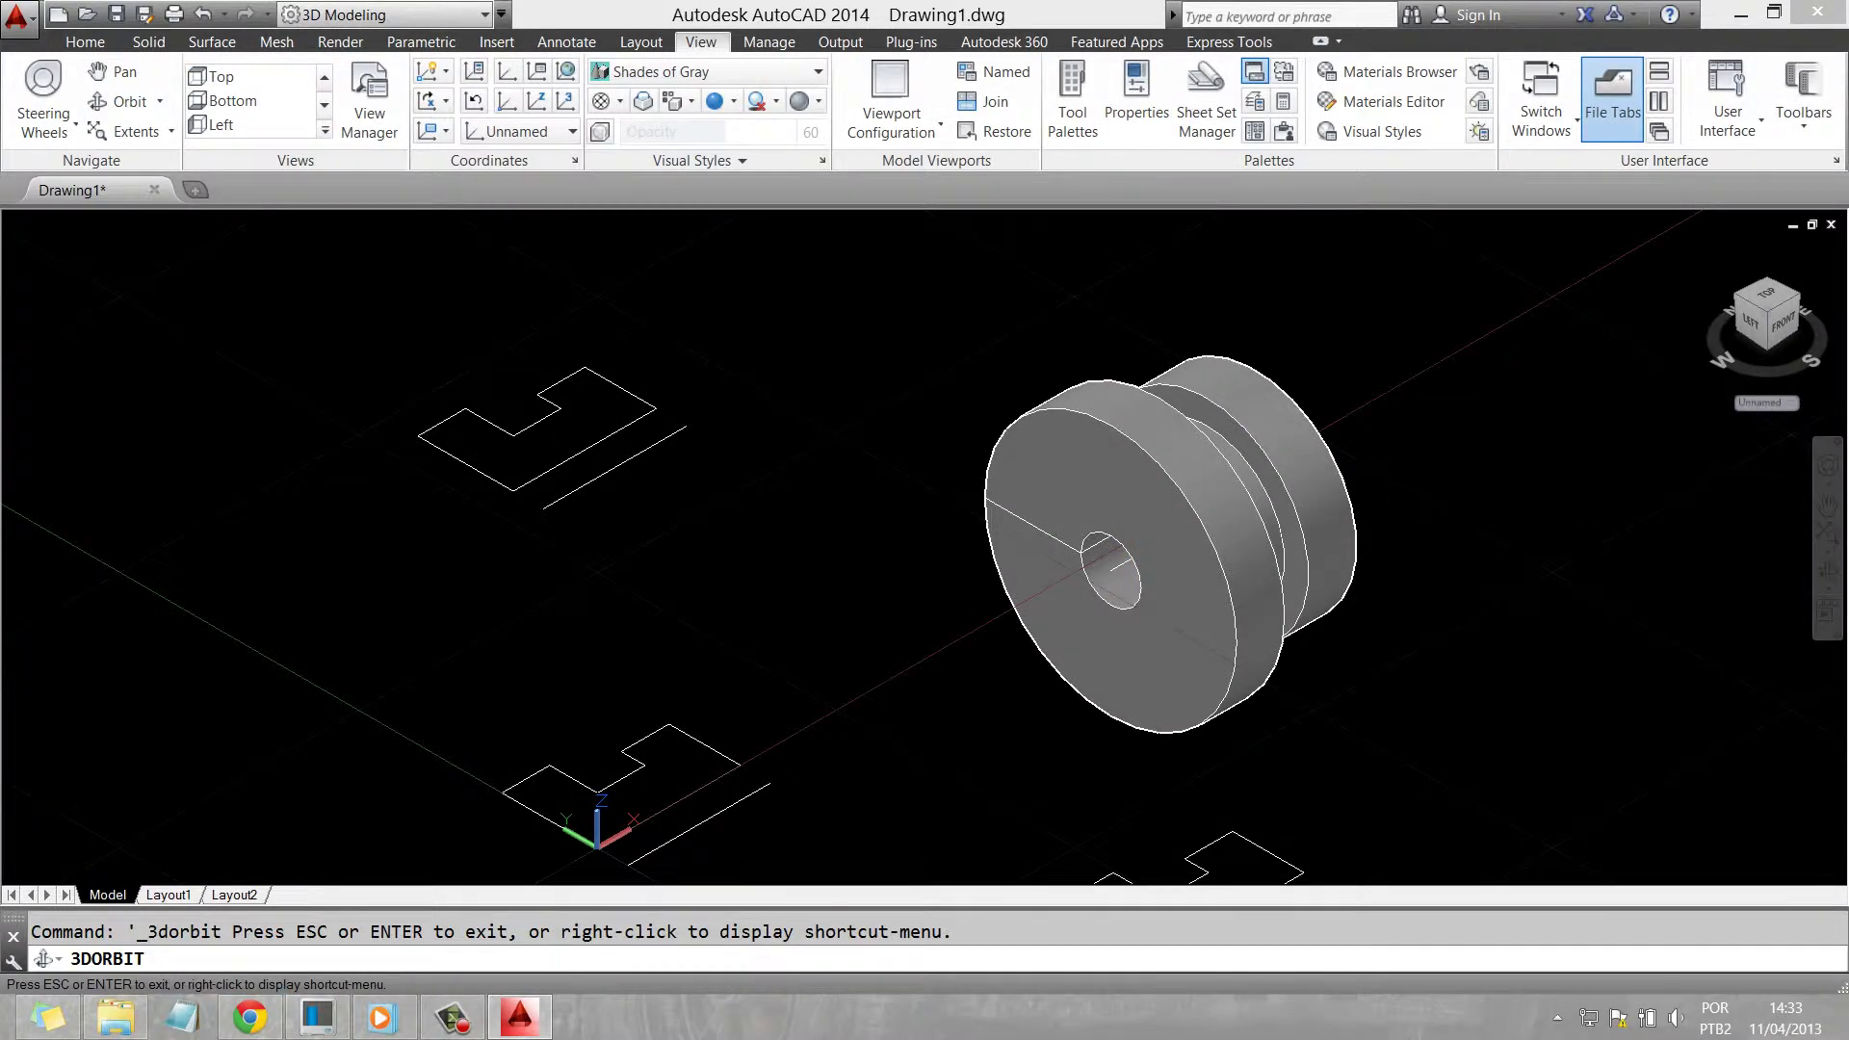
pyautogui.moveTo(925, 540); pyautogui.dragTo(963, 452)
pyautogui.moveTo(963, 540)
pyautogui.mouseDown()
pyautogui.moveTo(867, 539)
pyautogui.moveTo(1098, 596)
pyautogui.mouseUp()
pyautogui.rightClick(1438, 329)
pyautogui.click(1483, 346)
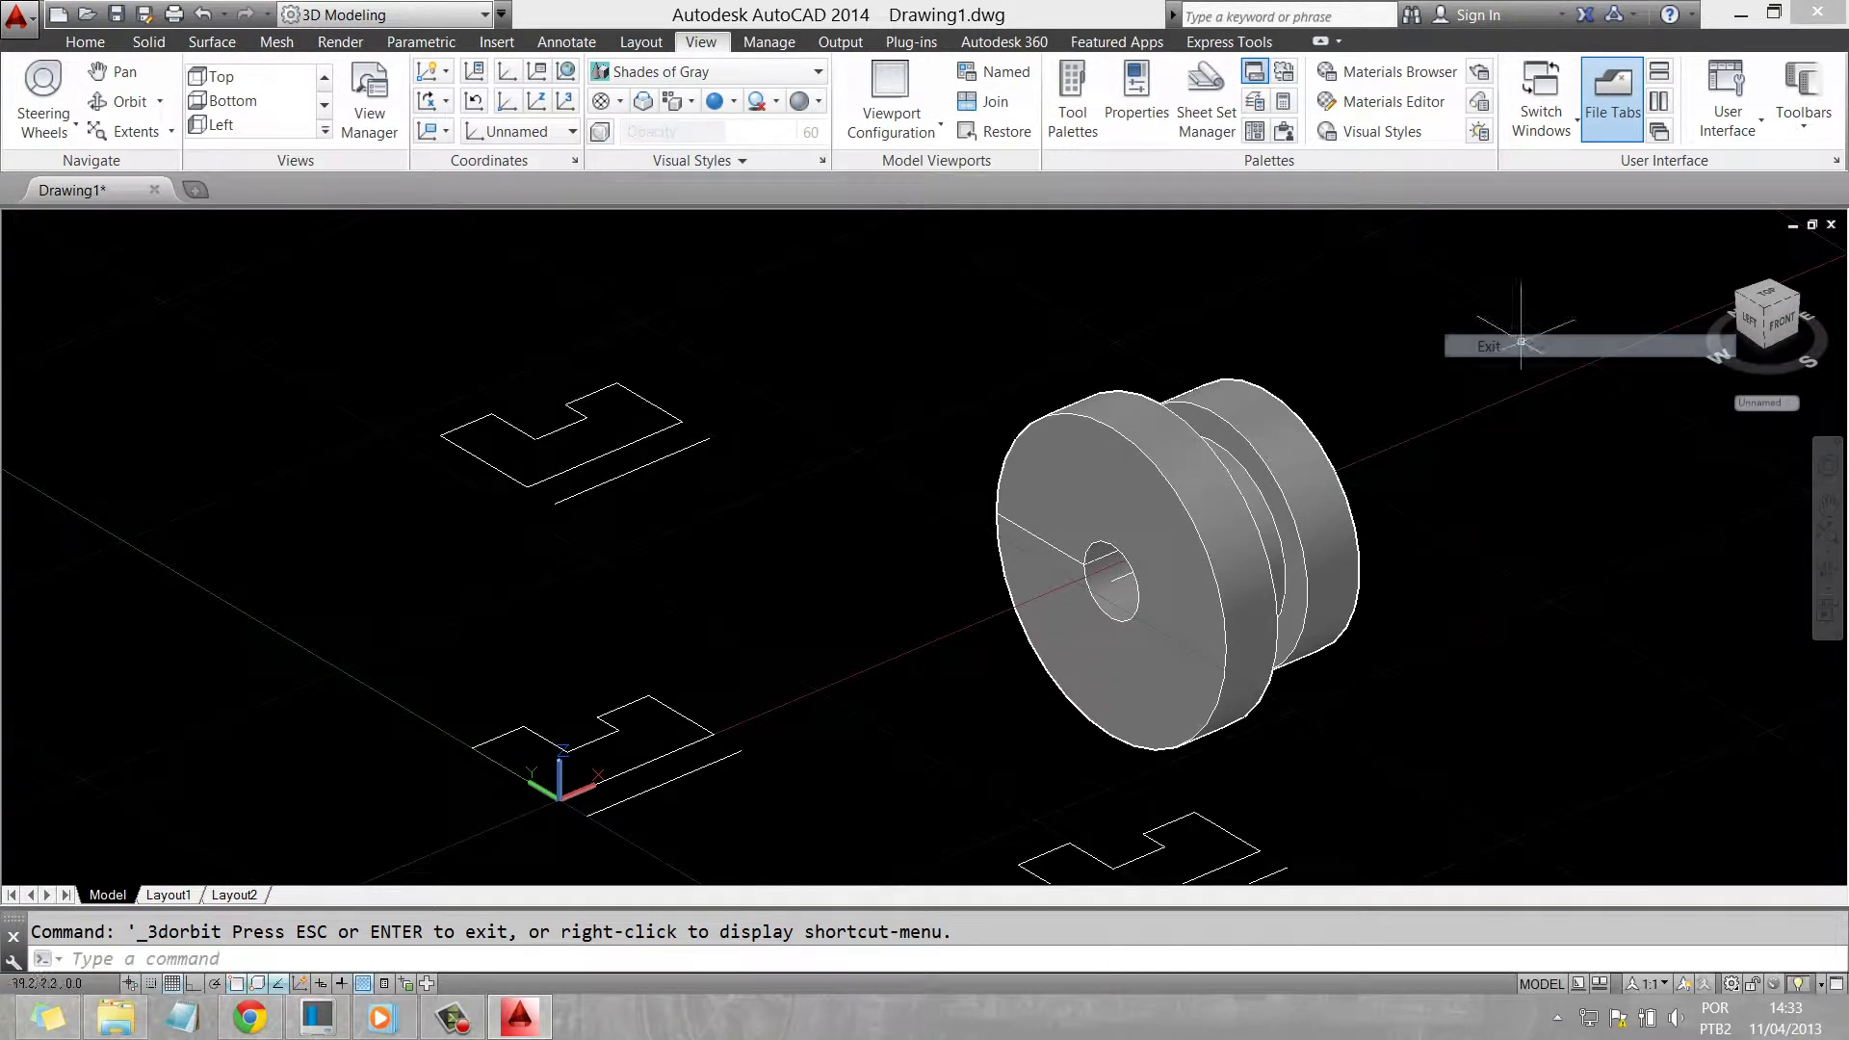
pyautogui.keyDown('shift'); pyautogui.moveTo(858, 724); pyautogui.dragTo(857, 724, button='middle'); pyautogui.keyUp('shift')
pyautogui.press('Escape')
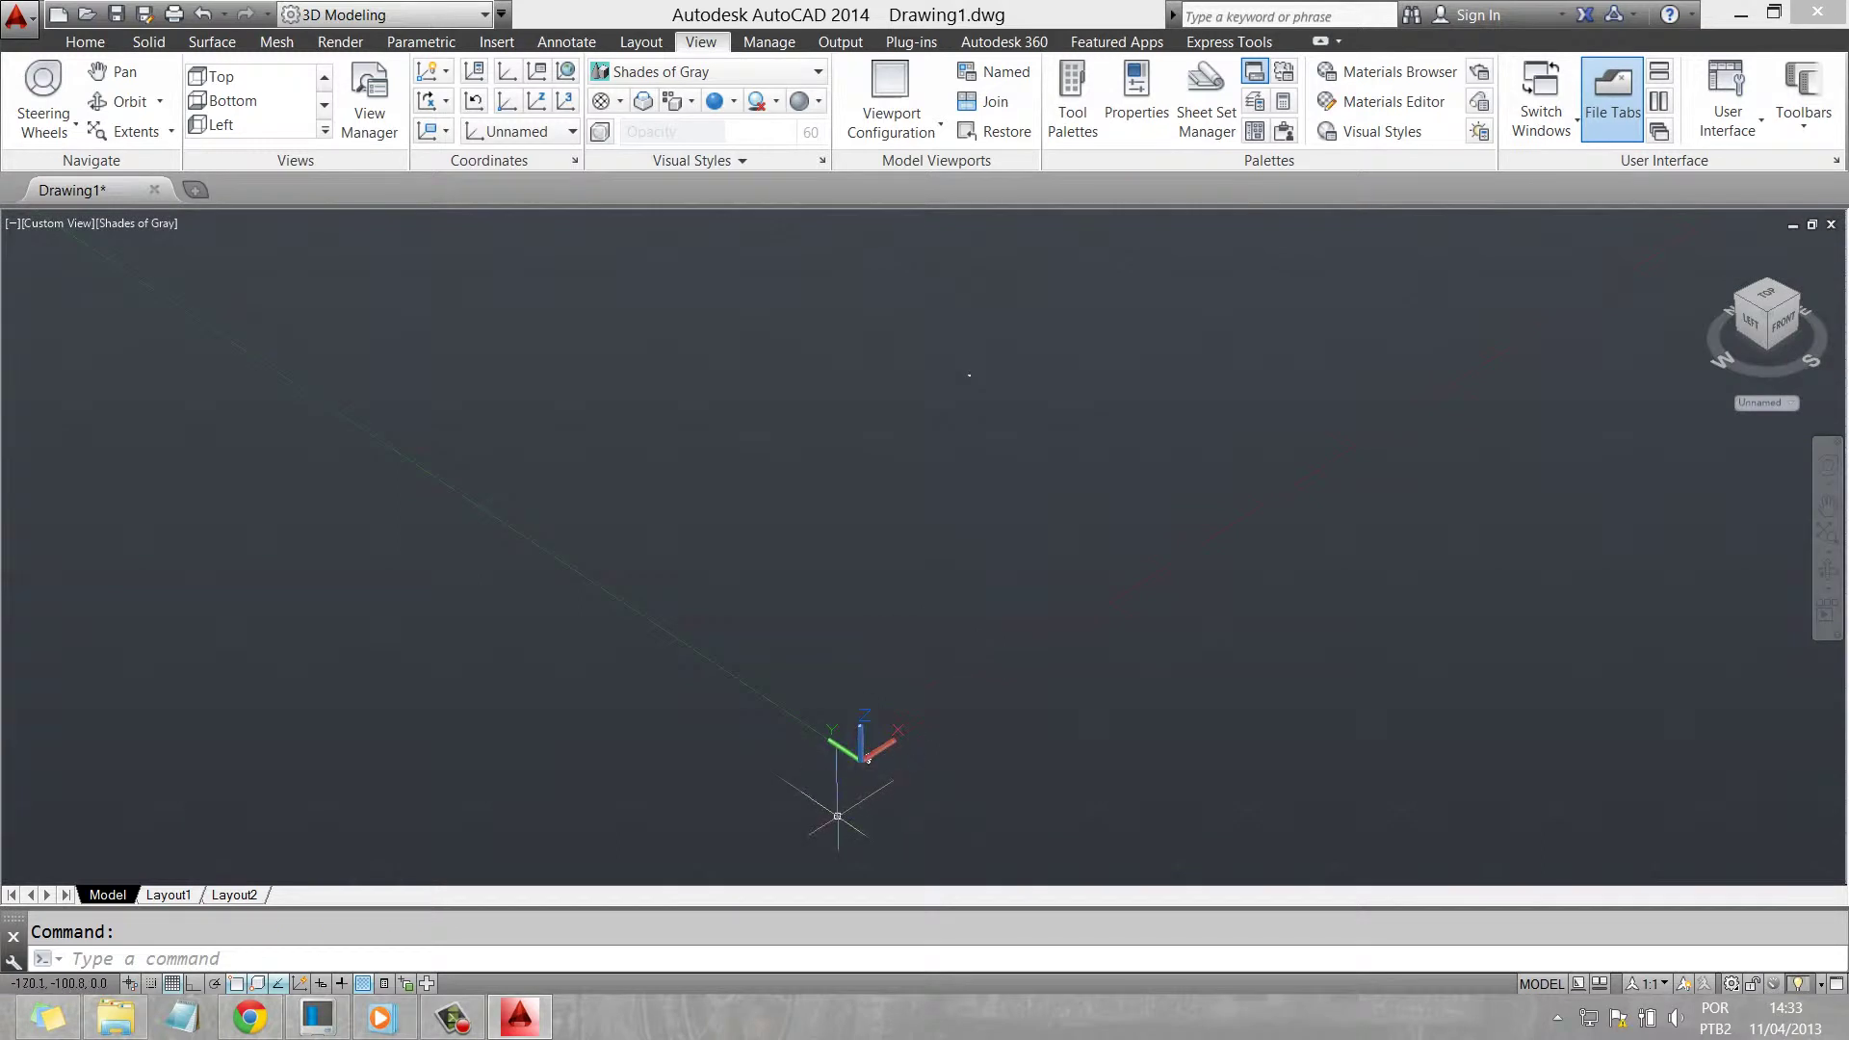
pyautogui.scroll(5, 847, 807)
pyautogui.click(1009, 339)
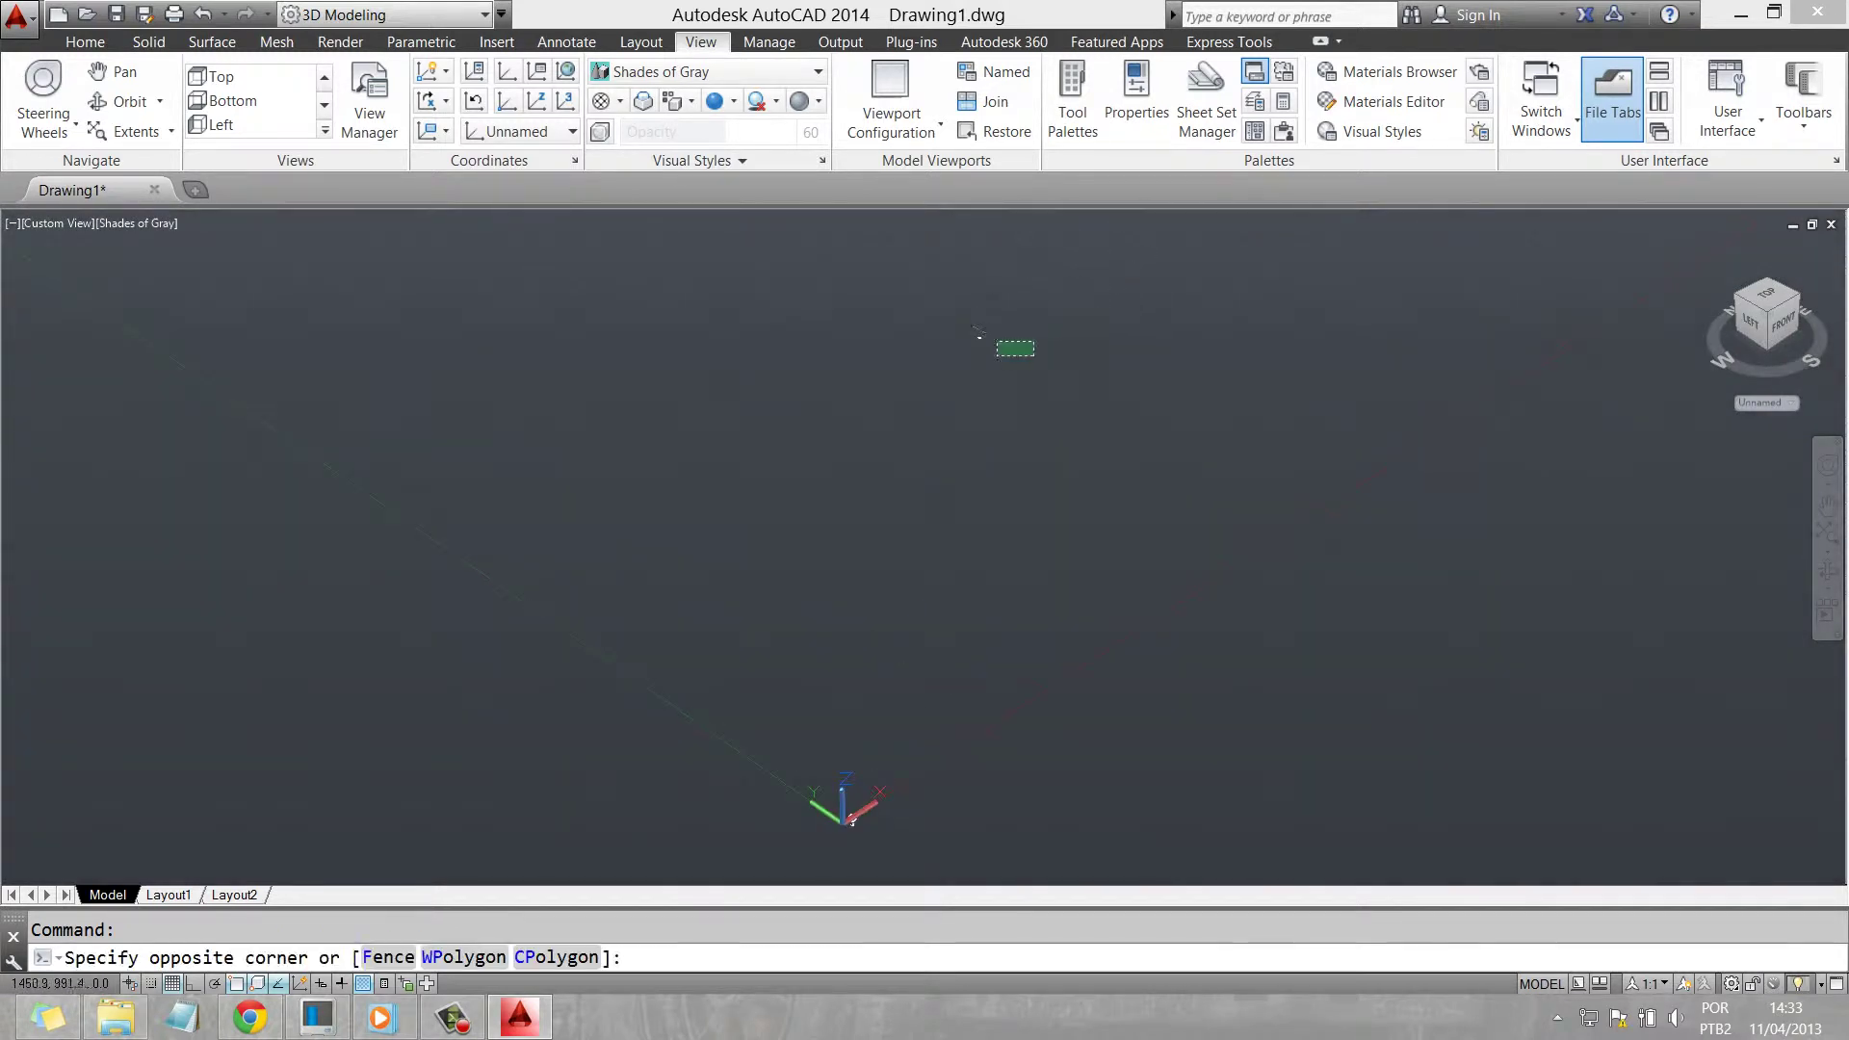
pyautogui.click(948, 312)
pyautogui.press('Delete')
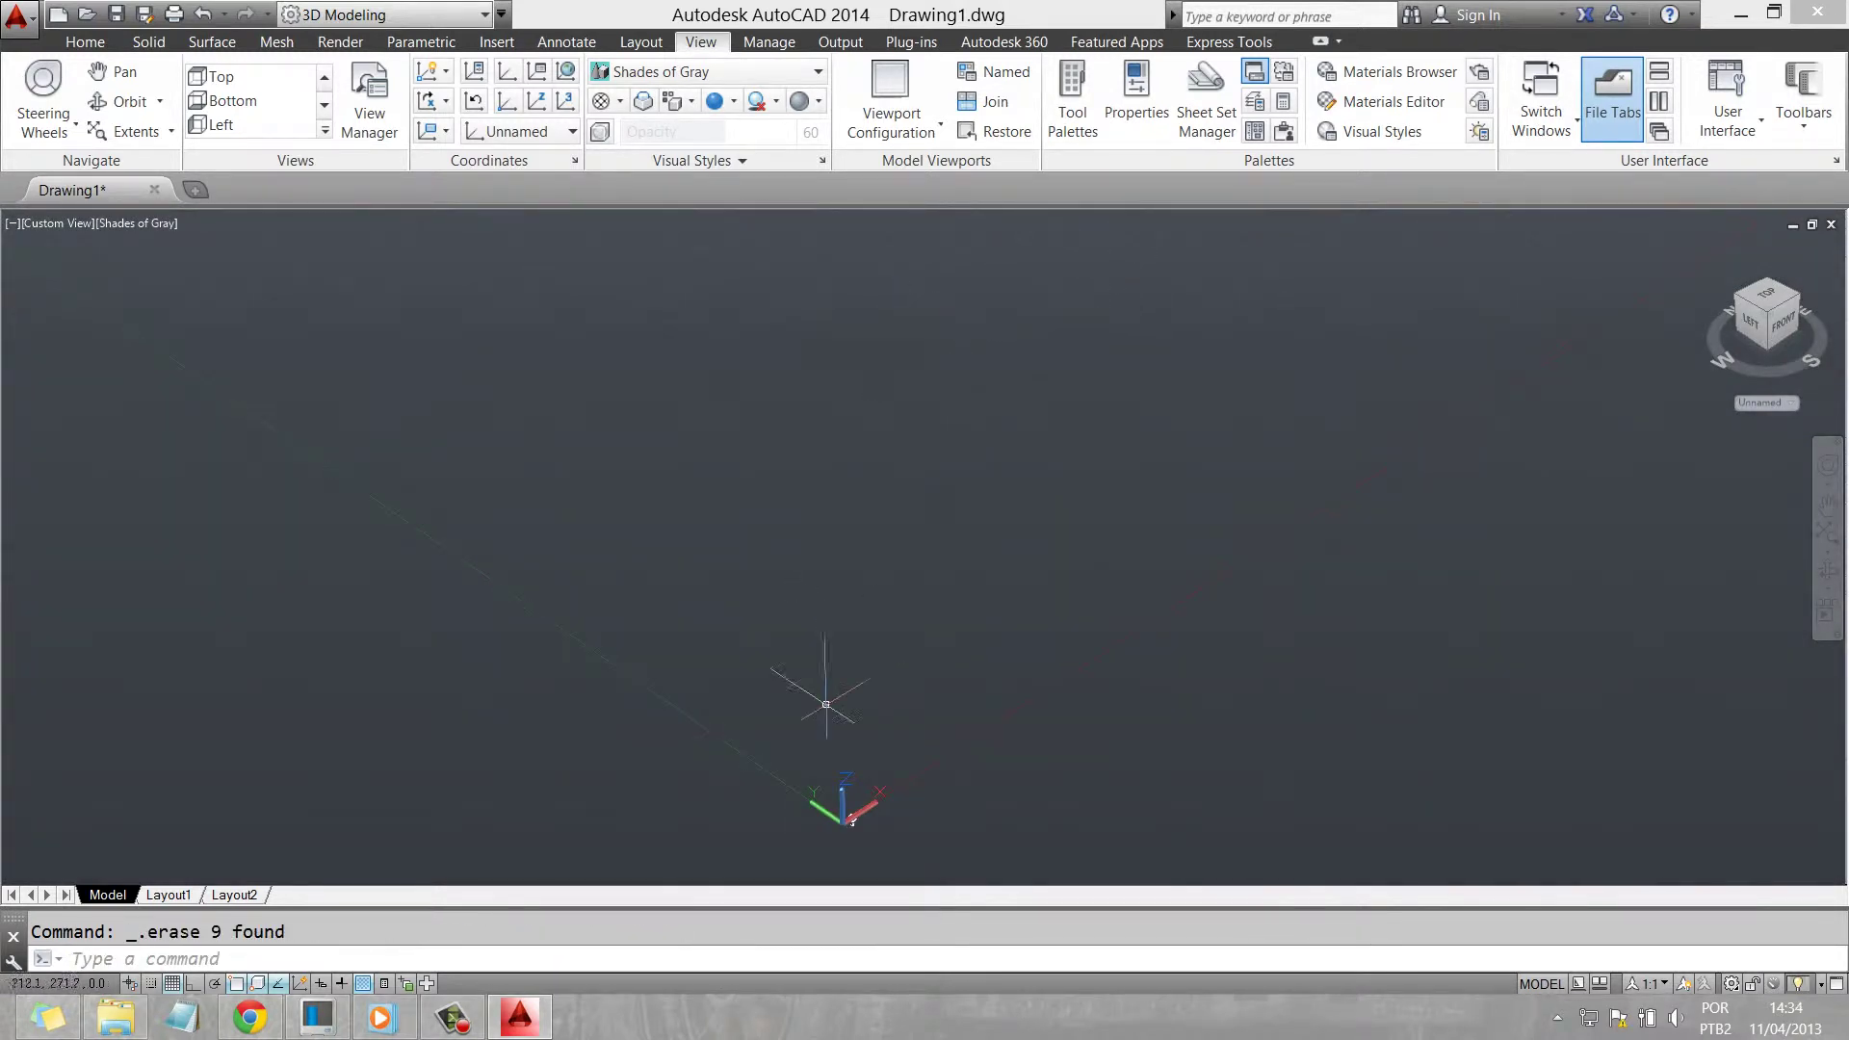
pyautogui.scroll(-5, 847, 855)
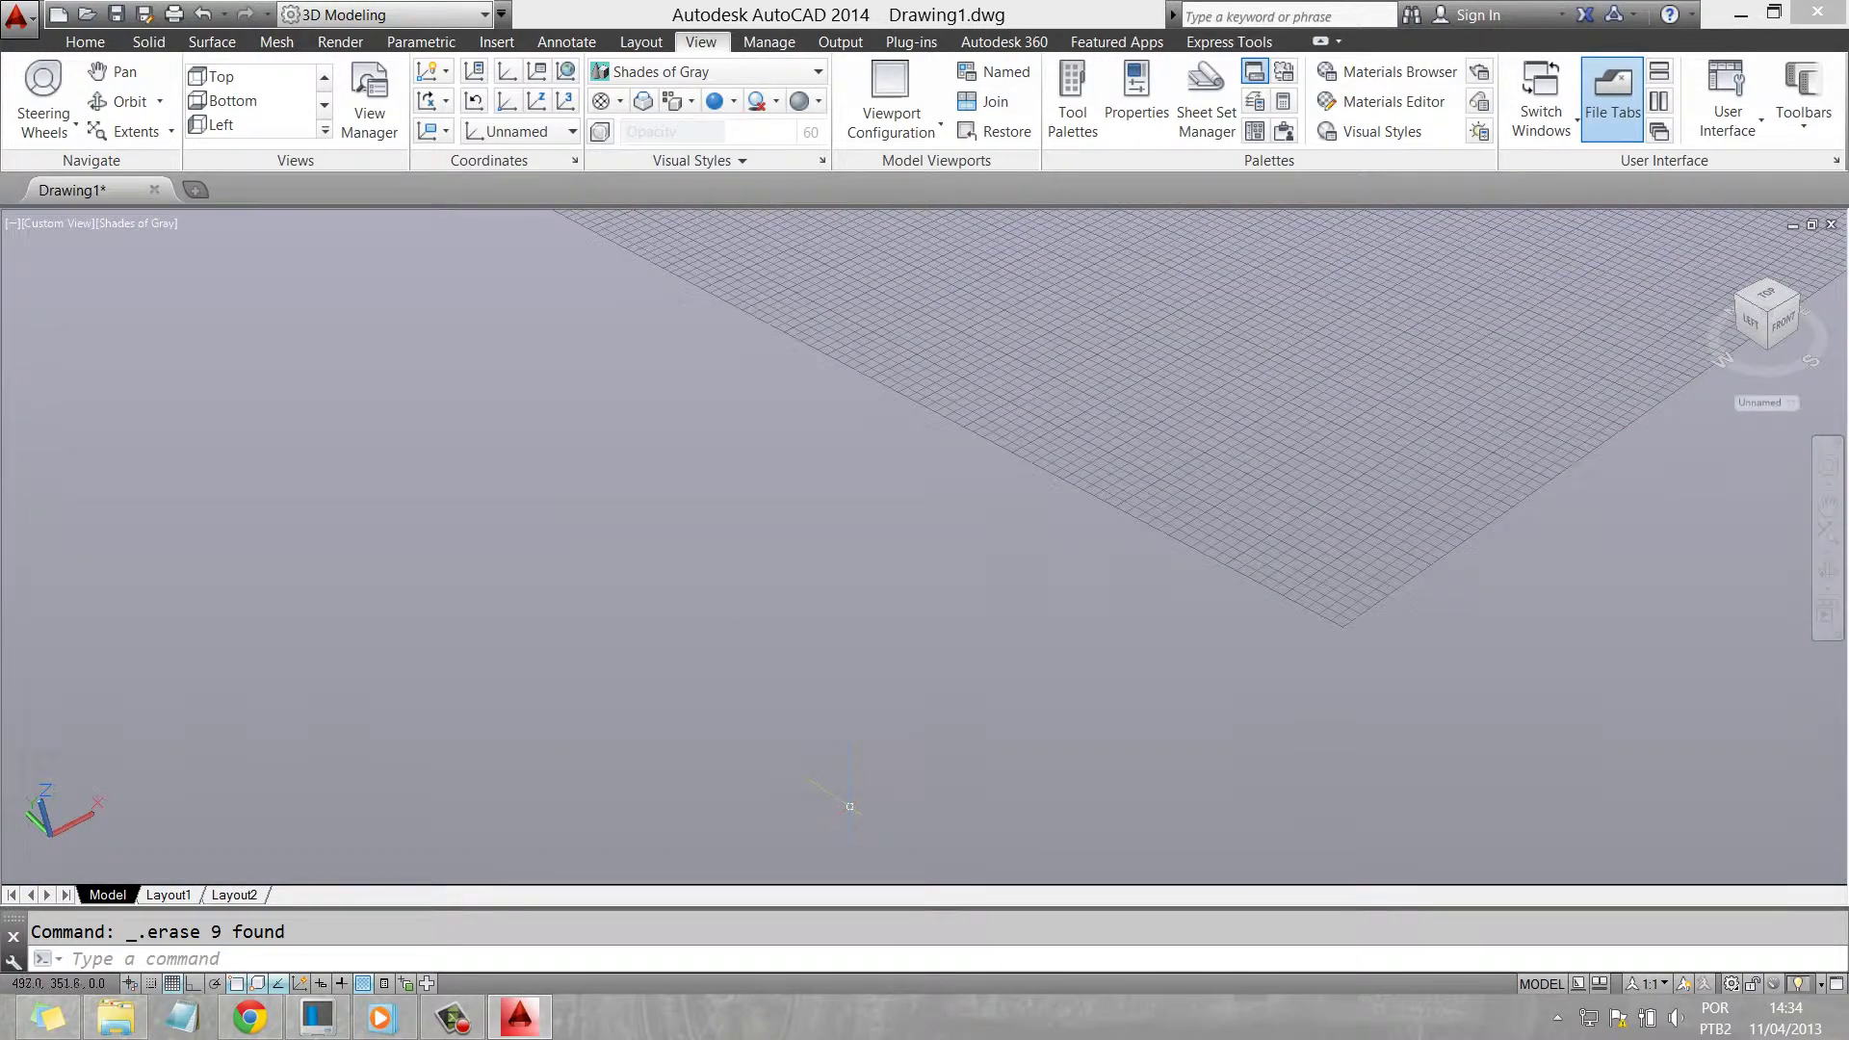
pyautogui.scroll(-3, 847, 855)
pyautogui.scroll(3, 886, 673)
pyautogui.scroll(2, 887, 673)
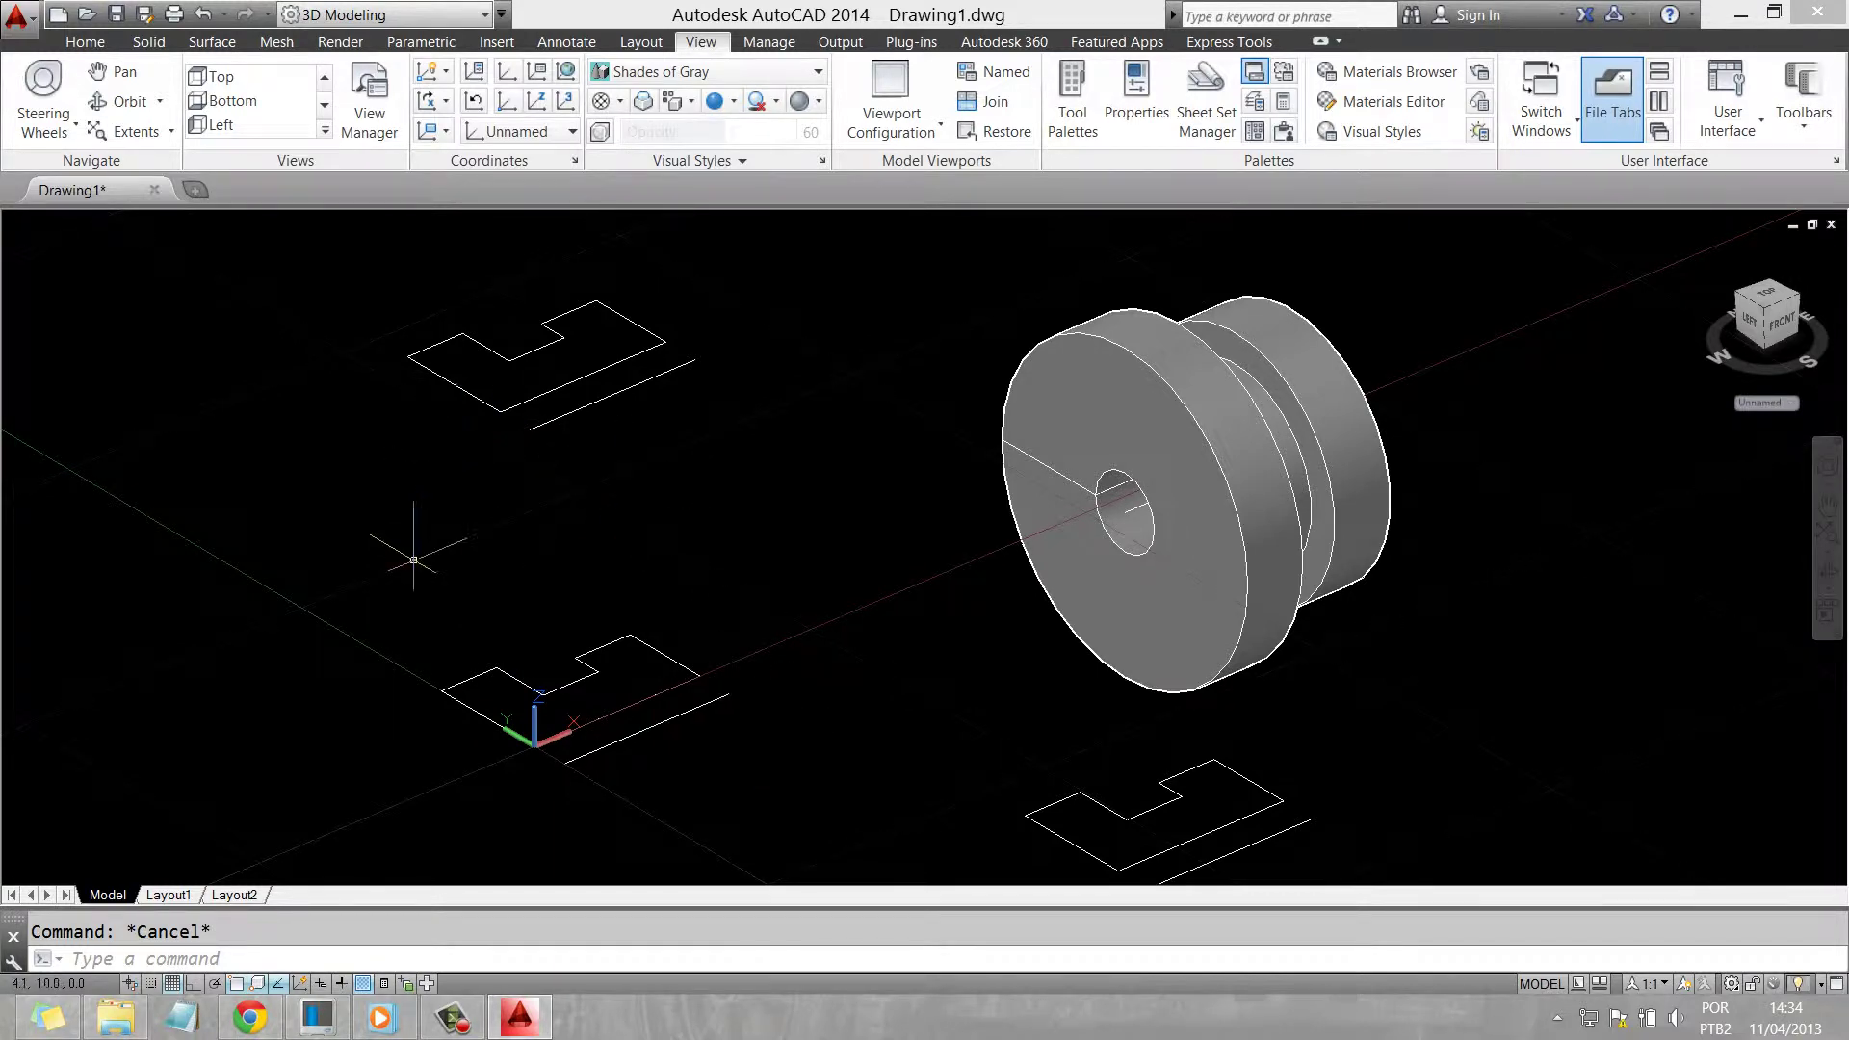
# Start a revolve and window-select all edges of the lower-left L-shaped profile
pyautogui.click(85, 41)
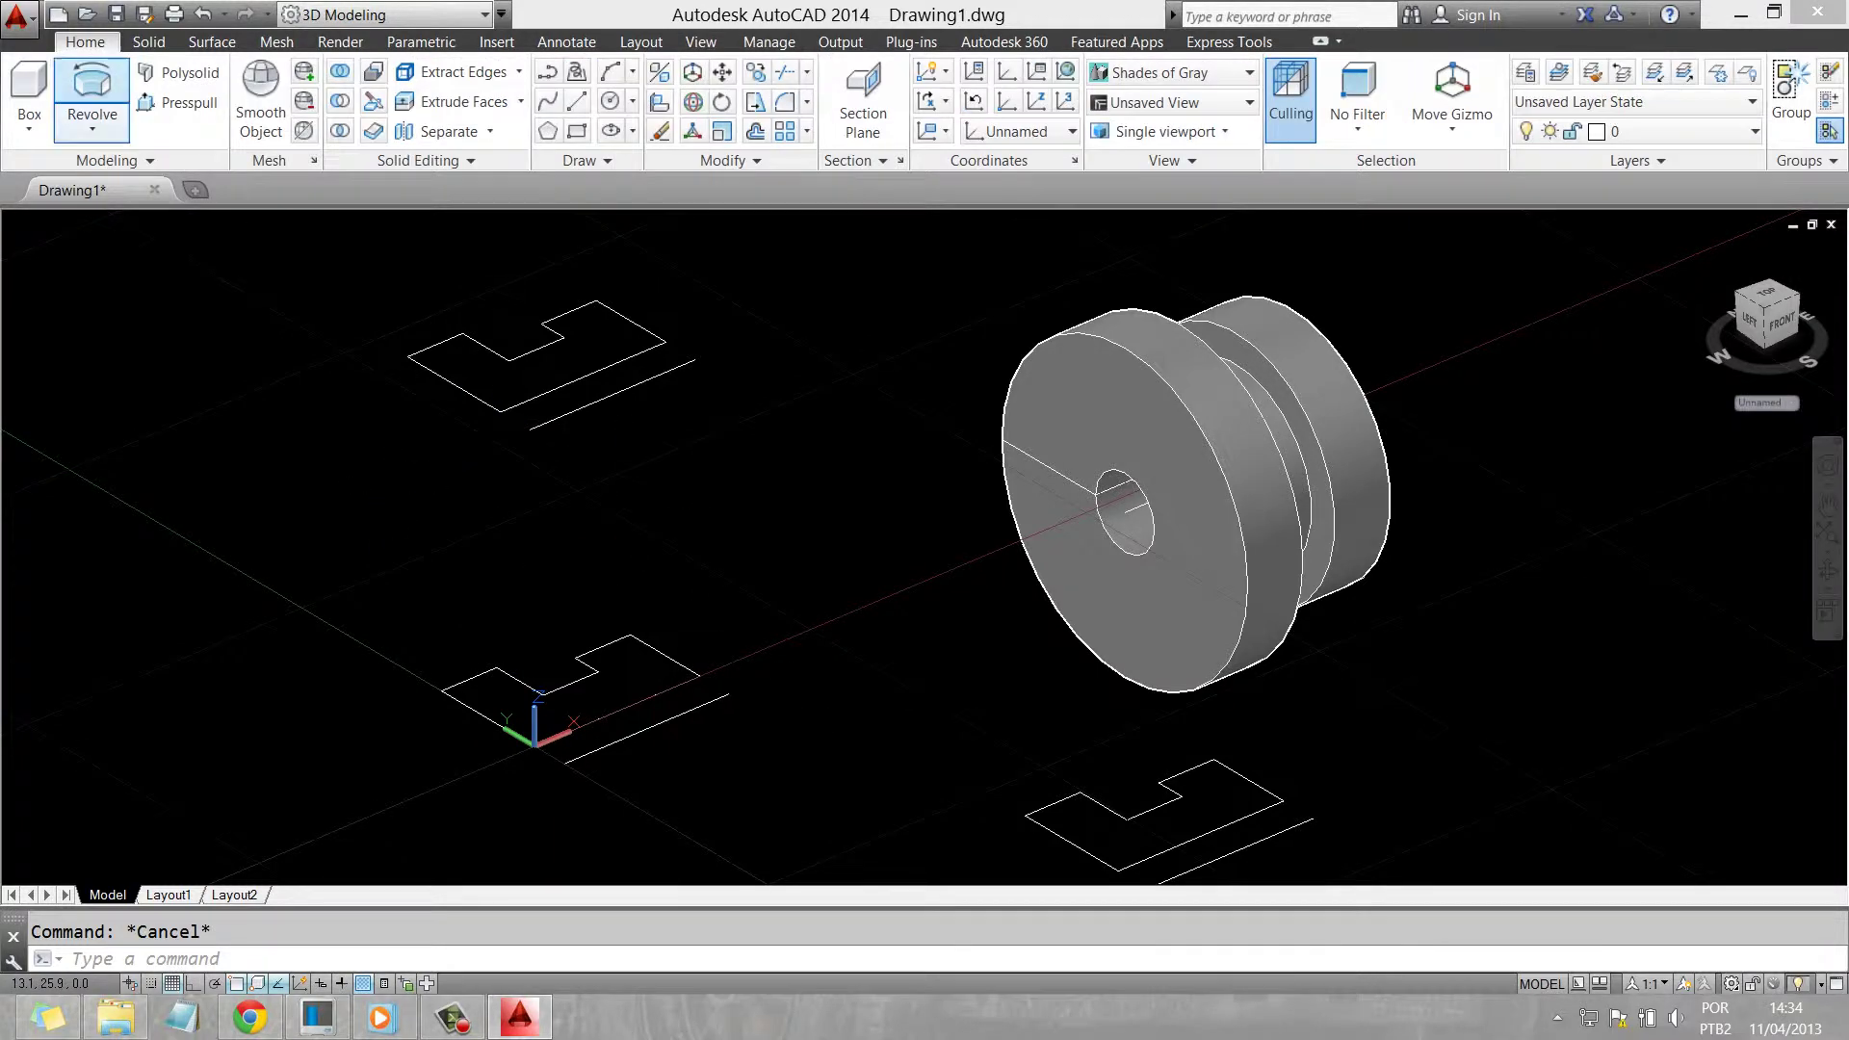
pyautogui.click(92, 86)
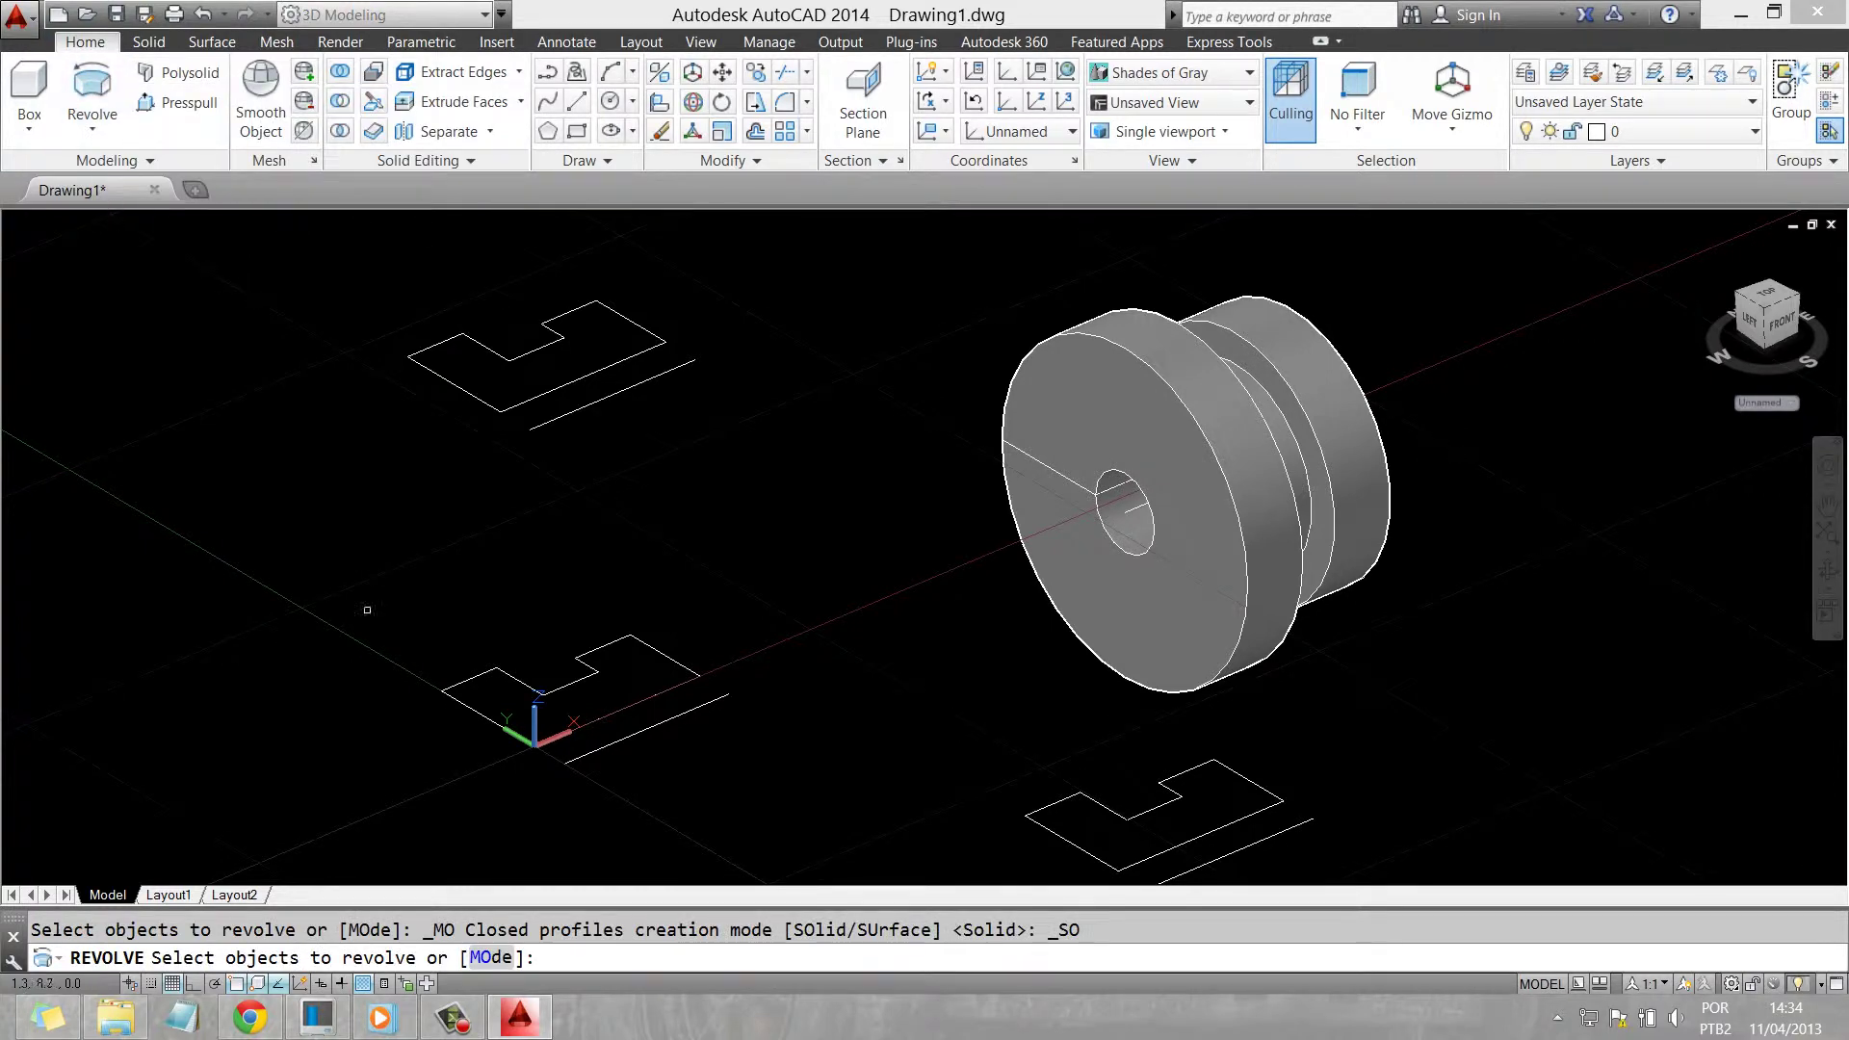
pyautogui.click(572, 741)
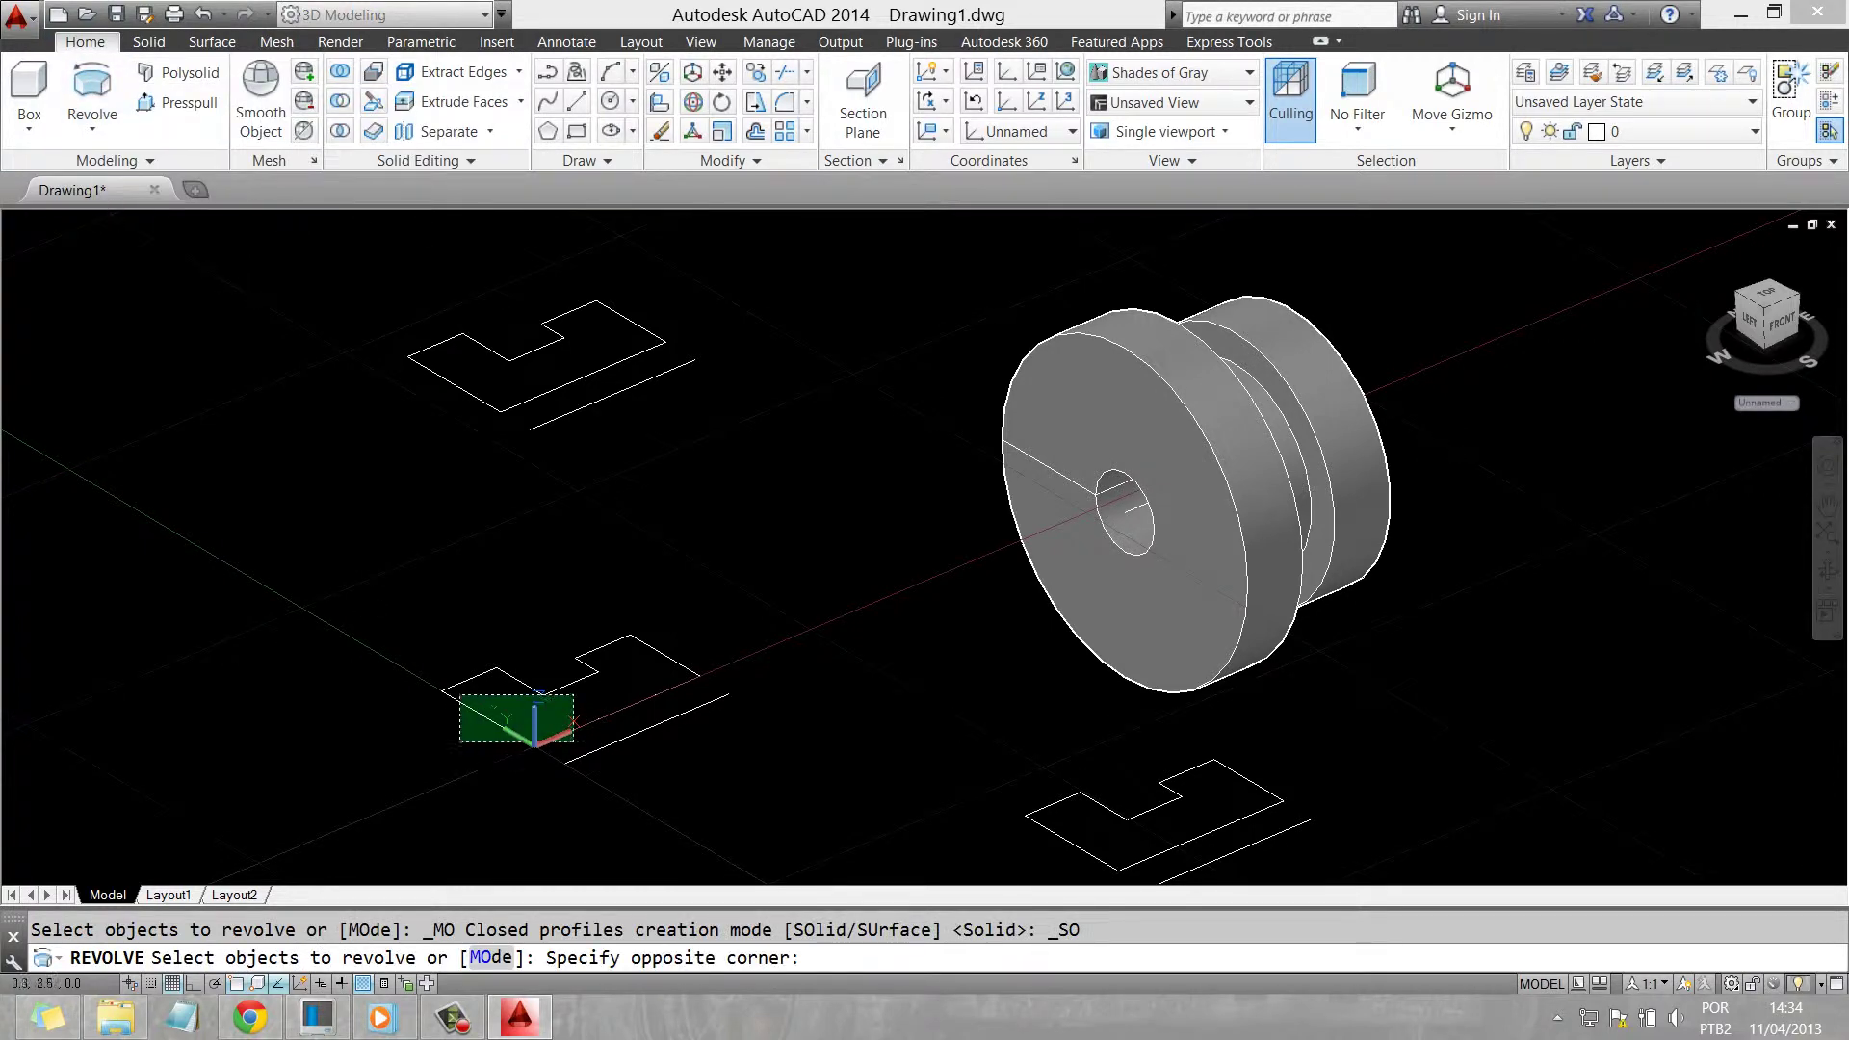
pyautogui.click(398, 646)
pyautogui.click(677, 659)
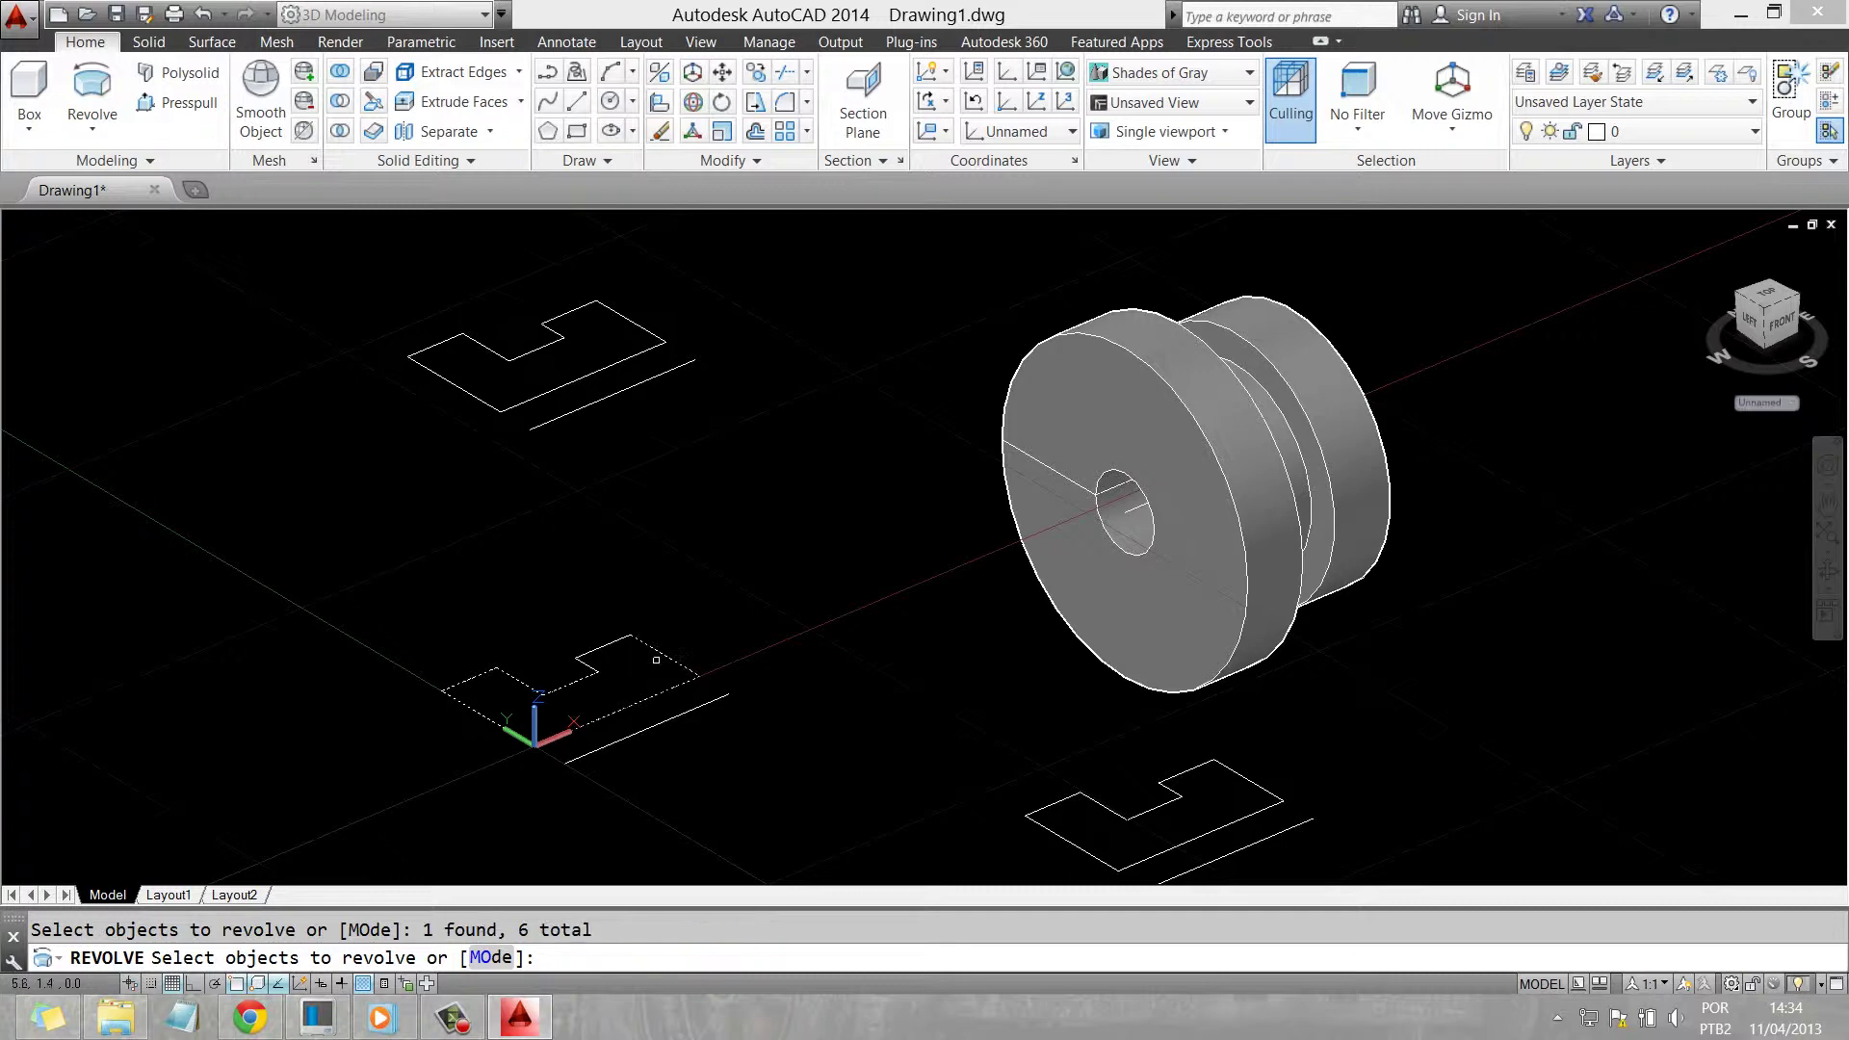
pyautogui.click(557, 615)
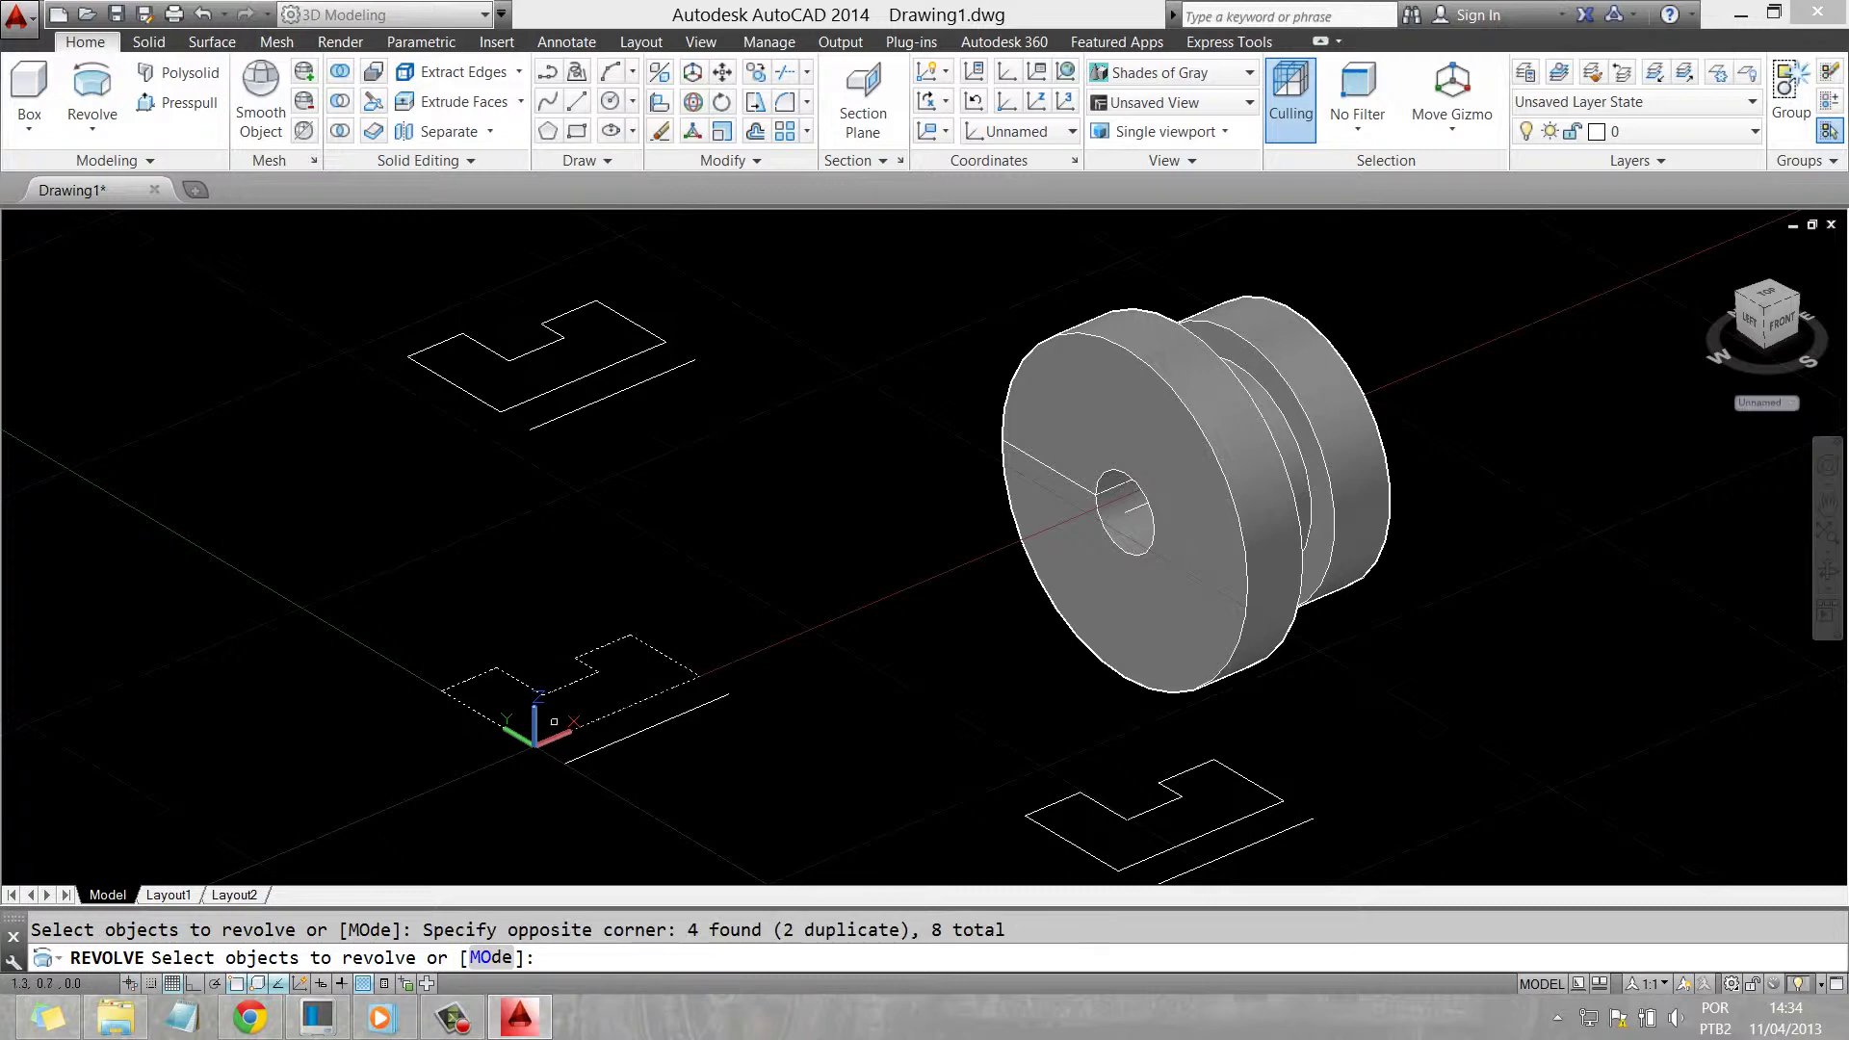
pyautogui.scroll(5, 552, 721)
pyautogui.moveTo(542, 759); pyautogui.dragTo(629, 614, button='middle')
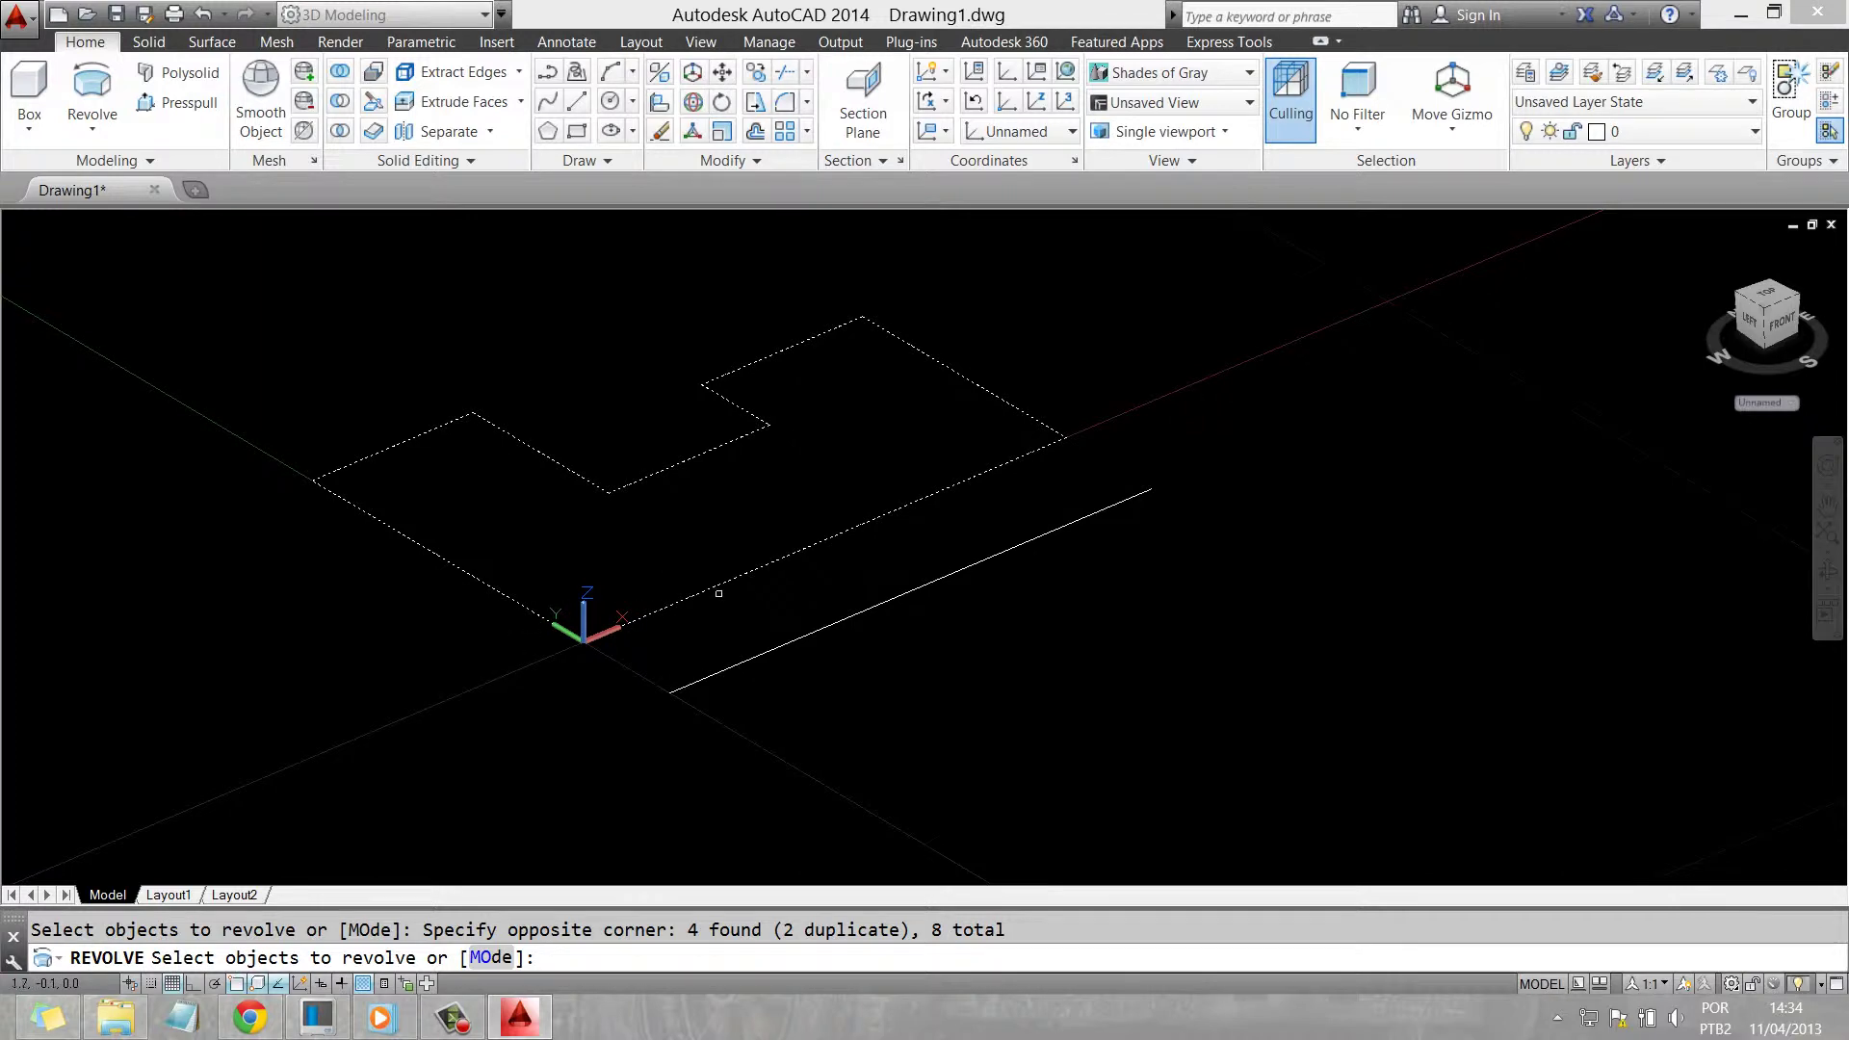
# Revolve the selected profile a full 360° about the Y axis into a disc
pyautogui.press('Return')
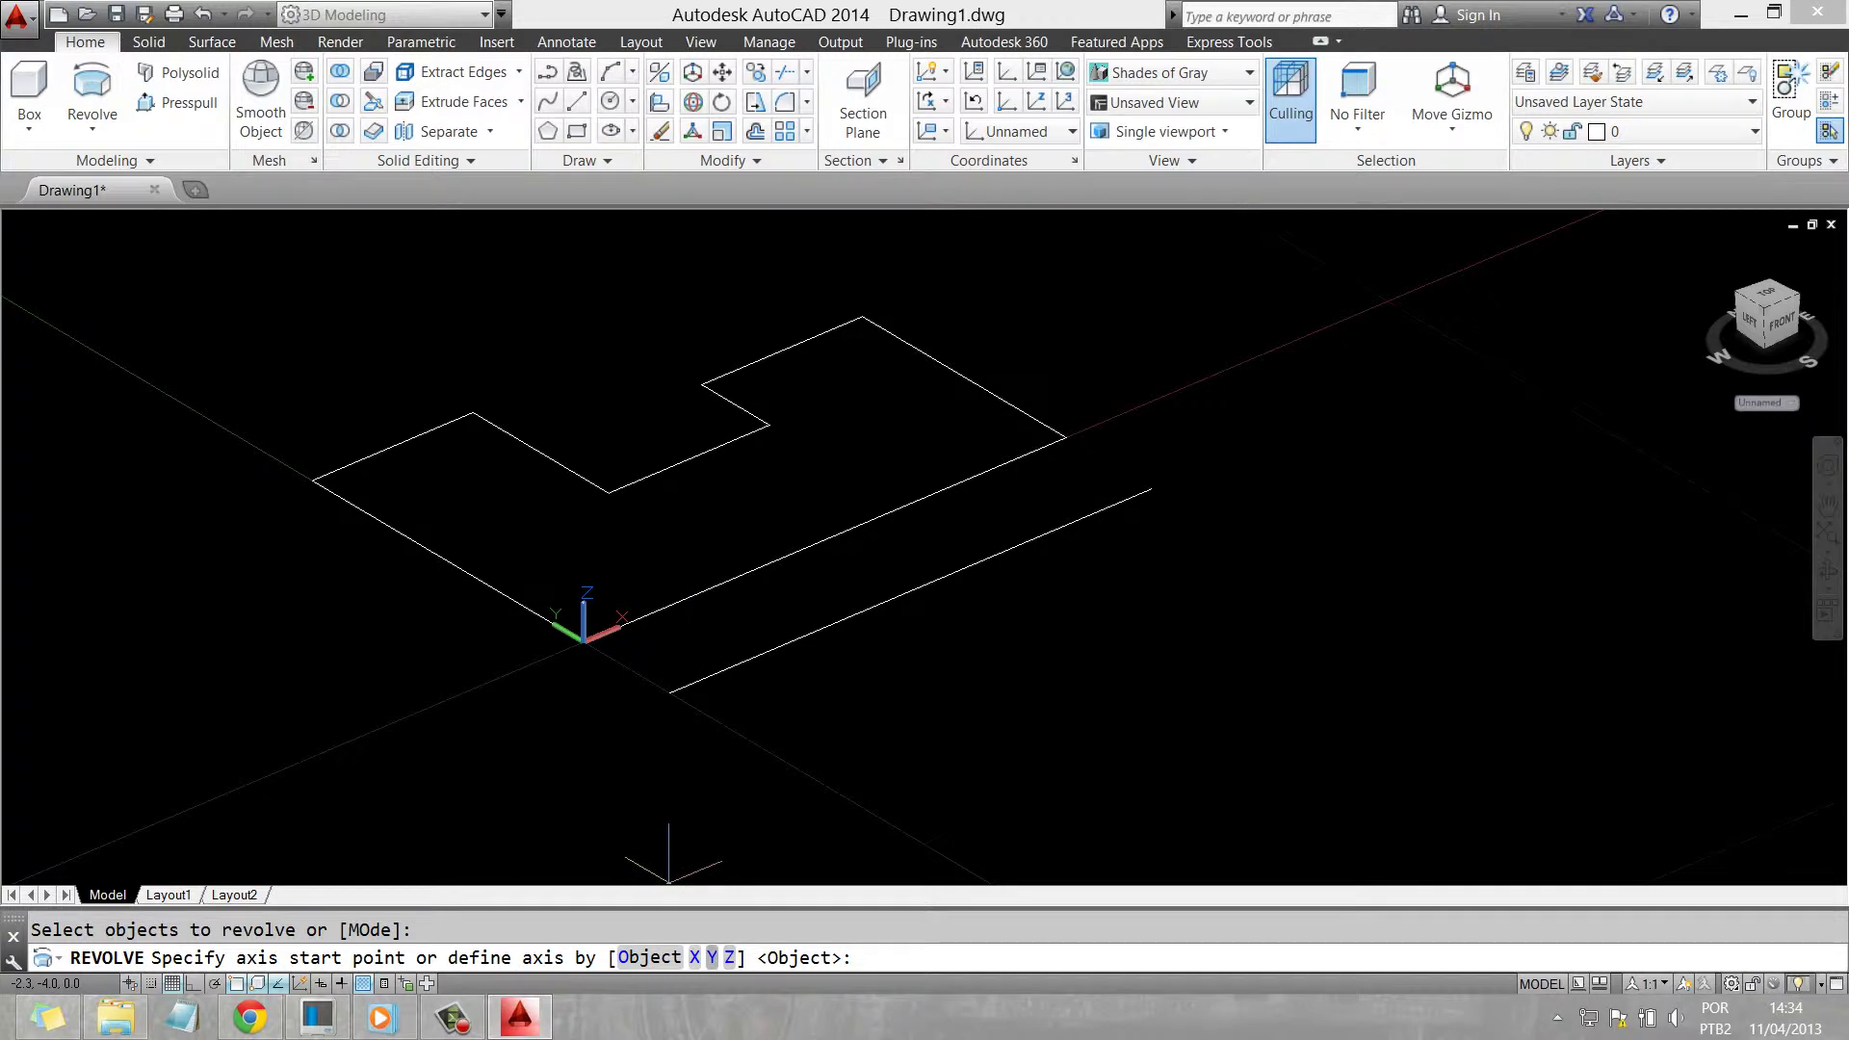
pyautogui.write('Y')
pyautogui.press('Return')
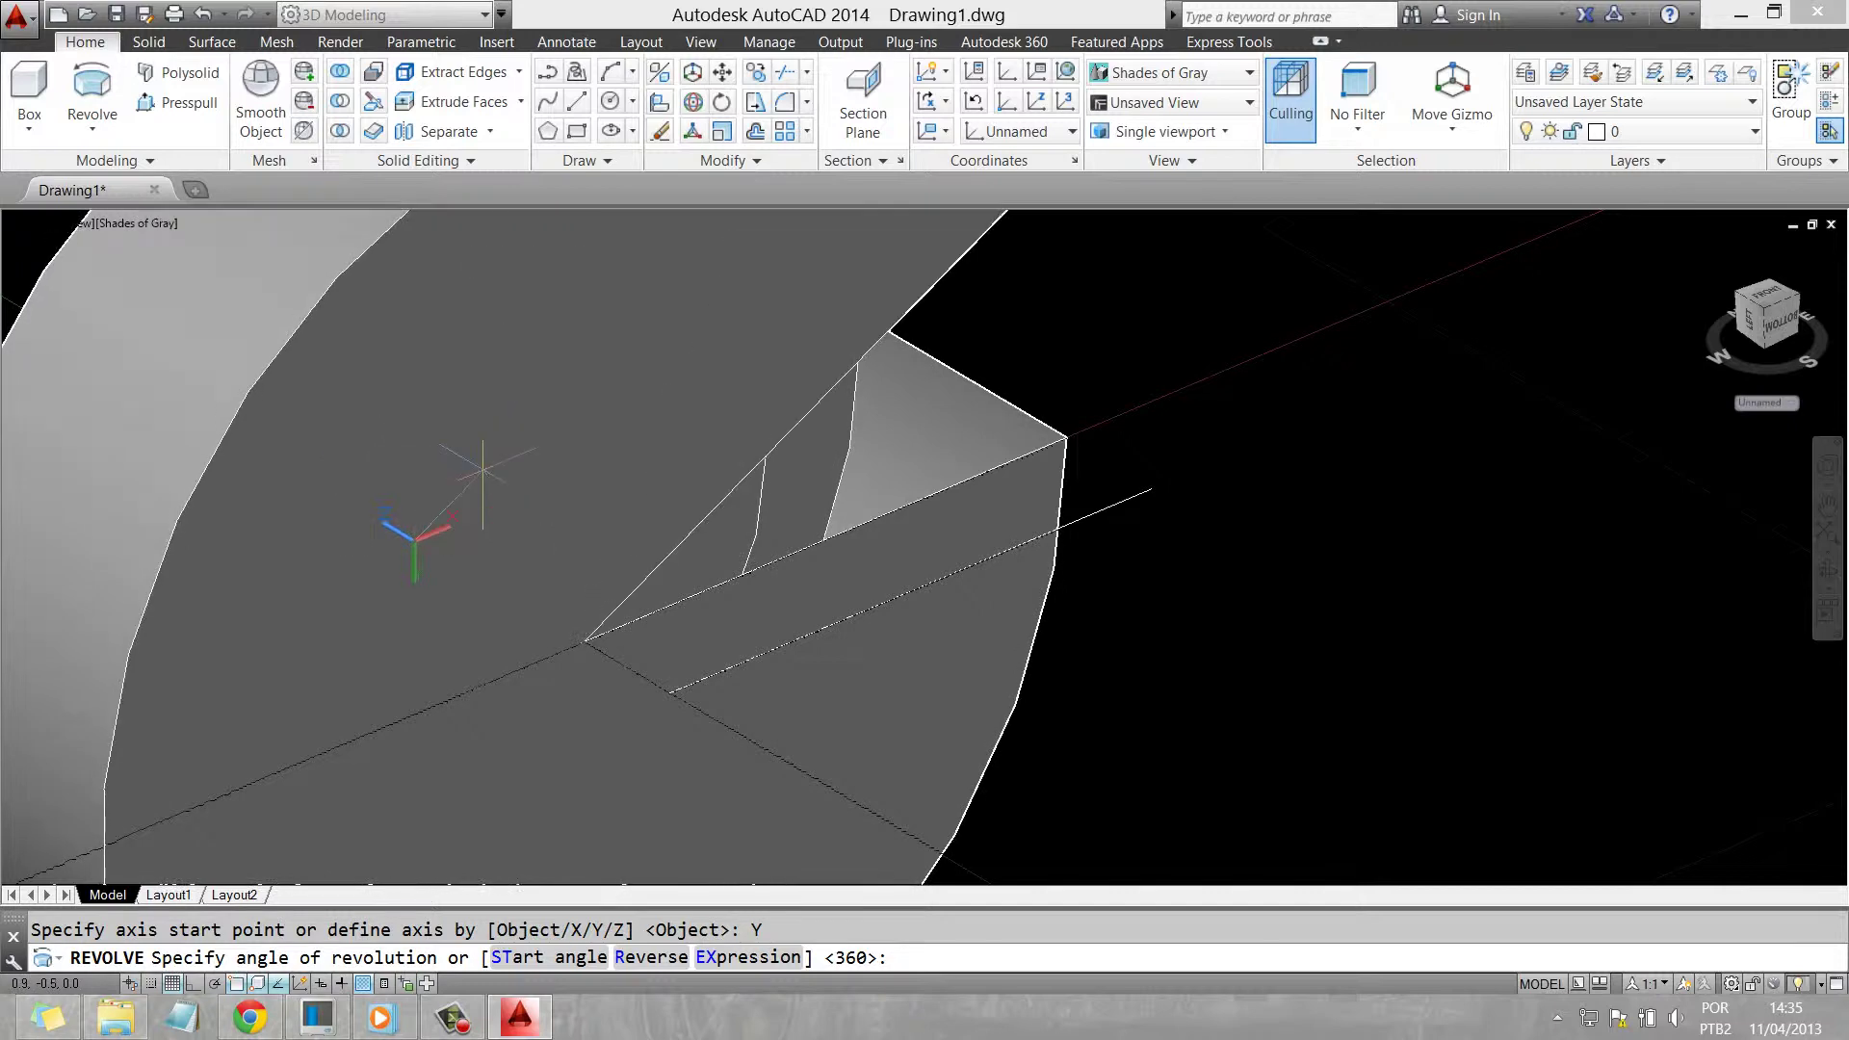
pyautogui.write('360')
pyautogui.press('Return')
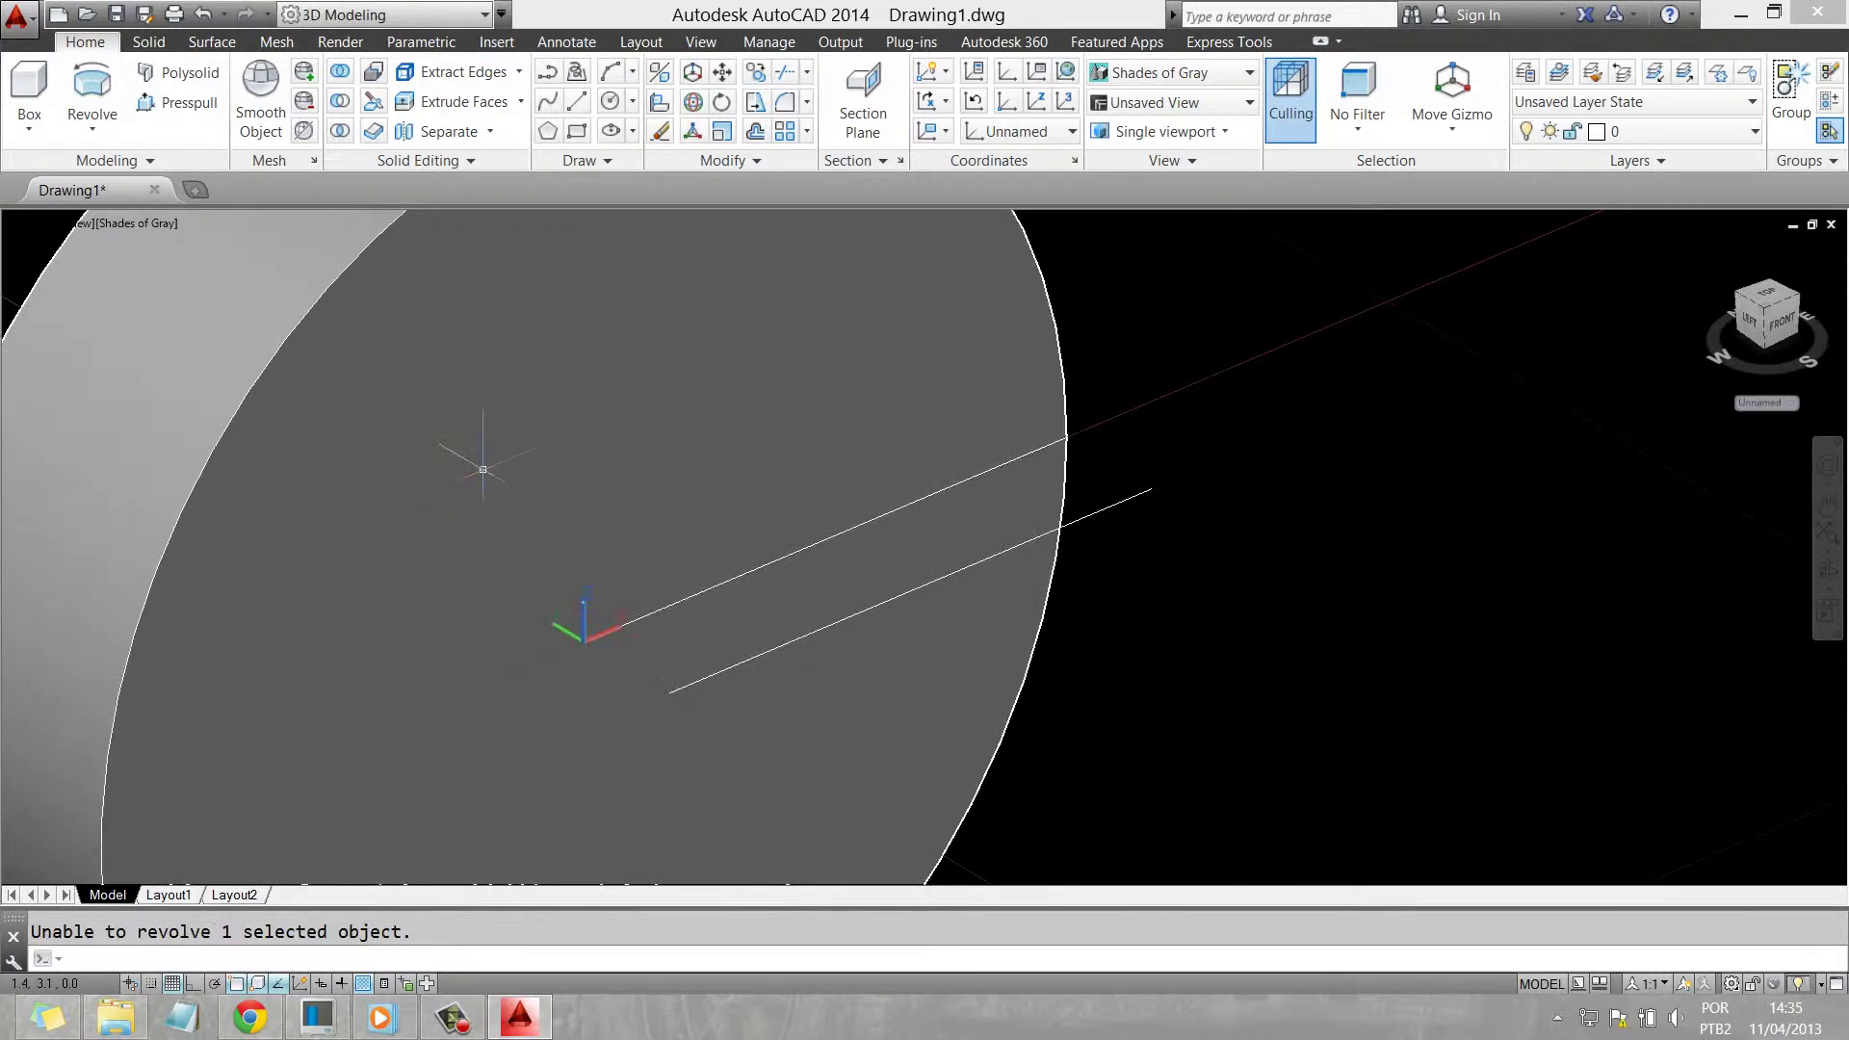
pyautogui.keyDown('shift'); pyautogui.moveTo(483, 462); pyautogui.dragTo(597, 571, button='middle'); pyautogui.keyUp('shift')
pyautogui.scroll(-3, 597, 572)
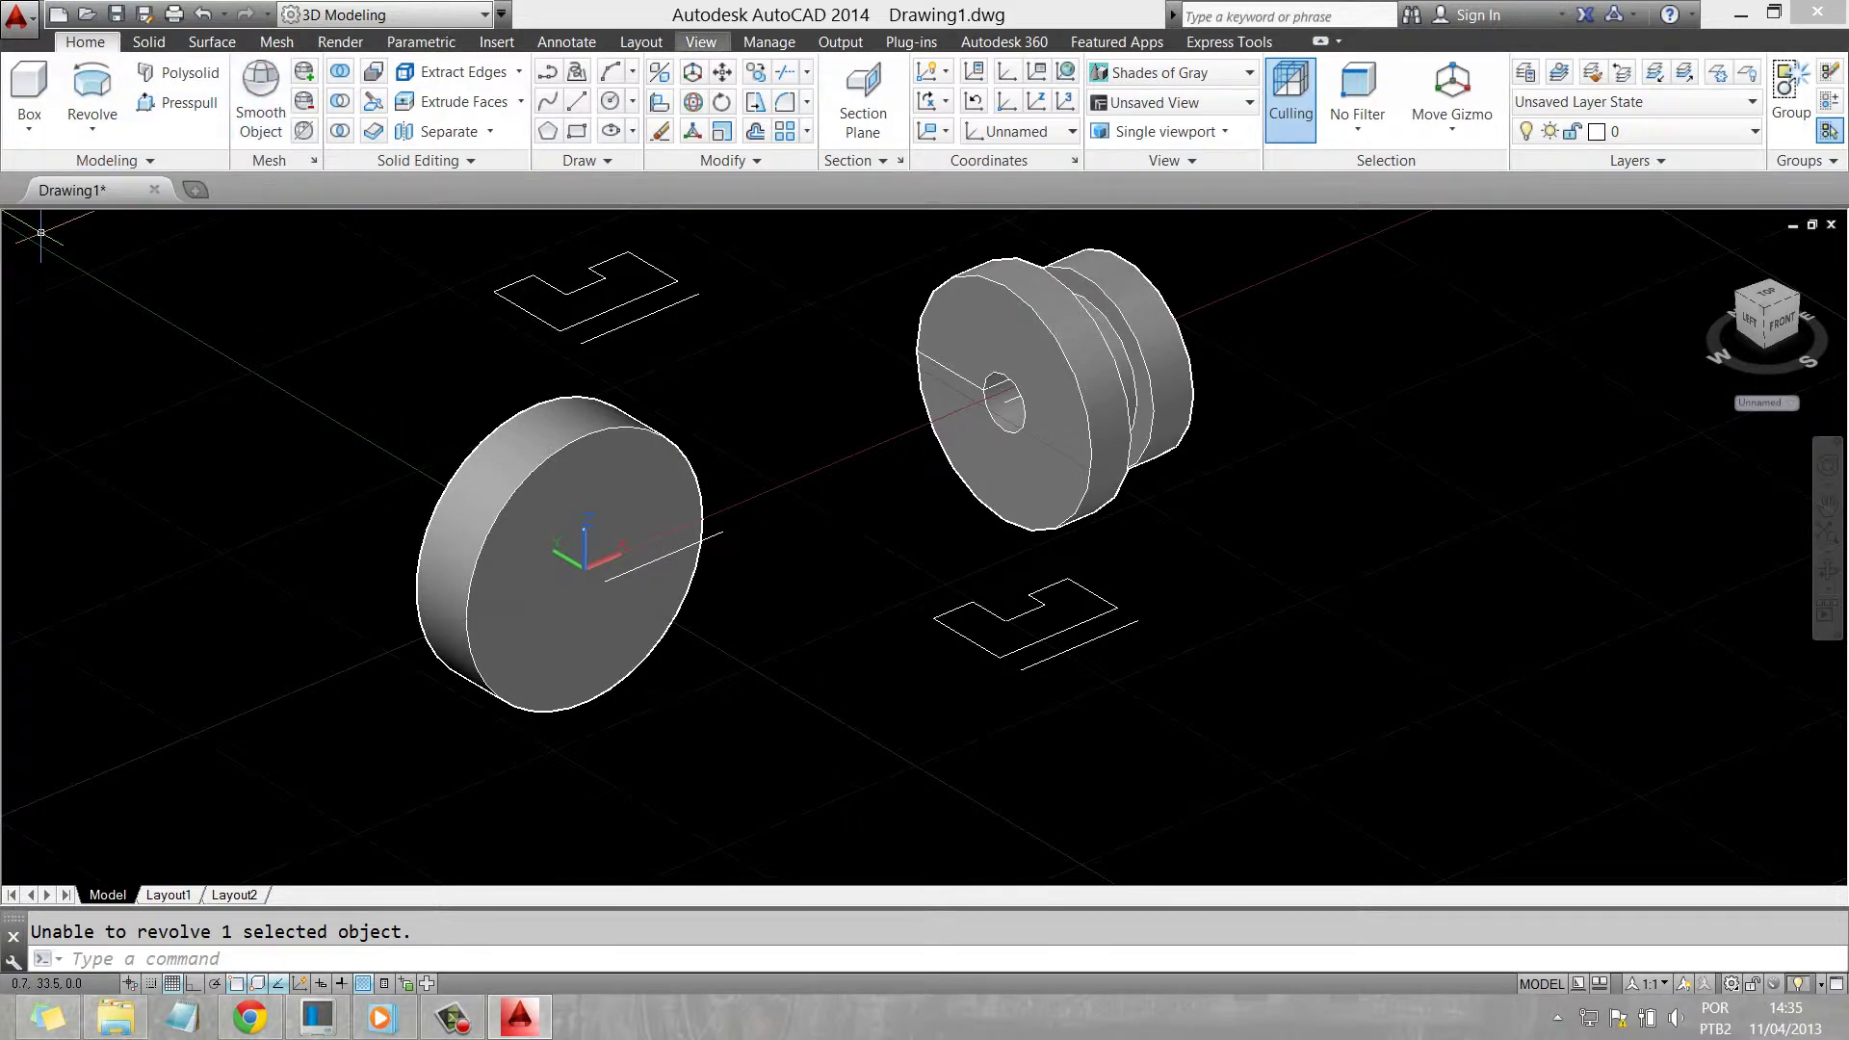
pyautogui.click(701, 41)
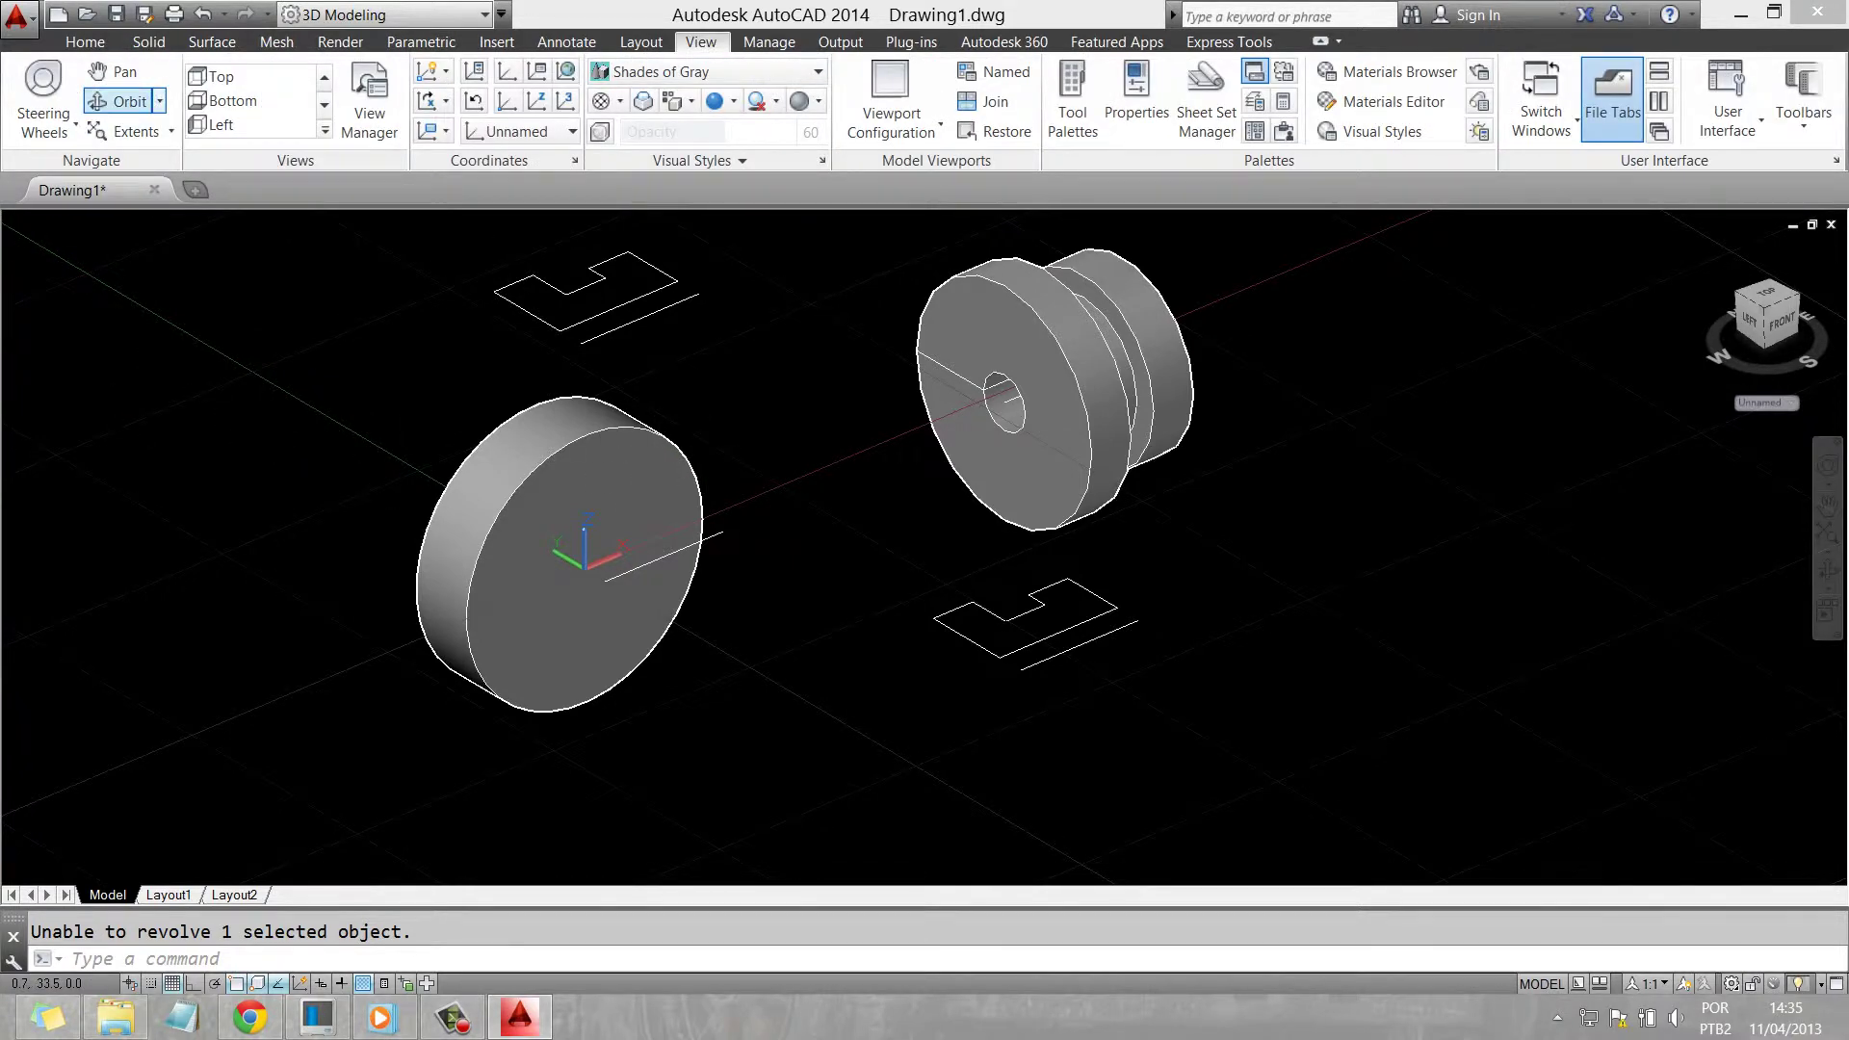
# Orbit around the disc and pulley, then zoom in on the last flat profile
pyautogui.click(123, 101)
pyautogui.moveTo(924, 539); pyautogui.dragTo(1262, 540)
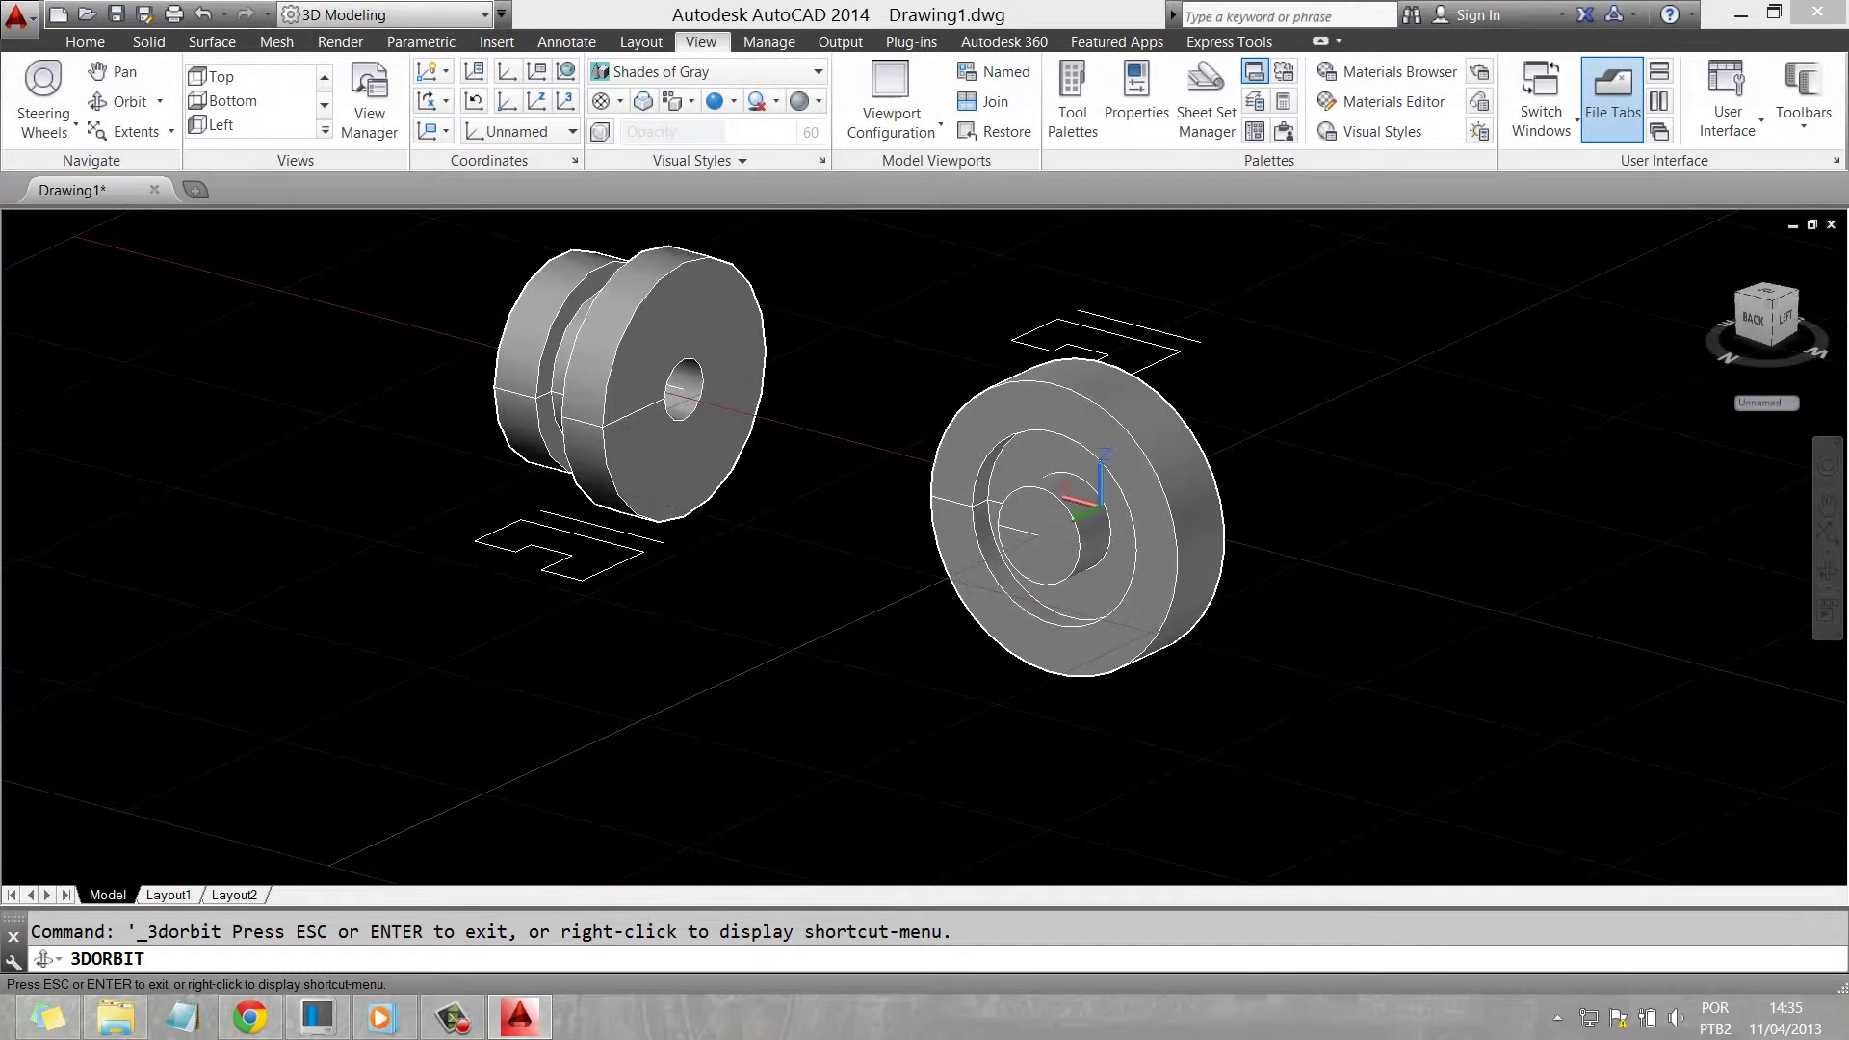
pyautogui.moveTo(924, 539); pyautogui.dragTo(924, 443)
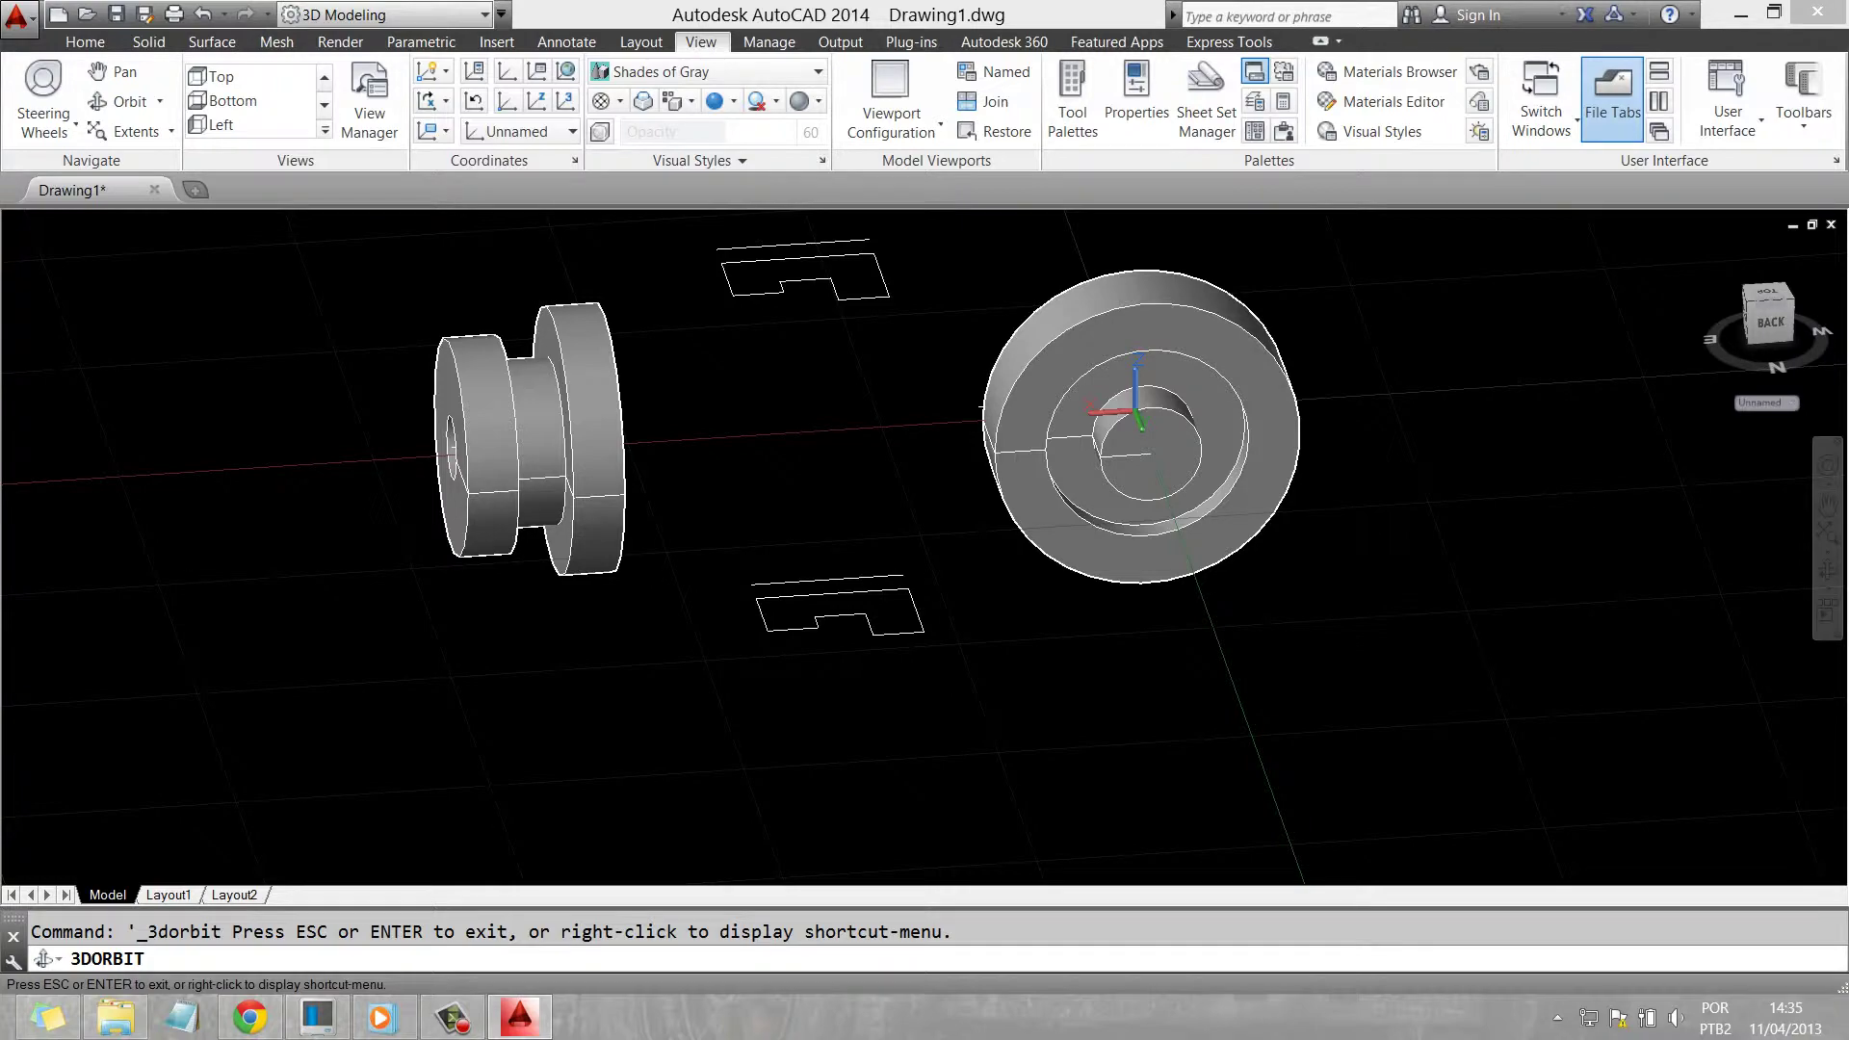
pyautogui.moveTo(924, 539); pyautogui.dragTo(732, 443)
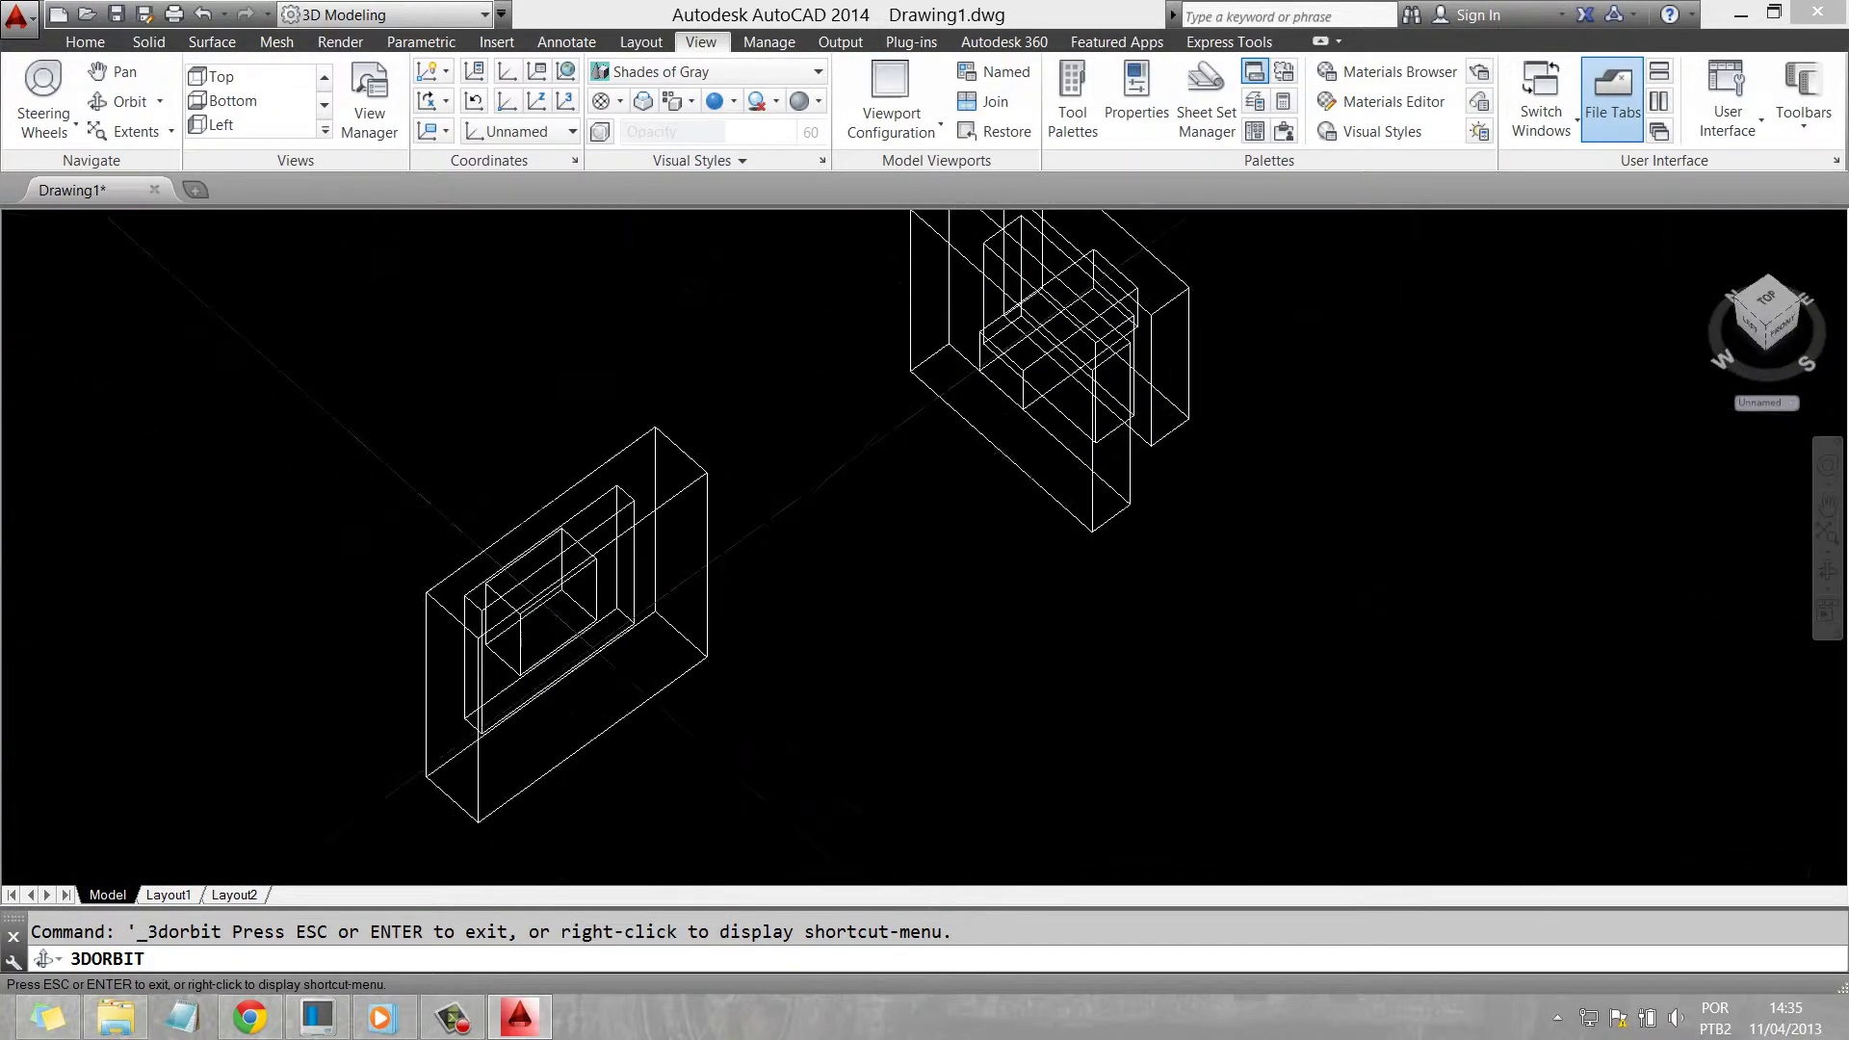
pyautogui.moveTo(925, 539)
pyautogui.mouseDown()
pyautogui.moveTo(953, 520)
pyautogui.moveTo(939, 529)
pyautogui.moveTo(674, 385)
pyautogui.mouseUp()
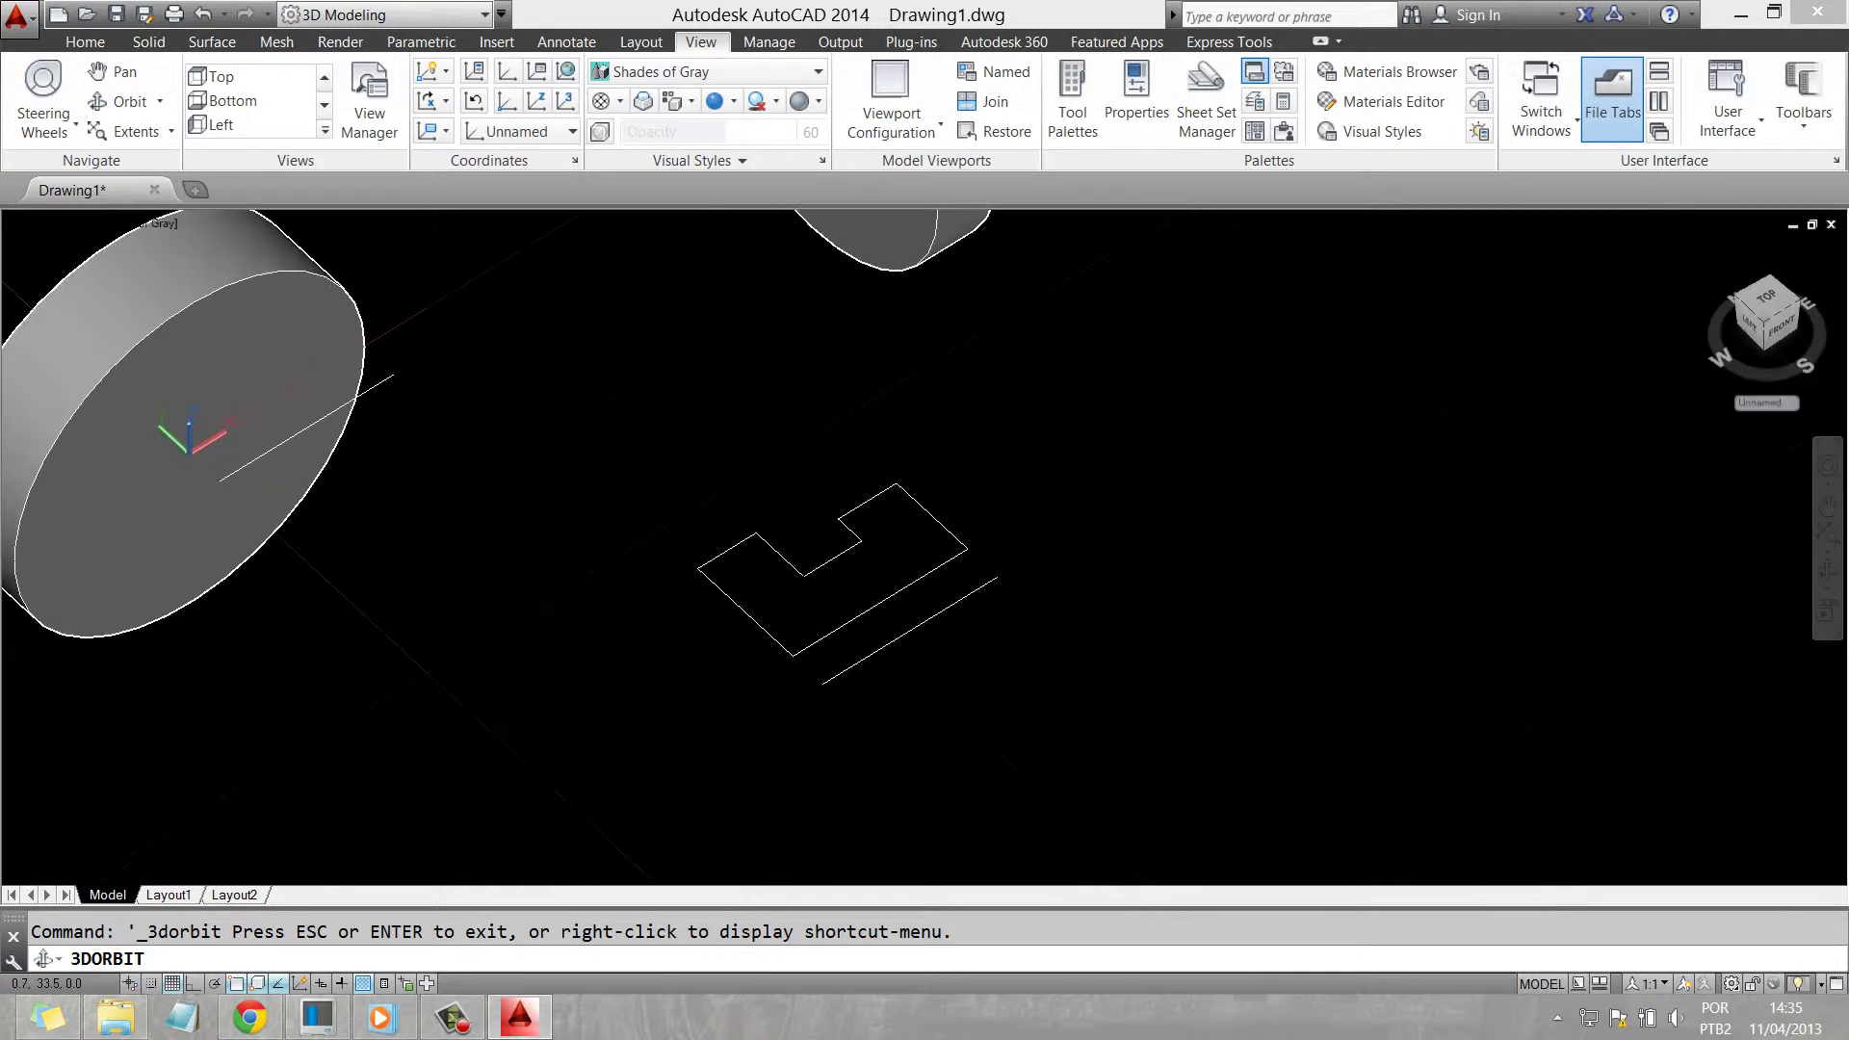
pyautogui.scroll(3, 775, 529)
pyautogui.moveTo(924, 578); pyautogui.dragTo(927, 531)
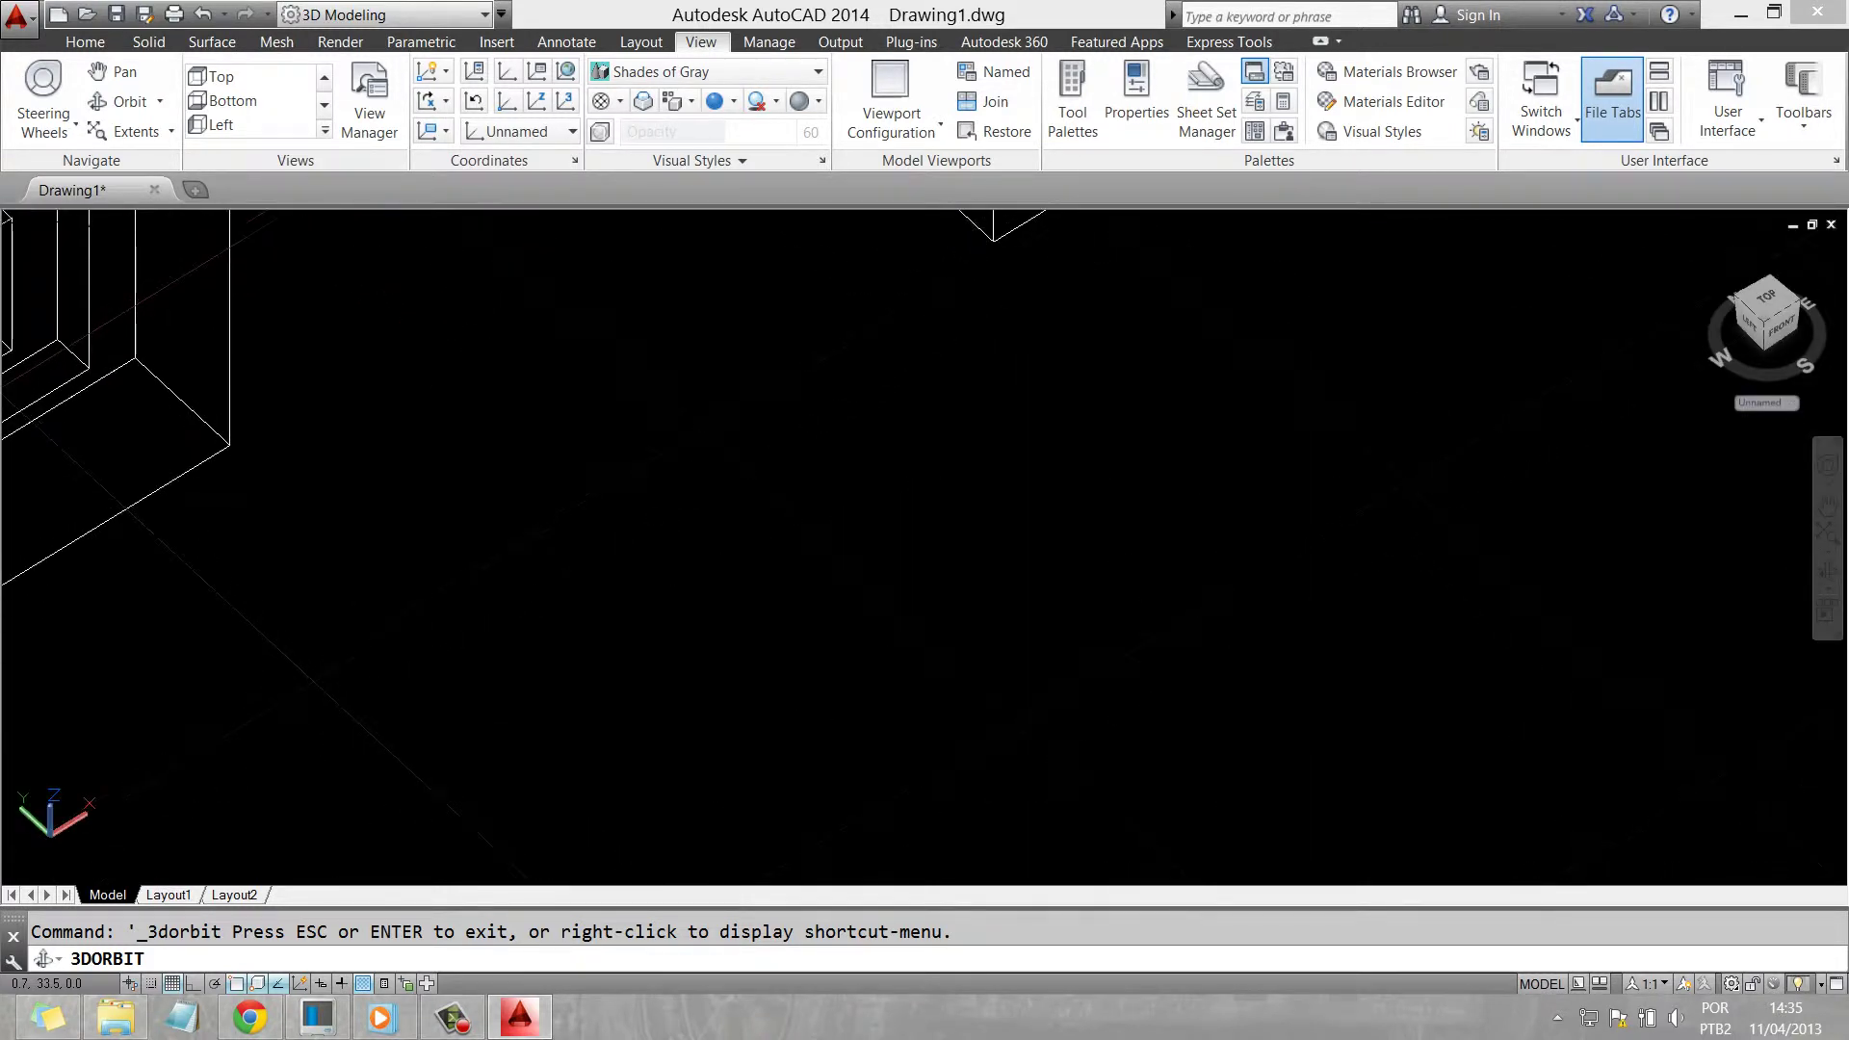
pyautogui.rightClick(559, 446)
pyautogui.click(578, 461)
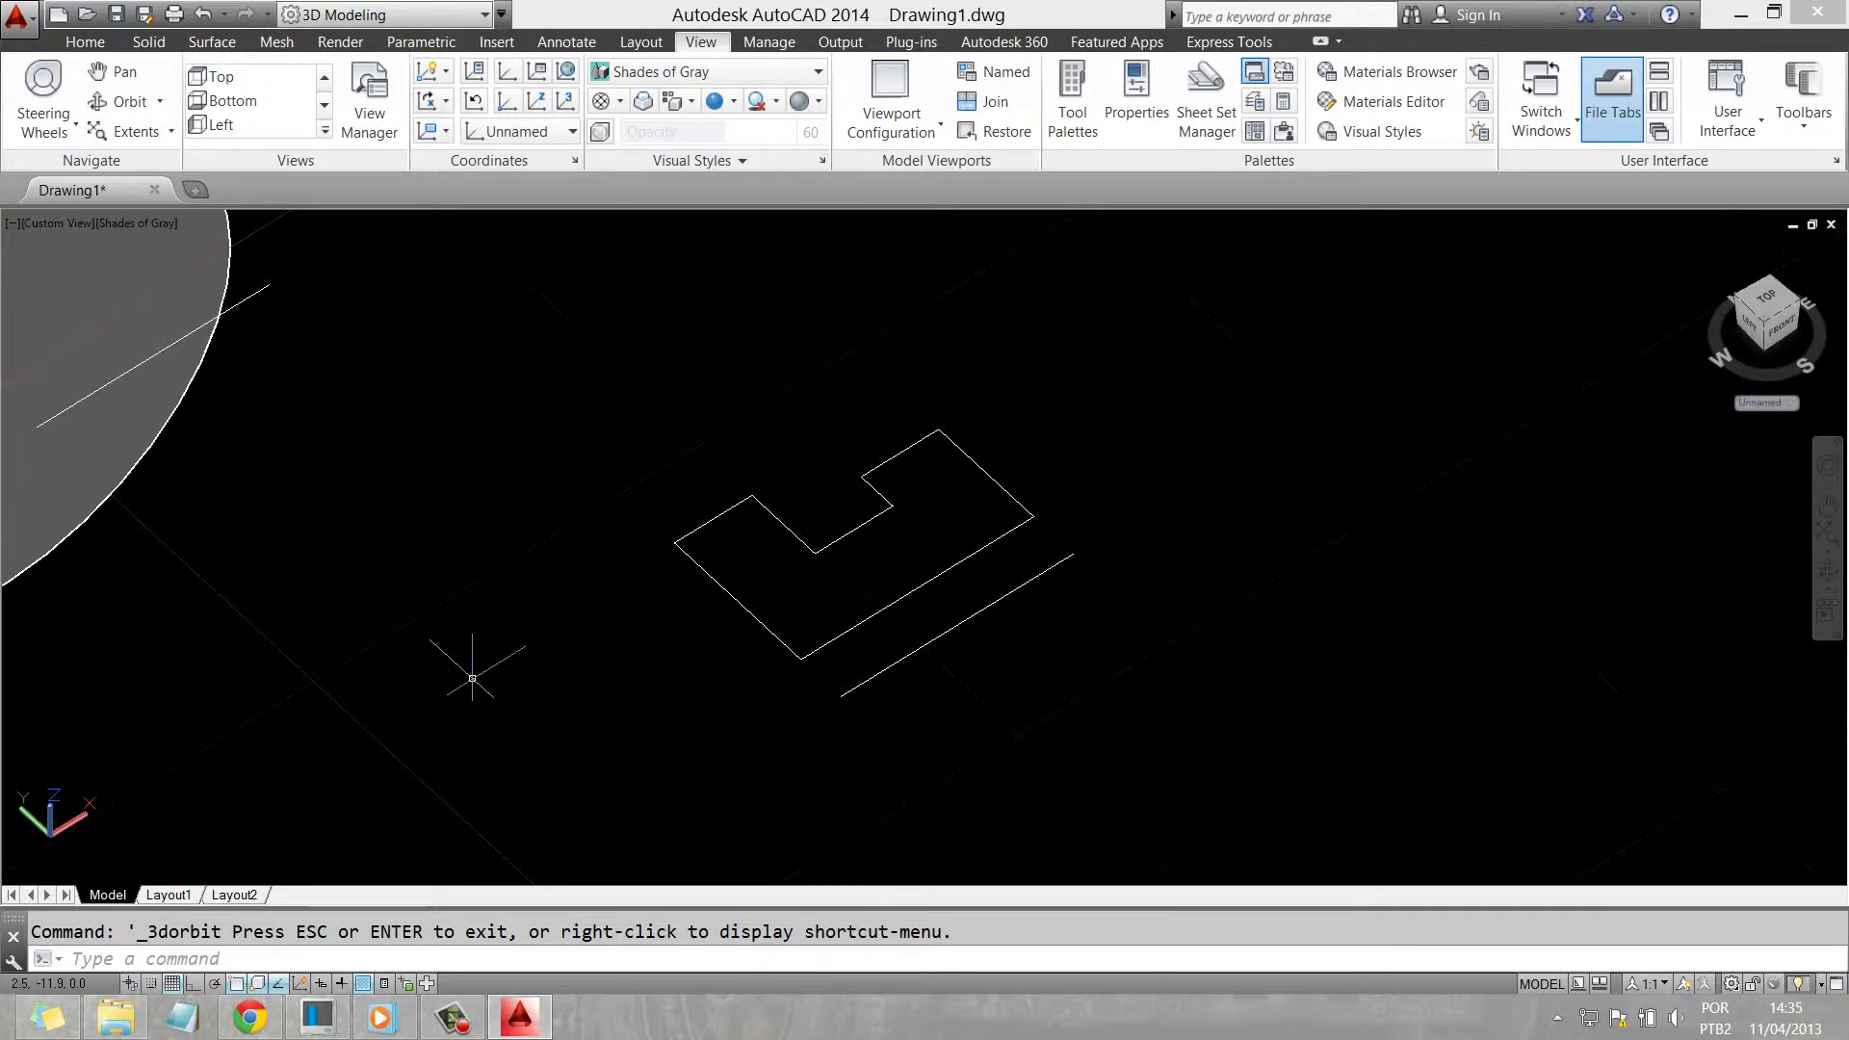
# Revolve the stepped profile 360° about the X axis into a large ring with REV
pyautogui.write('rev')
pyautogui.press('Return')
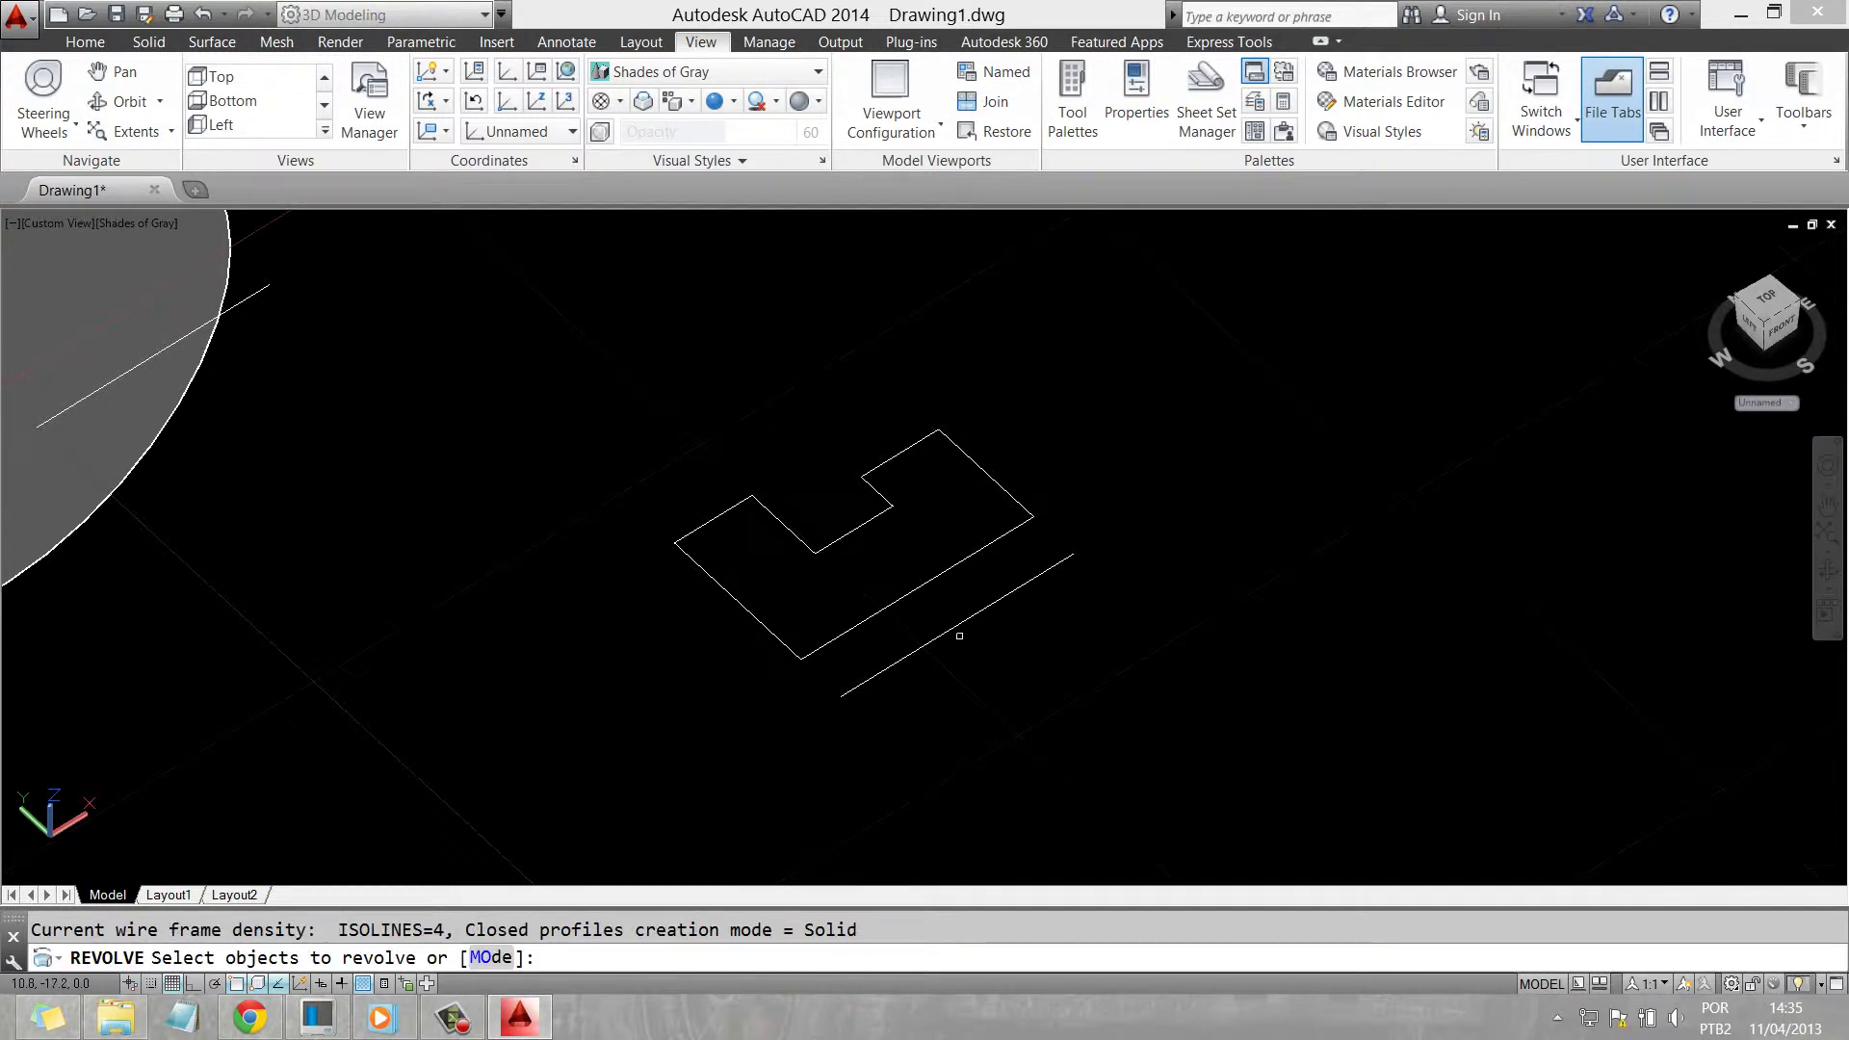
pyautogui.click(860, 644)
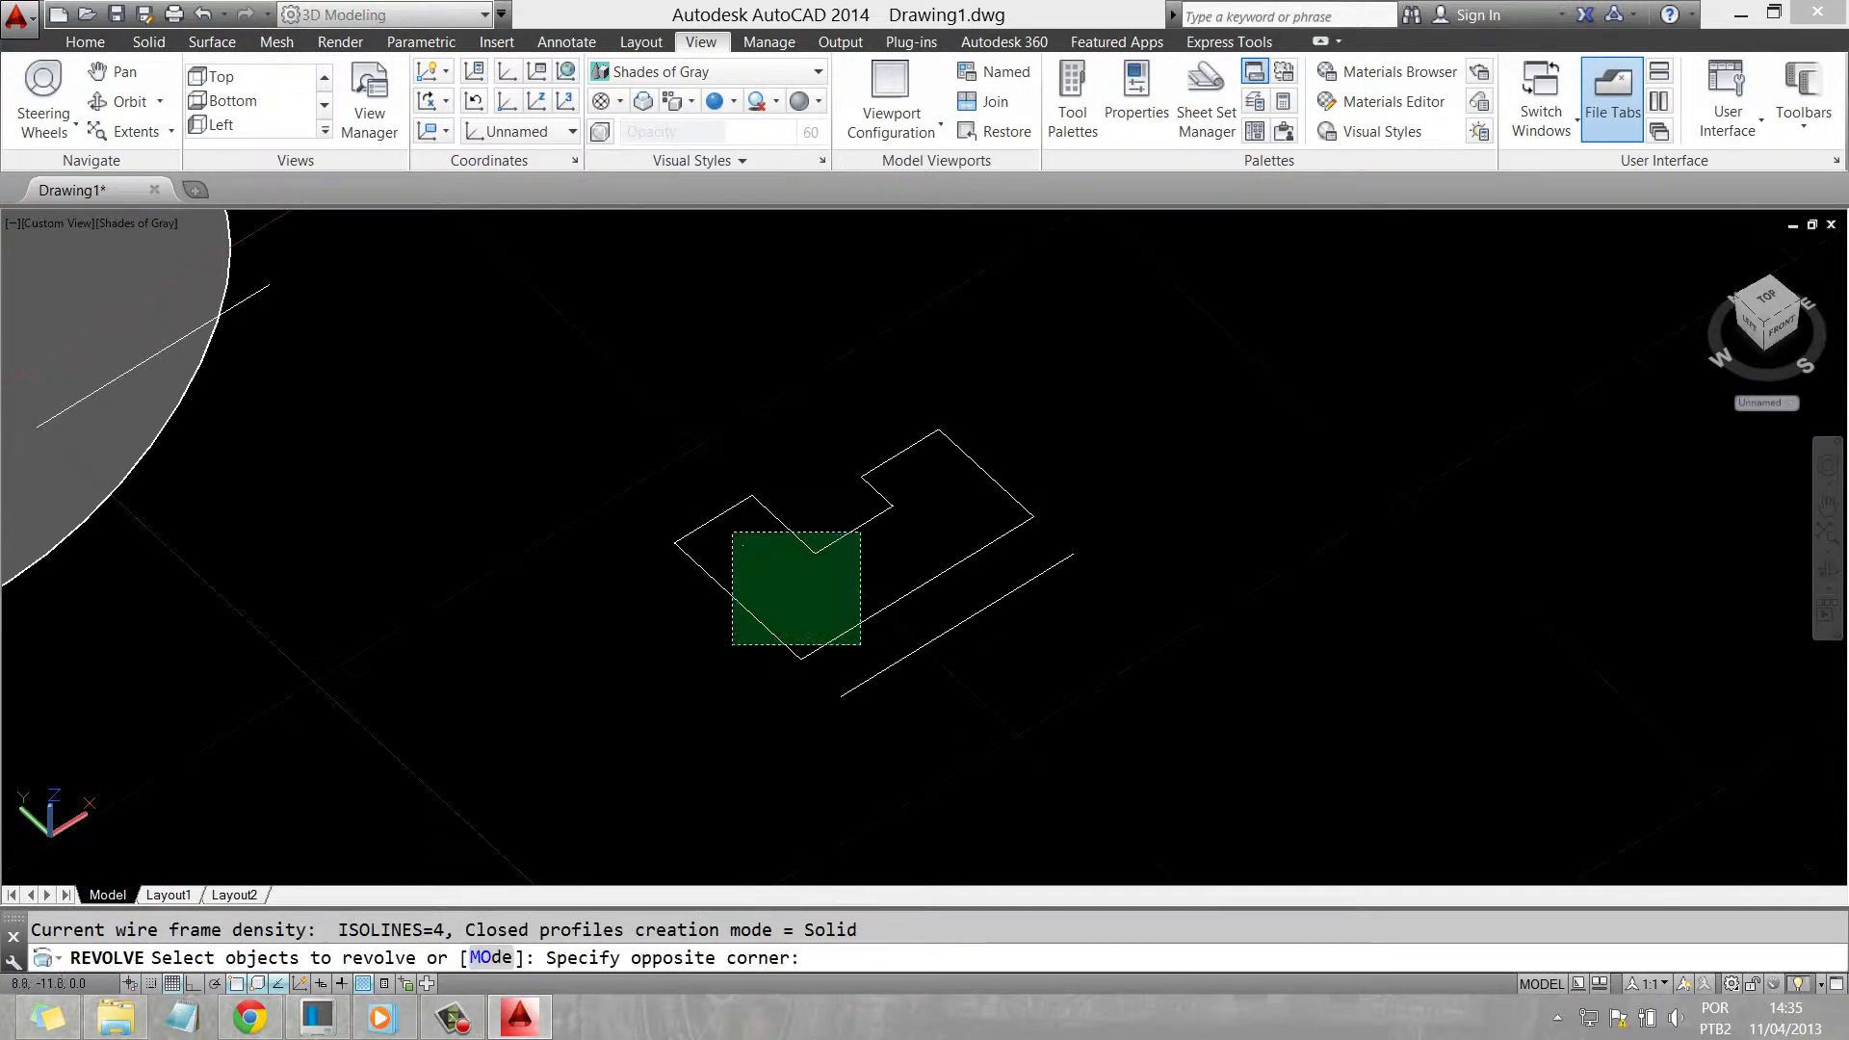
pyautogui.click(647, 490)
pyautogui.click(974, 512)
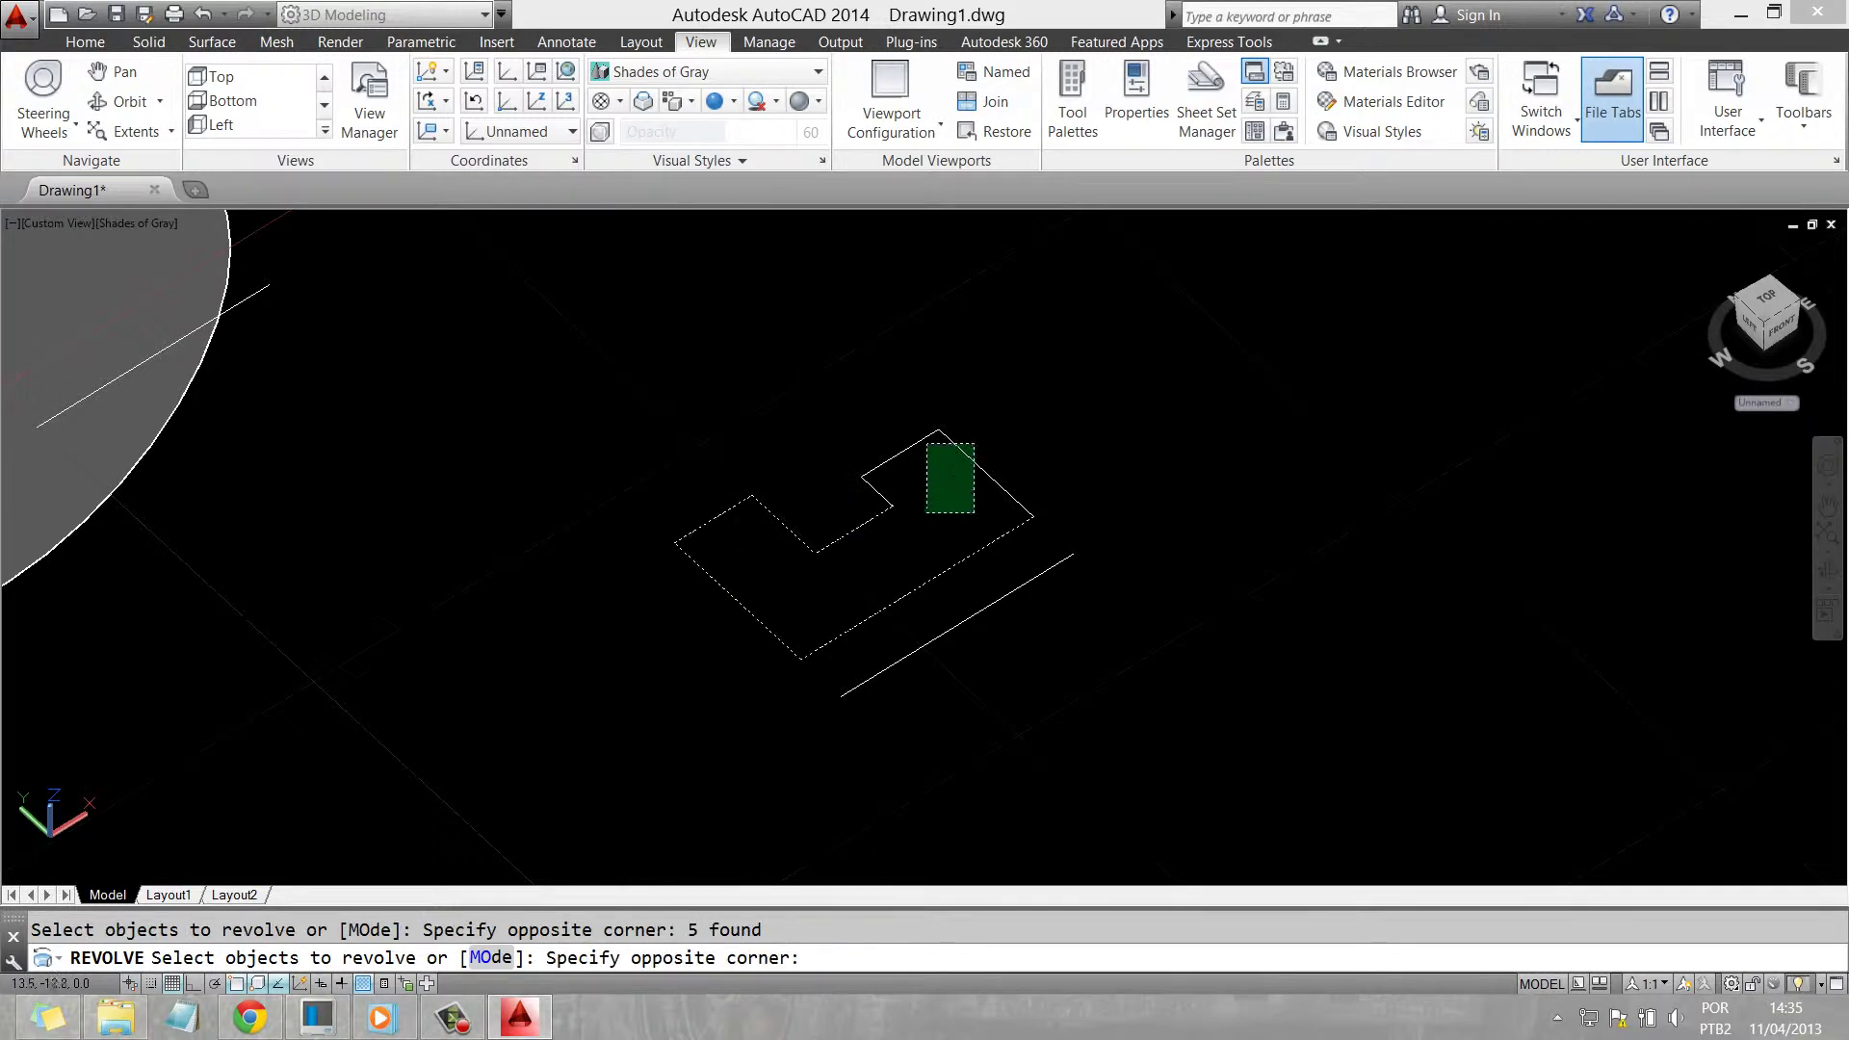
pyautogui.click(849, 424)
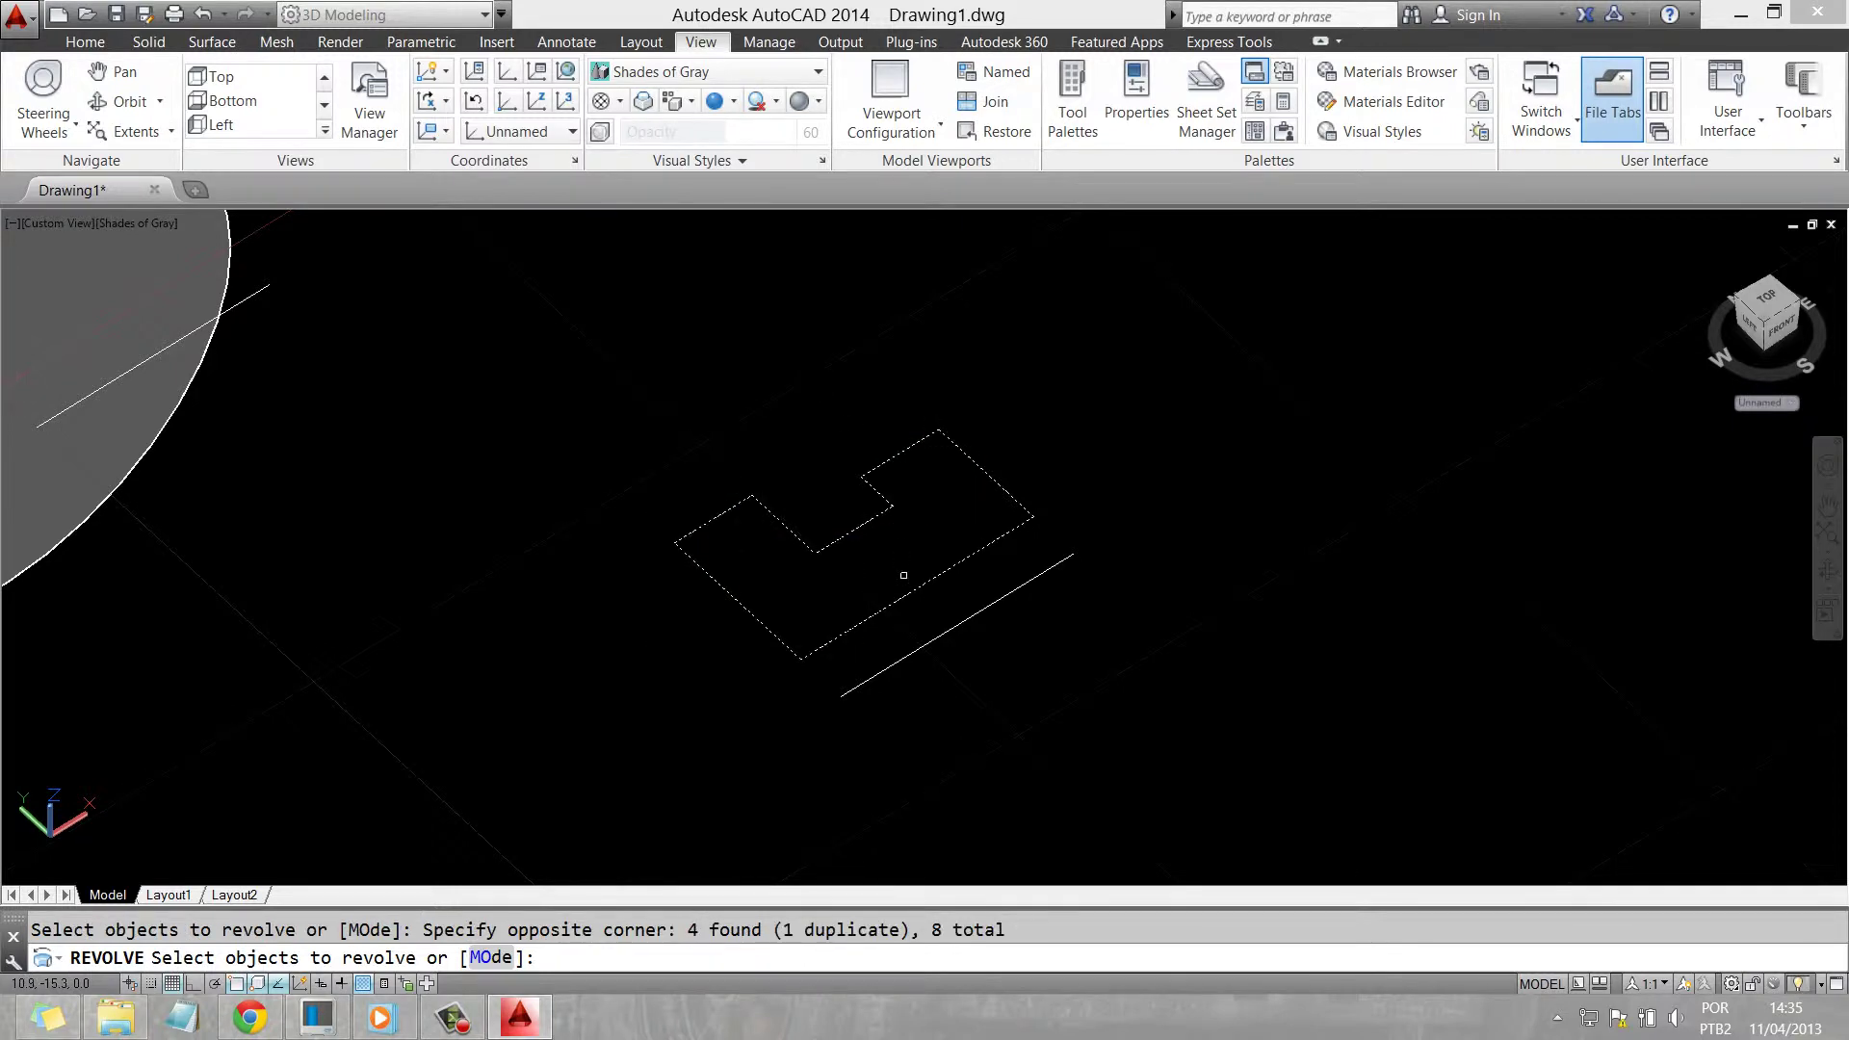
pyautogui.press('Return')
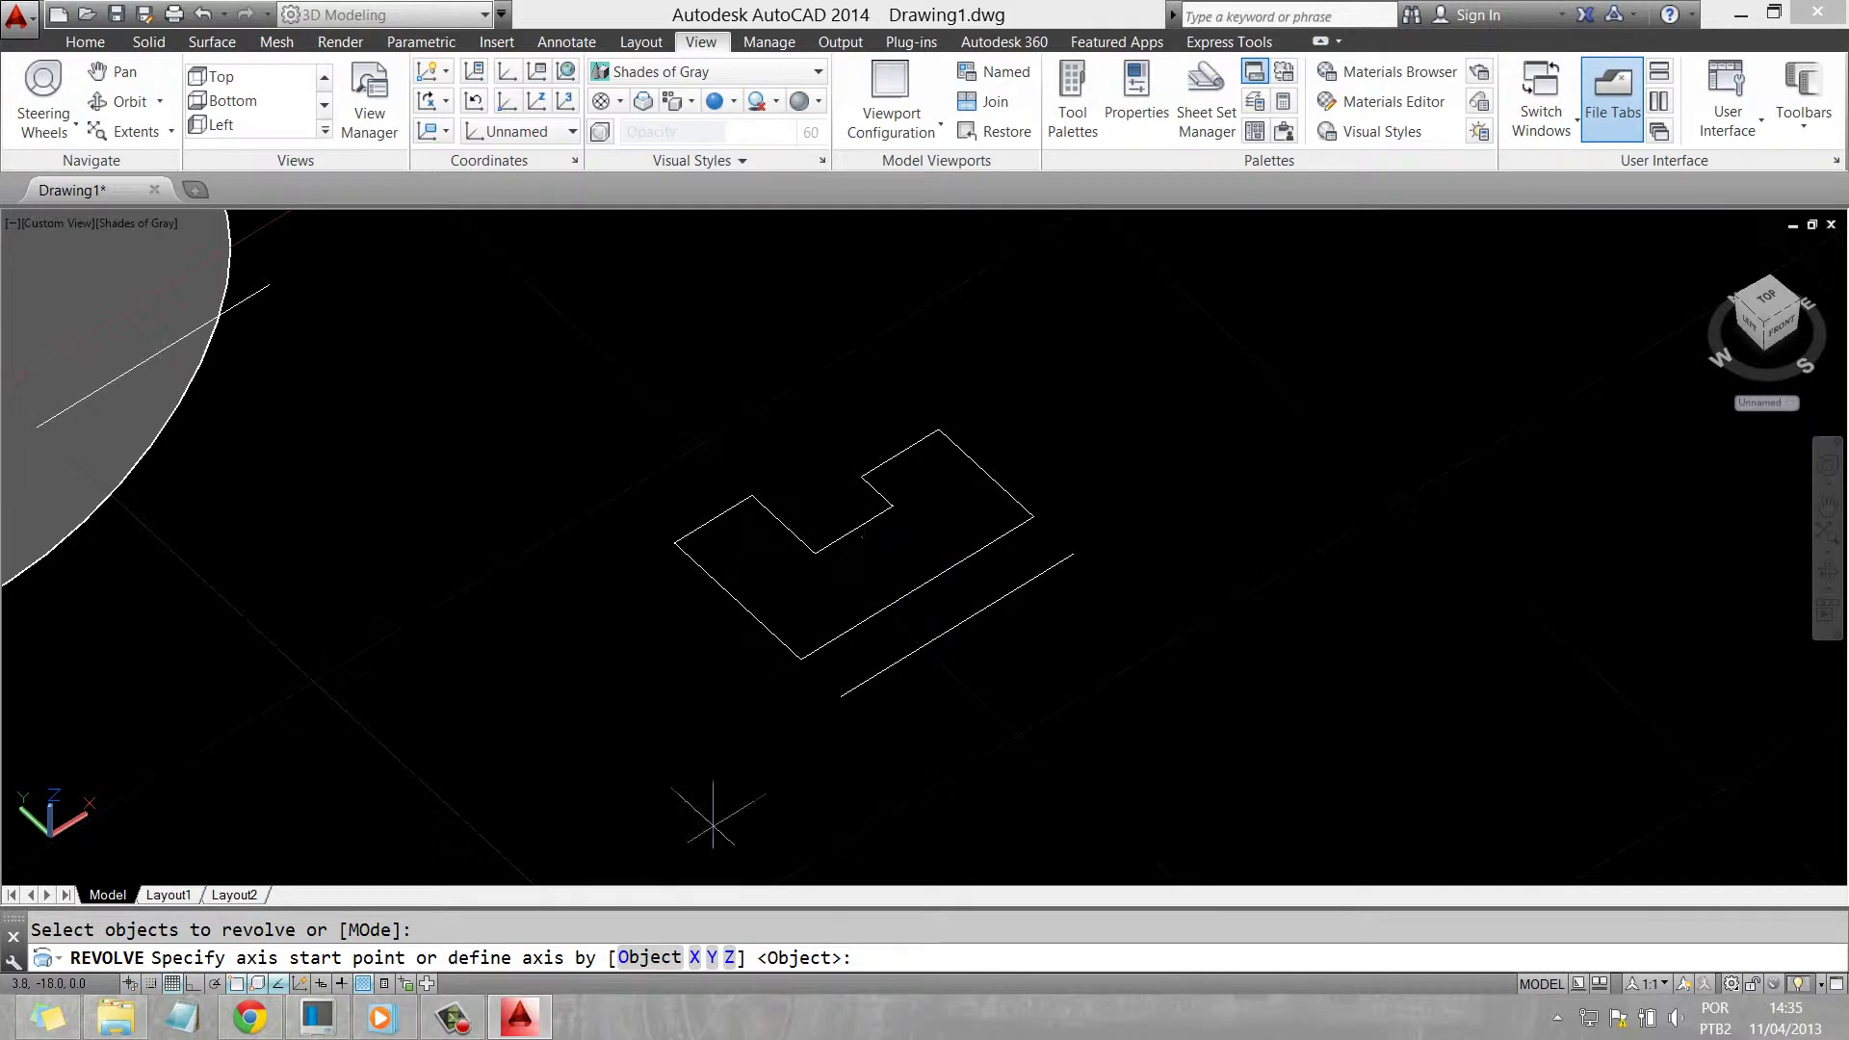
pyautogui.write('X')
pyautogui.press('Return')
pyautogui.write('360')
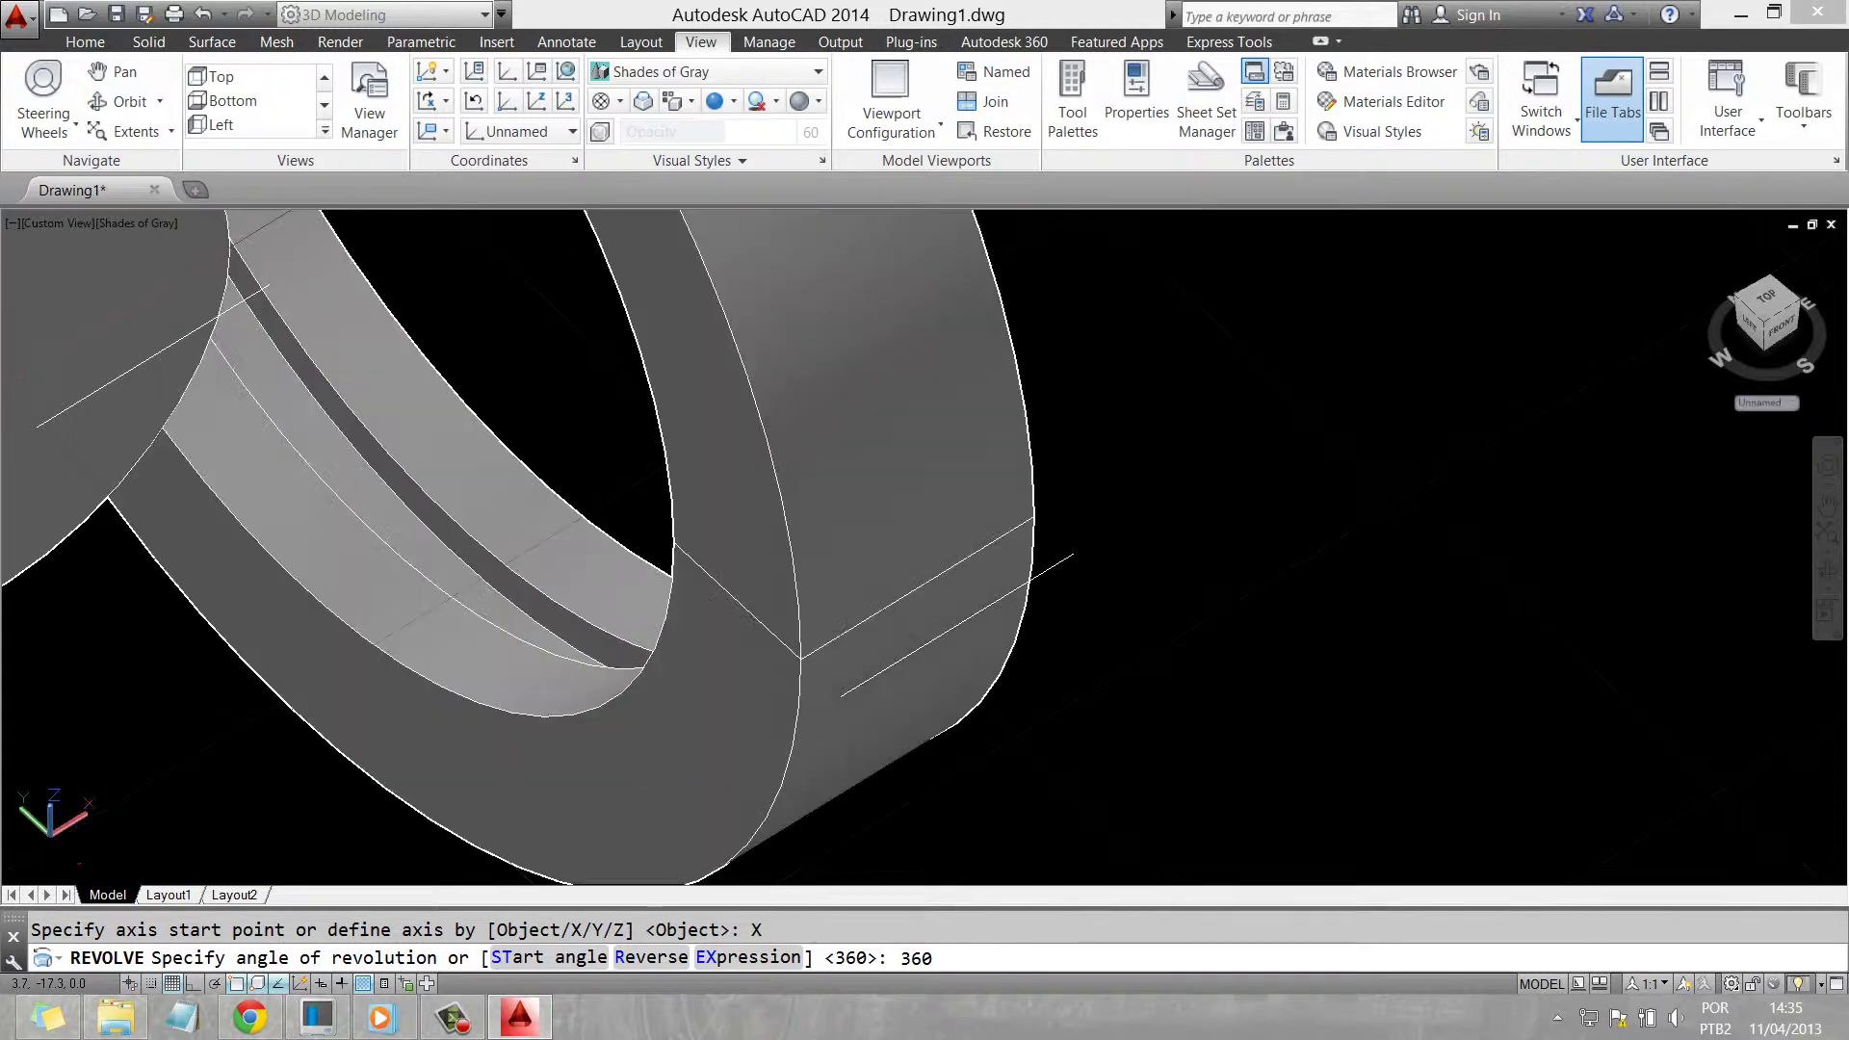
pyautogui.press('Return')
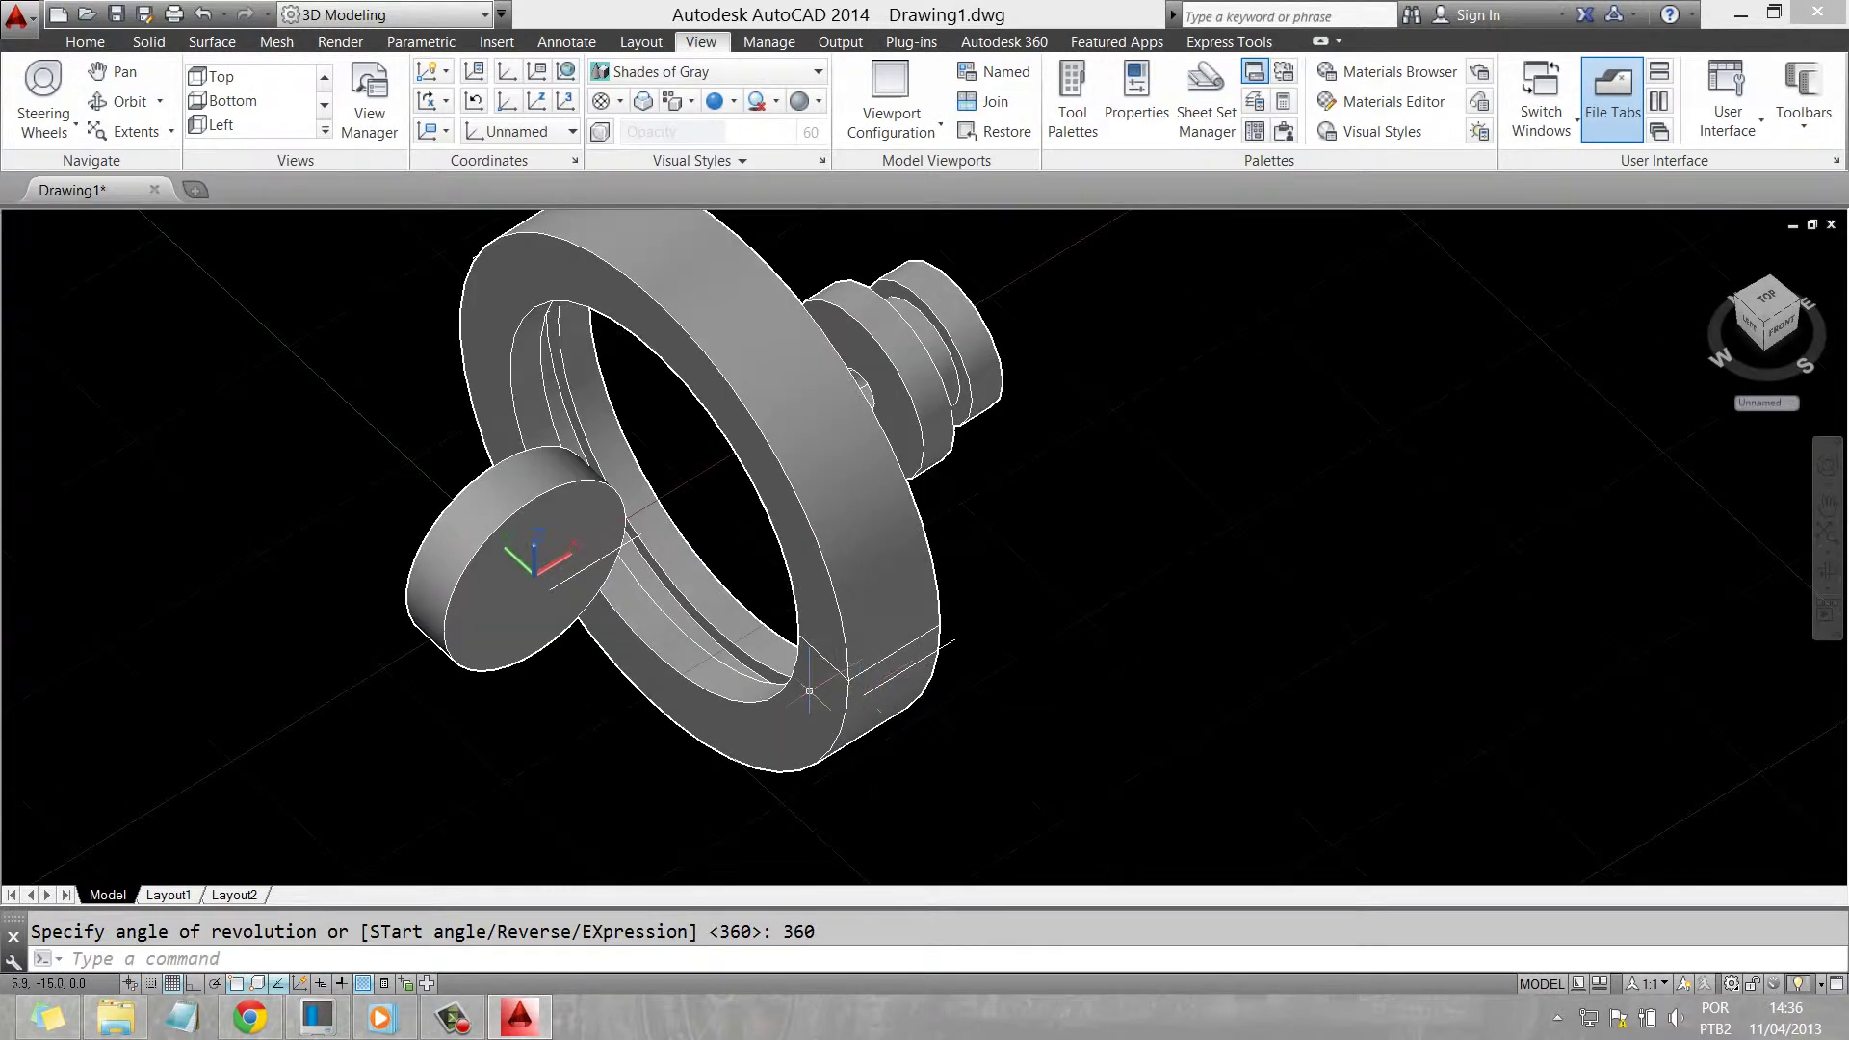
pyautogui.click(614, 566)
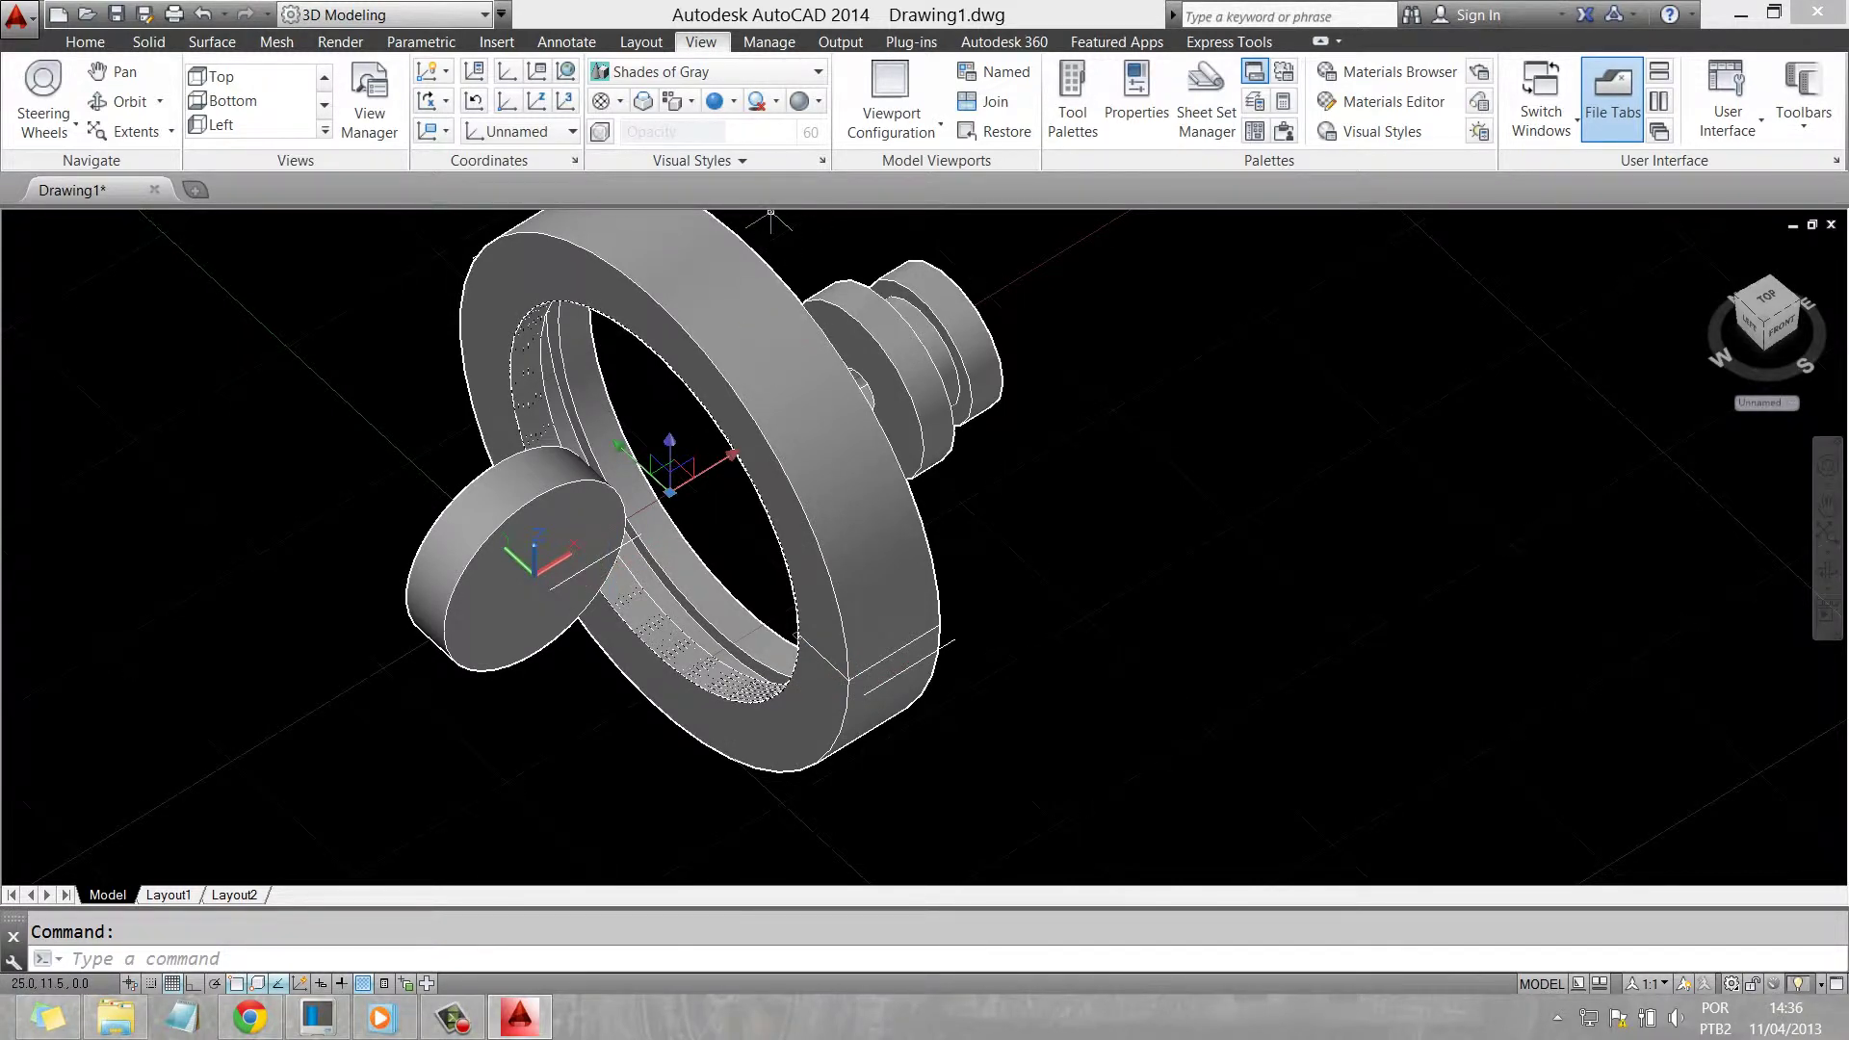
pyautogui.write('m')
pyautogui.press('Return')
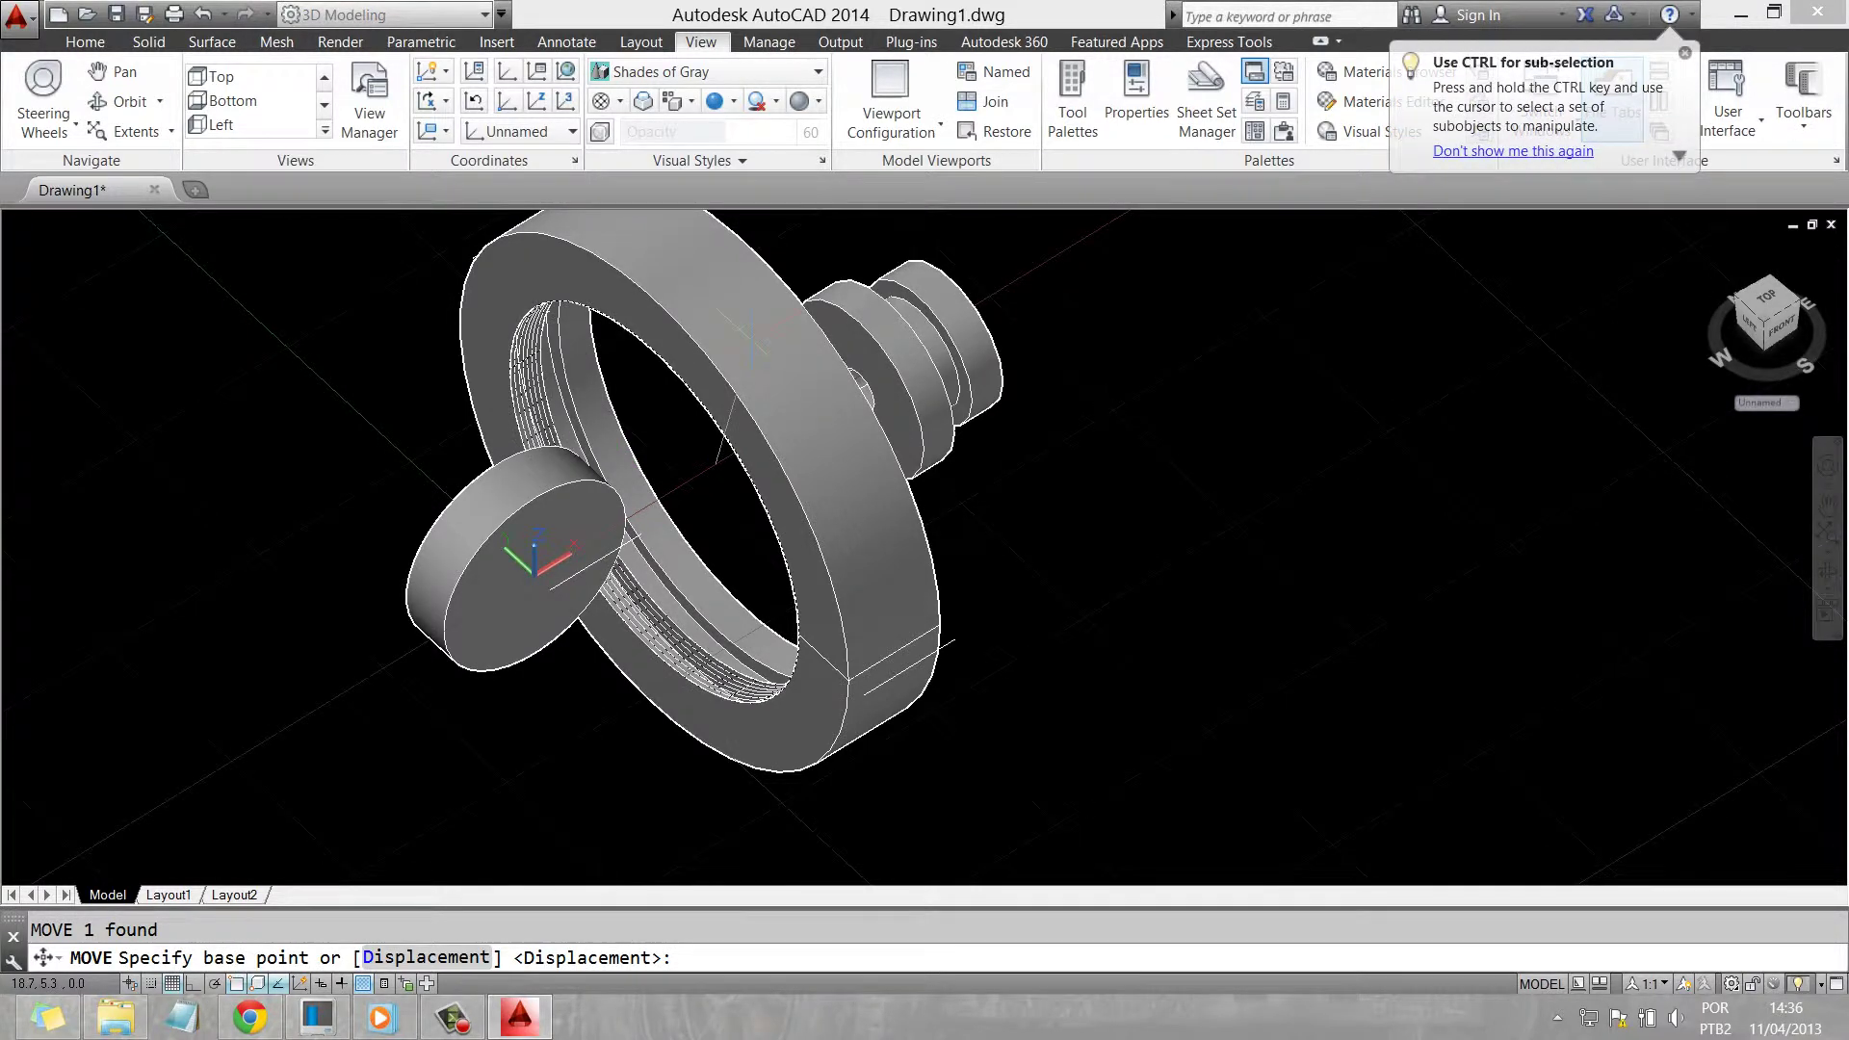
pyautogui.click(746, 332)
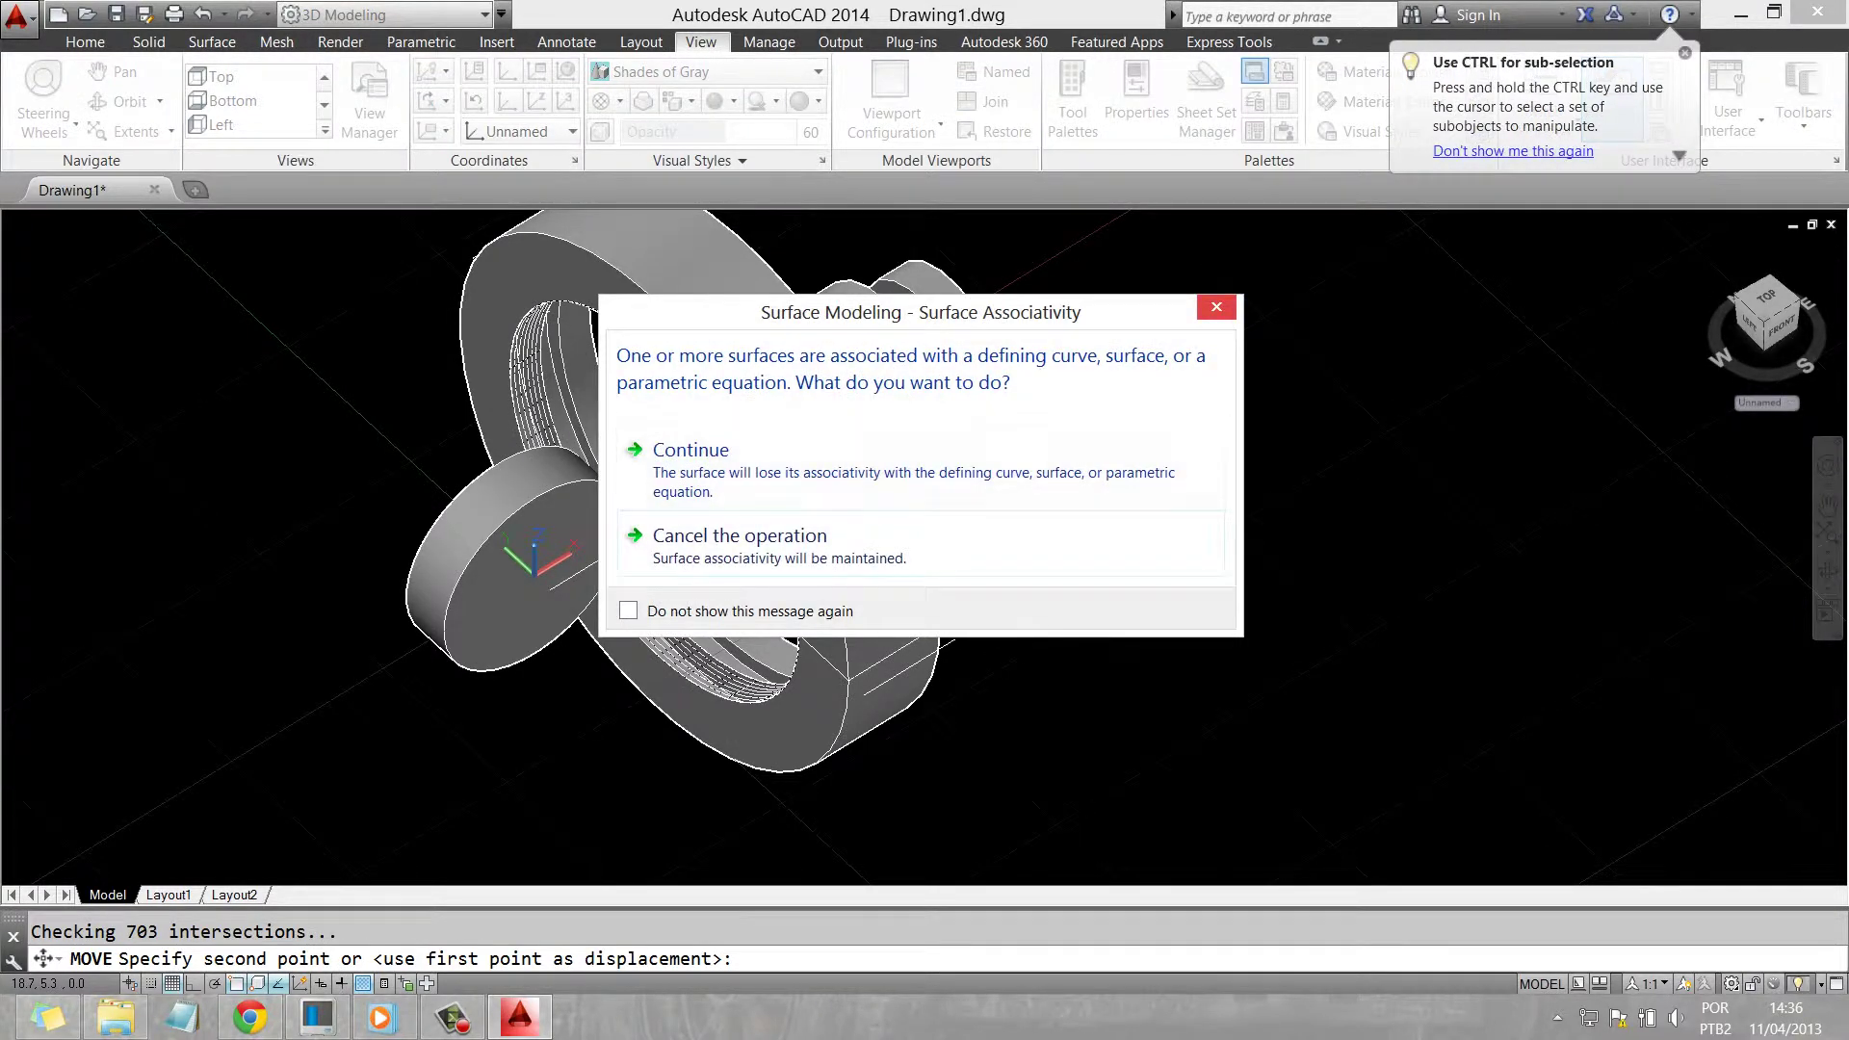
pyautogui.click(939, 465)
pyautogui.click(807, 523)
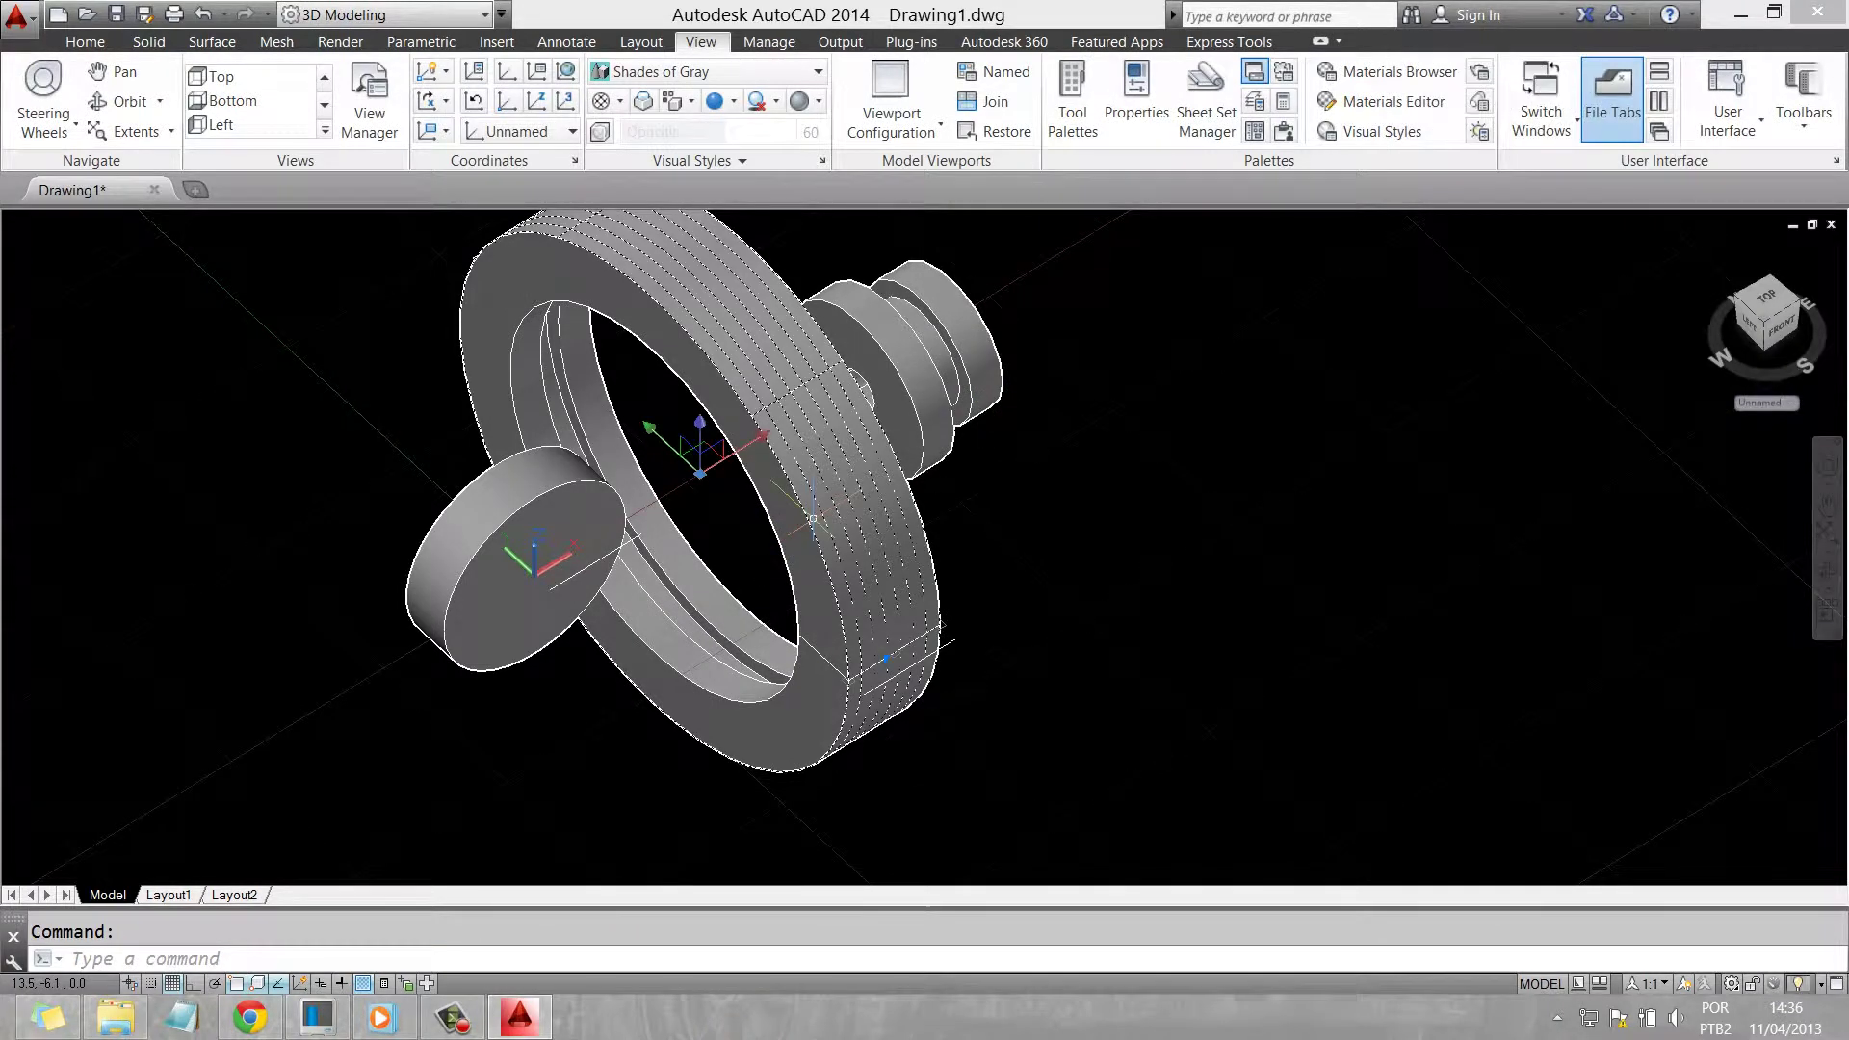
pyautogui.click(792, 716)
pyautogui.write('m')
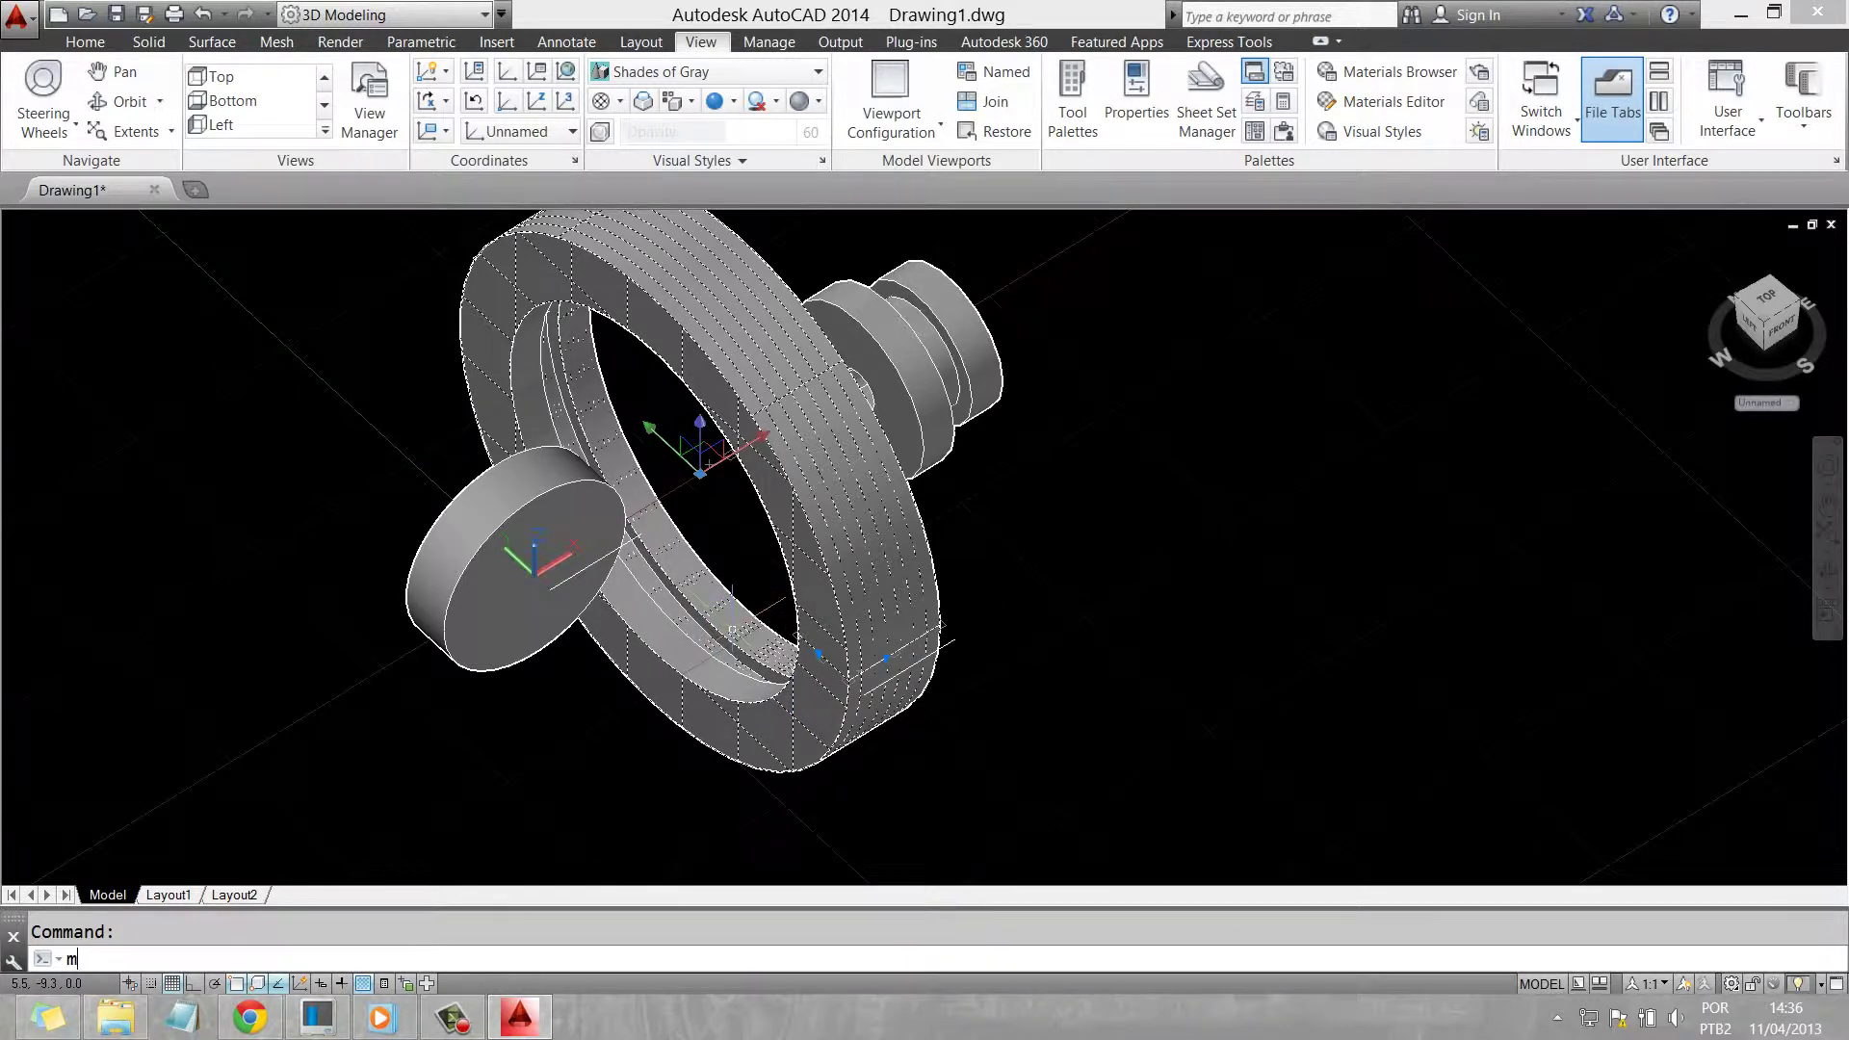
pyautogui.press('Return')
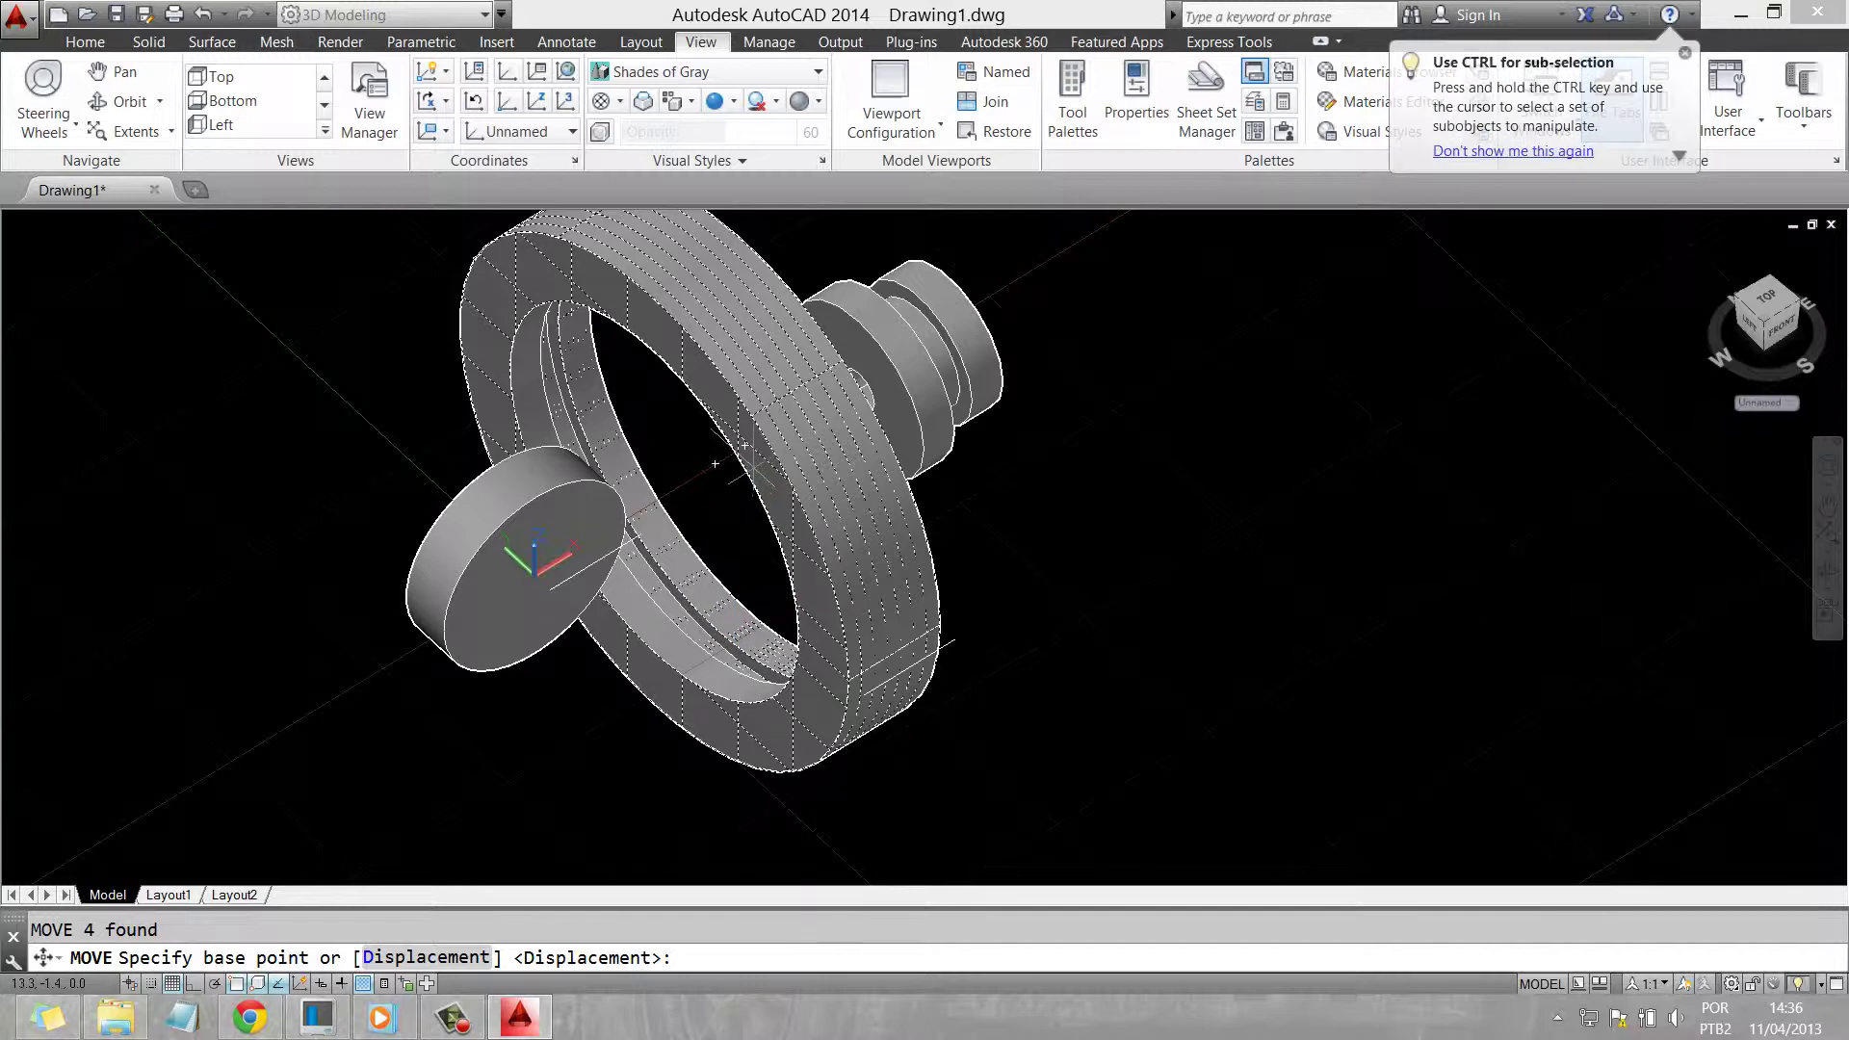
pyautogui.click(683, 482)
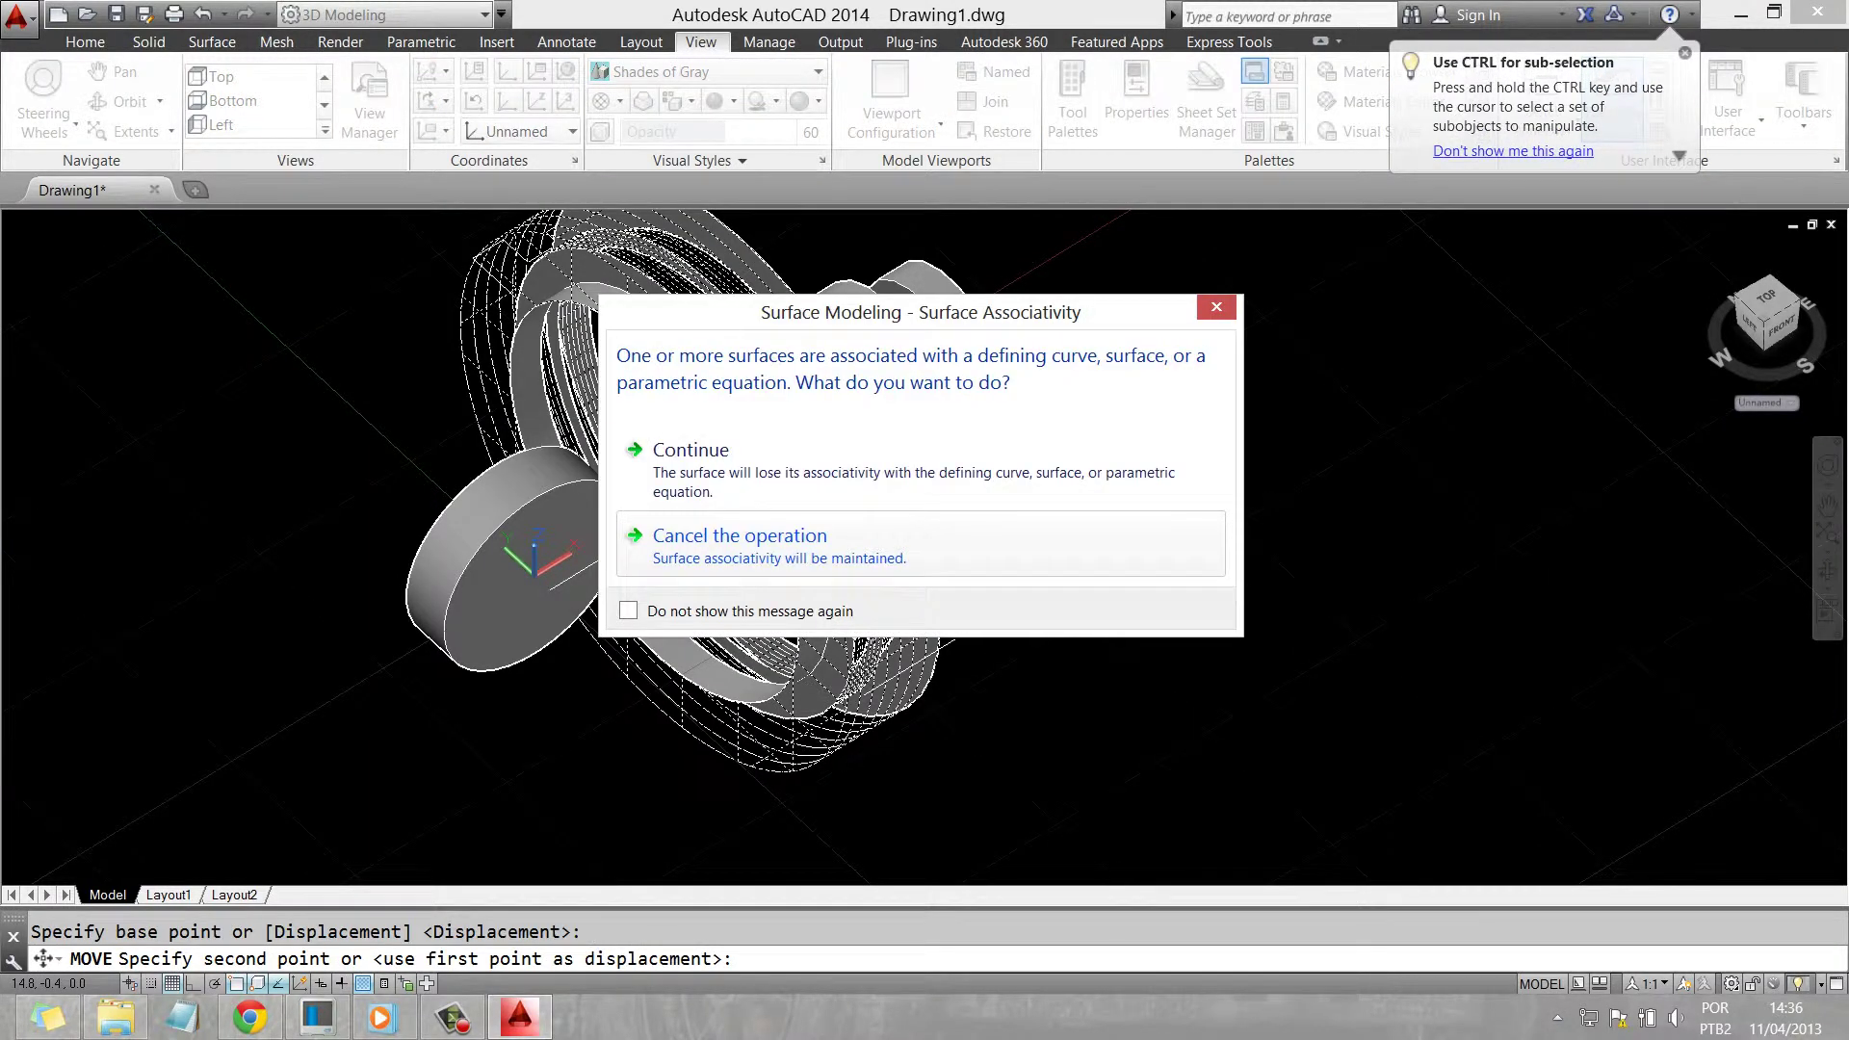
pyautogui.click(739, 535)
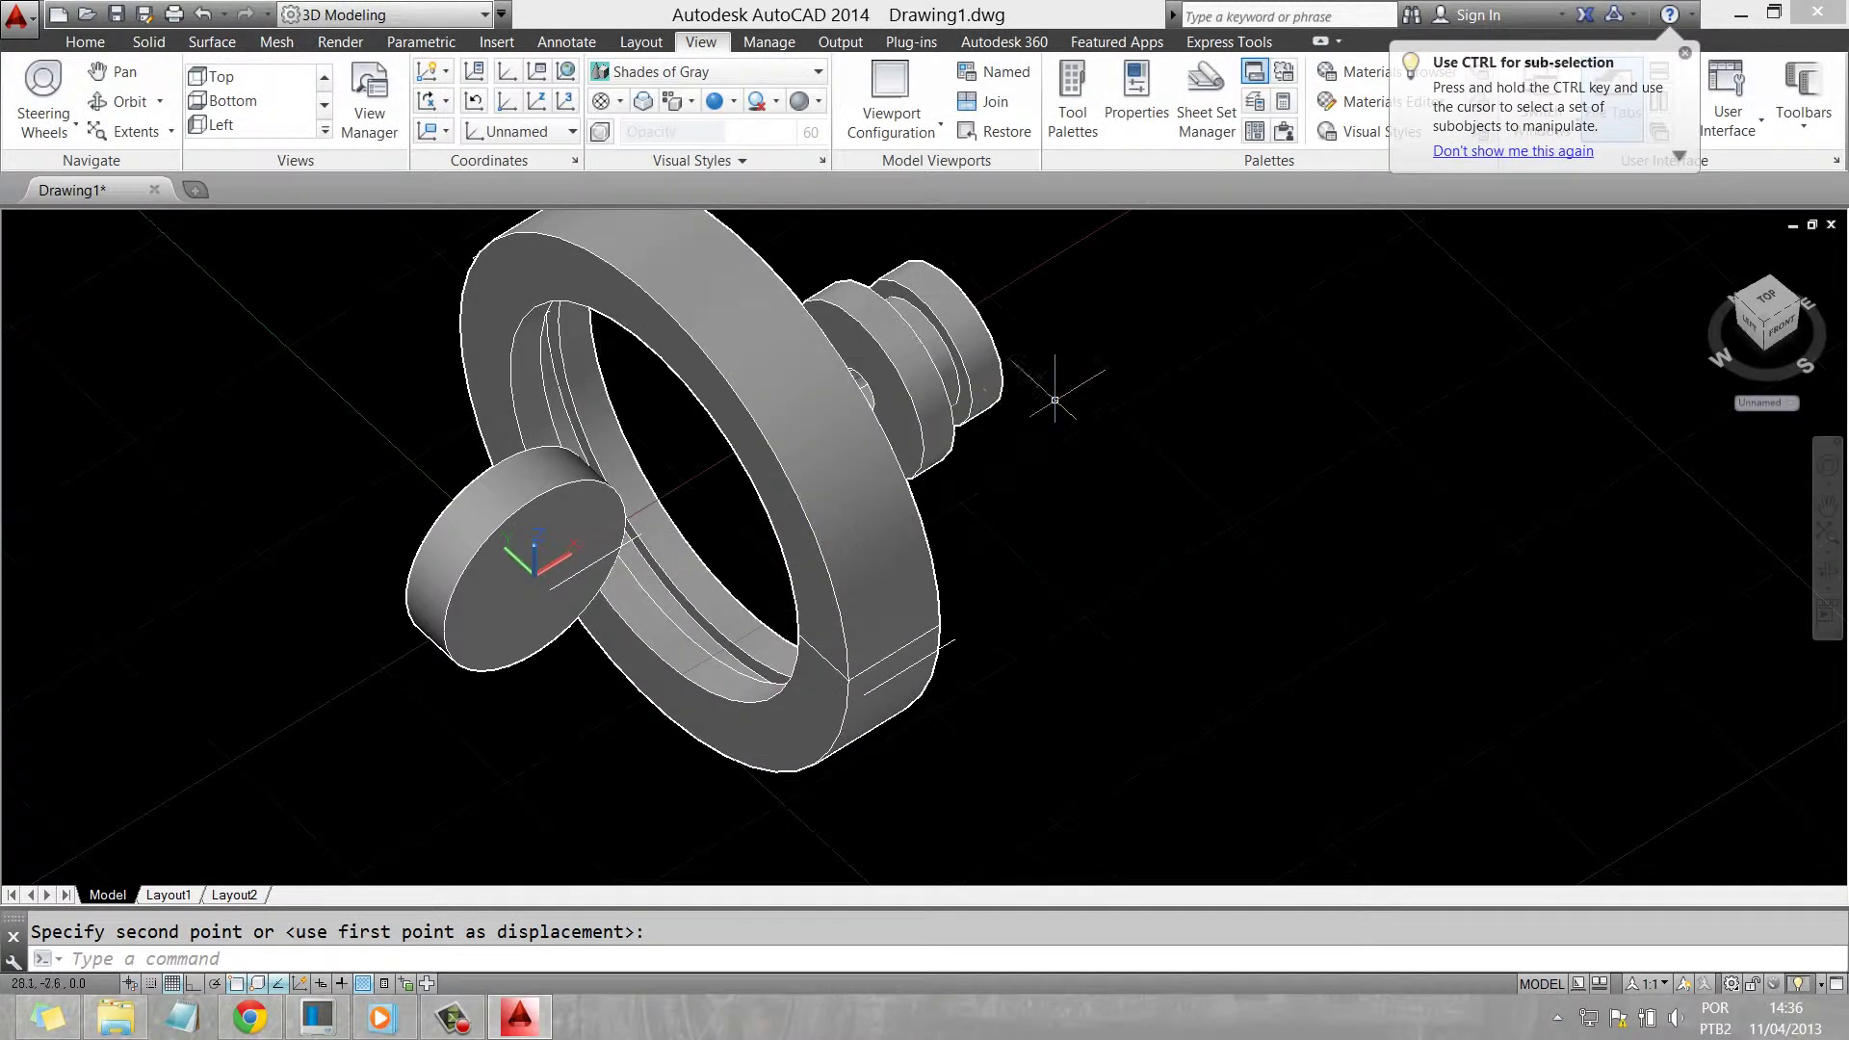
pyautogui.scroll(-4, 742, 525)
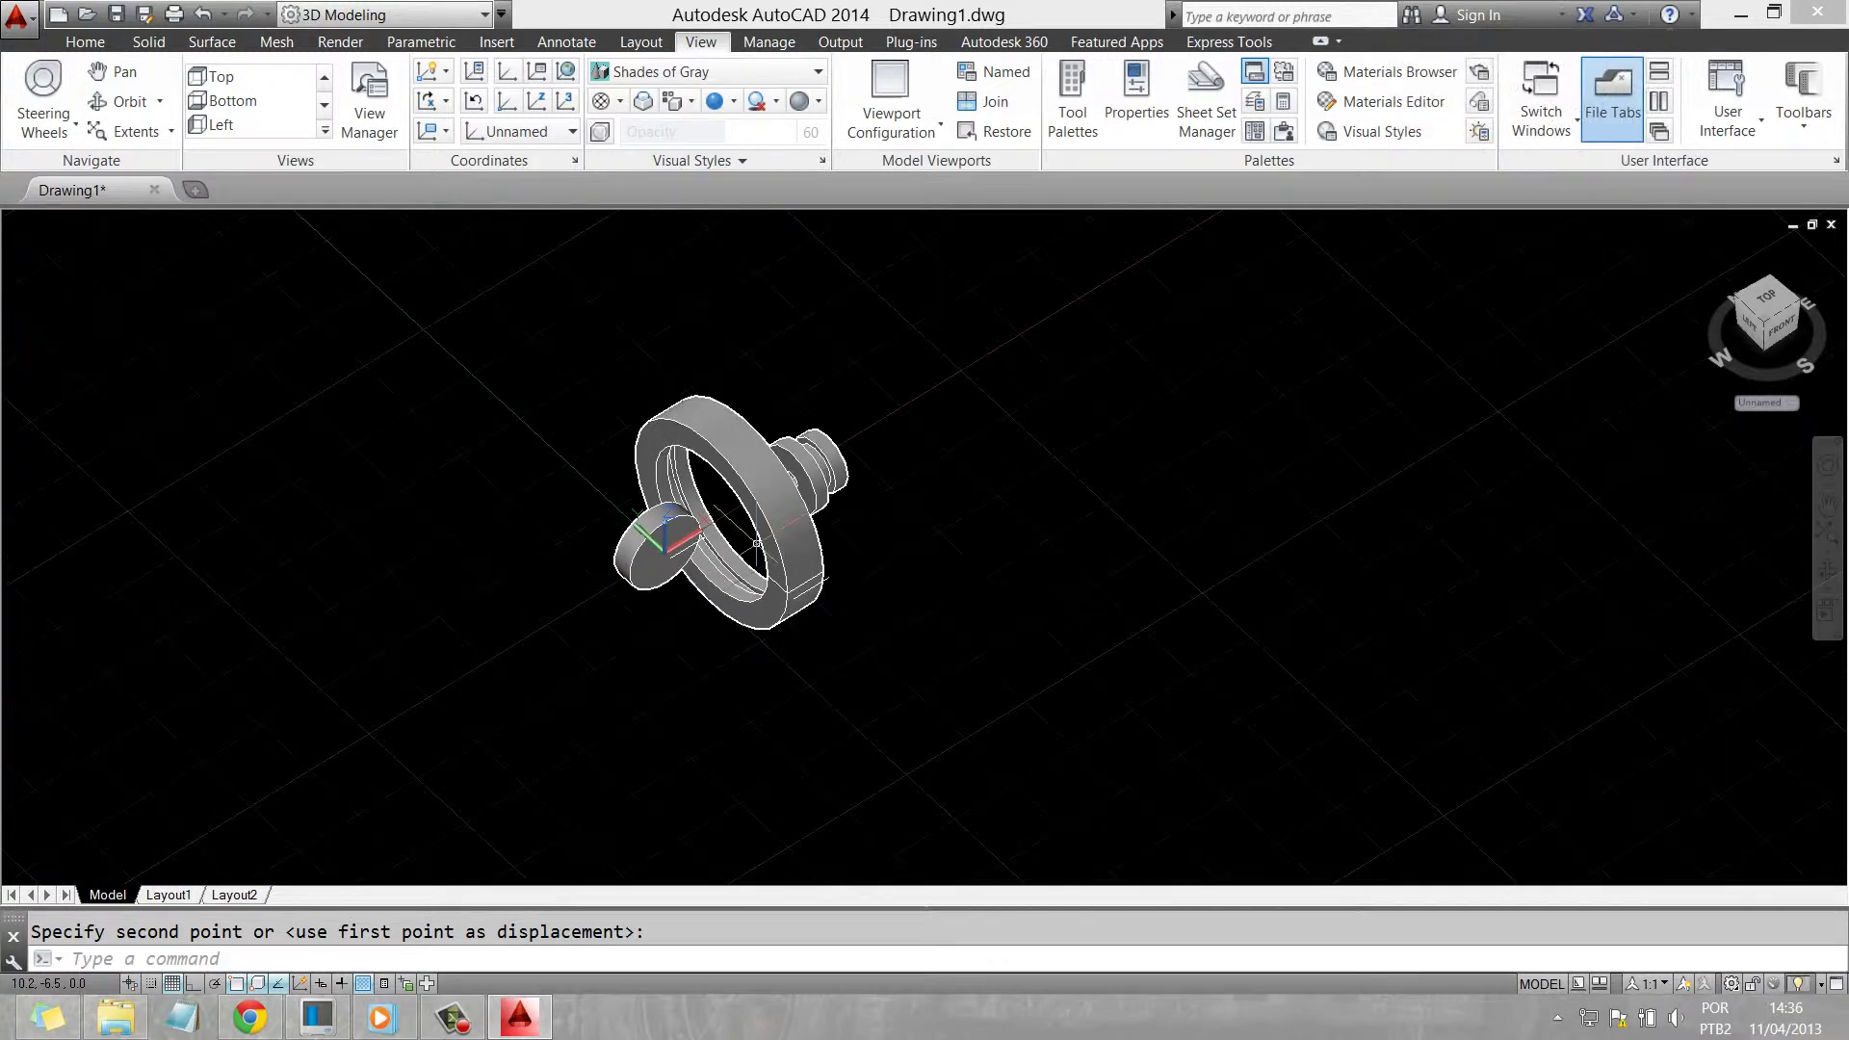
pyautogui.click(116, 102)
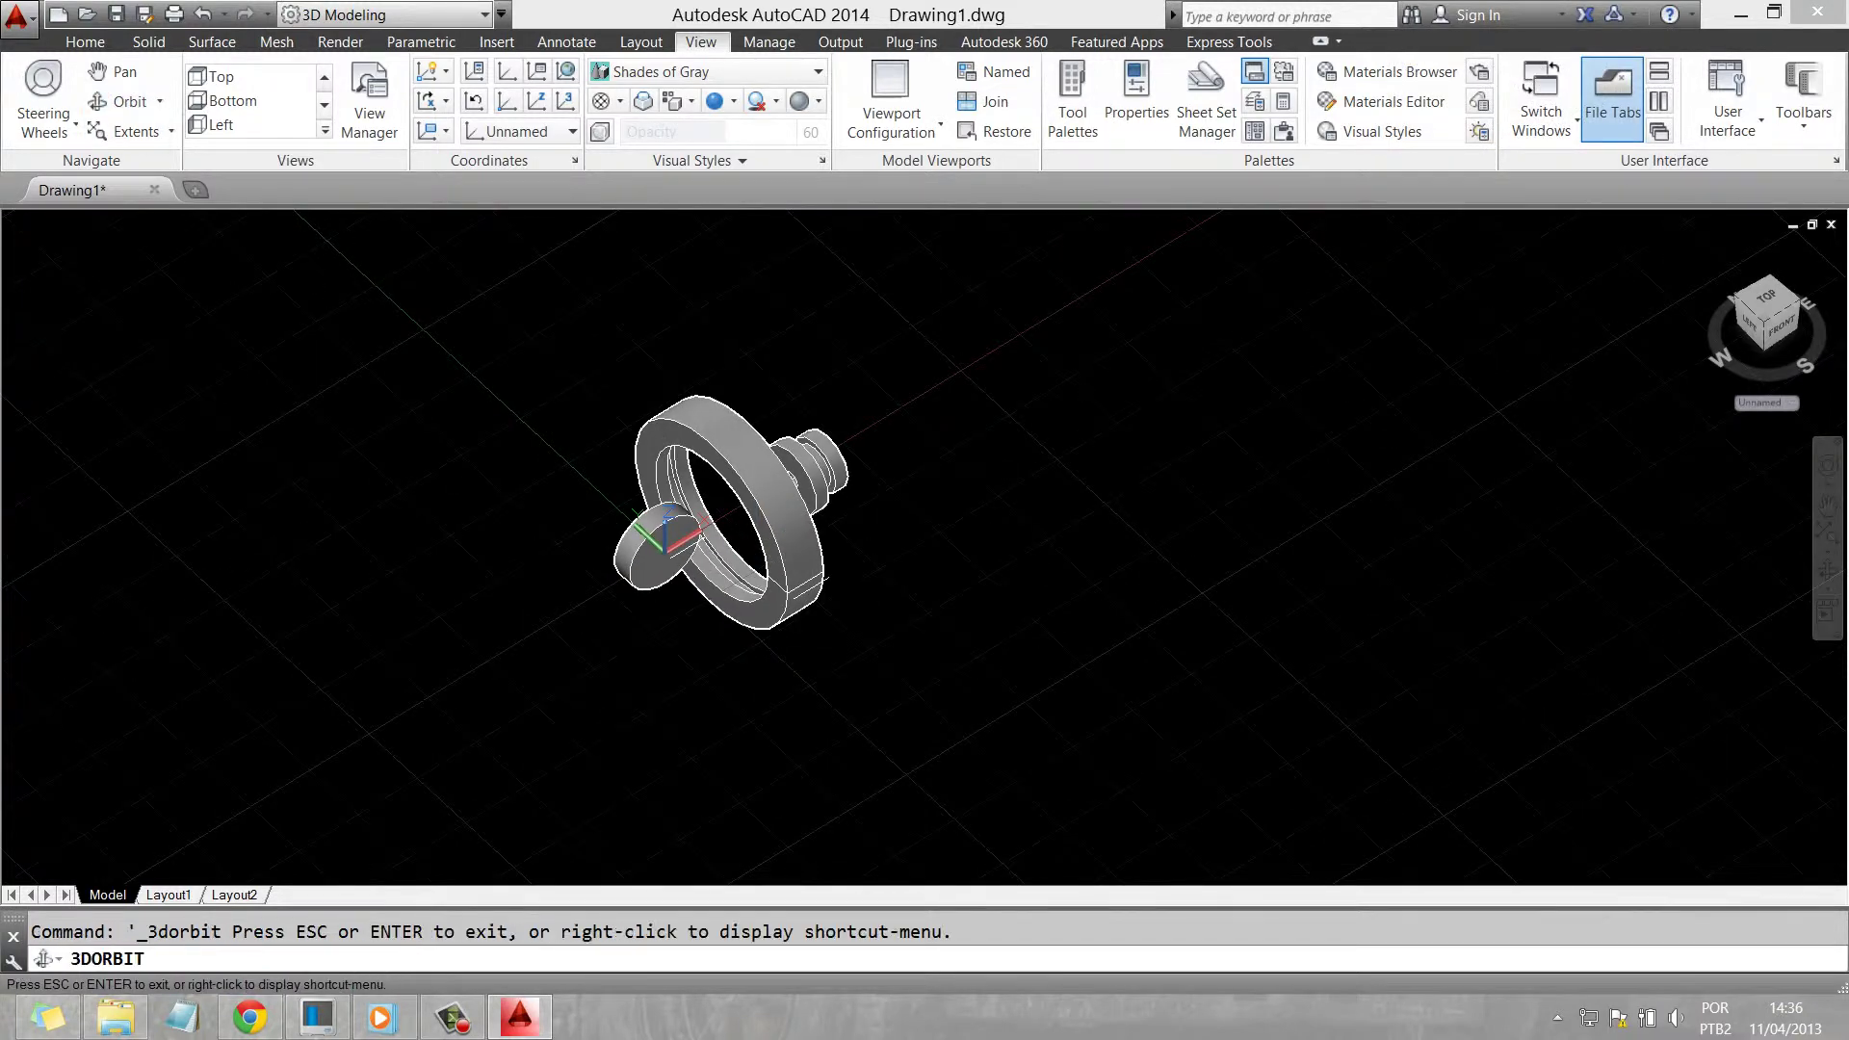
pyautogui.moveTo(770, 520); pyautogui.dragTo(1001, 520)
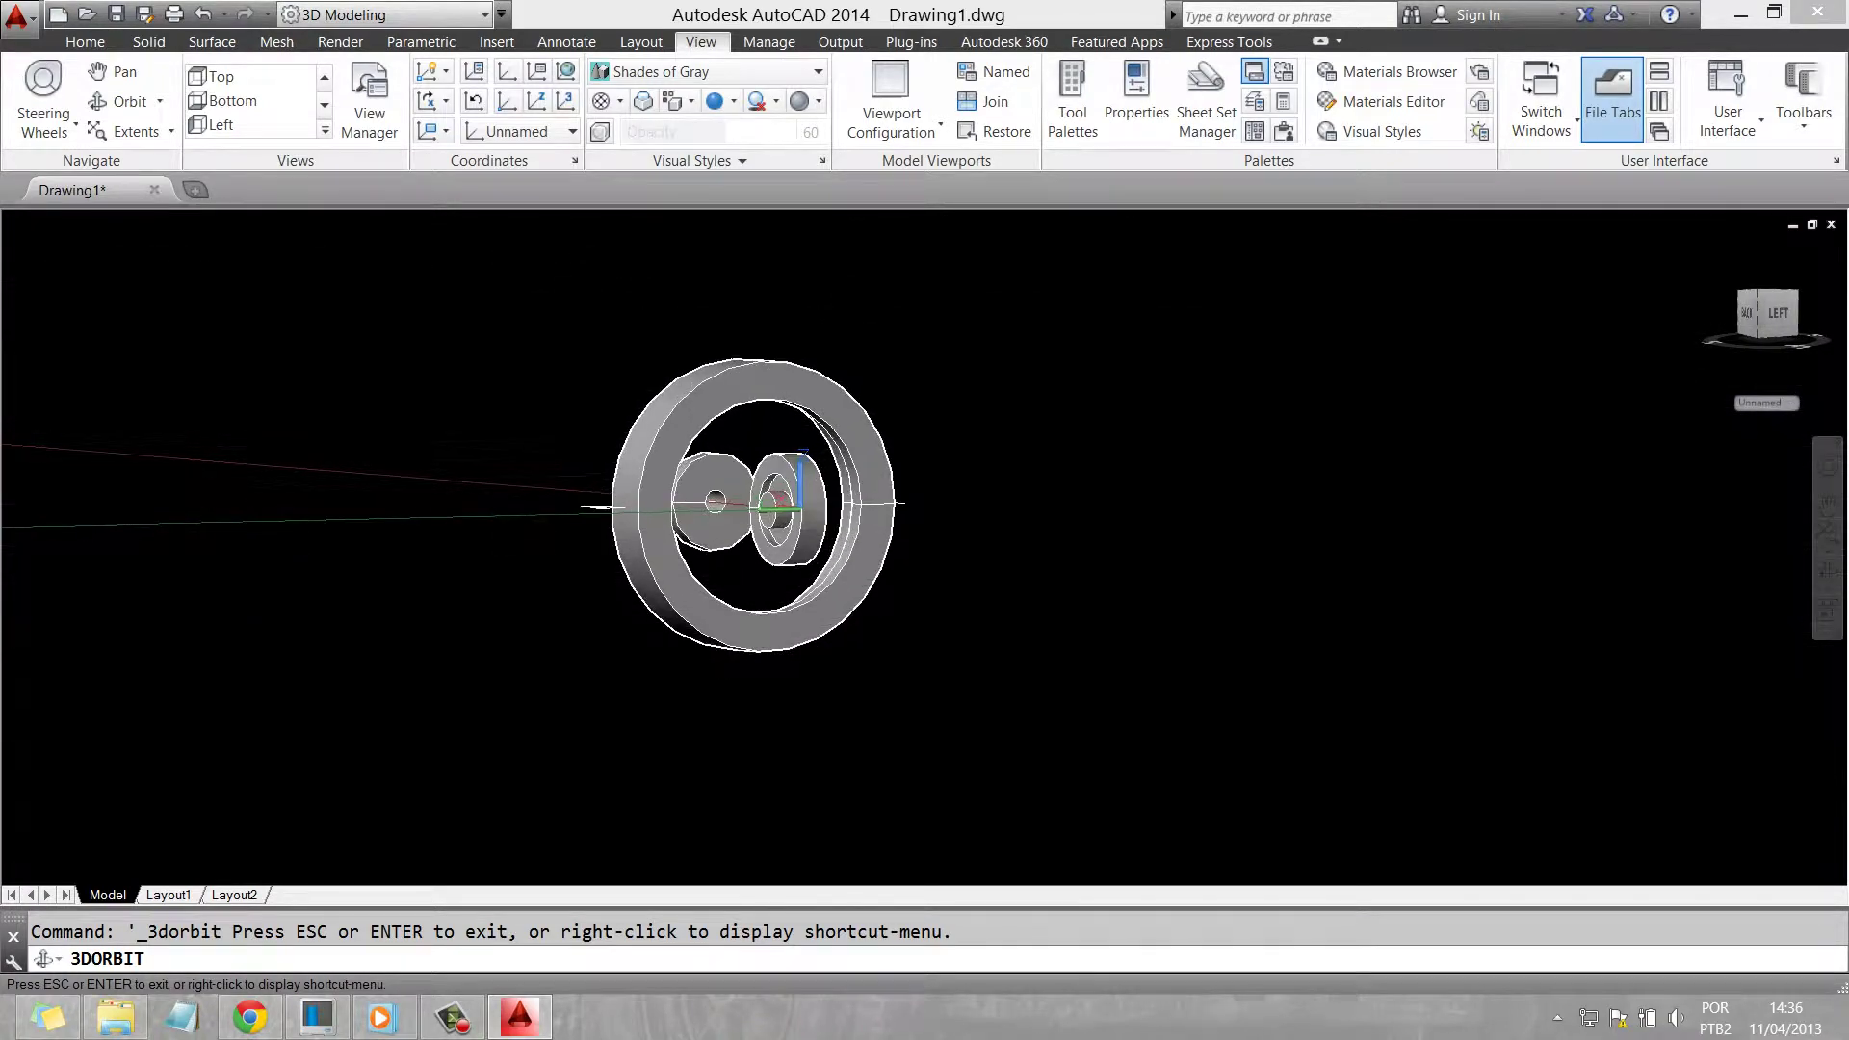
pyautogui.scroll(4, 785, 529)
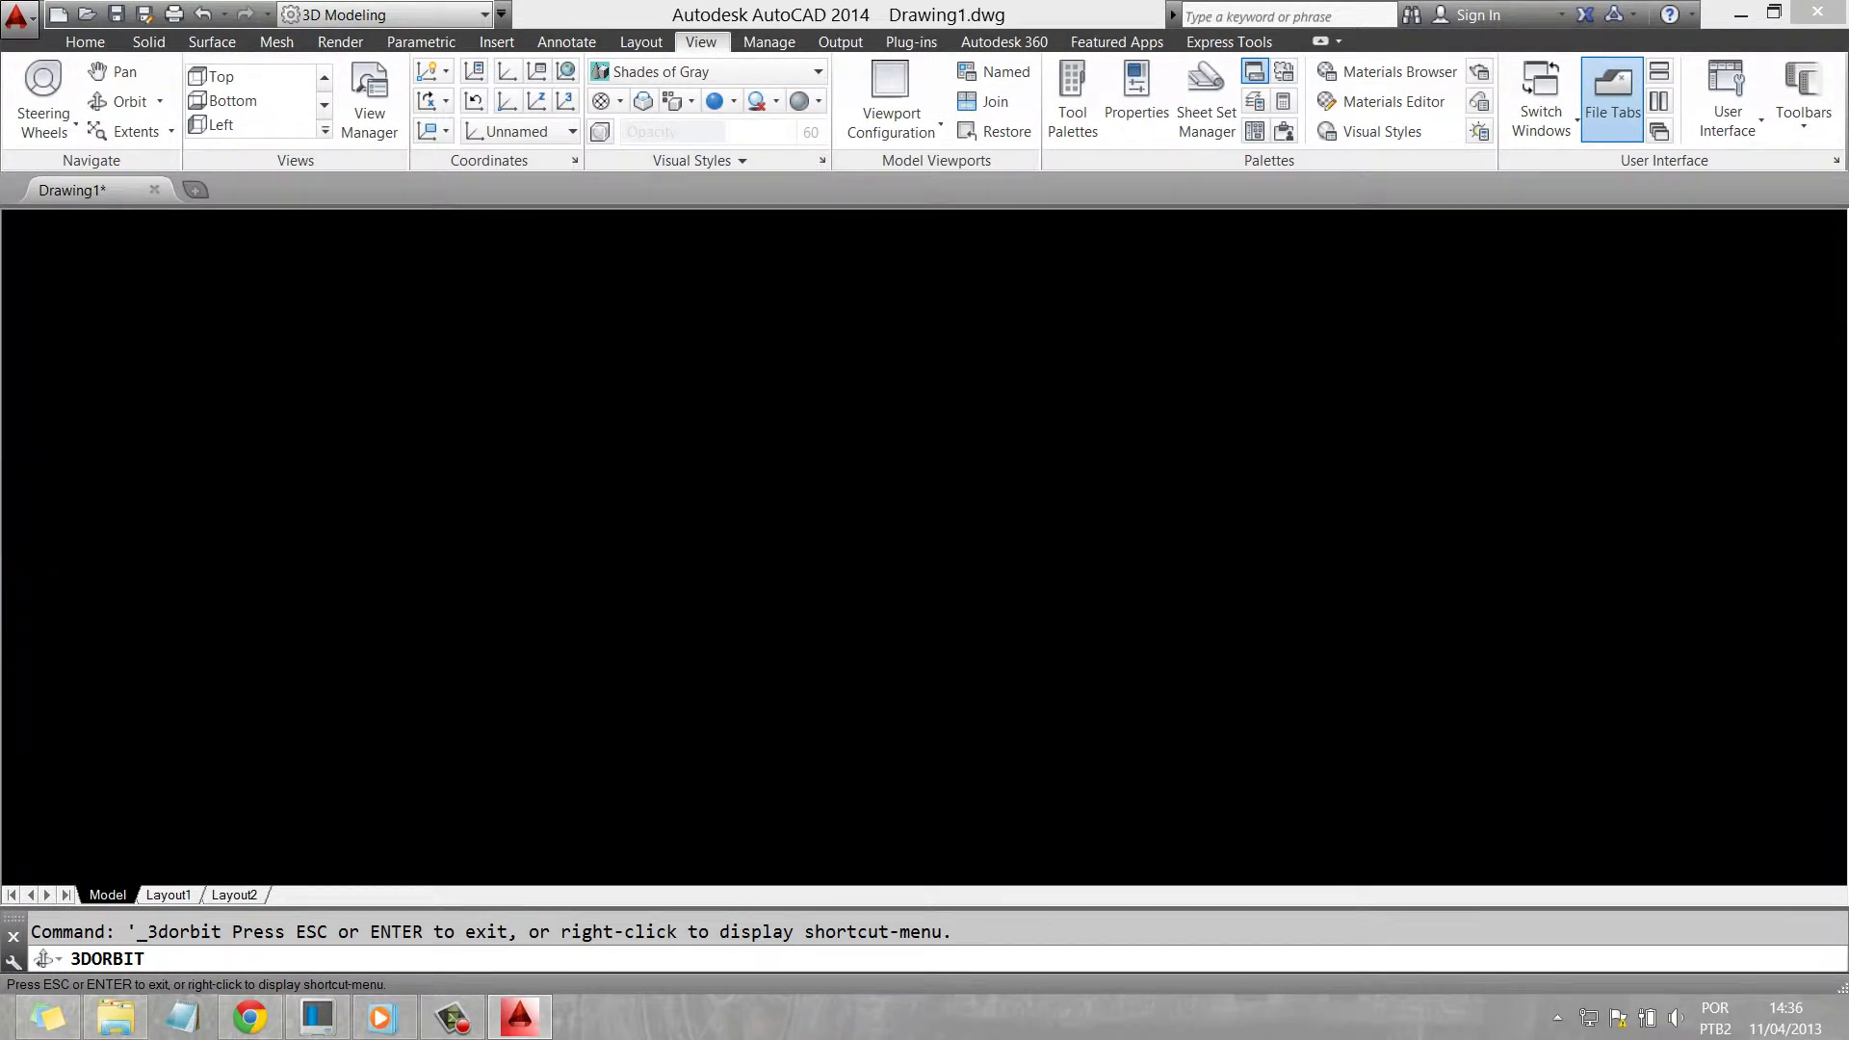
pyautogui.moveTo(867, 433); pyautogui.dragTo(867, 625)
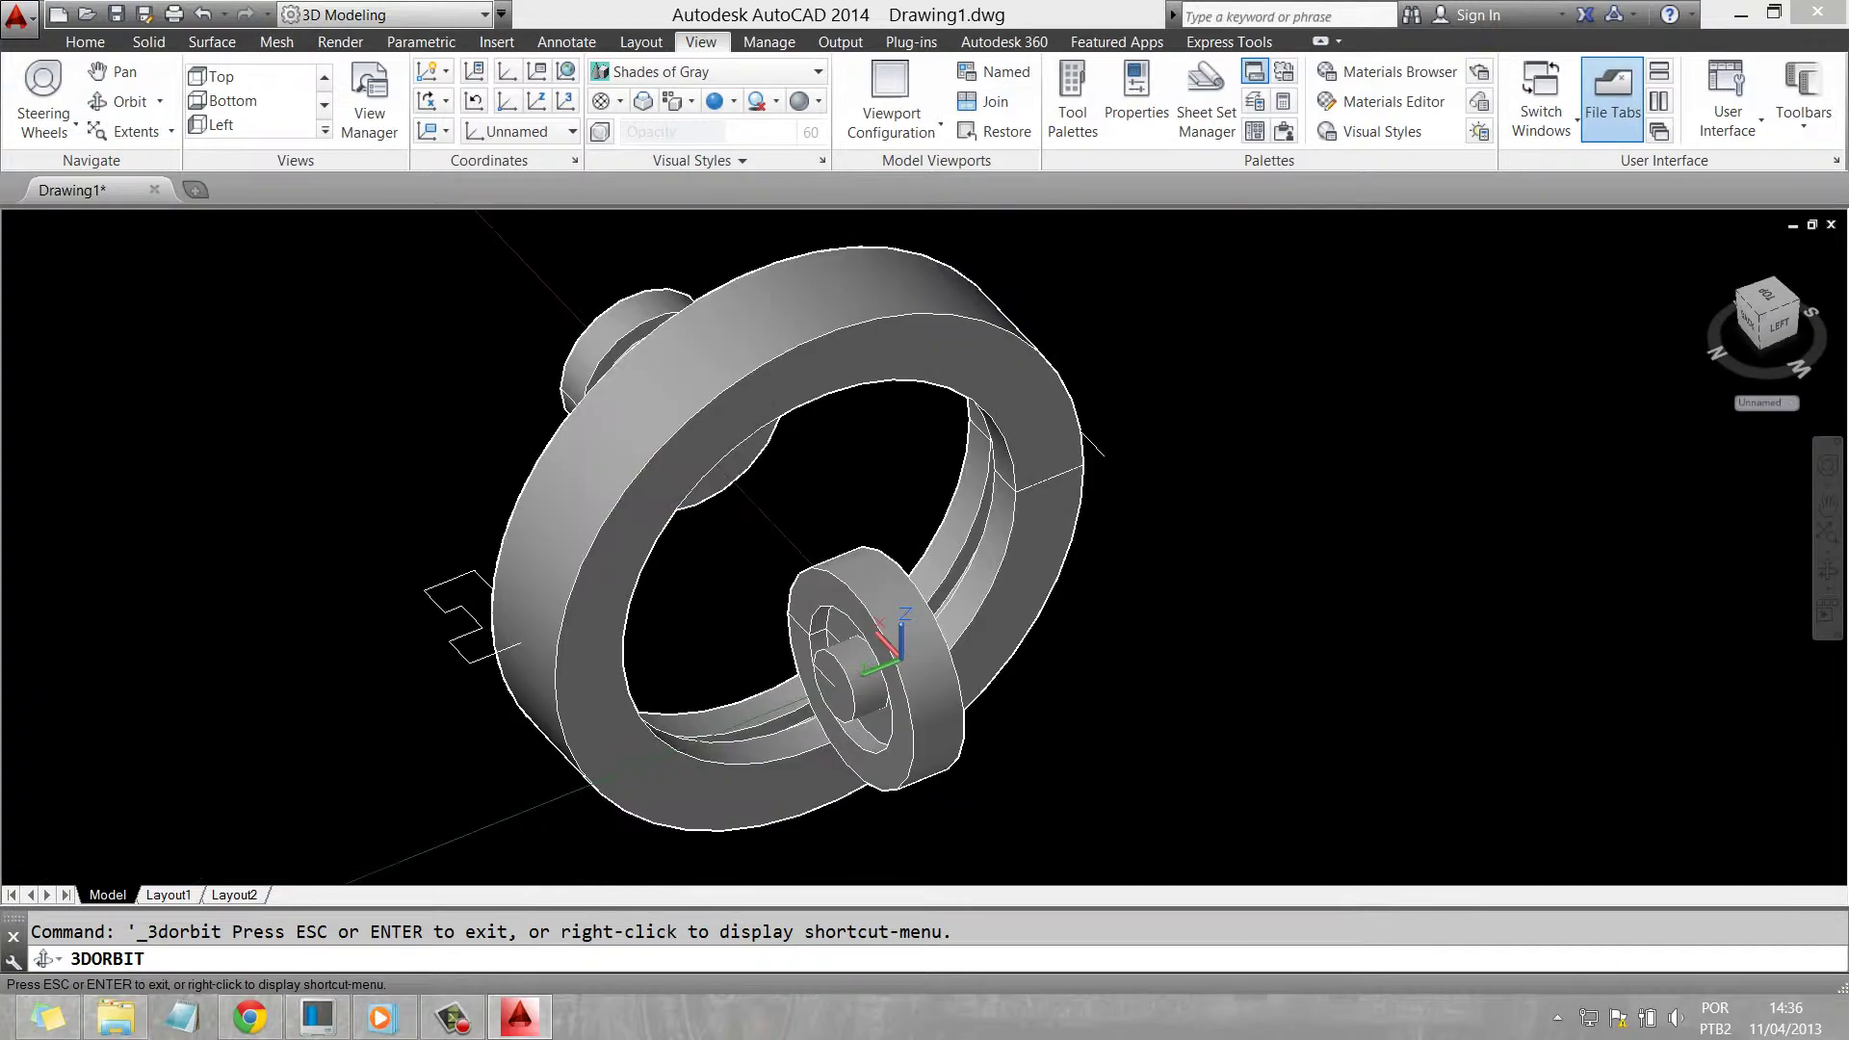
pyautogui.moveTo(867, 520); pyautogui.dragTo(953, 525)
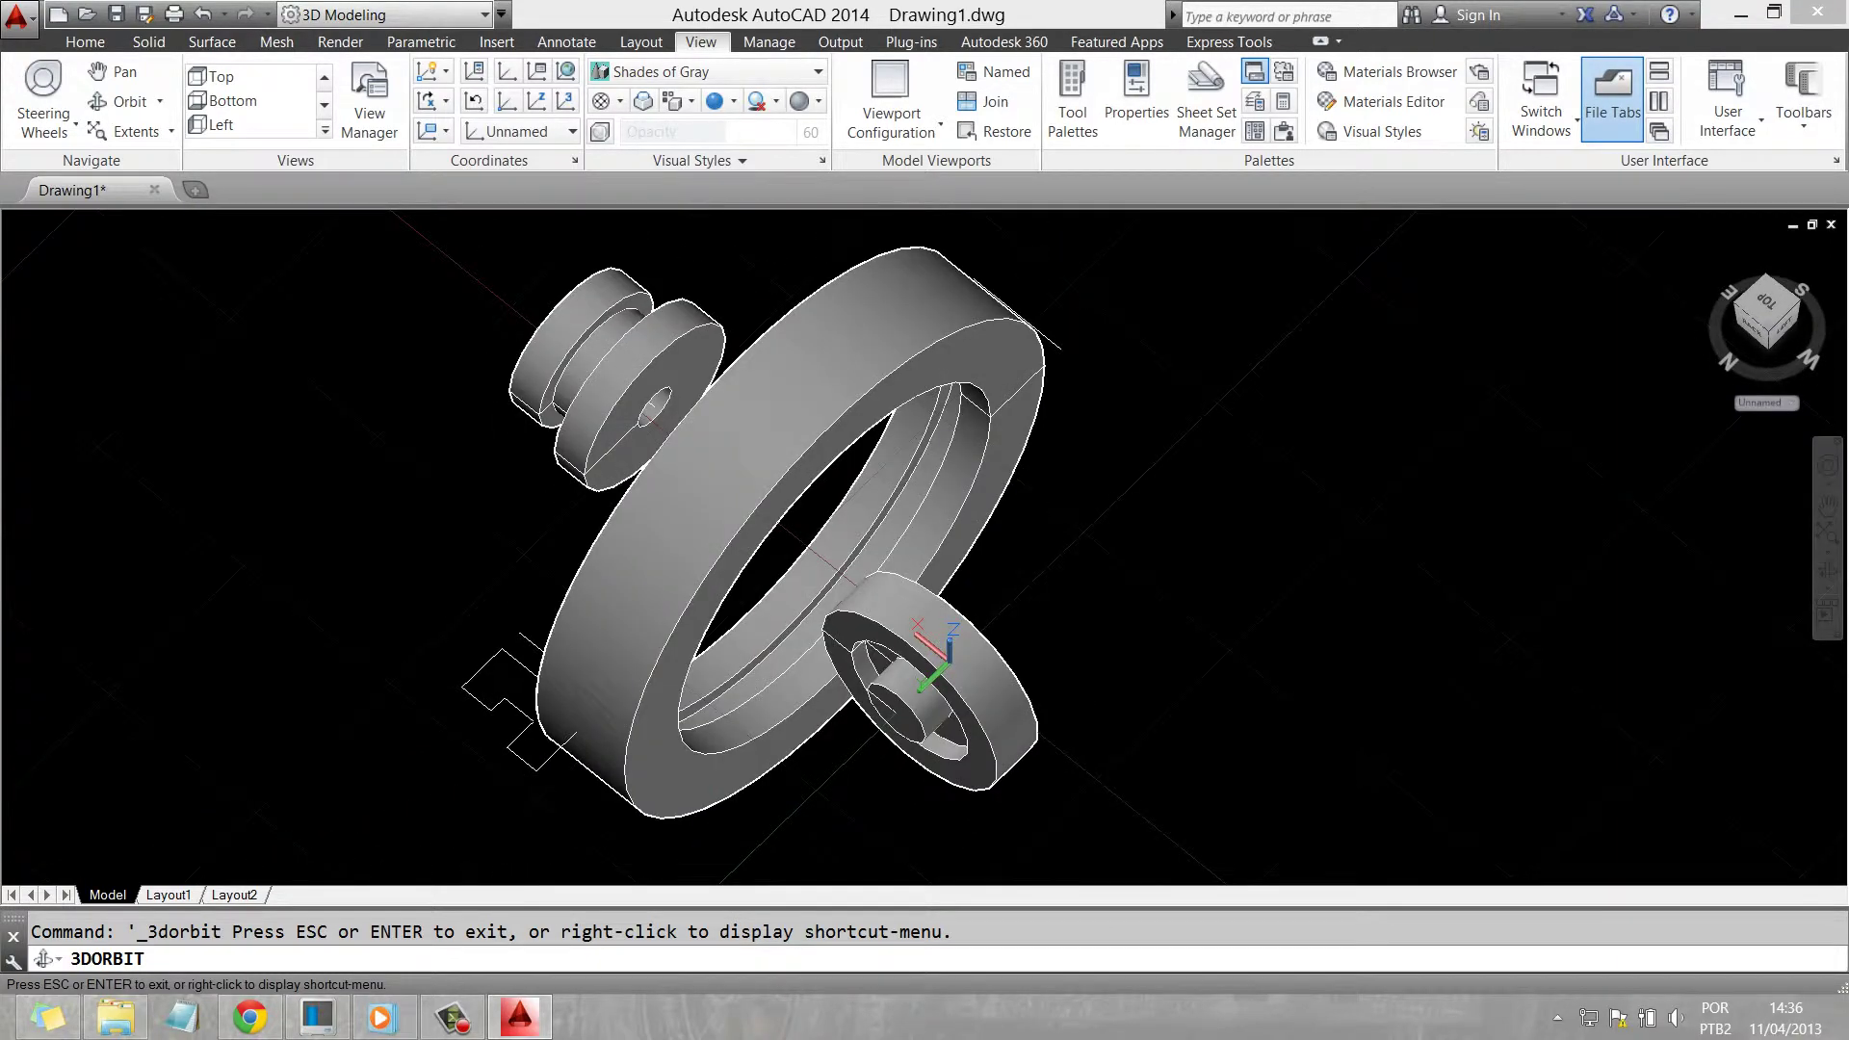
pyautogui.moveTo(809, 623)
pyautogui.mouseDown()
pyautogui.moveTo(885, 607)
pyautogui.moveTo(809, 624)
pyautogui.mouseUp()
pyautogui.scroll(-2, 568, 589)
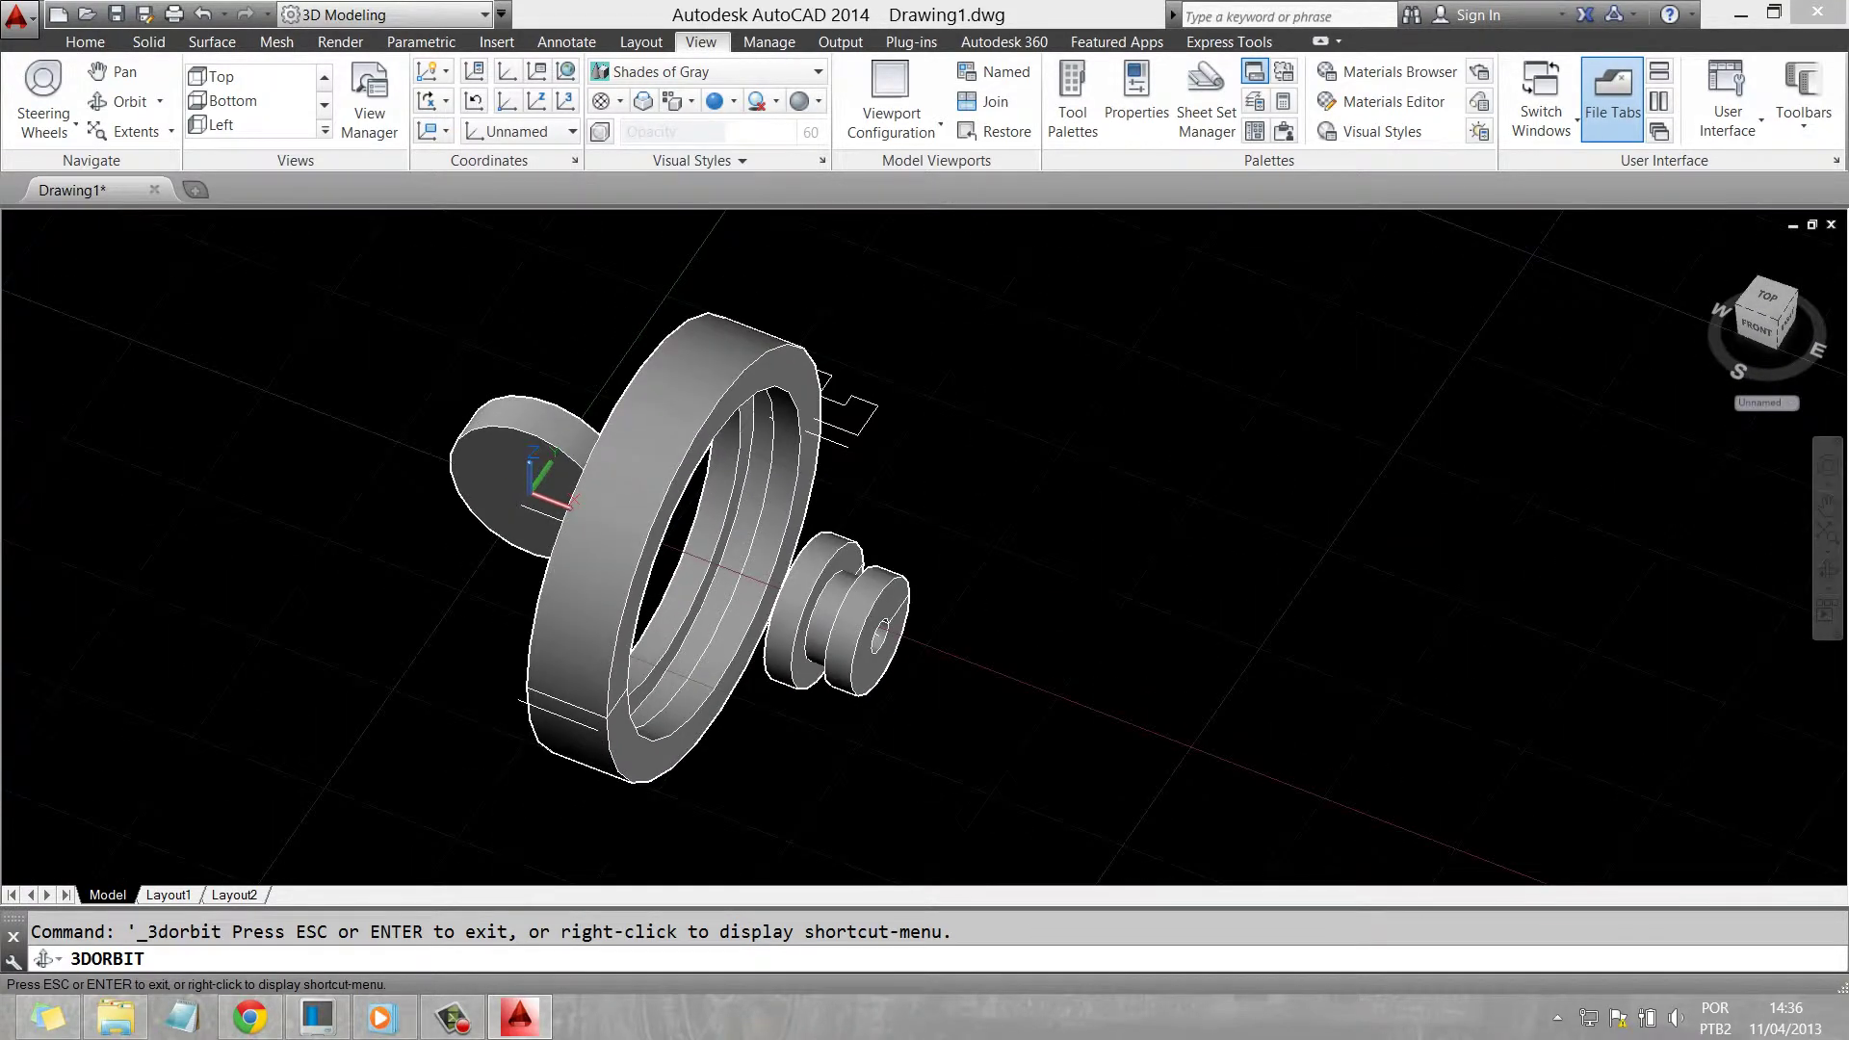
pyautogui.rightClick(621, 612)
# Undo back past the ring revolve so the flat stepped profile returns
pyautogui.press('Escape')
pyautogui.hotkey('ctrl', 'z')
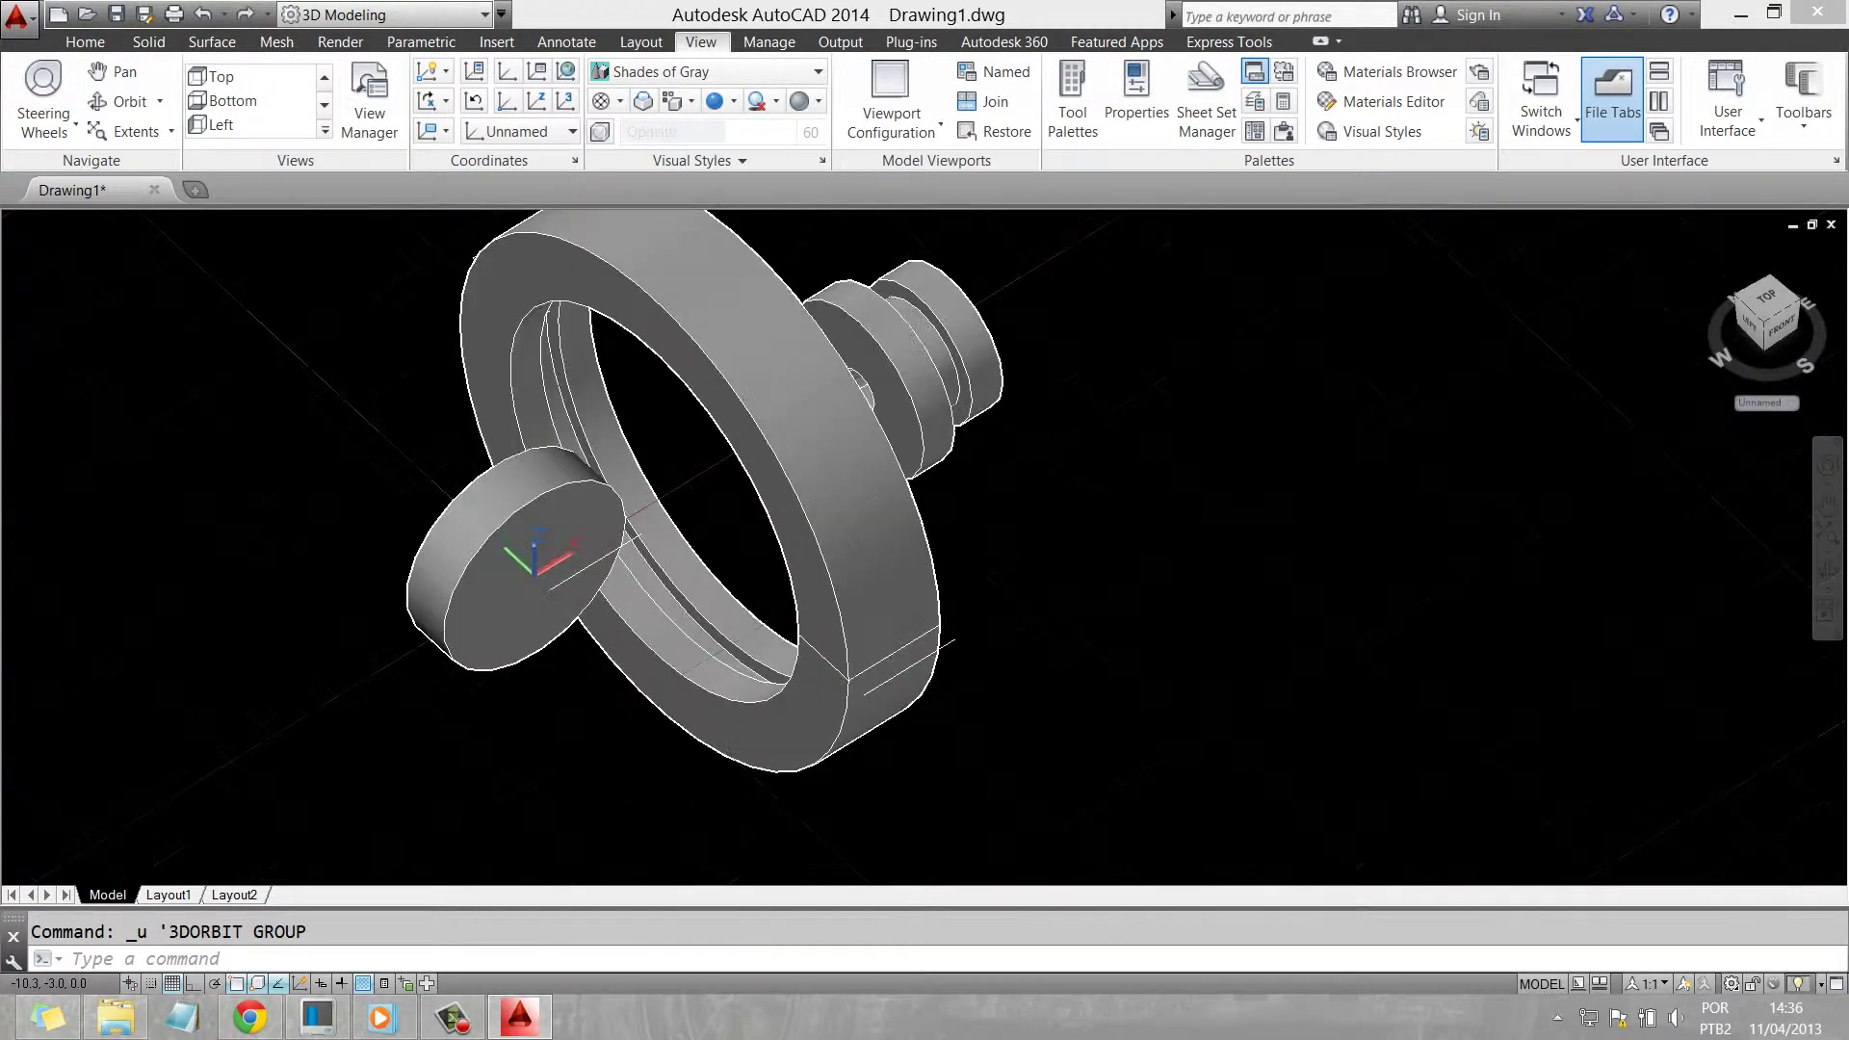
pyautogui.hotkey('ctrl', 'z')
pyautogui.hotkey('ctrl', 'z')
pyautogui.hotkey('ctrl', 'z')
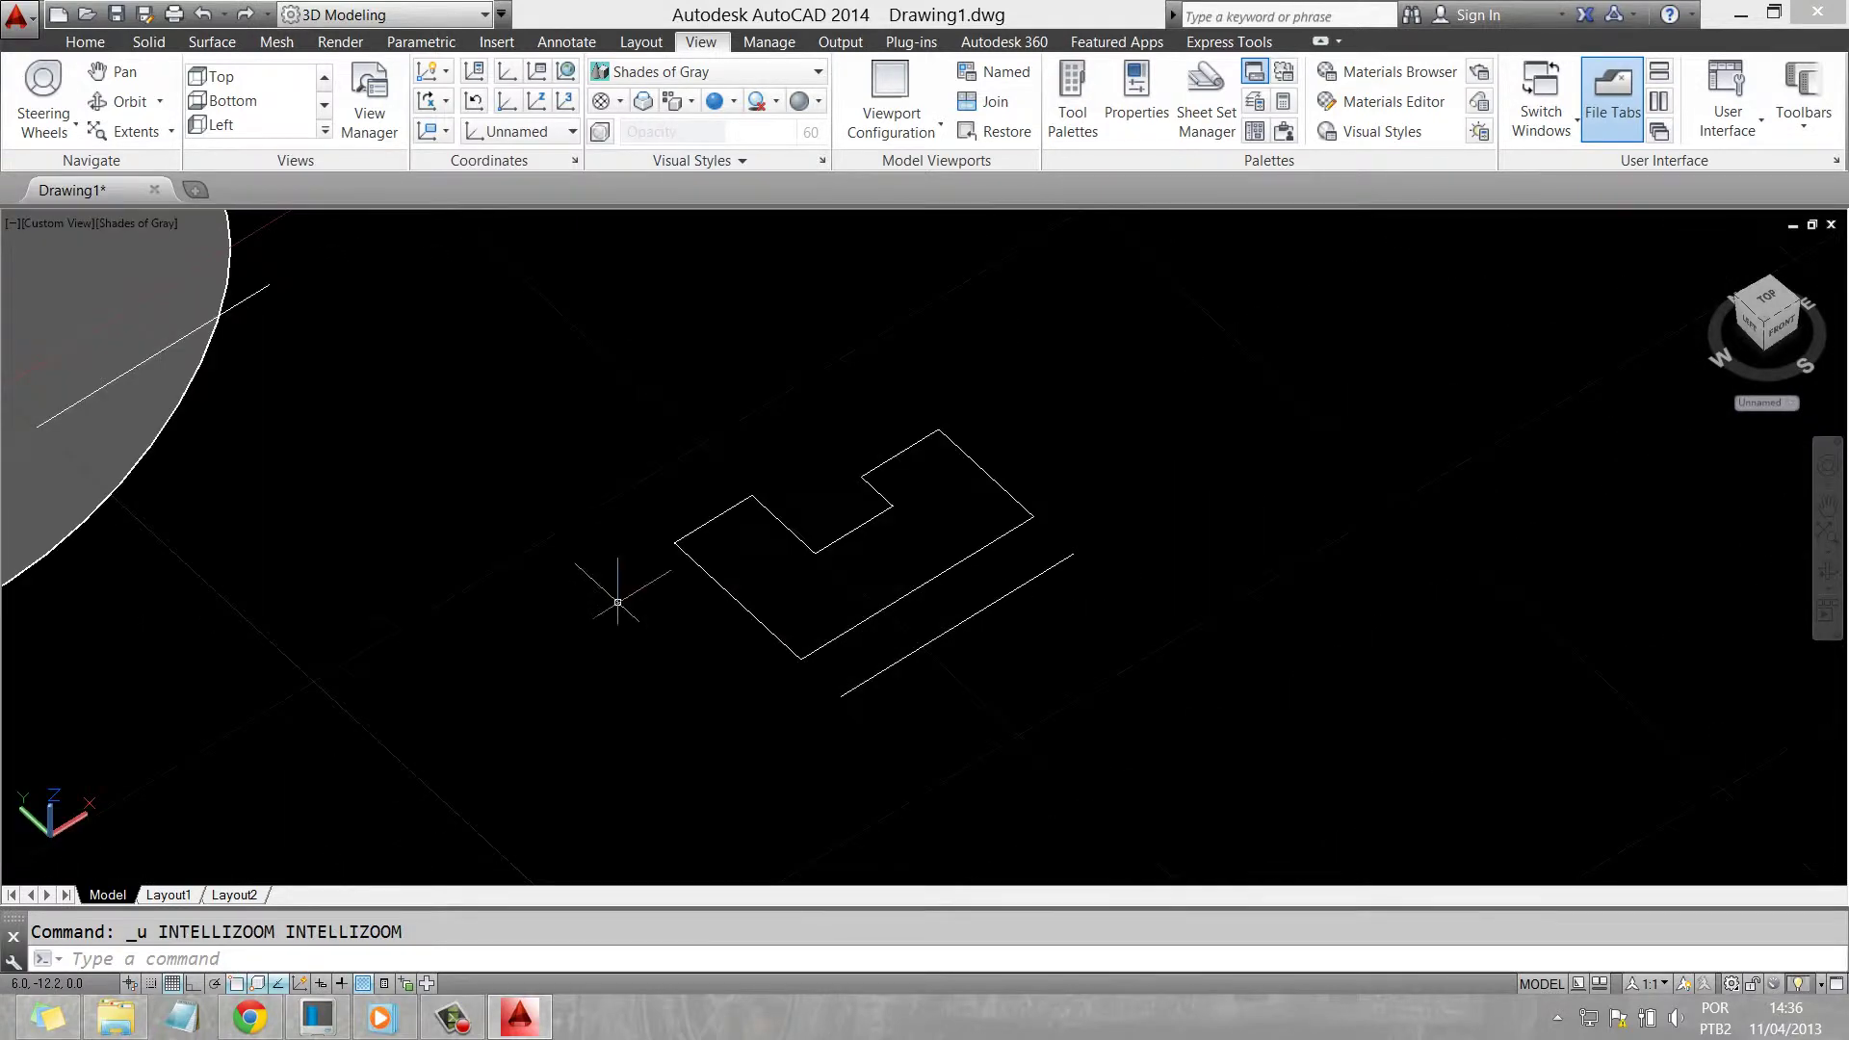
pyautogui.hotkey('ctrl', 'z')
pyautogui.scroll(-3, 769, 618)
pyautogui.scroll(-1, 768, 618)
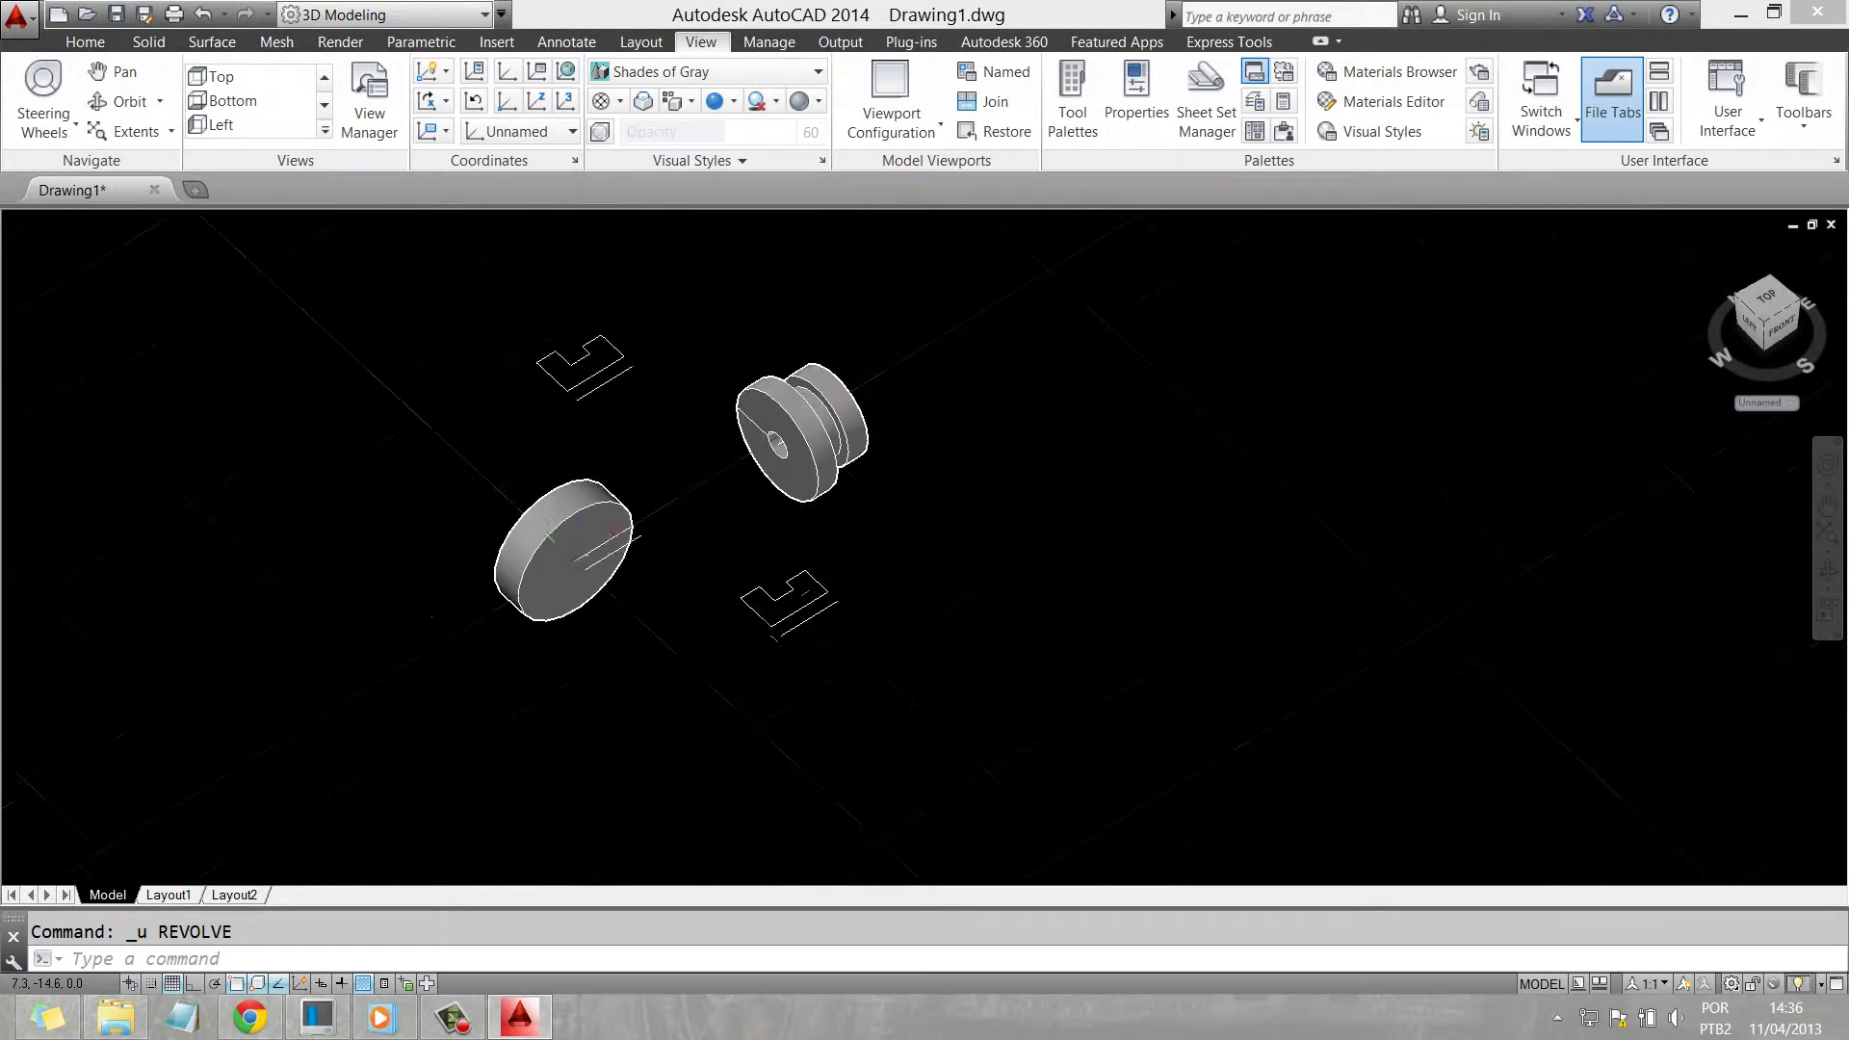
# Move the stepped profile to open space at upper right, beyond the pulley
pyautogui.click(933, 682)
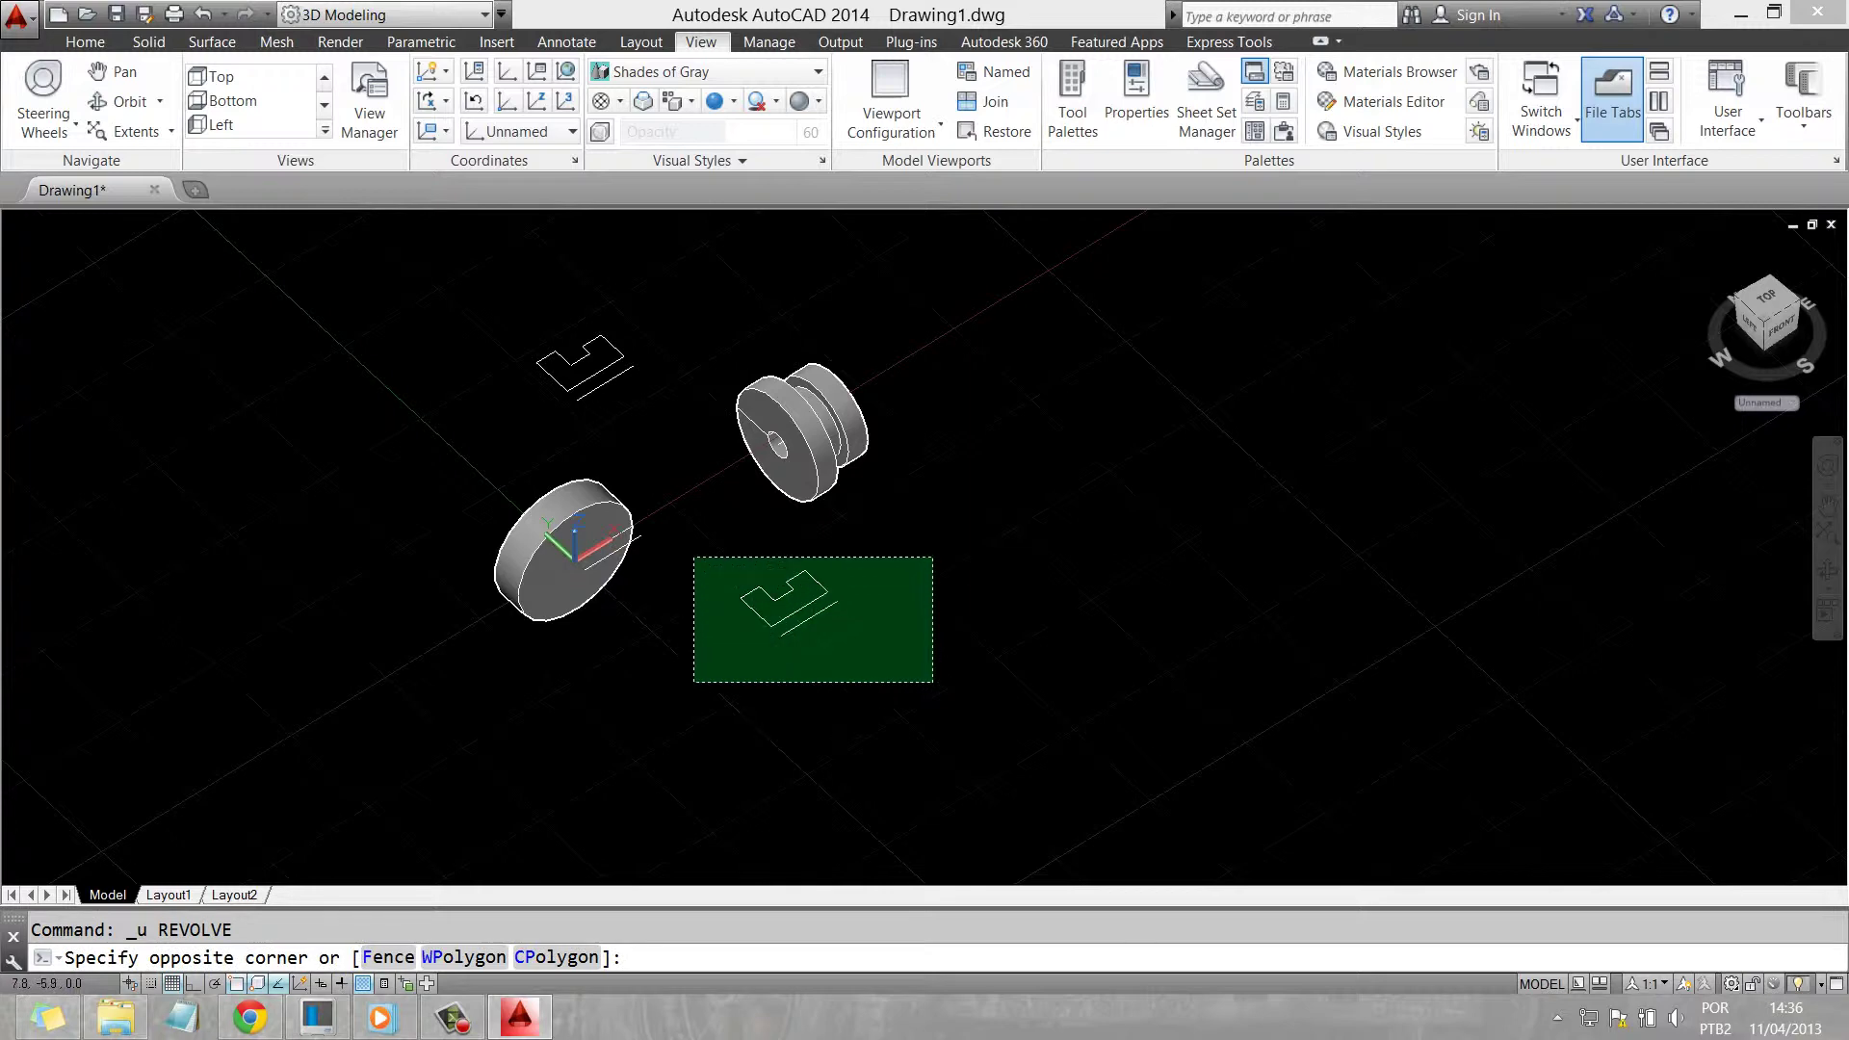
pyautogui.click(693, 556)
pyautogui.write('m')
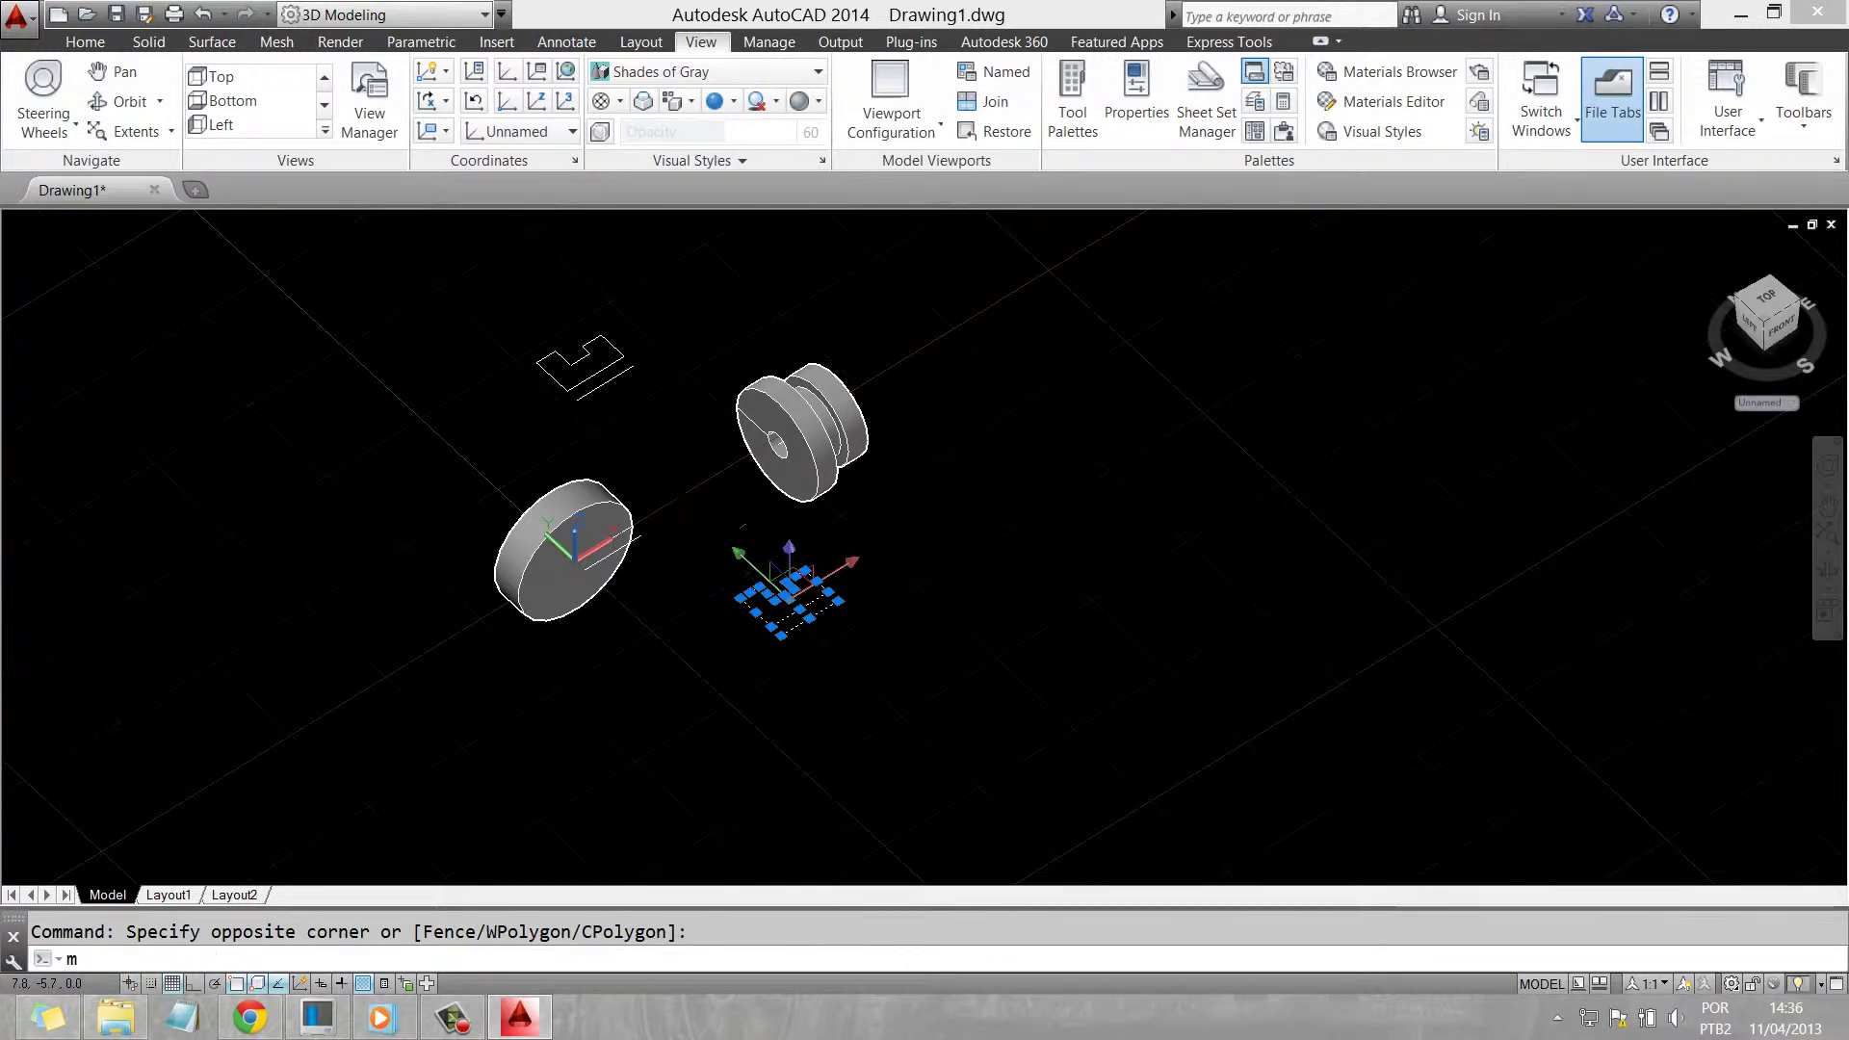
pyautogui.press('Return')
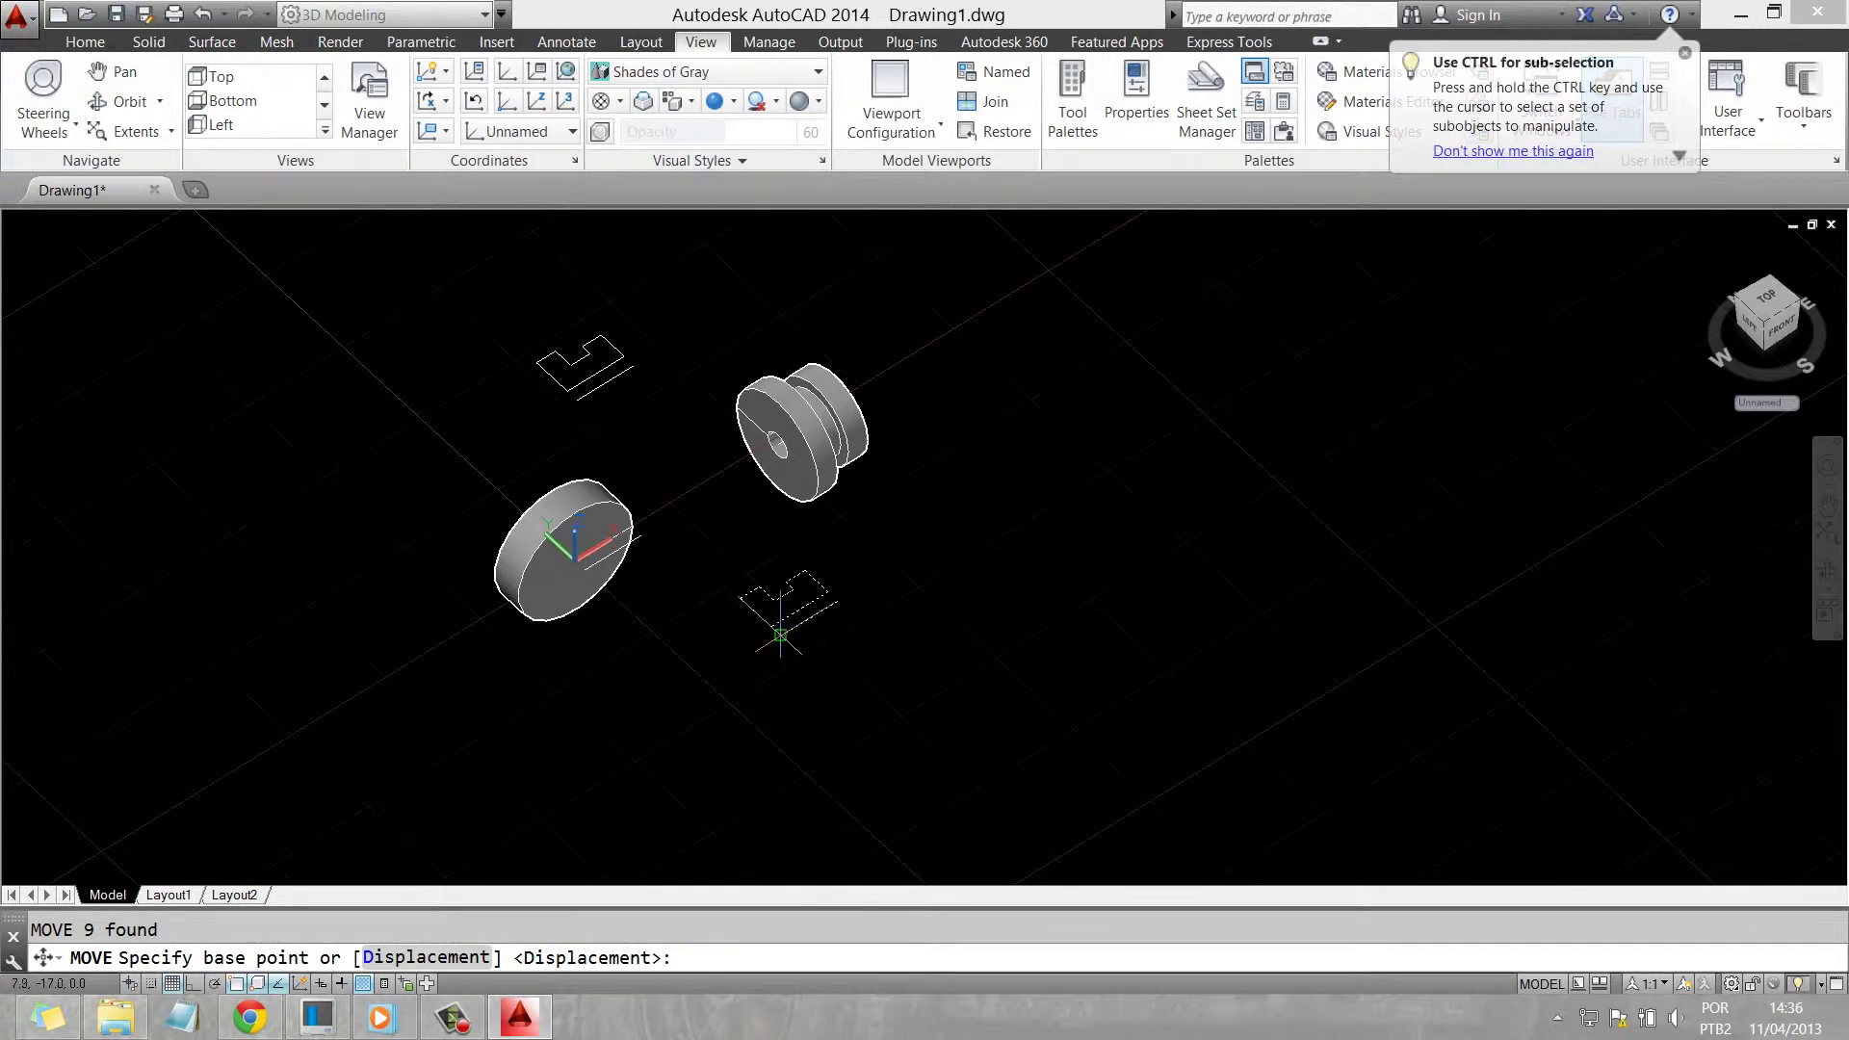
pyautogui.click(780, 636)
pyautogui.click(996, 358)
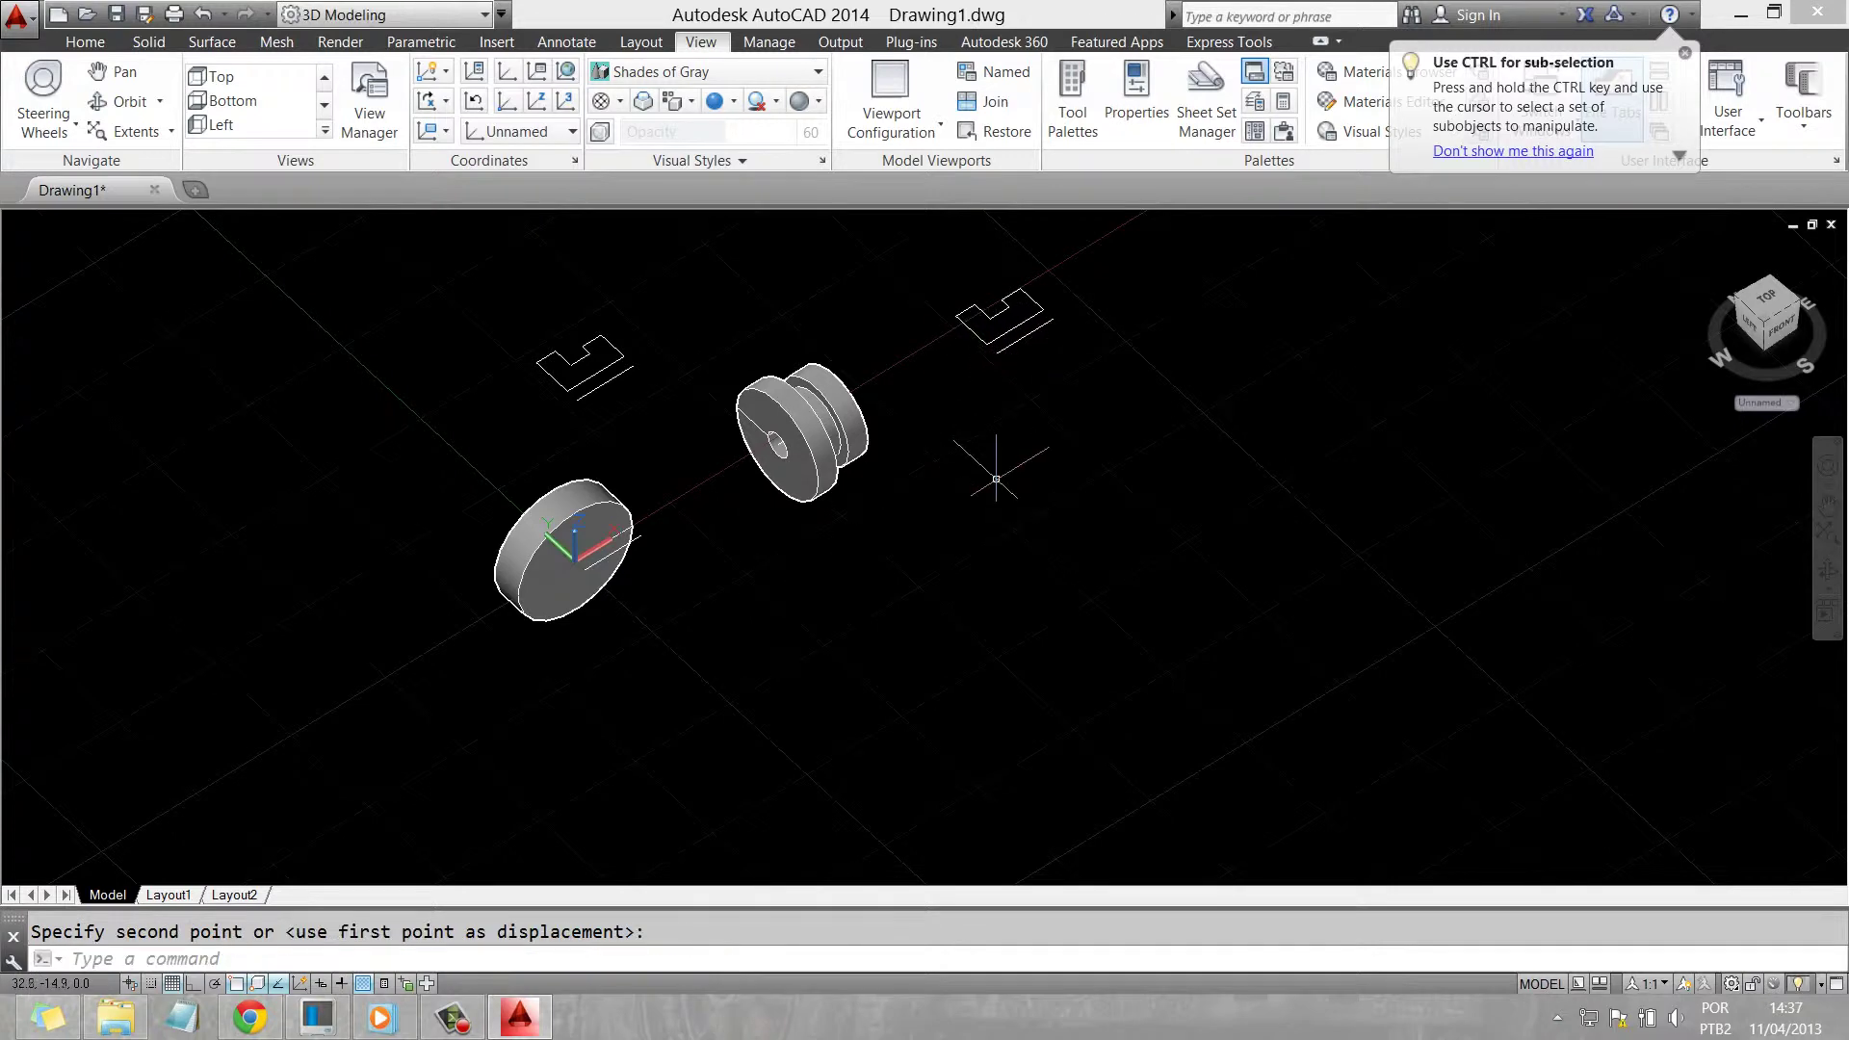
pyautogui.moveTo(924, 539)
pyautogui.mouseDown(button='middle')
pyautogui.moveTo(797, 651)
pyautogui.moveTo(799, 707)
pyautogui.mouseUp(button='middle')
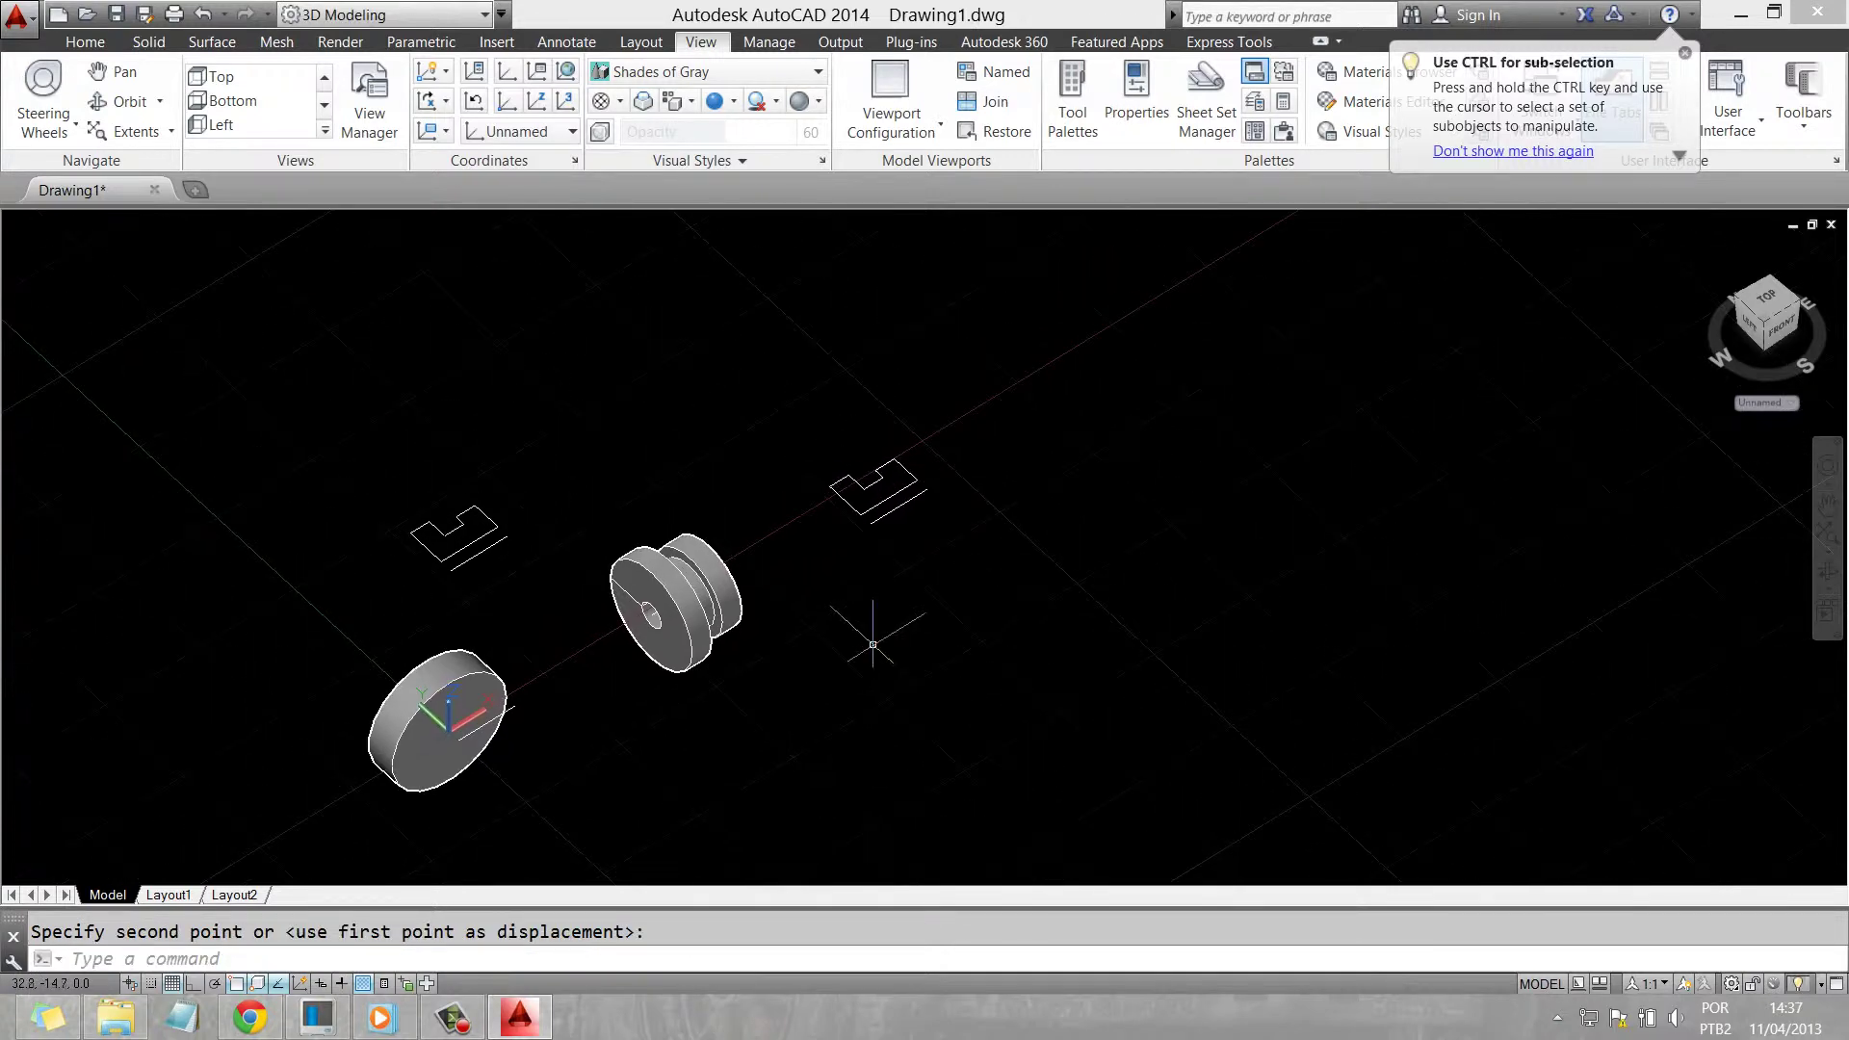
pyautogui.press('Escape')
pyautogui.scroll(2, 868, 493)
pyautogui.scroll(3, 847, 510)
pyautogui.write('re')
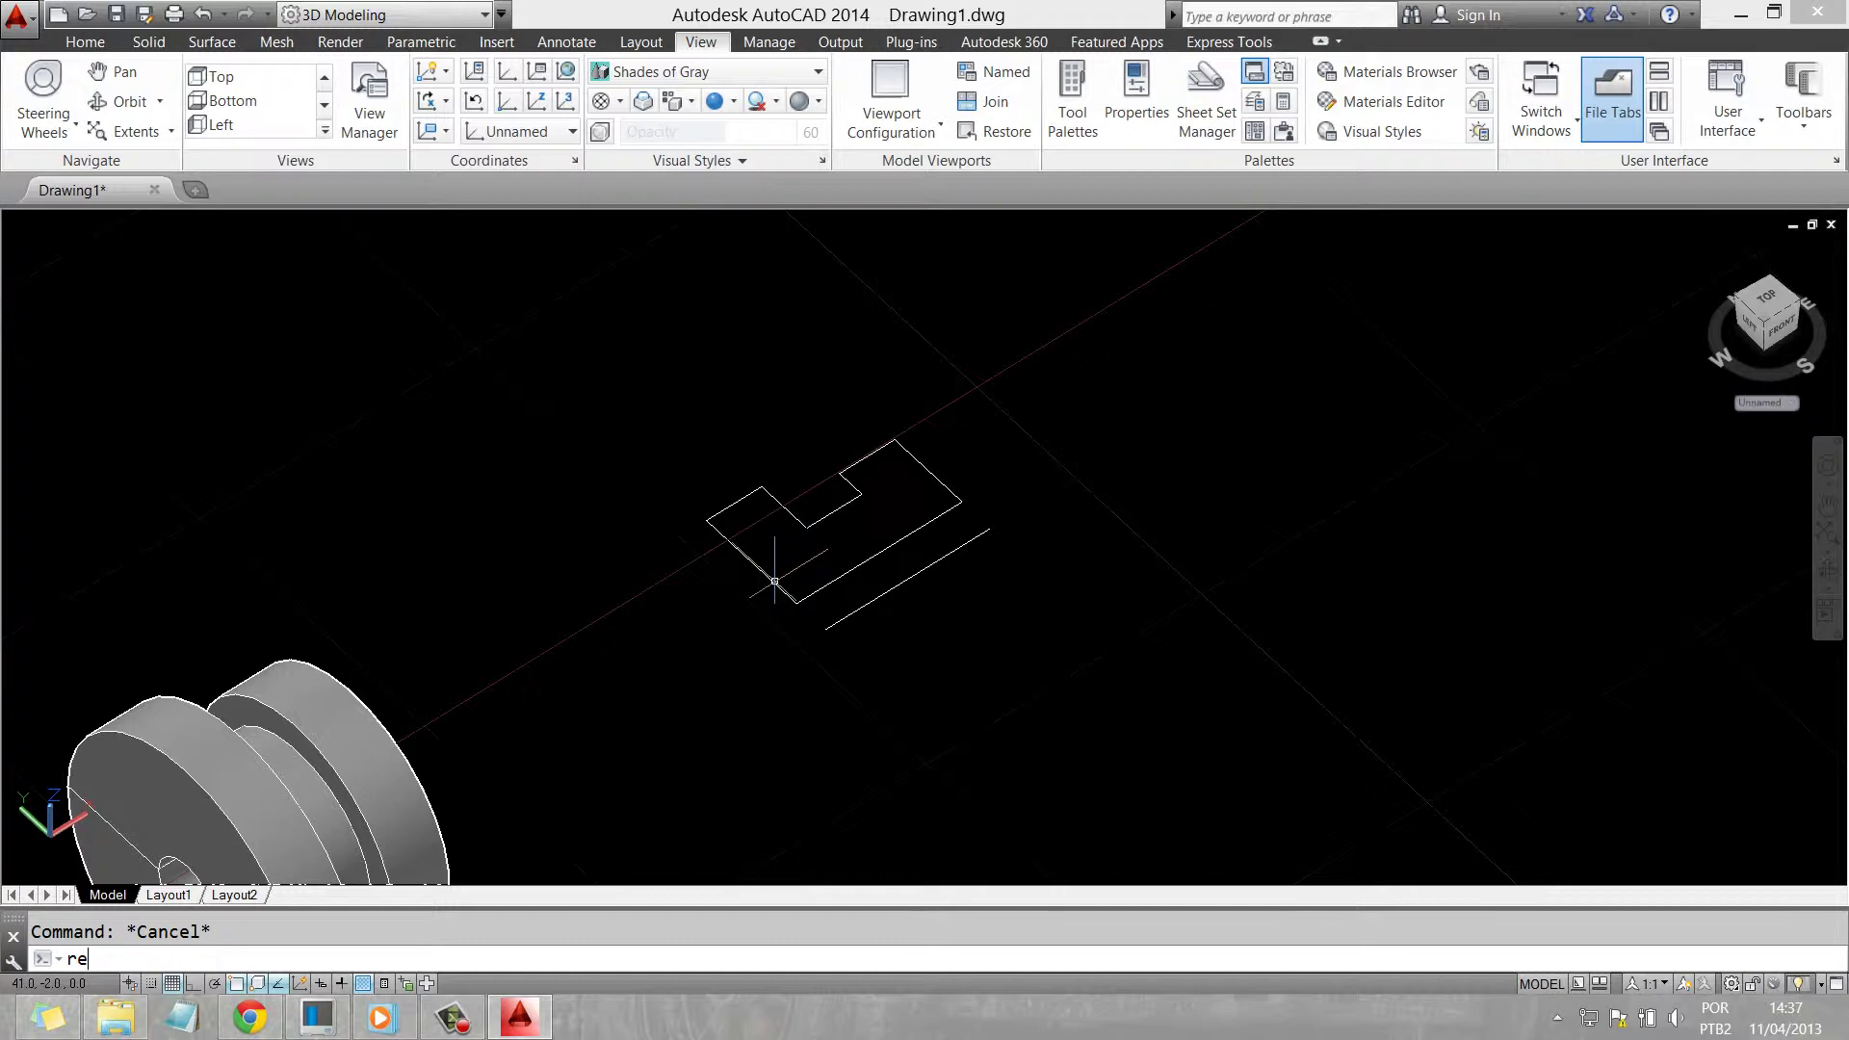
# Revolve the stepped profile 360° about its lower line into a hollow sleeve
pyautogui.write('v')
pyautogui.press('Return')
pyautogui.click(835, 605)
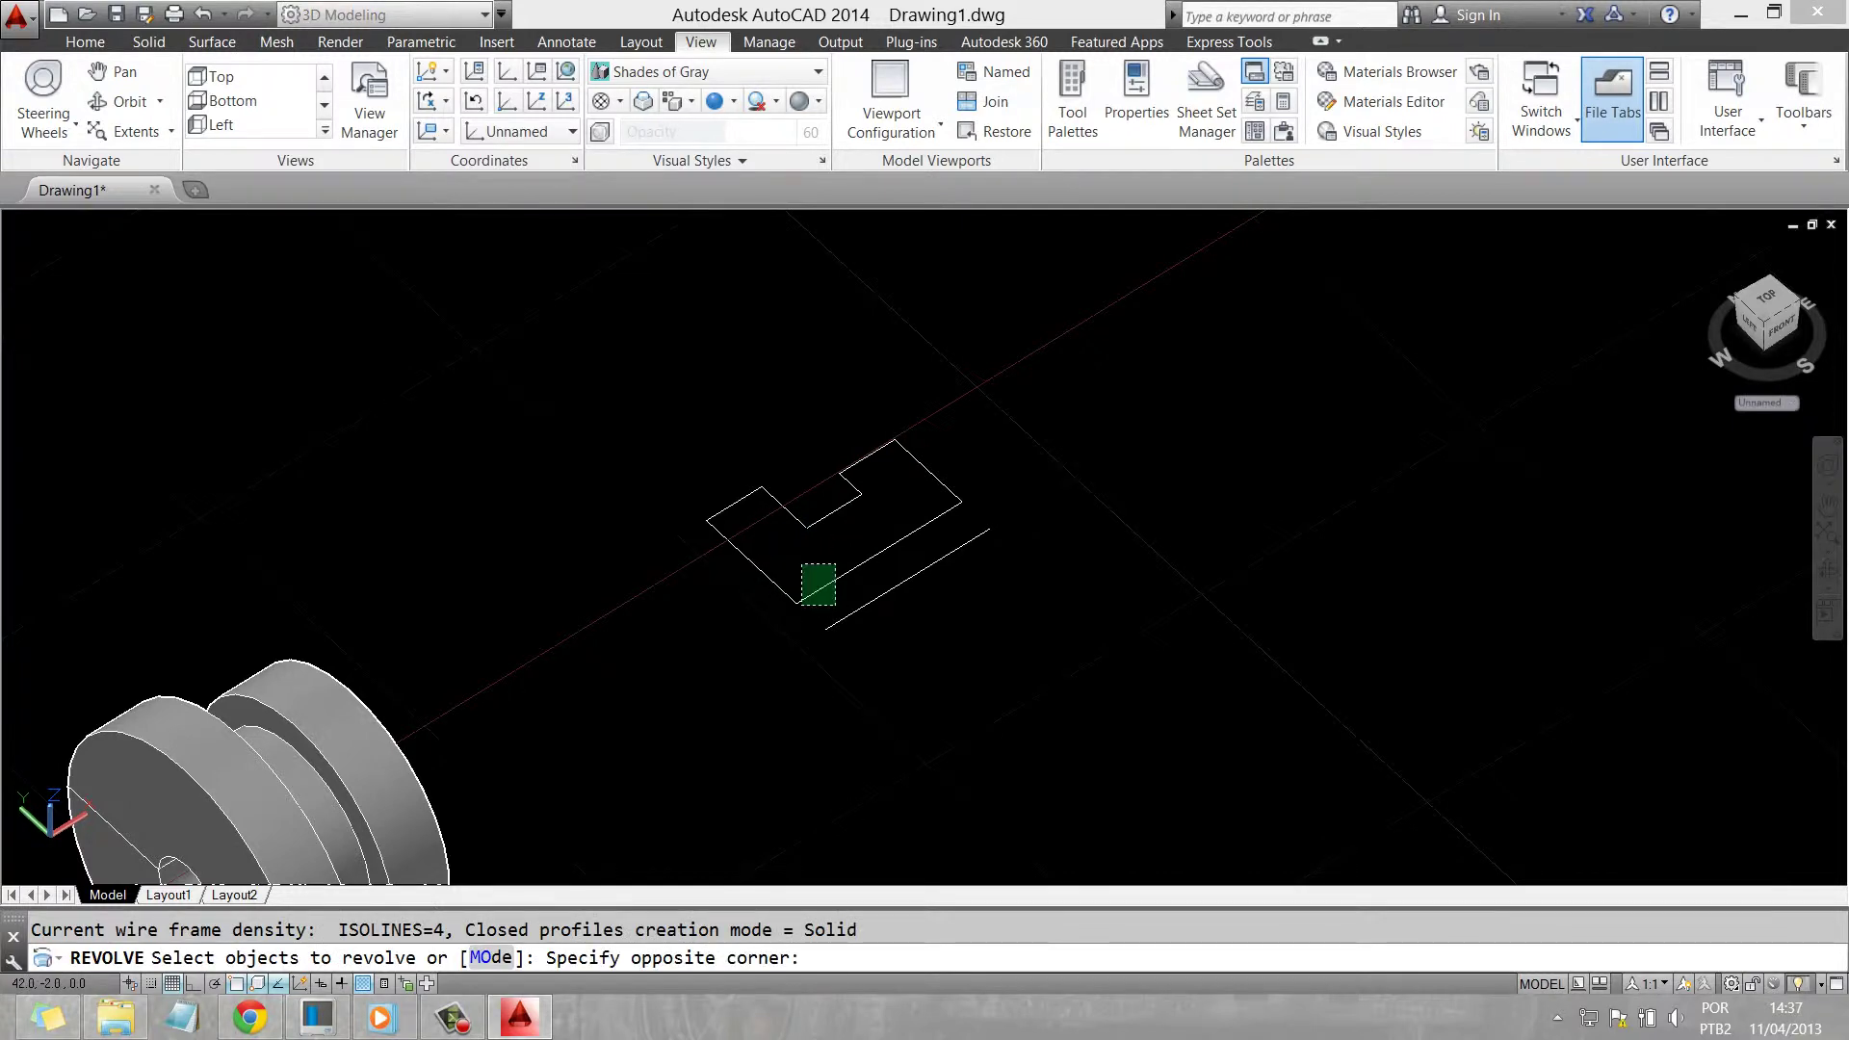
pyautogui.click(656, 472)
pyautogui.click(942, 489)
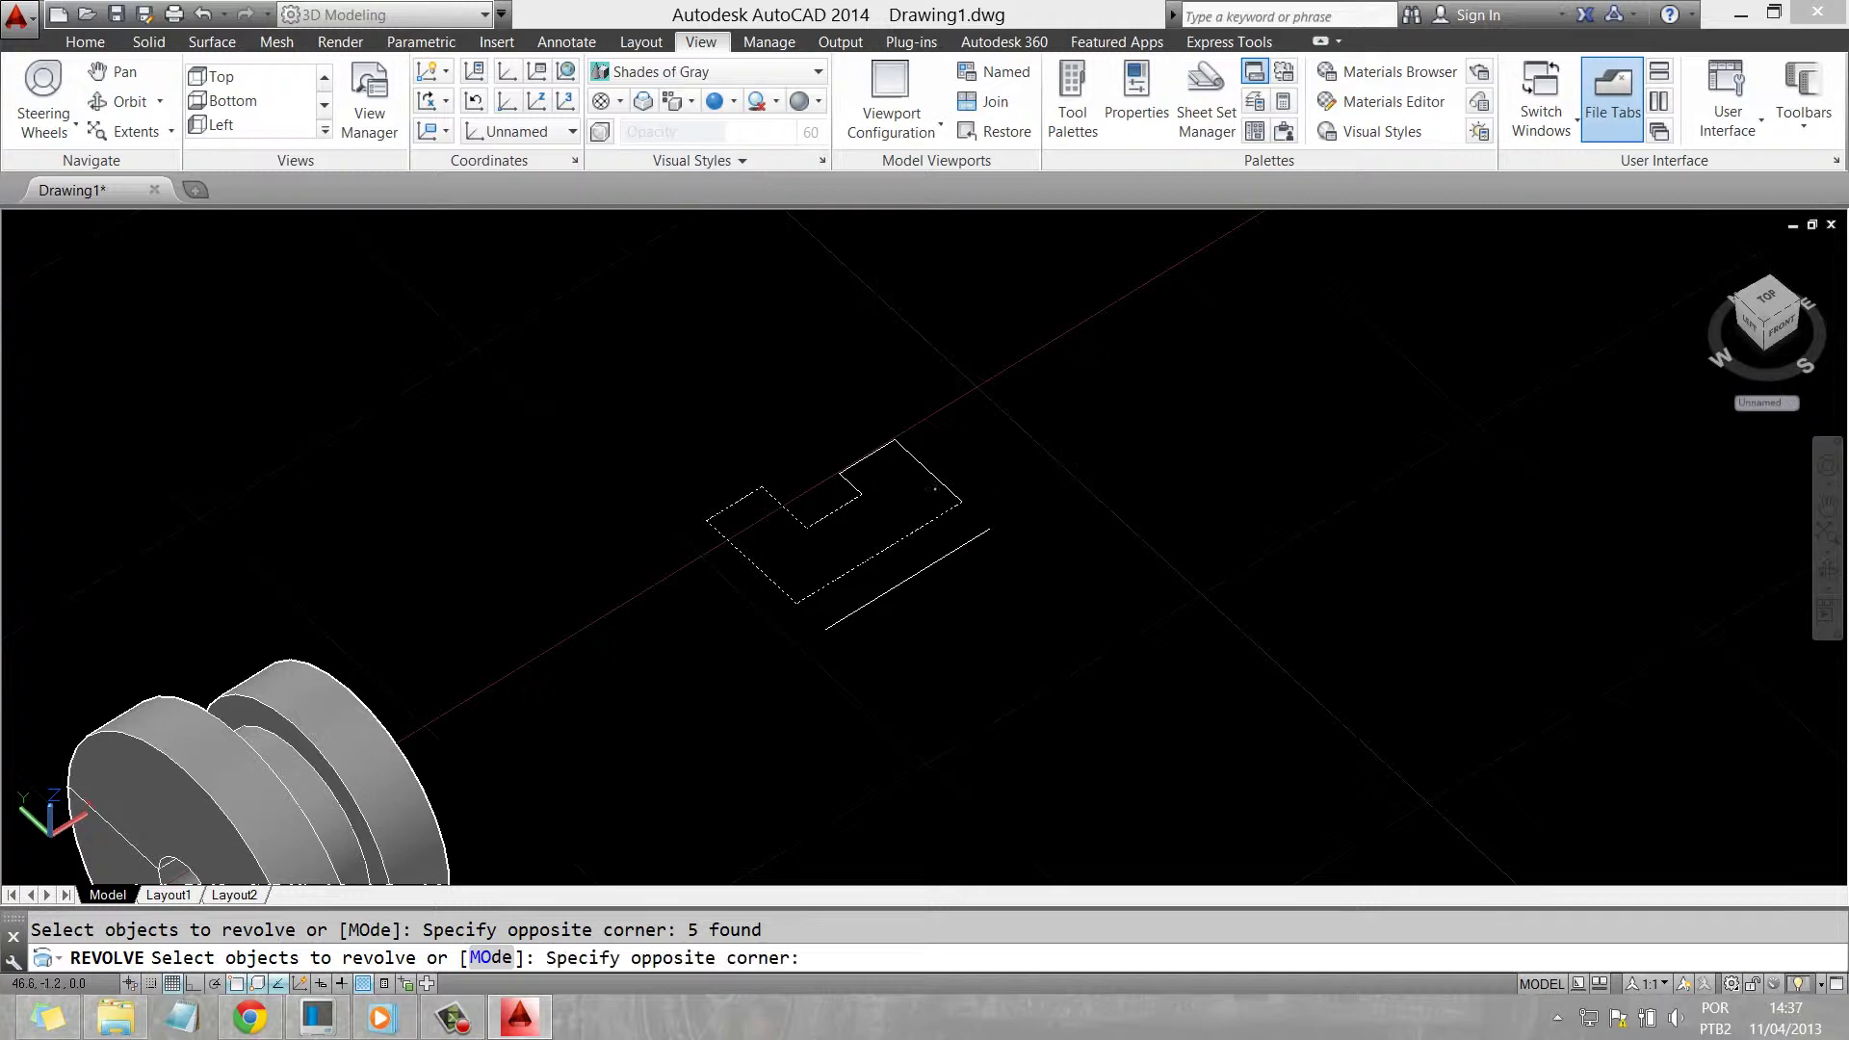
pyautogui.click(780, 411)
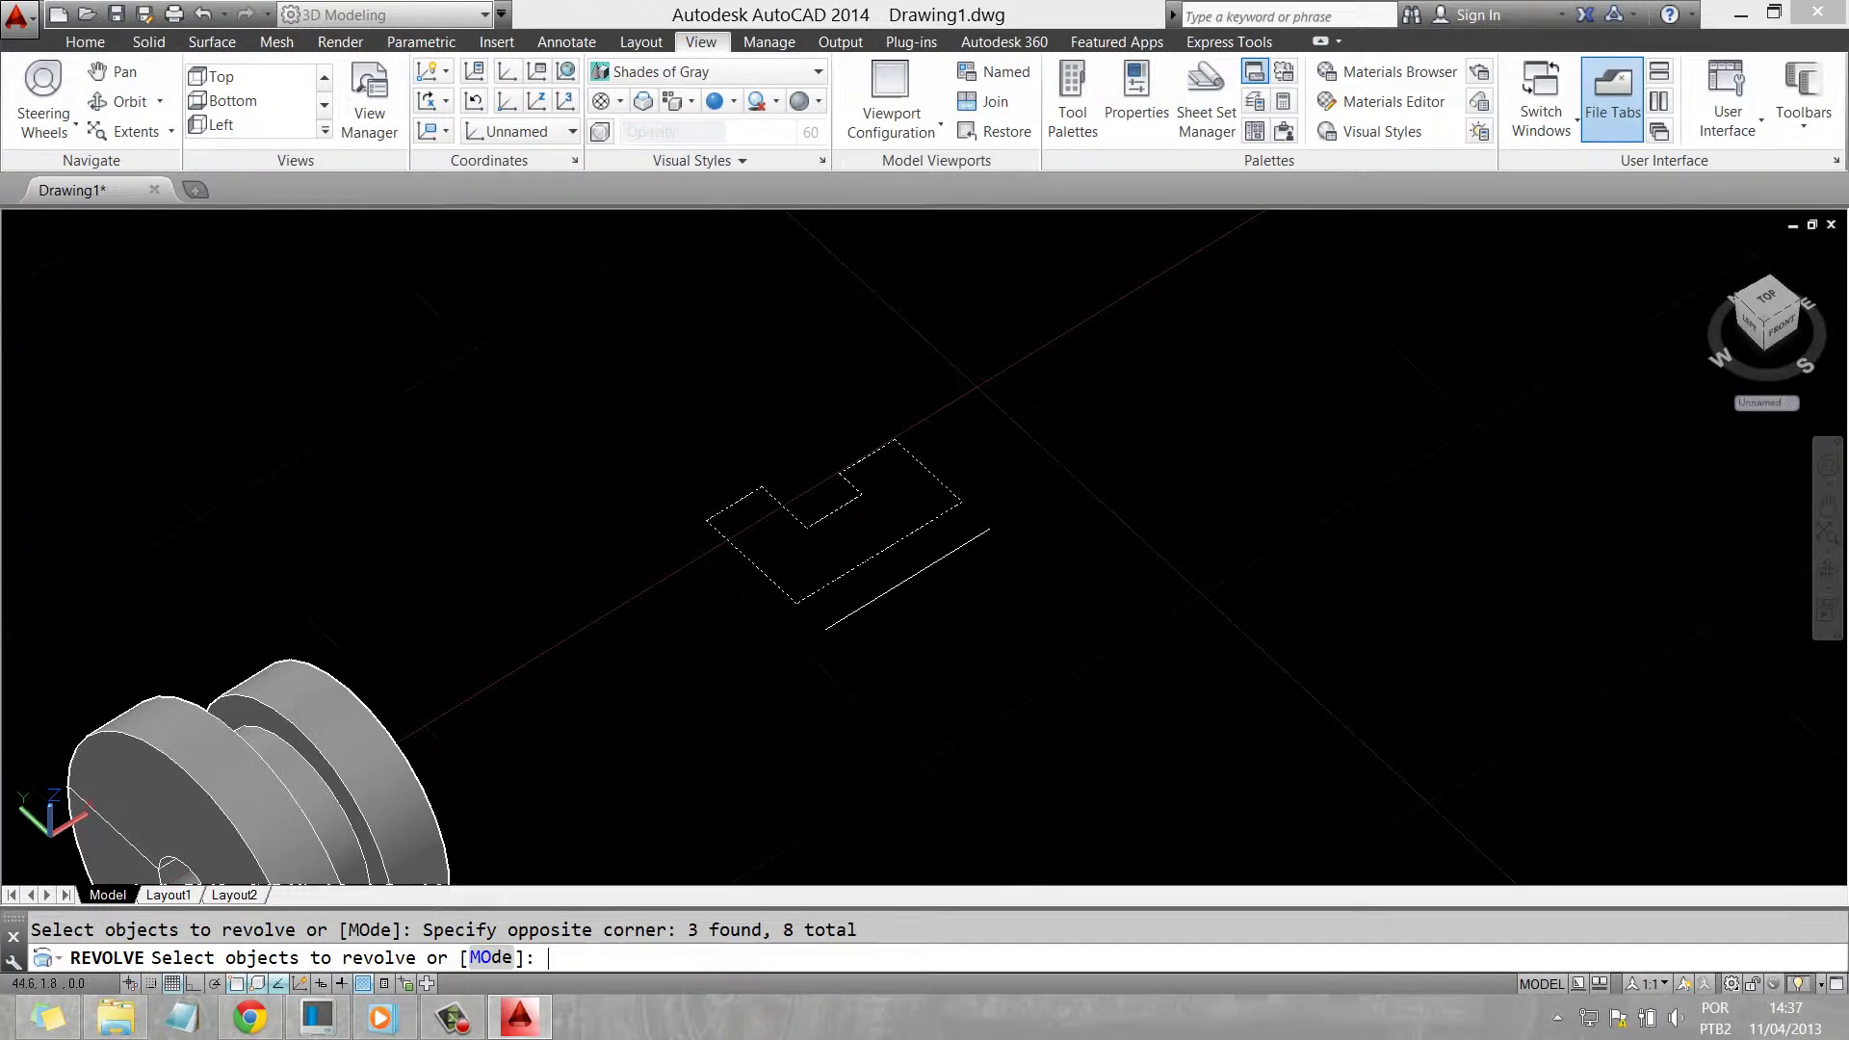
pyautogui.press('Return')
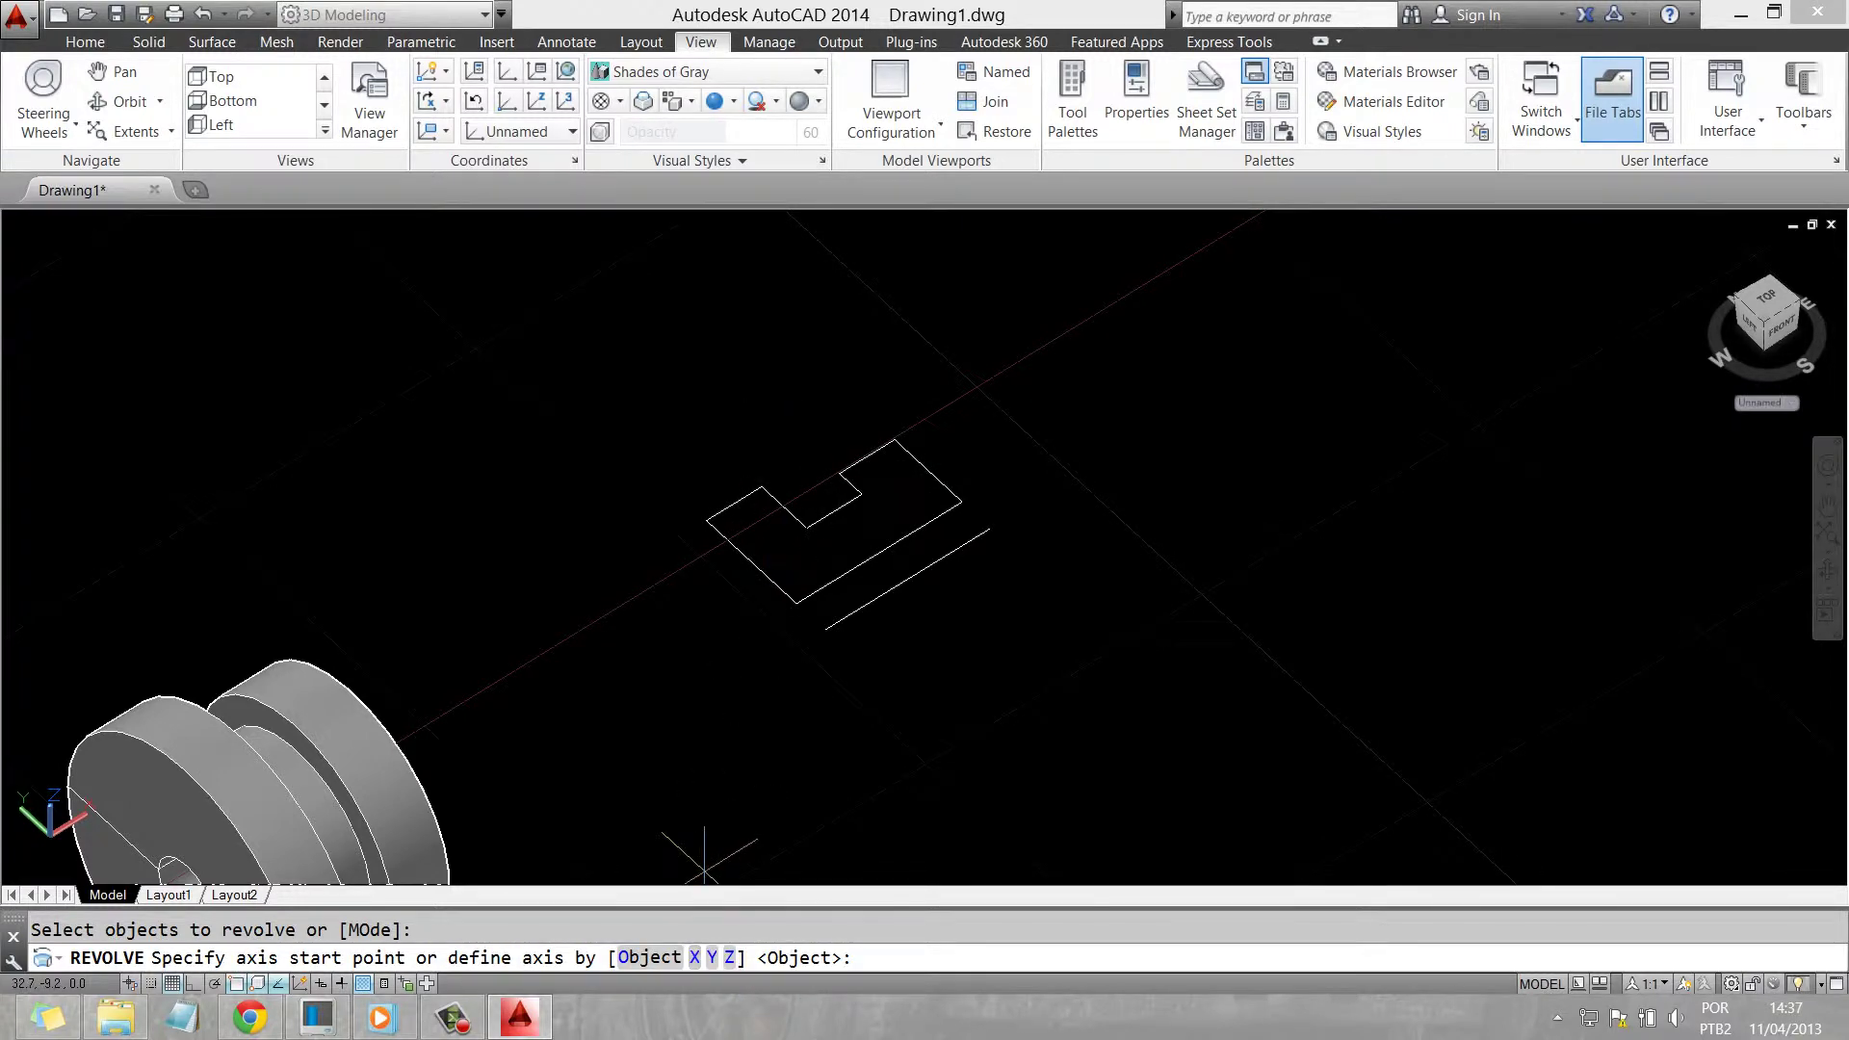
pyautogui.press('Return')
pyautogui.click(907, 577)
pyautogui.write('360')
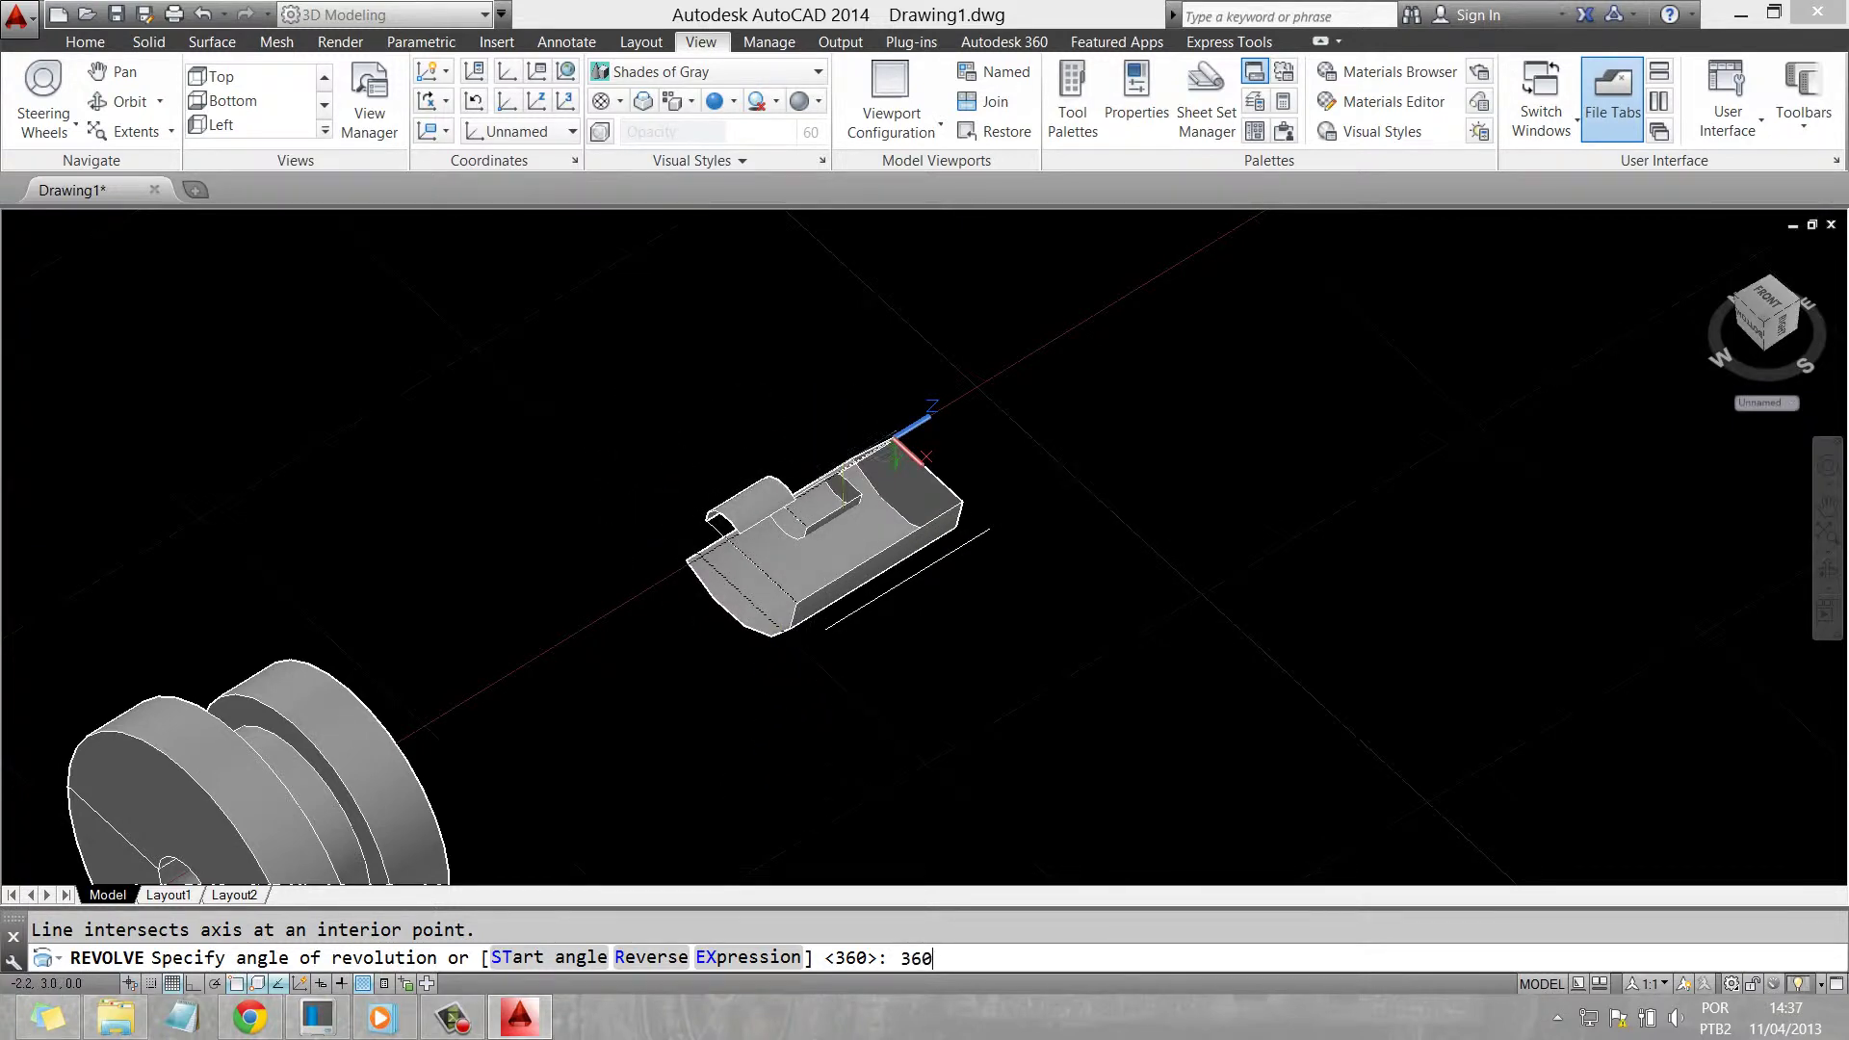
pyautogui.press('Return')
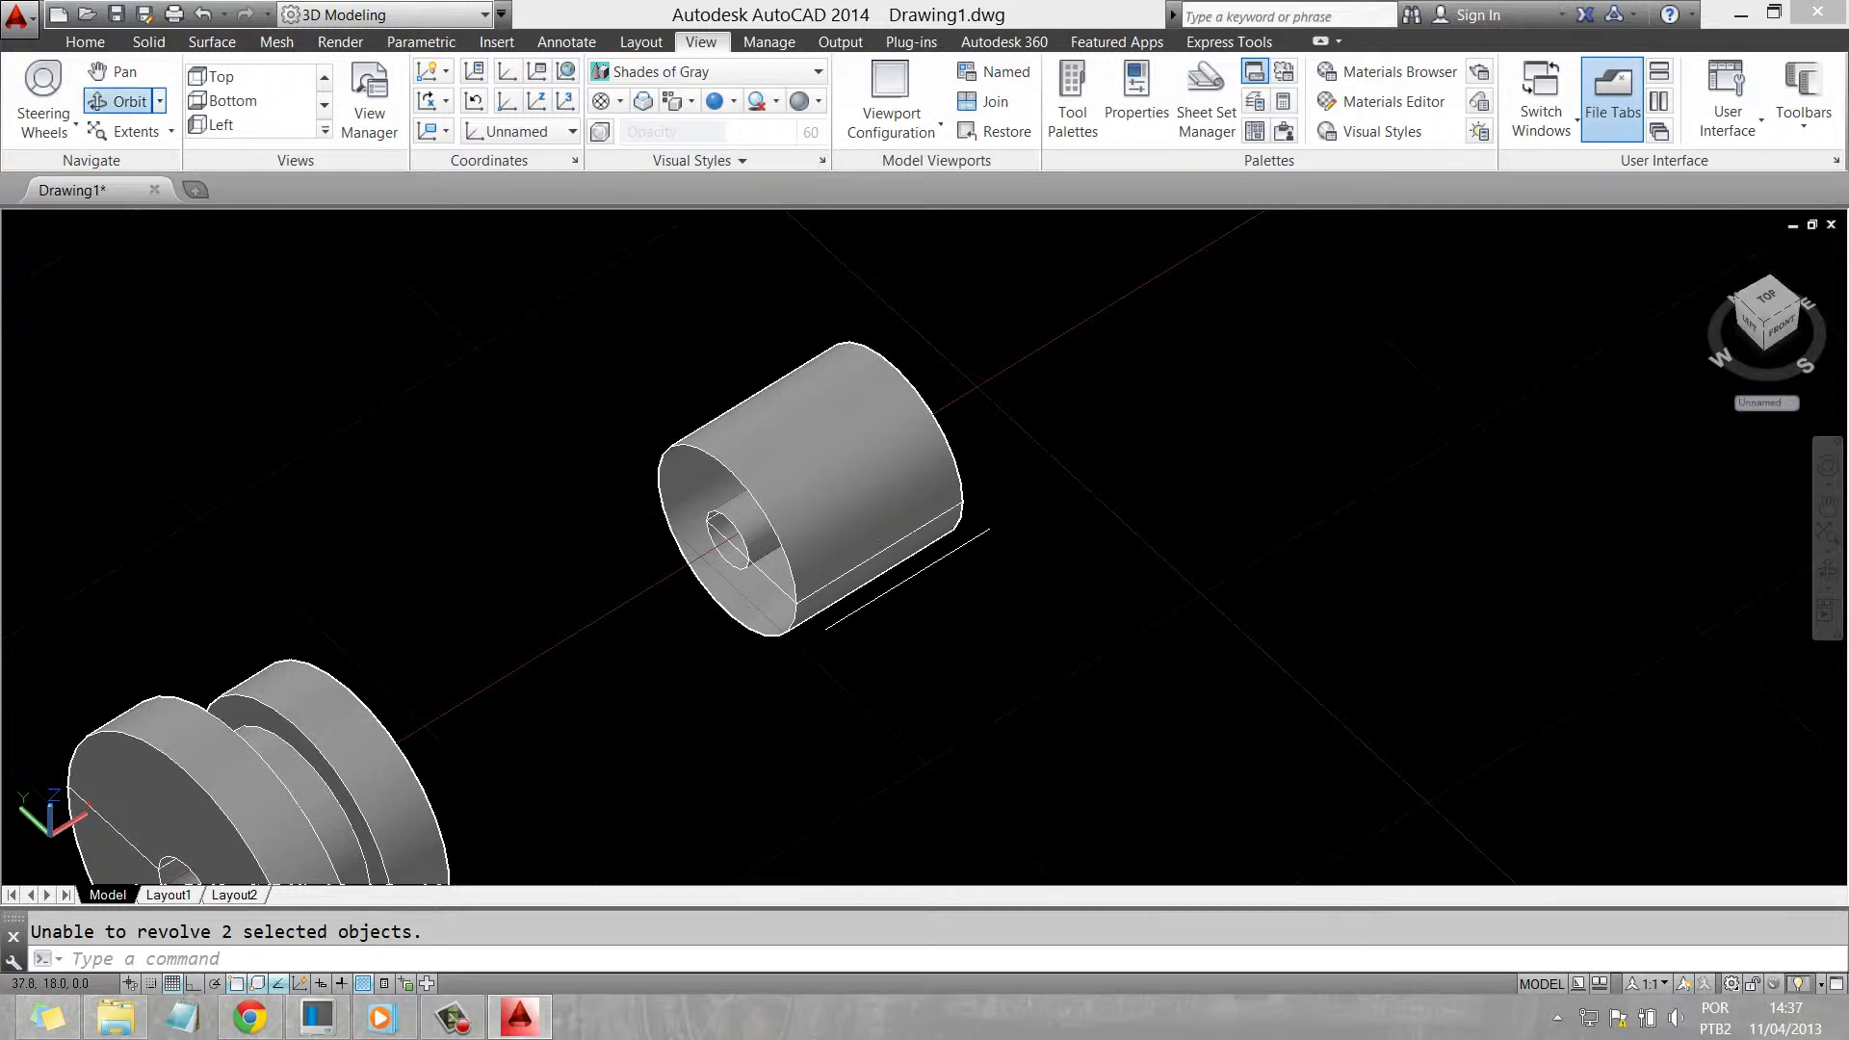
# Orbit around the sleeve to inspect it from side and end-on views
pyautogui.click(117, 101)
pyautogui.moveTo(866, 578); pyautogui.dragTo(1107, 481)
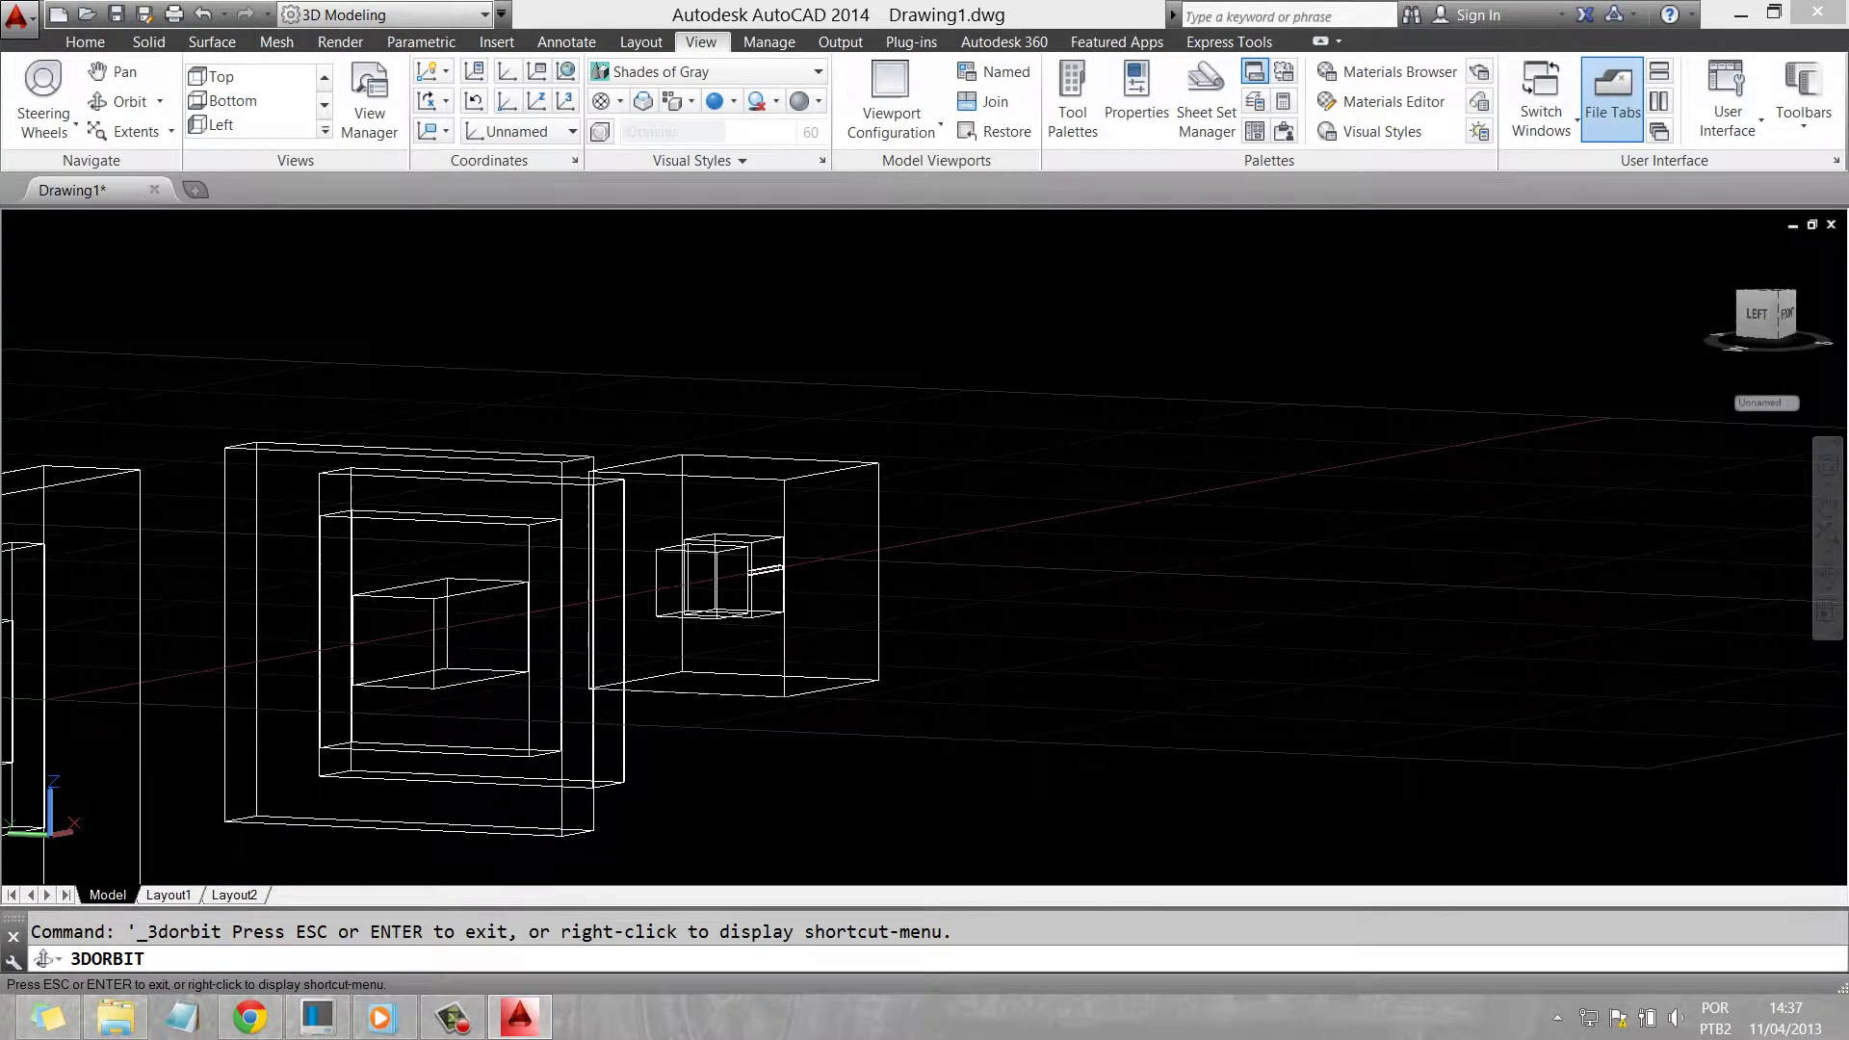
pyautogui.moveTo(866, 577); pyautogui.dragTo(963, 433)
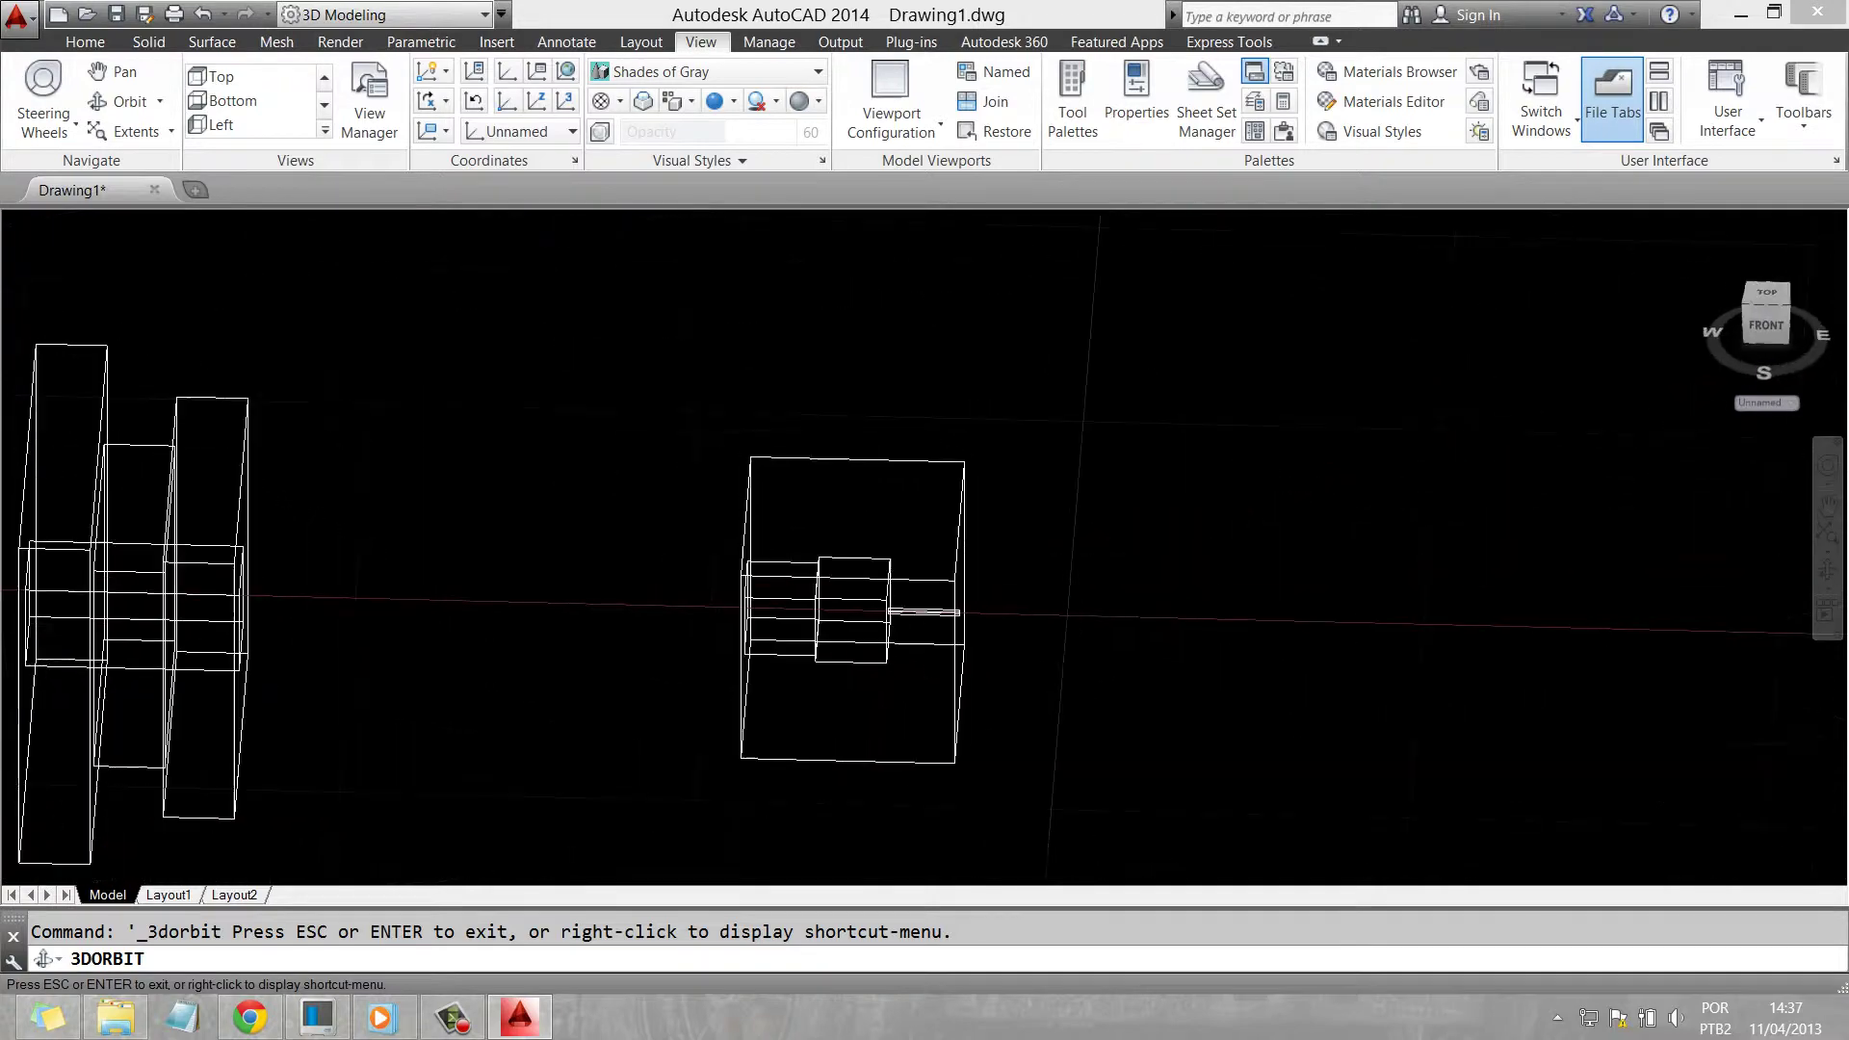
pyautogui.moveTo(866, 578); pyautogui.dragTo(963, 626)
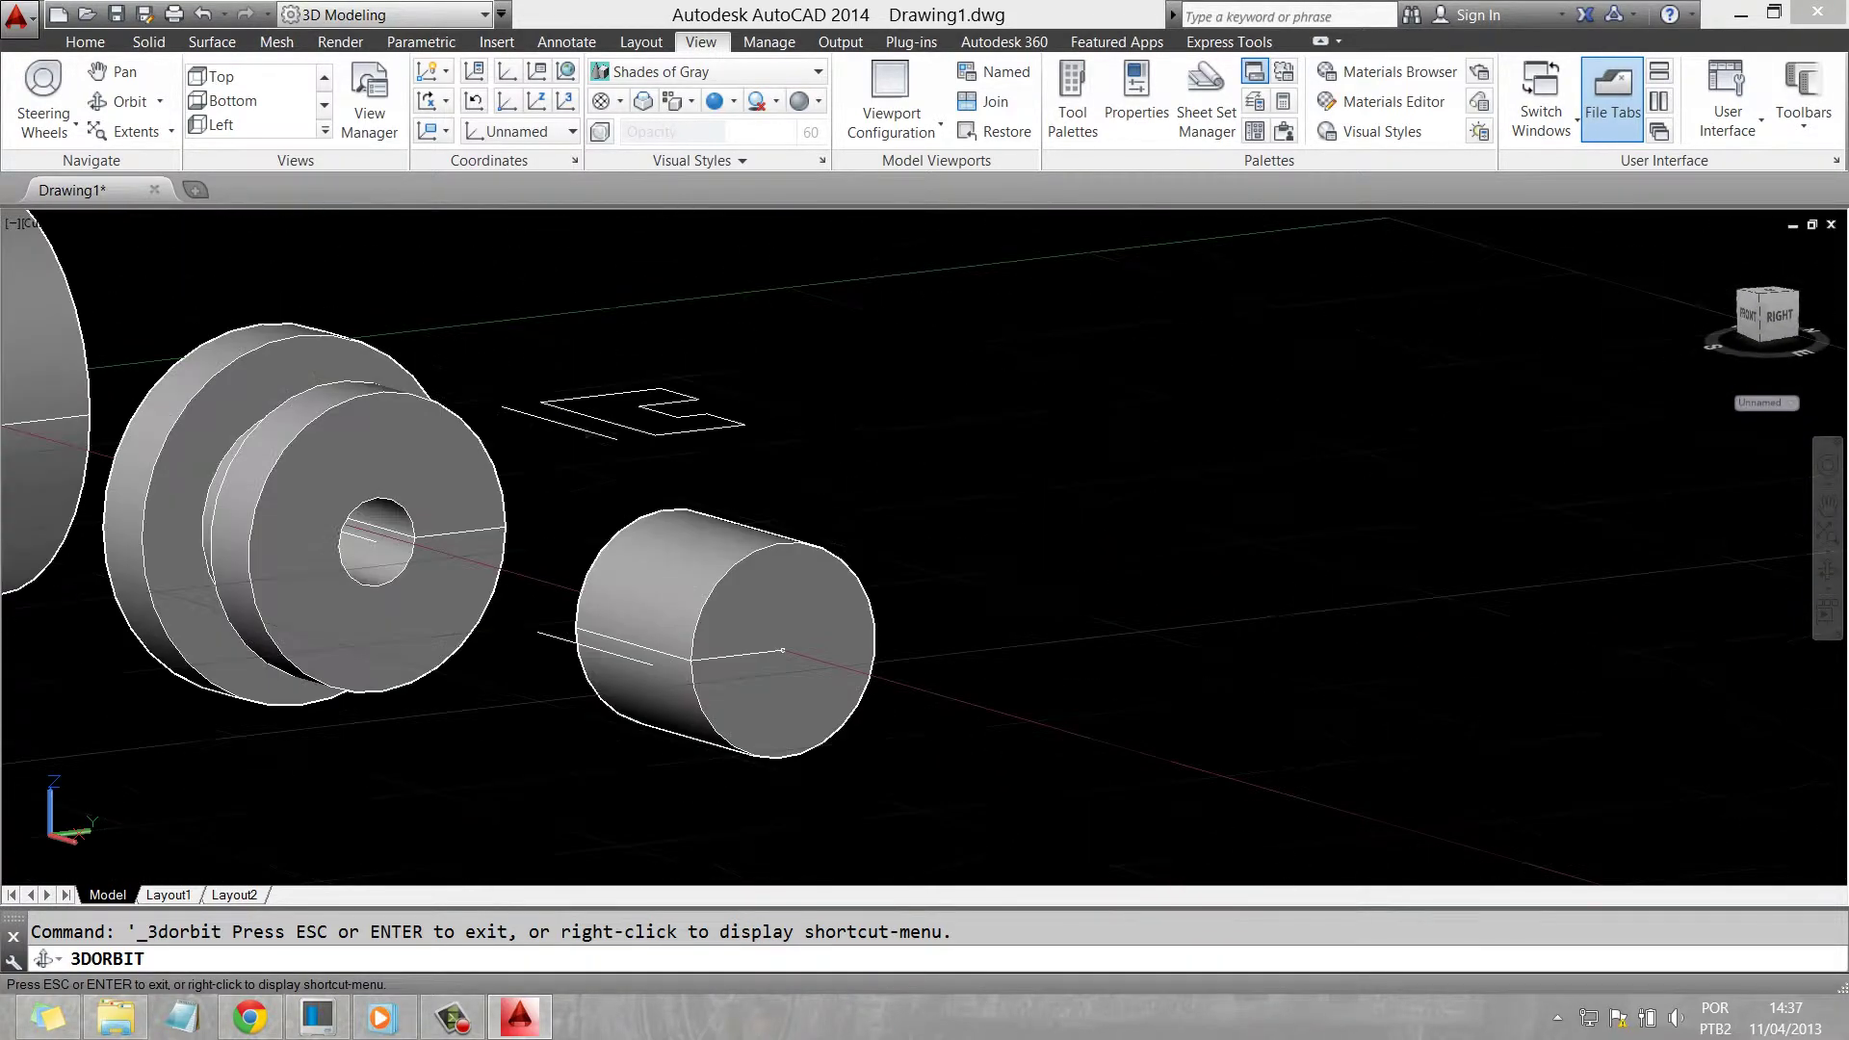
pyautogui.moveTo(866, 578)
pyautogui.mouseDown()
pyautogui.moveTo(963, 481)
pyautogui.moveTo(730, 631)
pyautogui.mouseUp()
pyautogui.press('Escape')
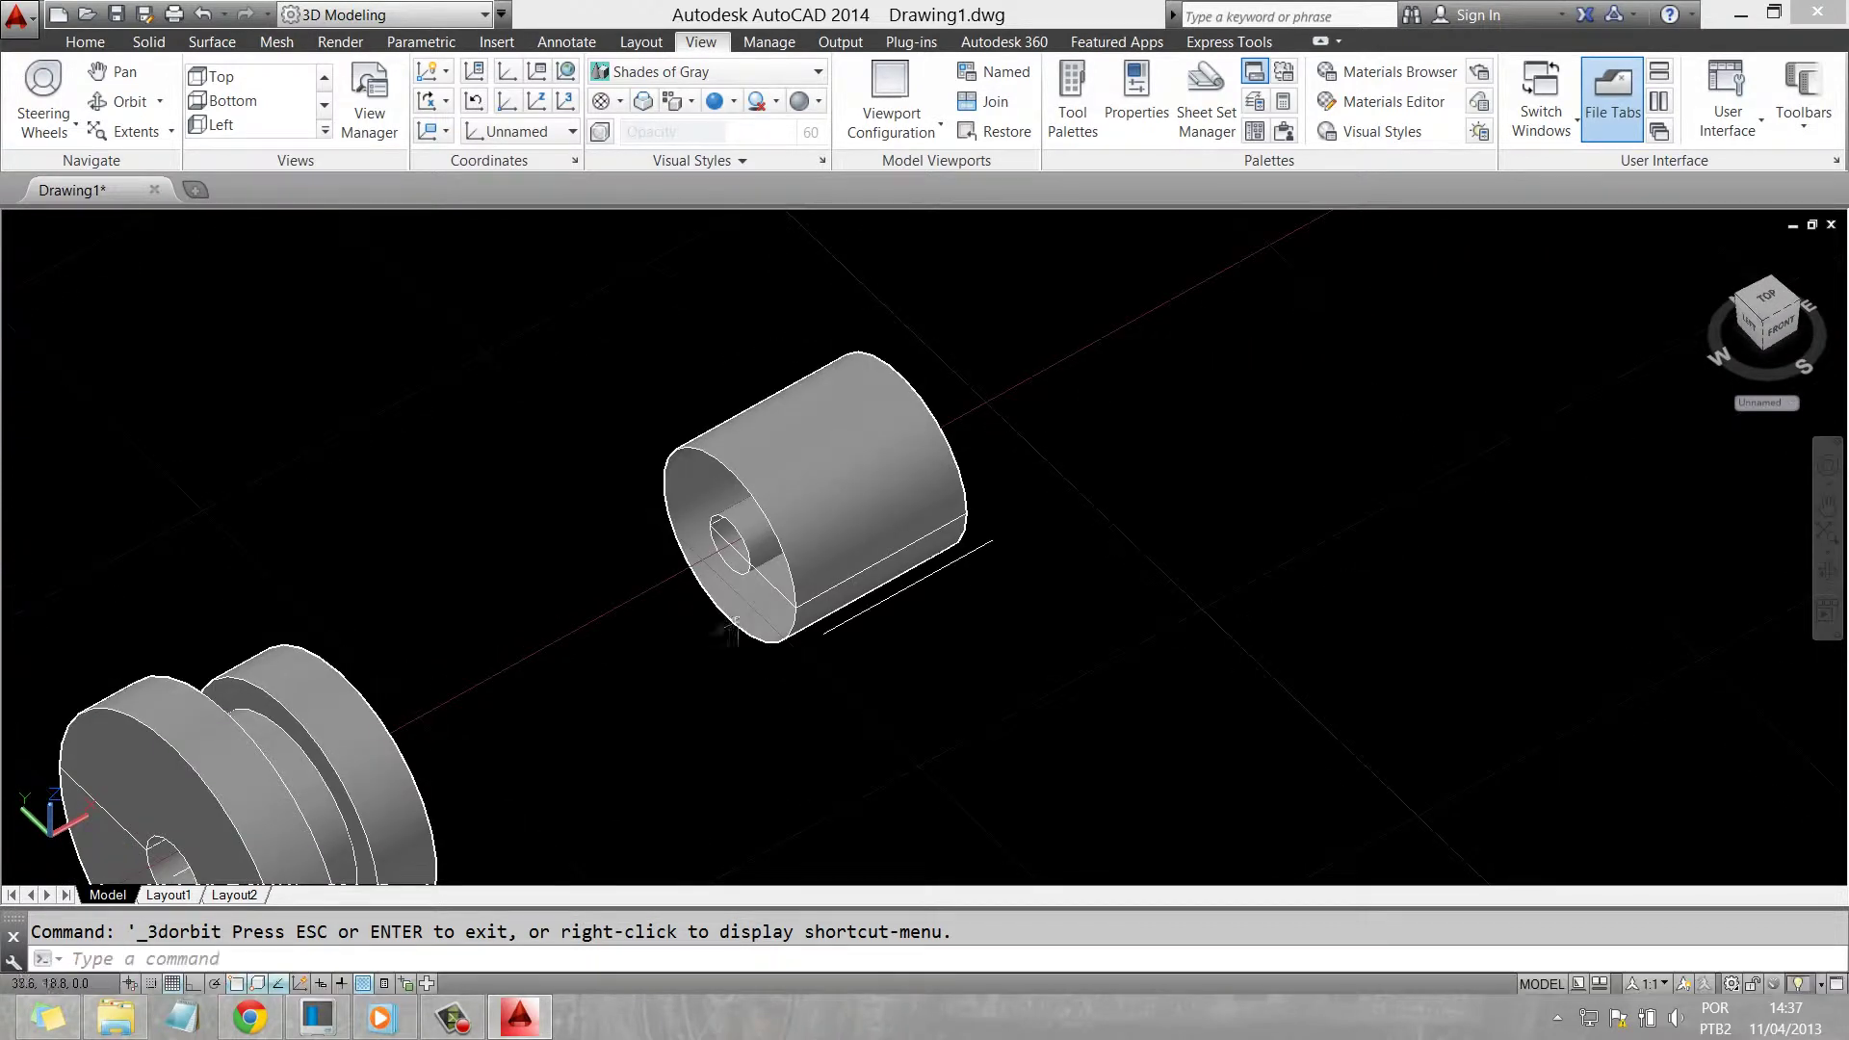
# Undo the sleeve revolve and zoom in on the restored flat stepped profile
pyautogui.hotkey('ctrl', 'z')
pyautogui.scroll(-3, 698, 618)
pyautogui.moveTo(732, 674); pyautogui.dragTo(698, 617, button='middle')
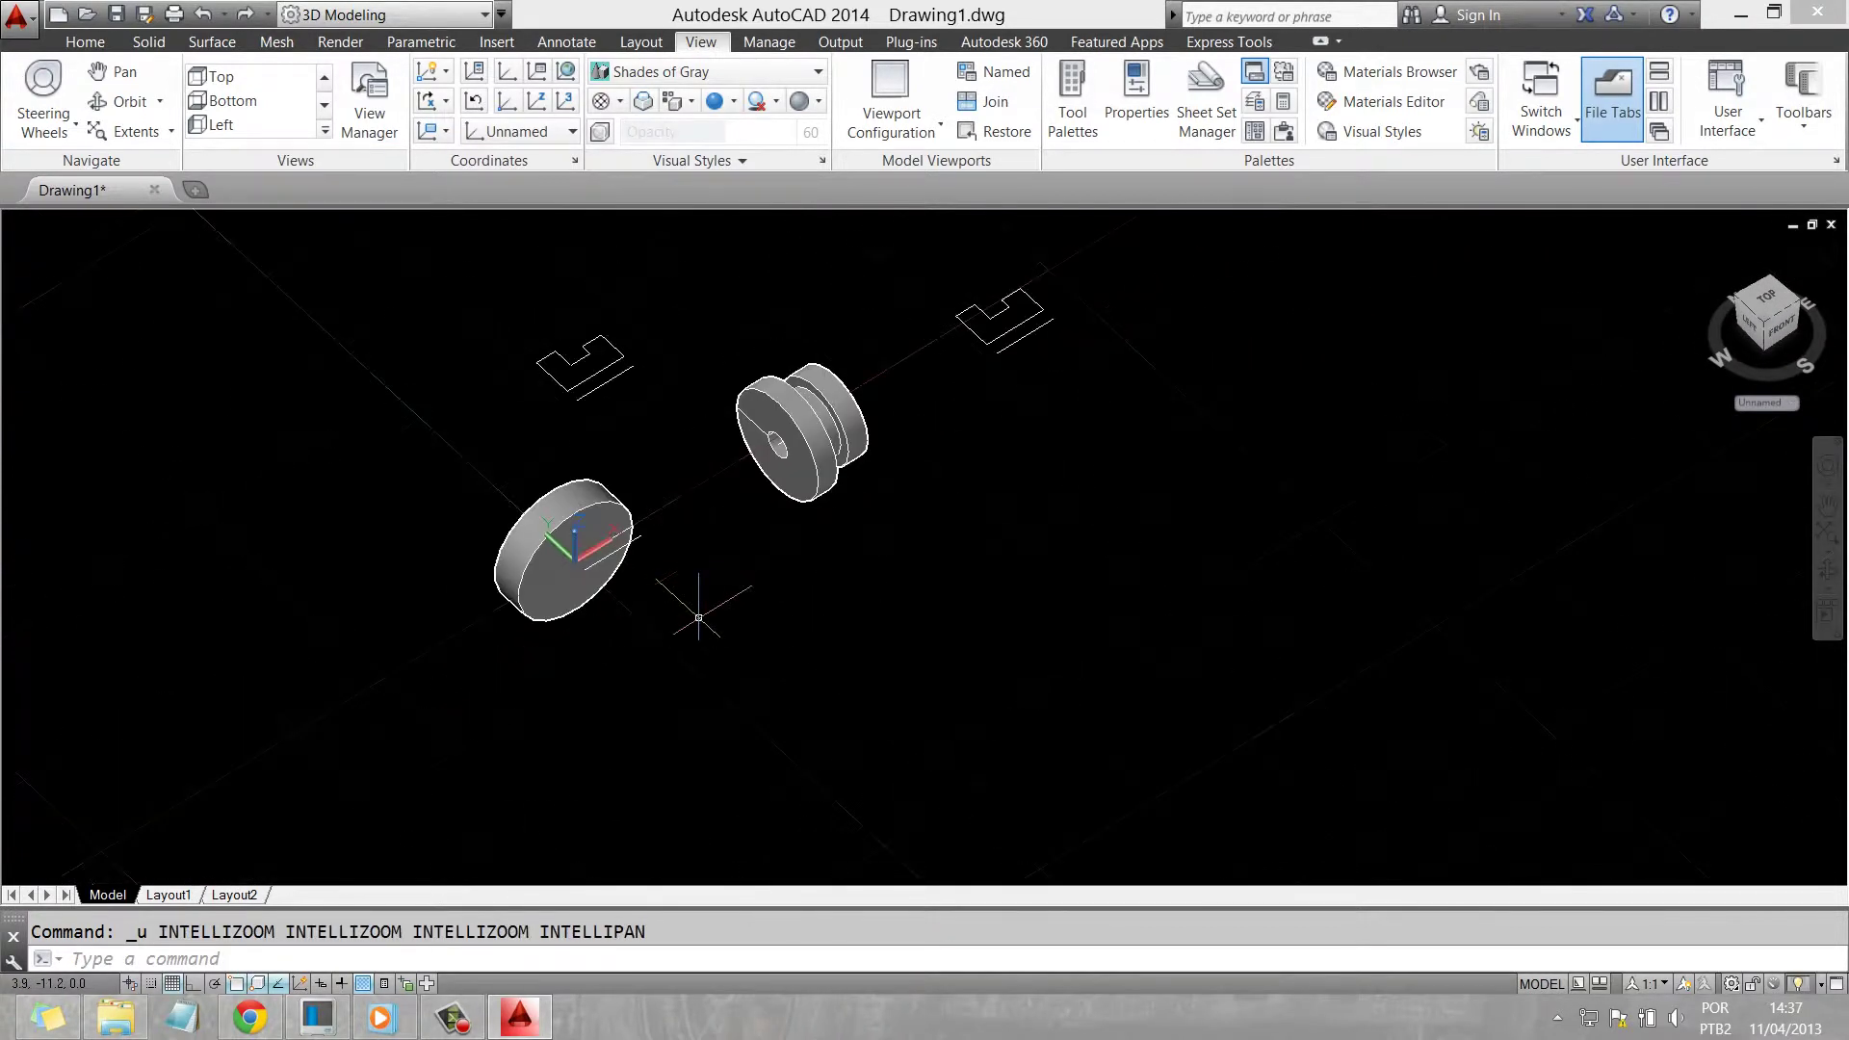
pyautogui.moveTo(1049, 279); pyautogui.dragTo(857, 491, button='middle')
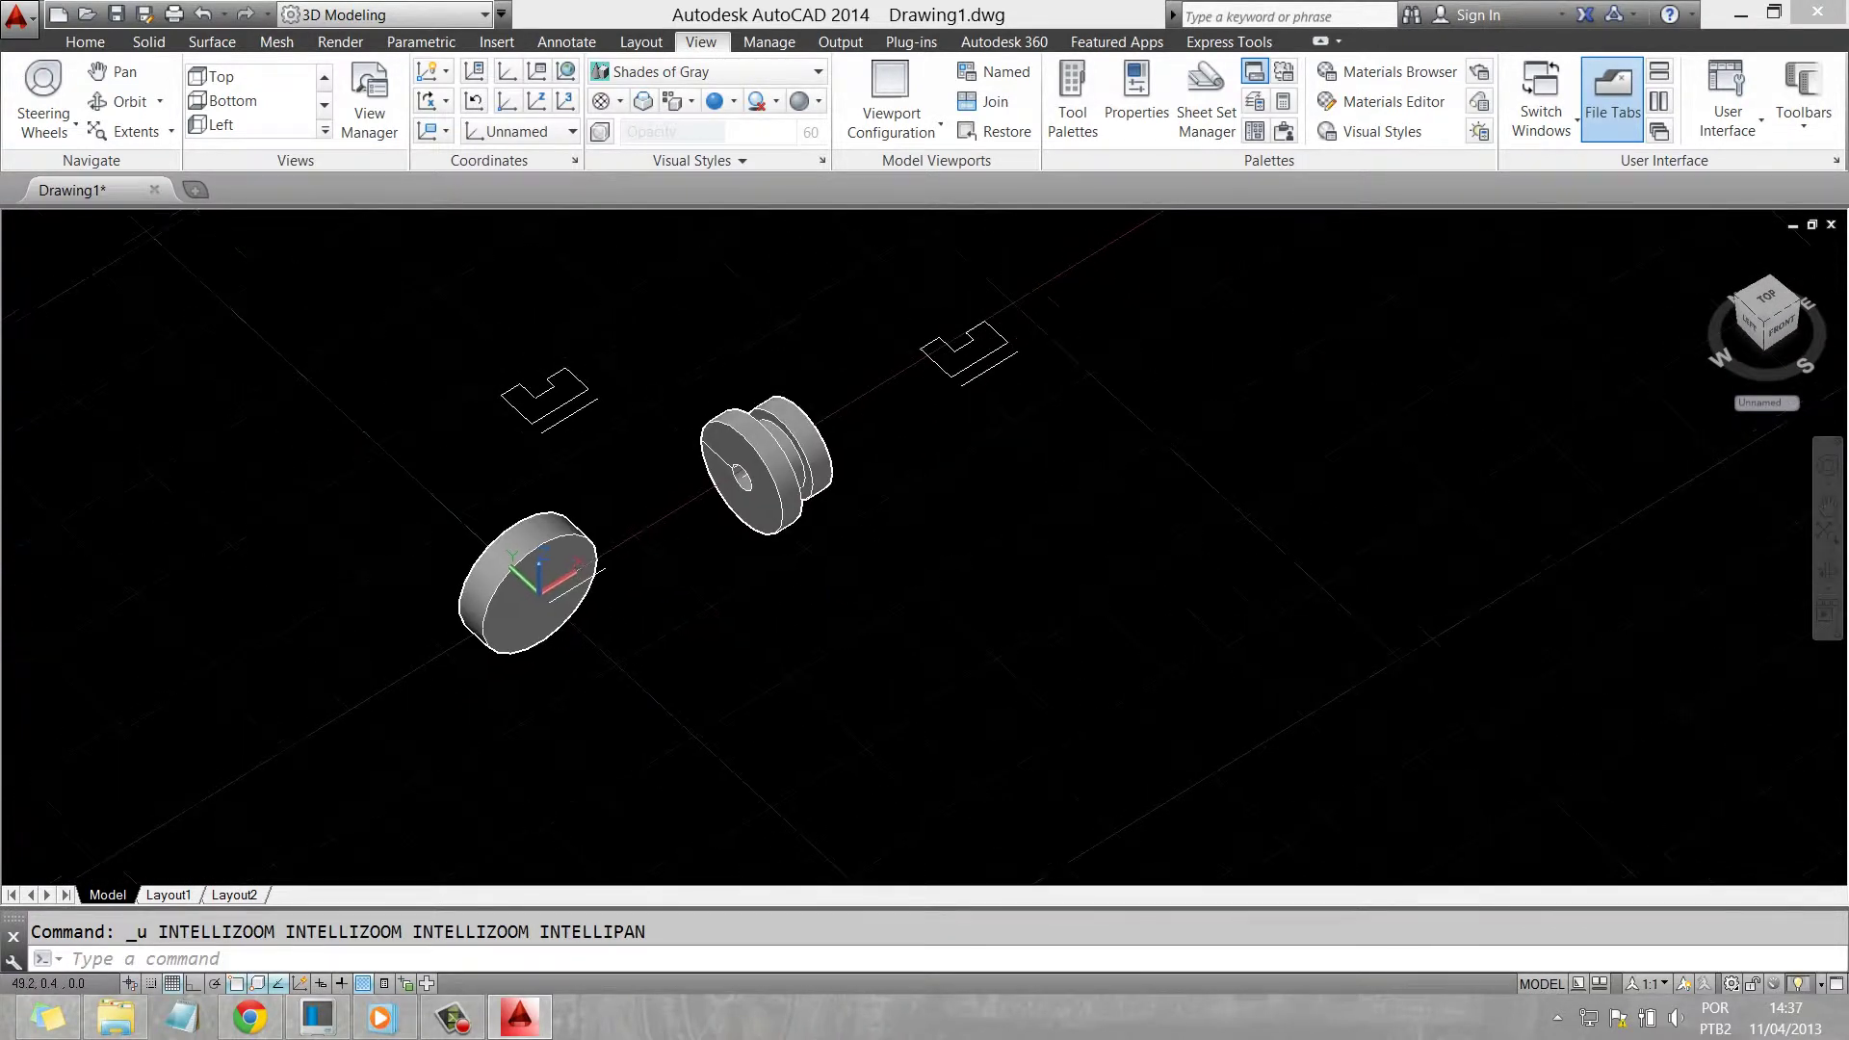
pyautogui.scroll(2, 852, 473)
pyautogui.scroll(2, 845, 453)
pyautogui.scroll(2, 828, 476)
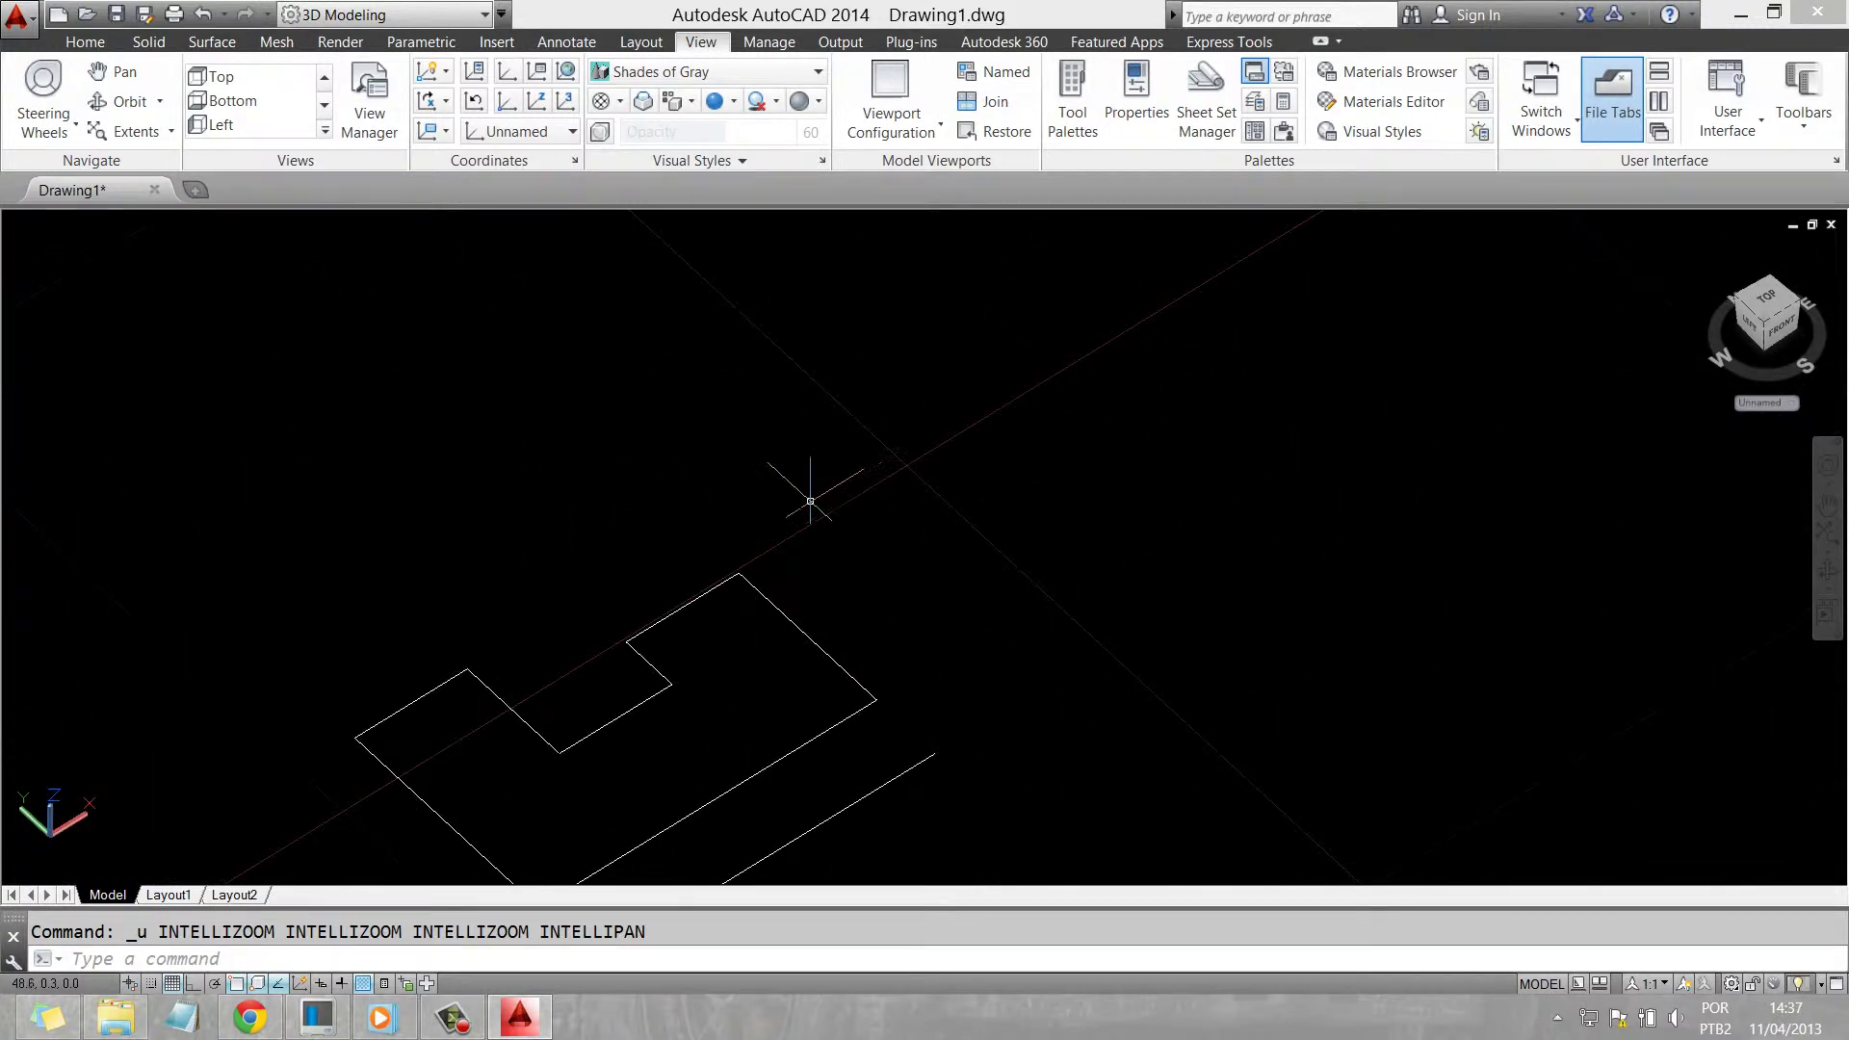
pyautogui.scroll(1, 813, 495)
pyautogui.moveTo(812, 495); pyautogui.dragTo(923, 364, button='middle')
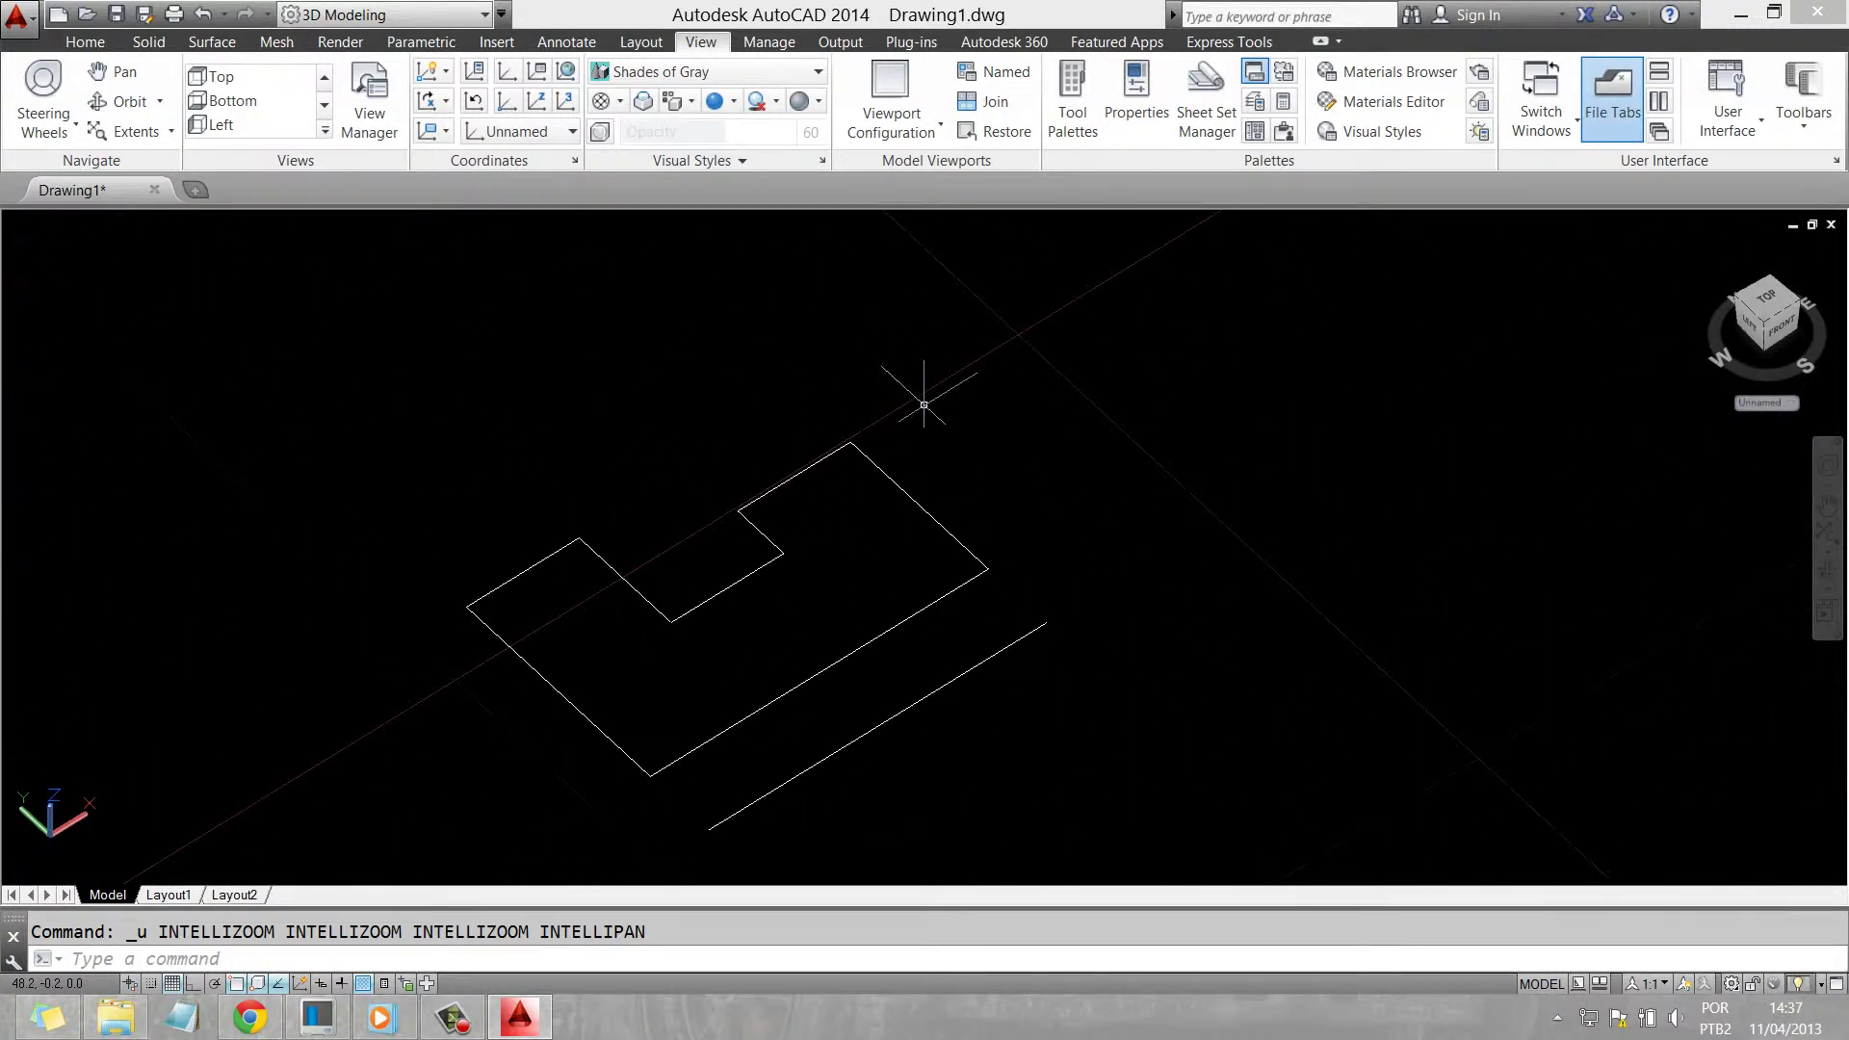
# Revolve the stepped profile's edges a full 360° about the X axis using REV
pyautogui.press('Escape')
pyautogui.write('rev')
pyautogui.press('Return')
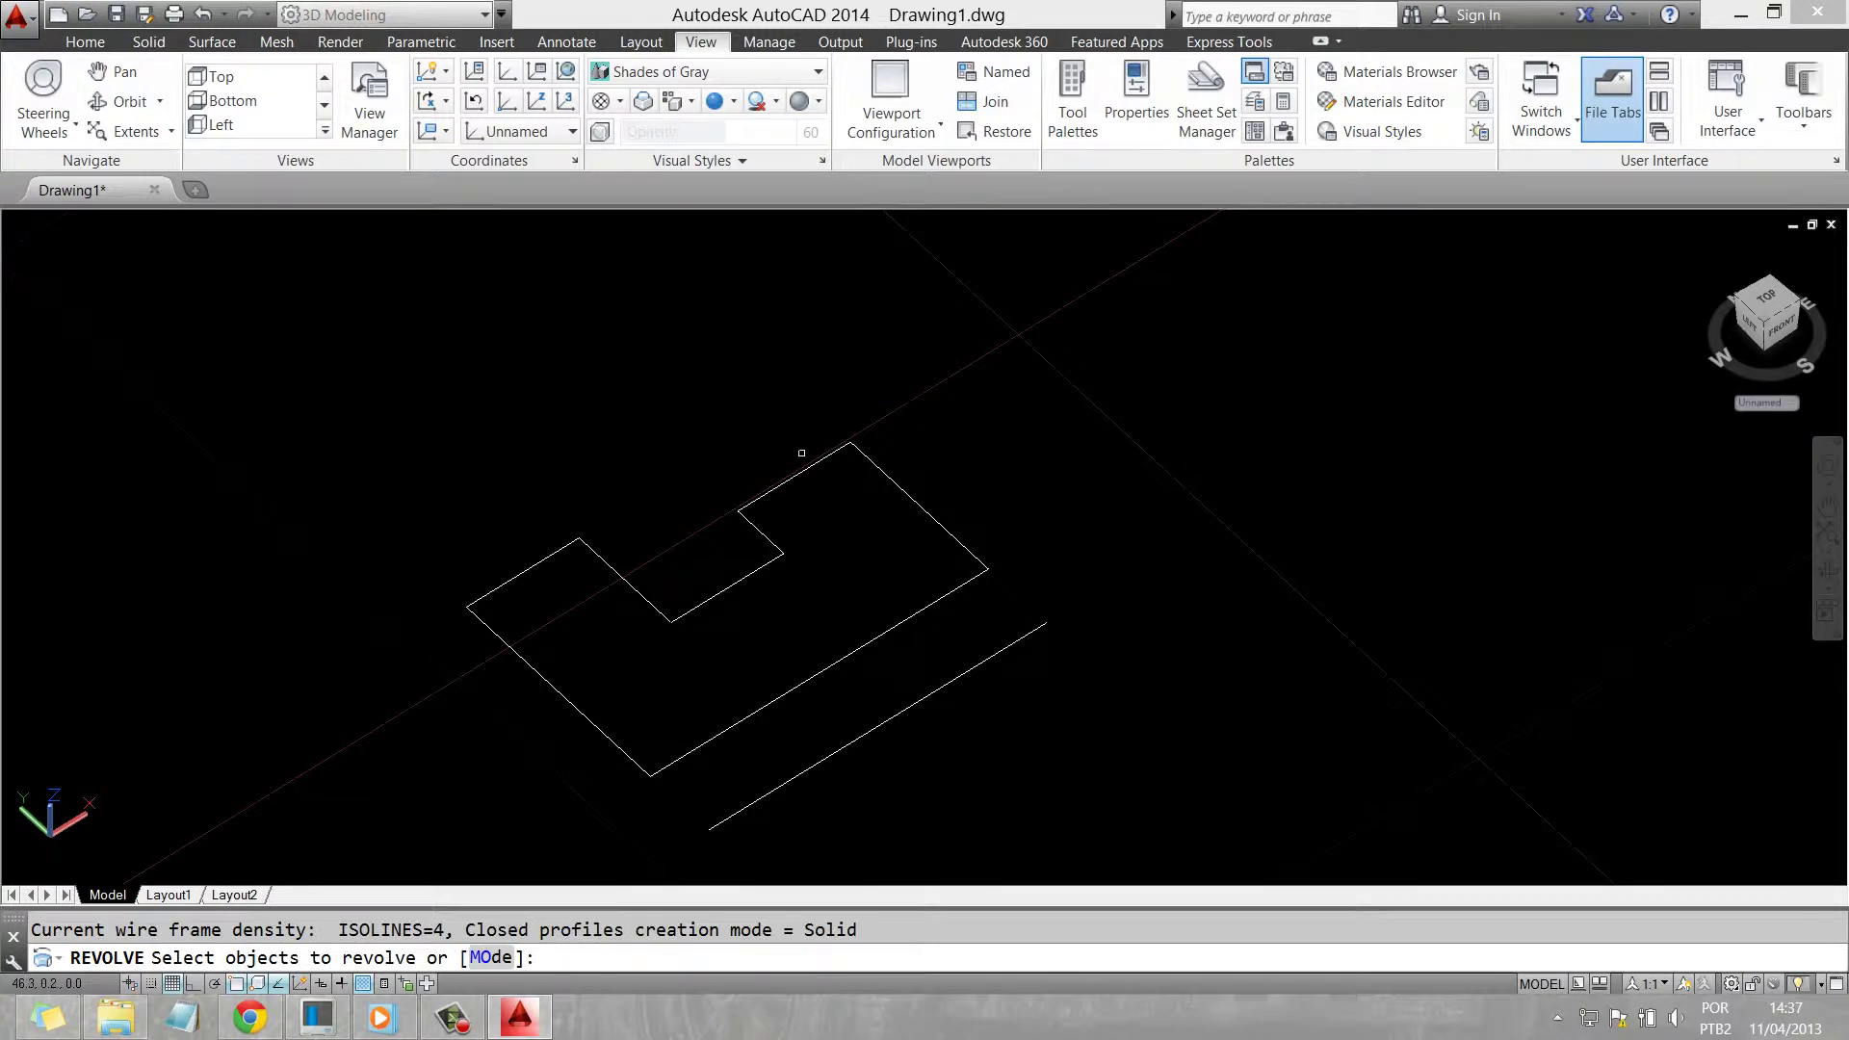
pyautogui.click(828, 676)
pyautogui.click(522, 501)
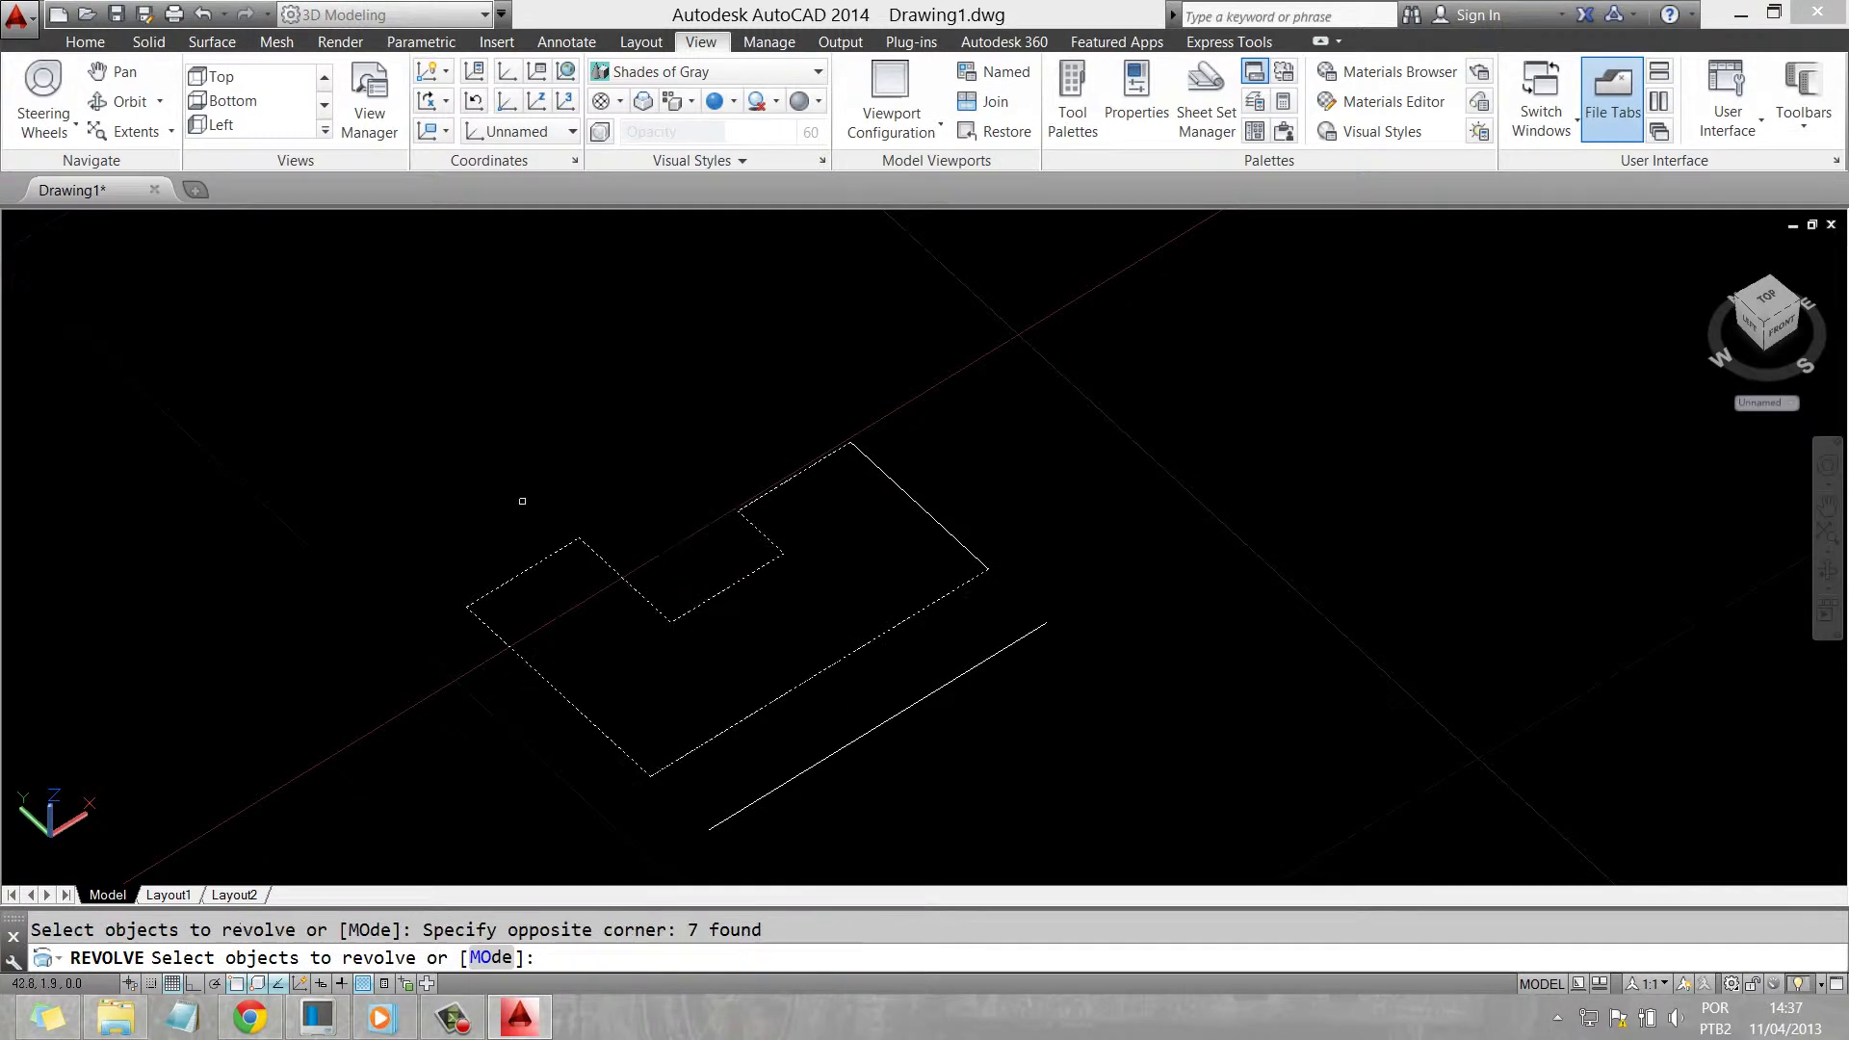
pyautogui.click(946, 591)
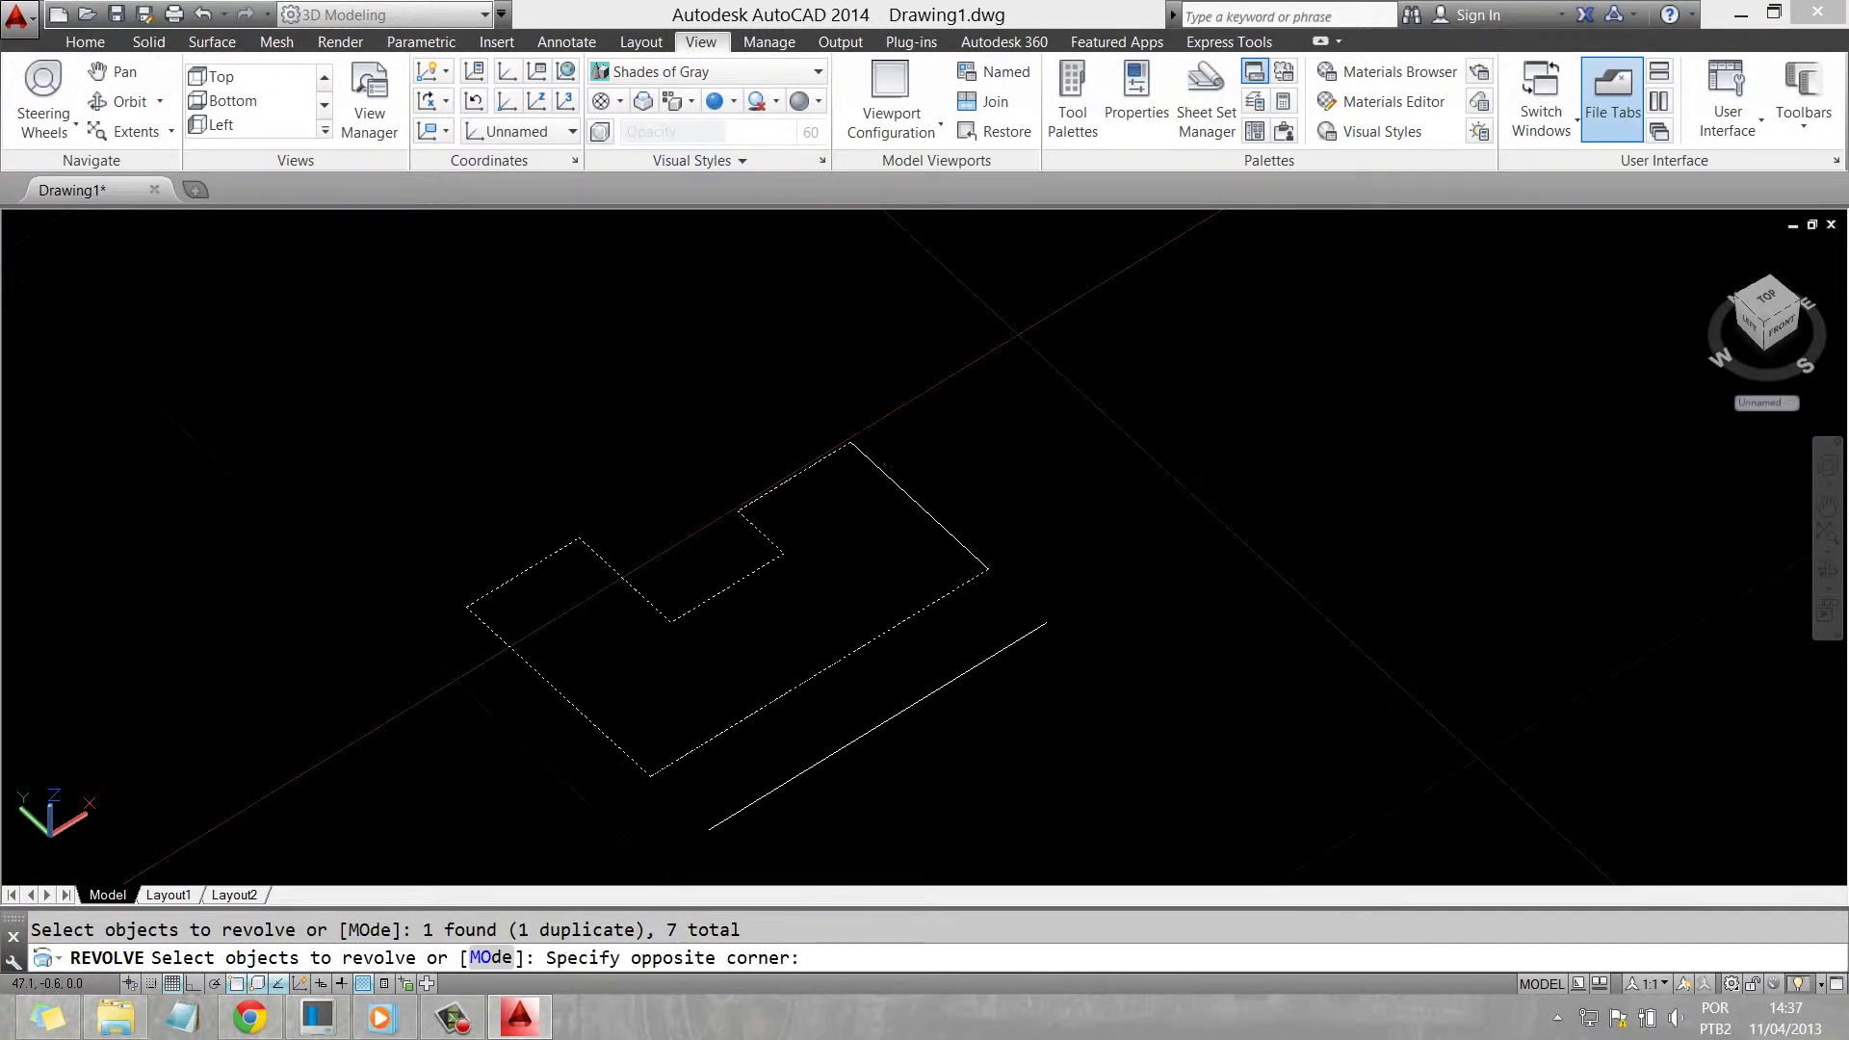
pyautogui.click(947, 601)
pyautogui.click(1003, 599)
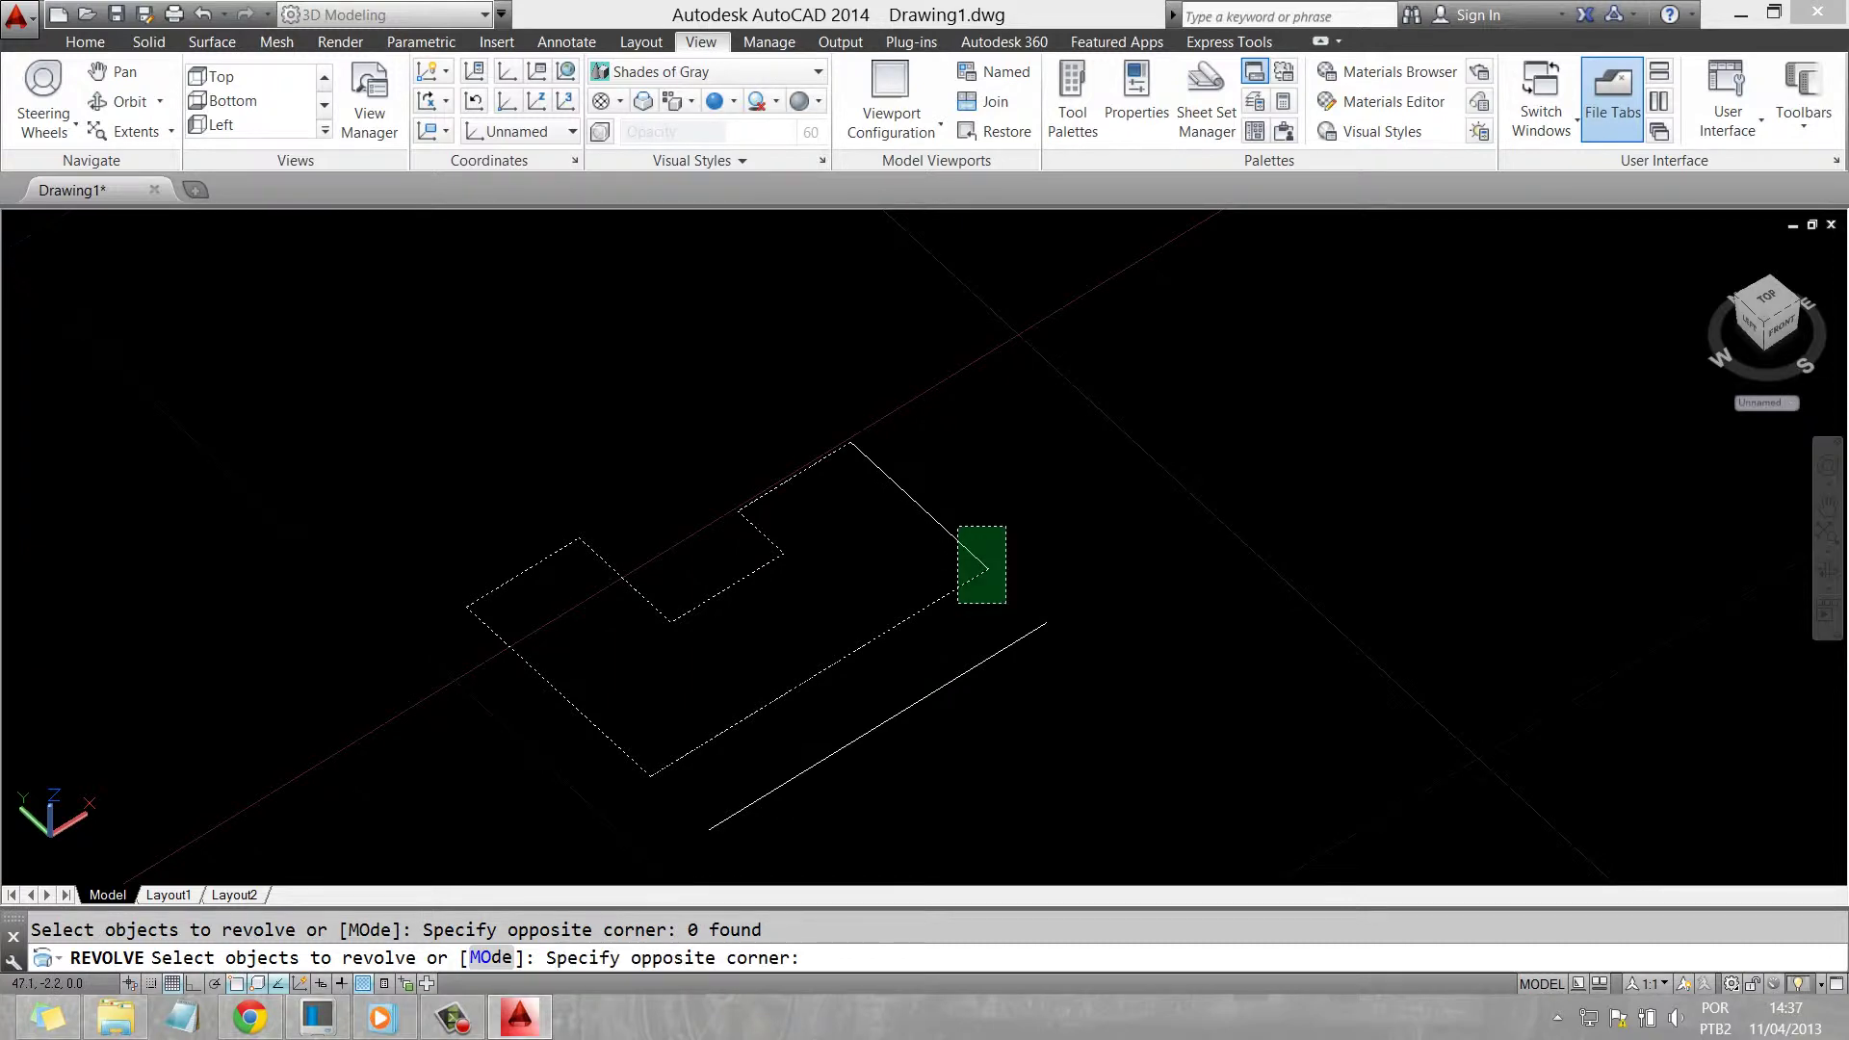
pyautogui.click(897, 463)
pyautogui.press('Return')
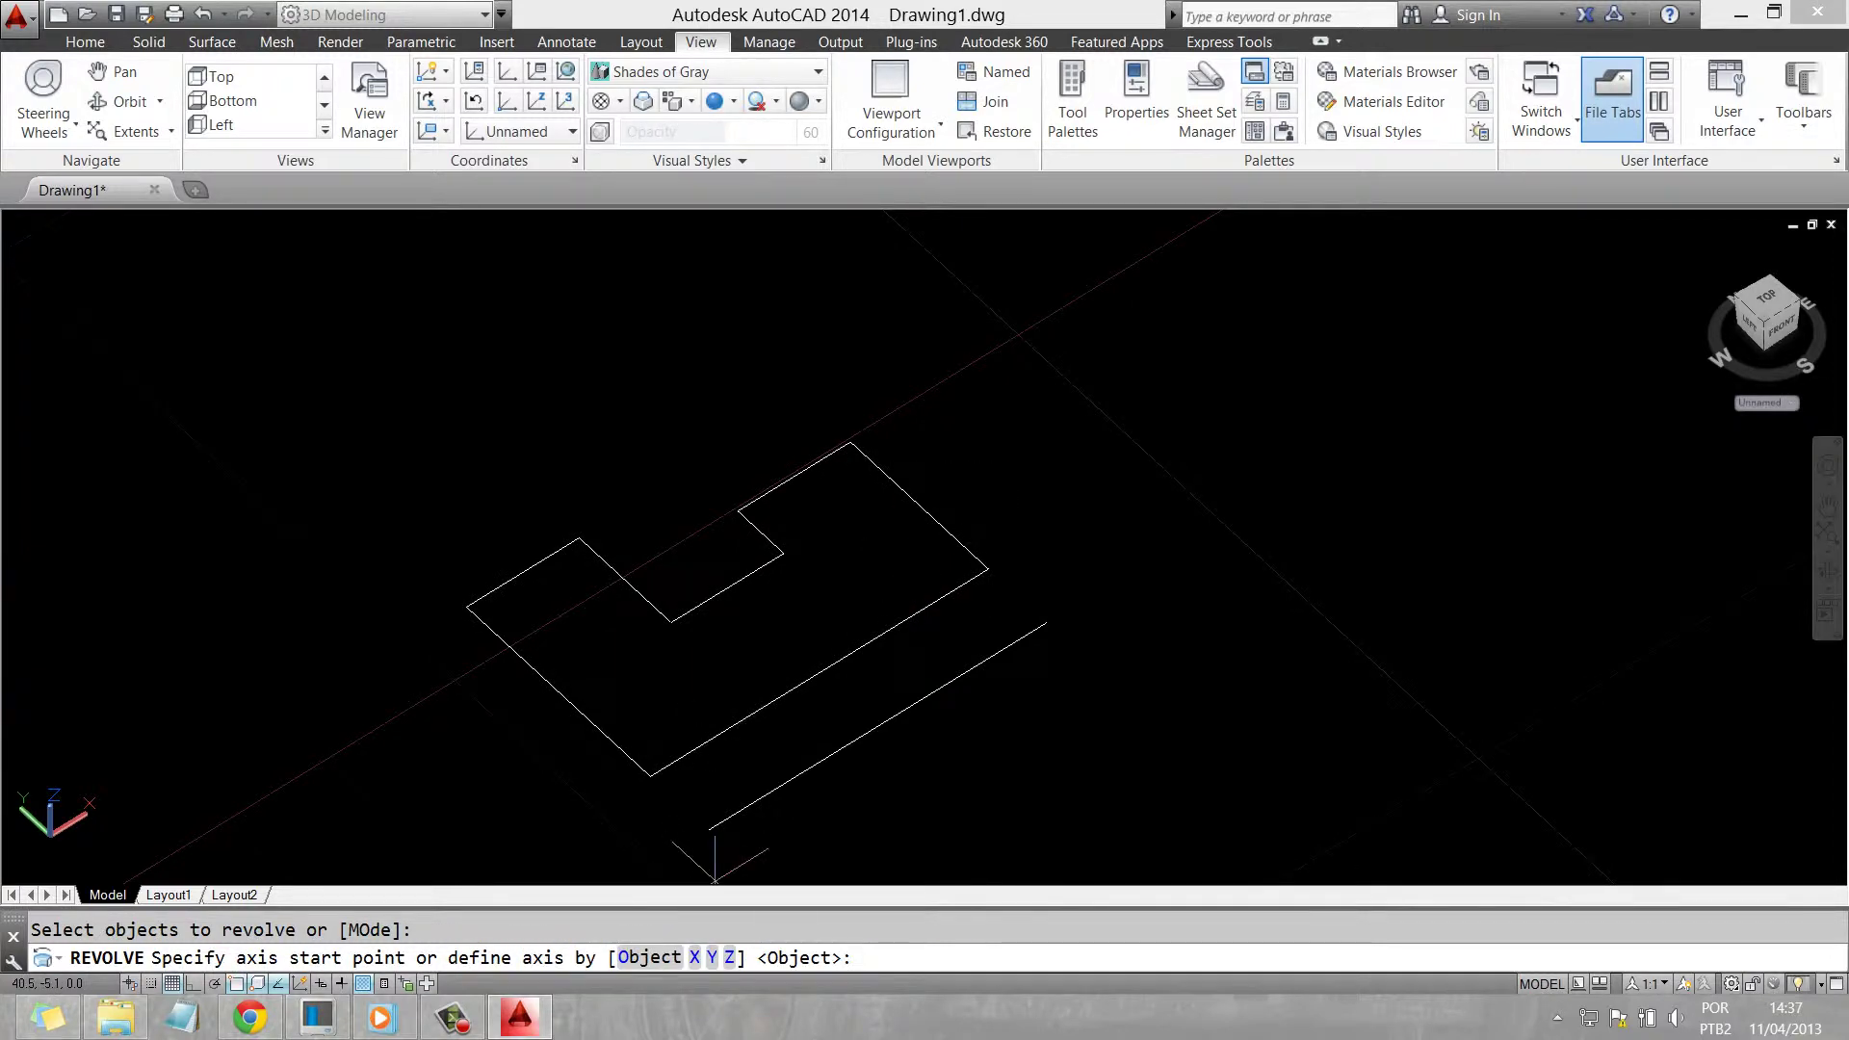
pyautogui.write('x')
pyautogui.press('Return')
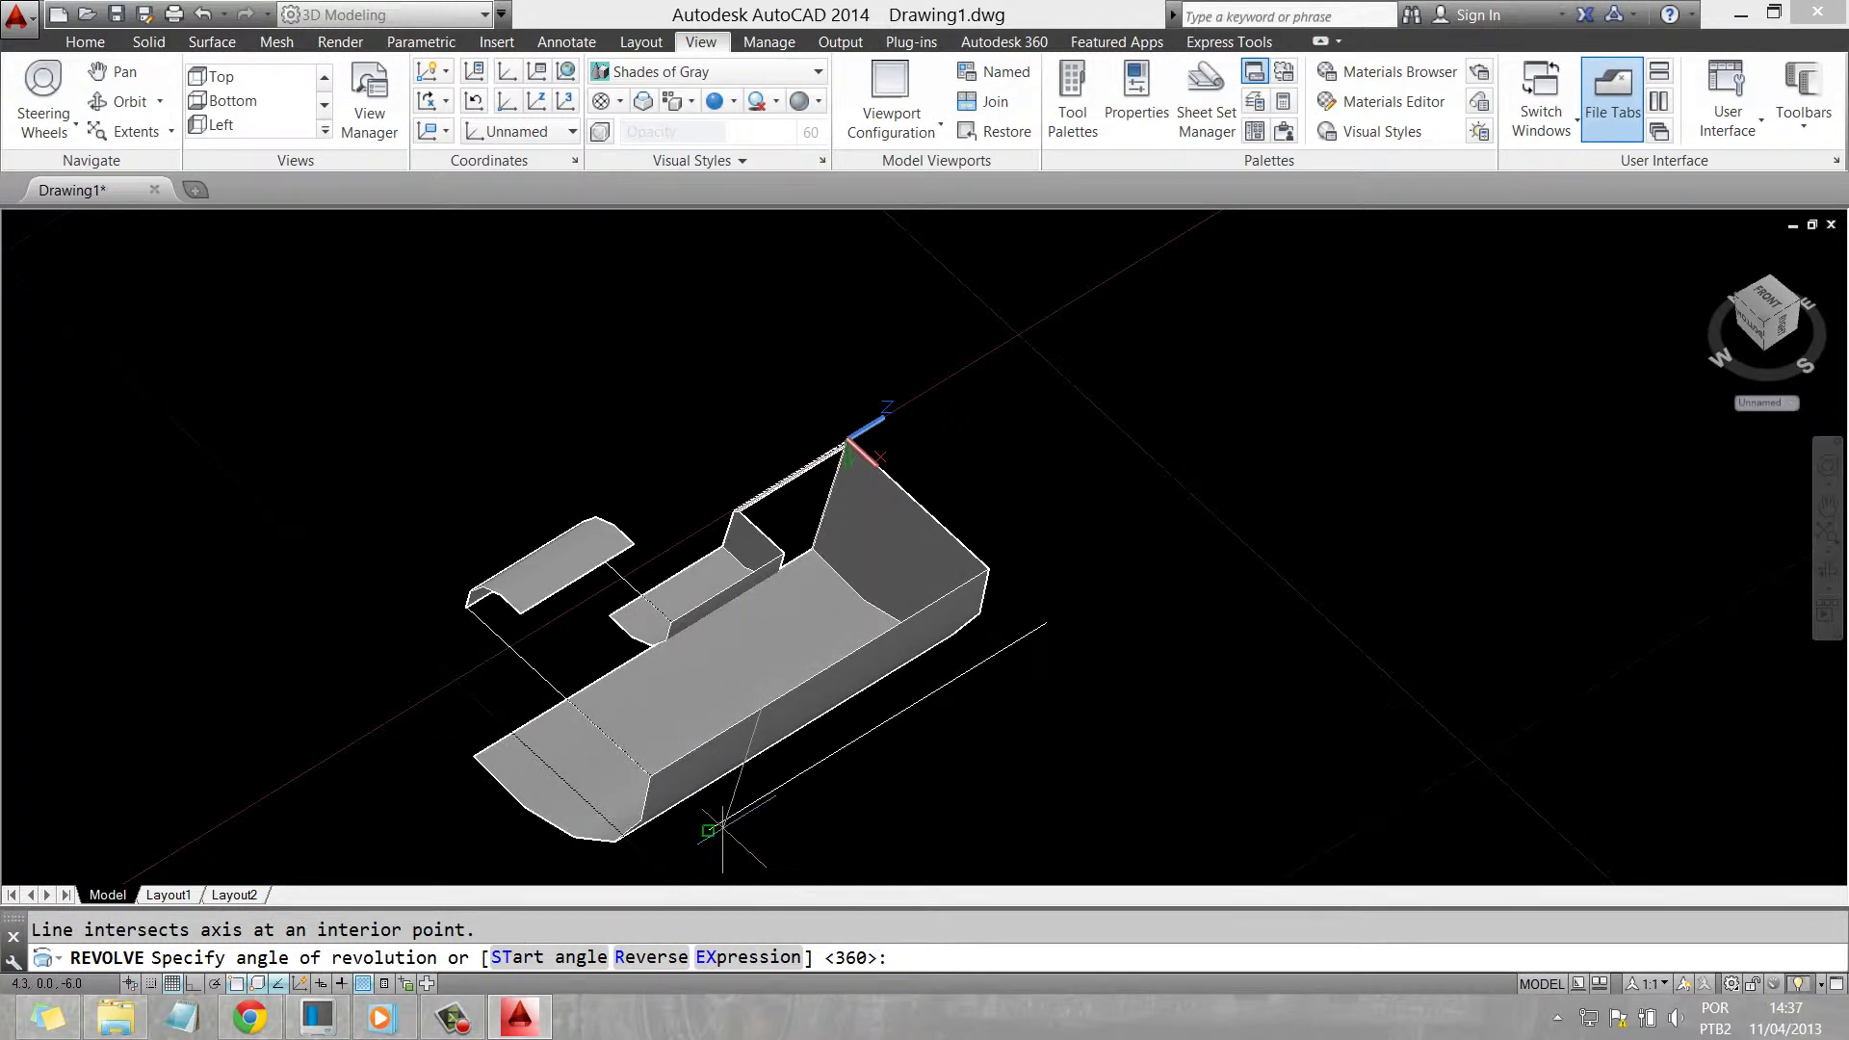
pyautogui.press('Return')
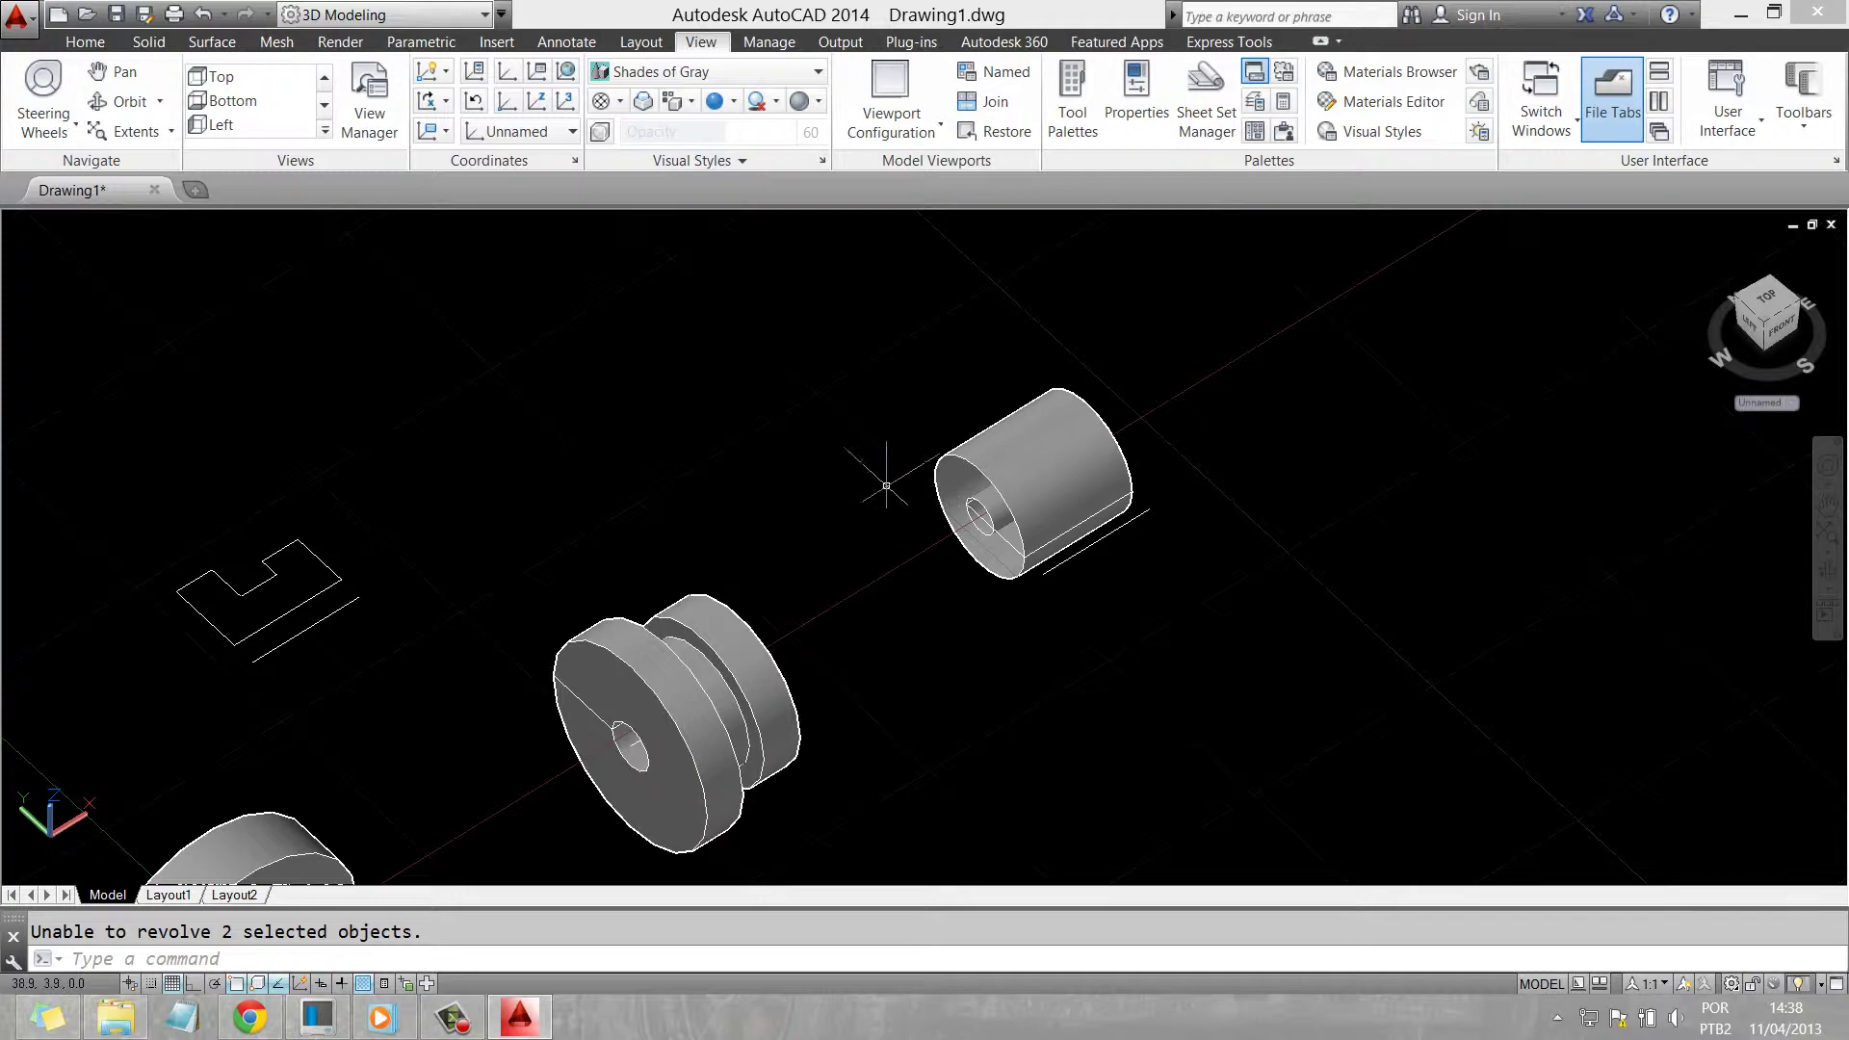
# Orbit around the disc, pulley and sleeve from several sides, then zoom toward the remaining profile
pyautogui.click(123, 102)
pyautogui.moveTo(925, 481); pyautogui.dragTo(1059, 337)
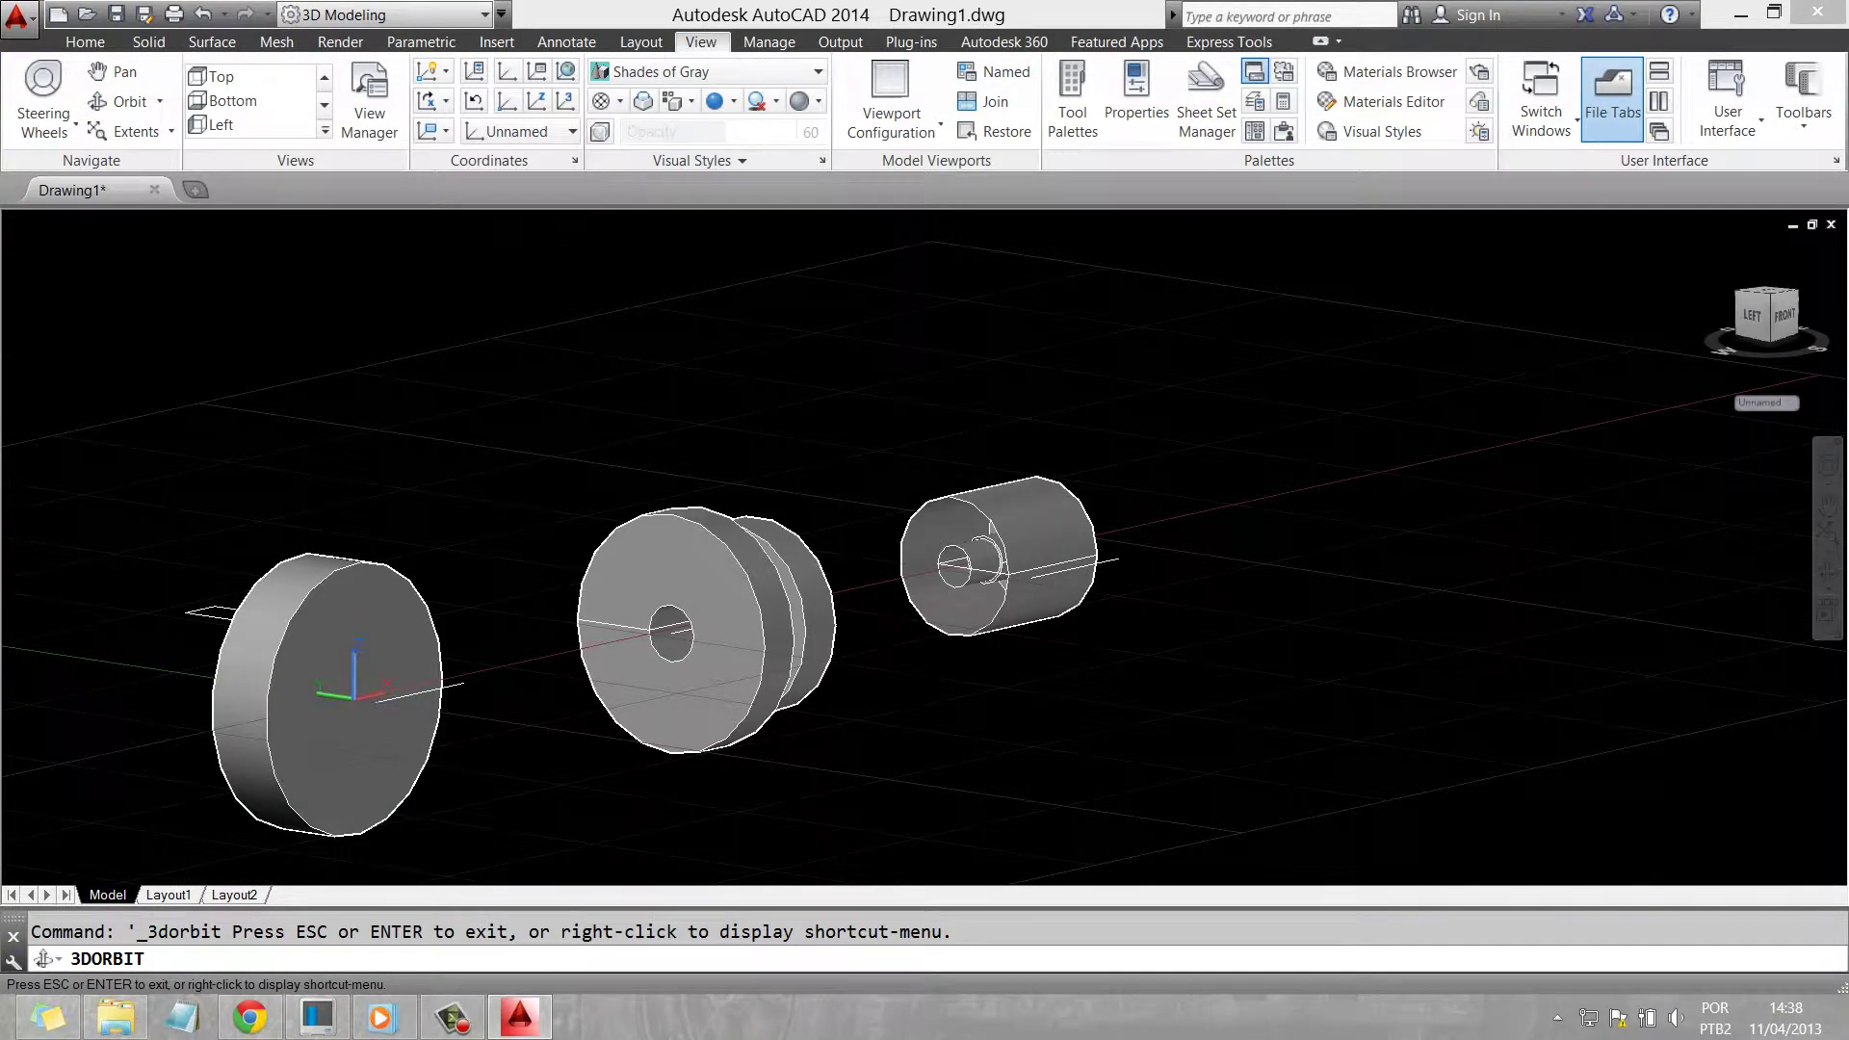
pyautogui.moveTo(925, 539); pyautogui.dragTo(732, 617)
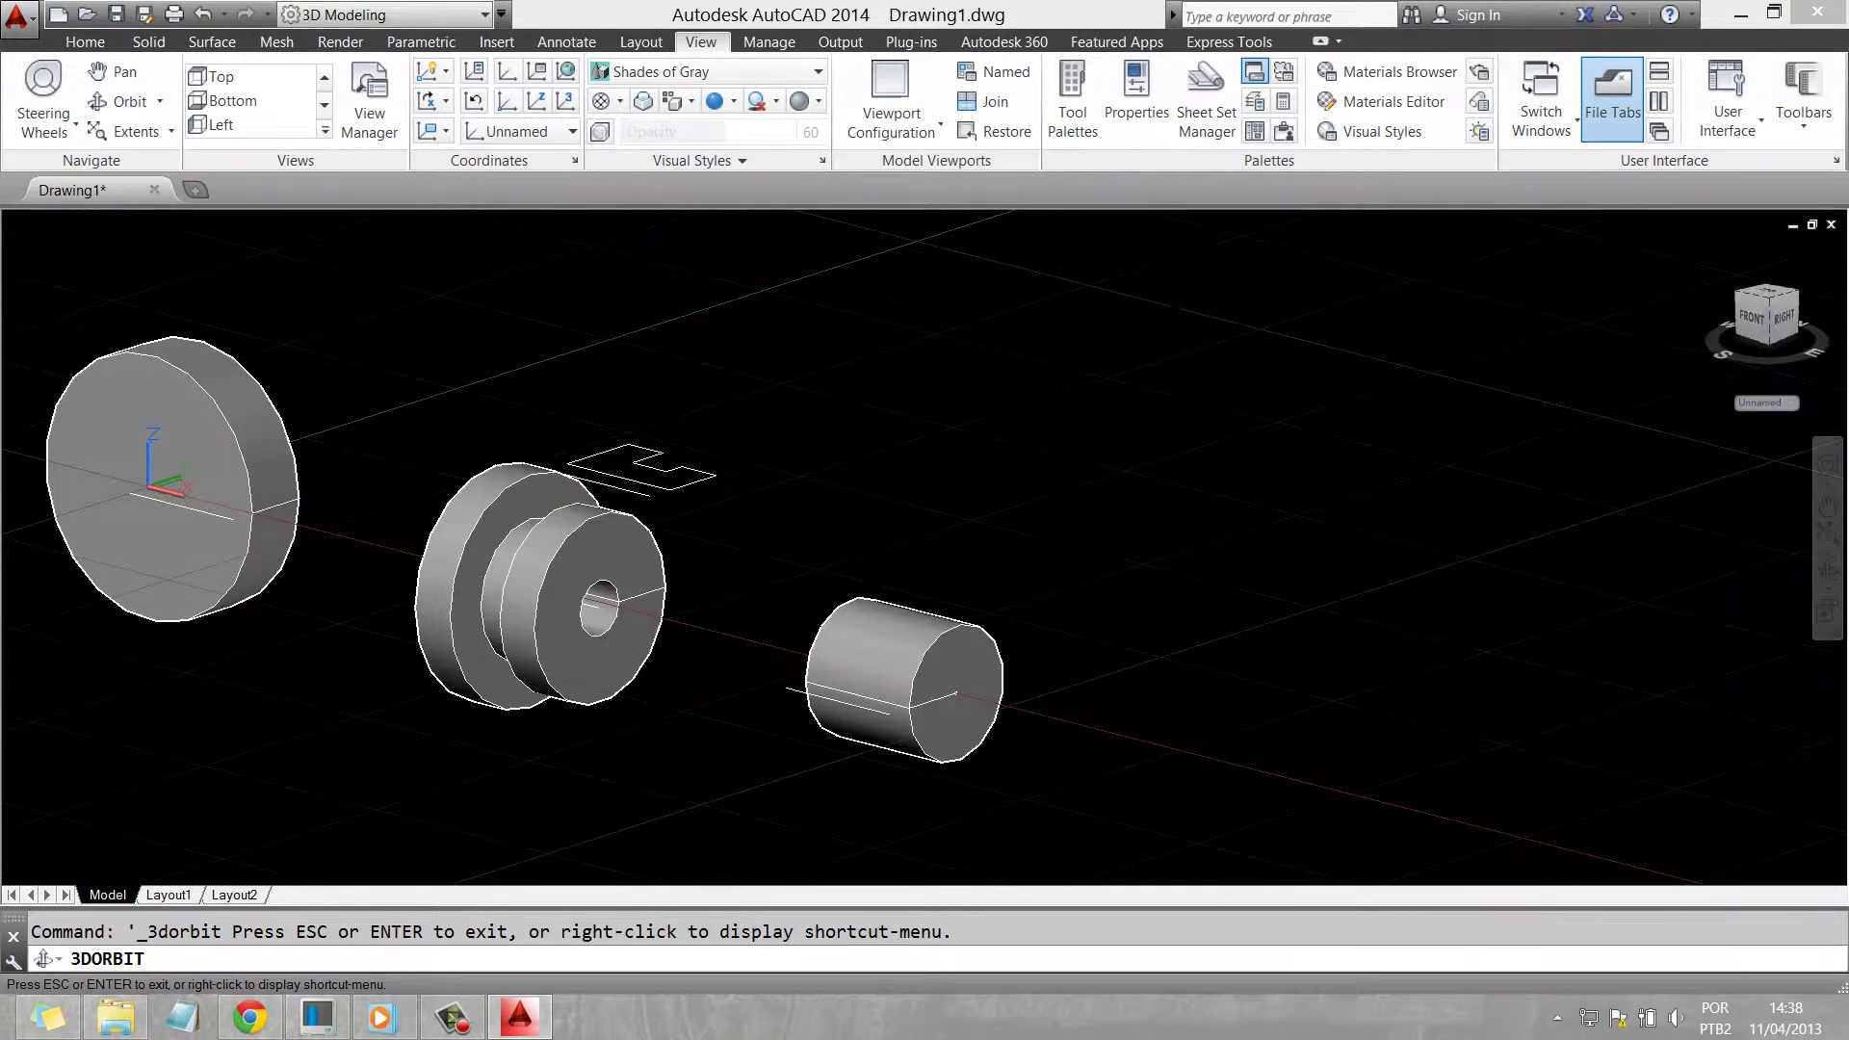
pyautogui.moveTo(866, 539); pyautogui.dragTo(1059, 500)
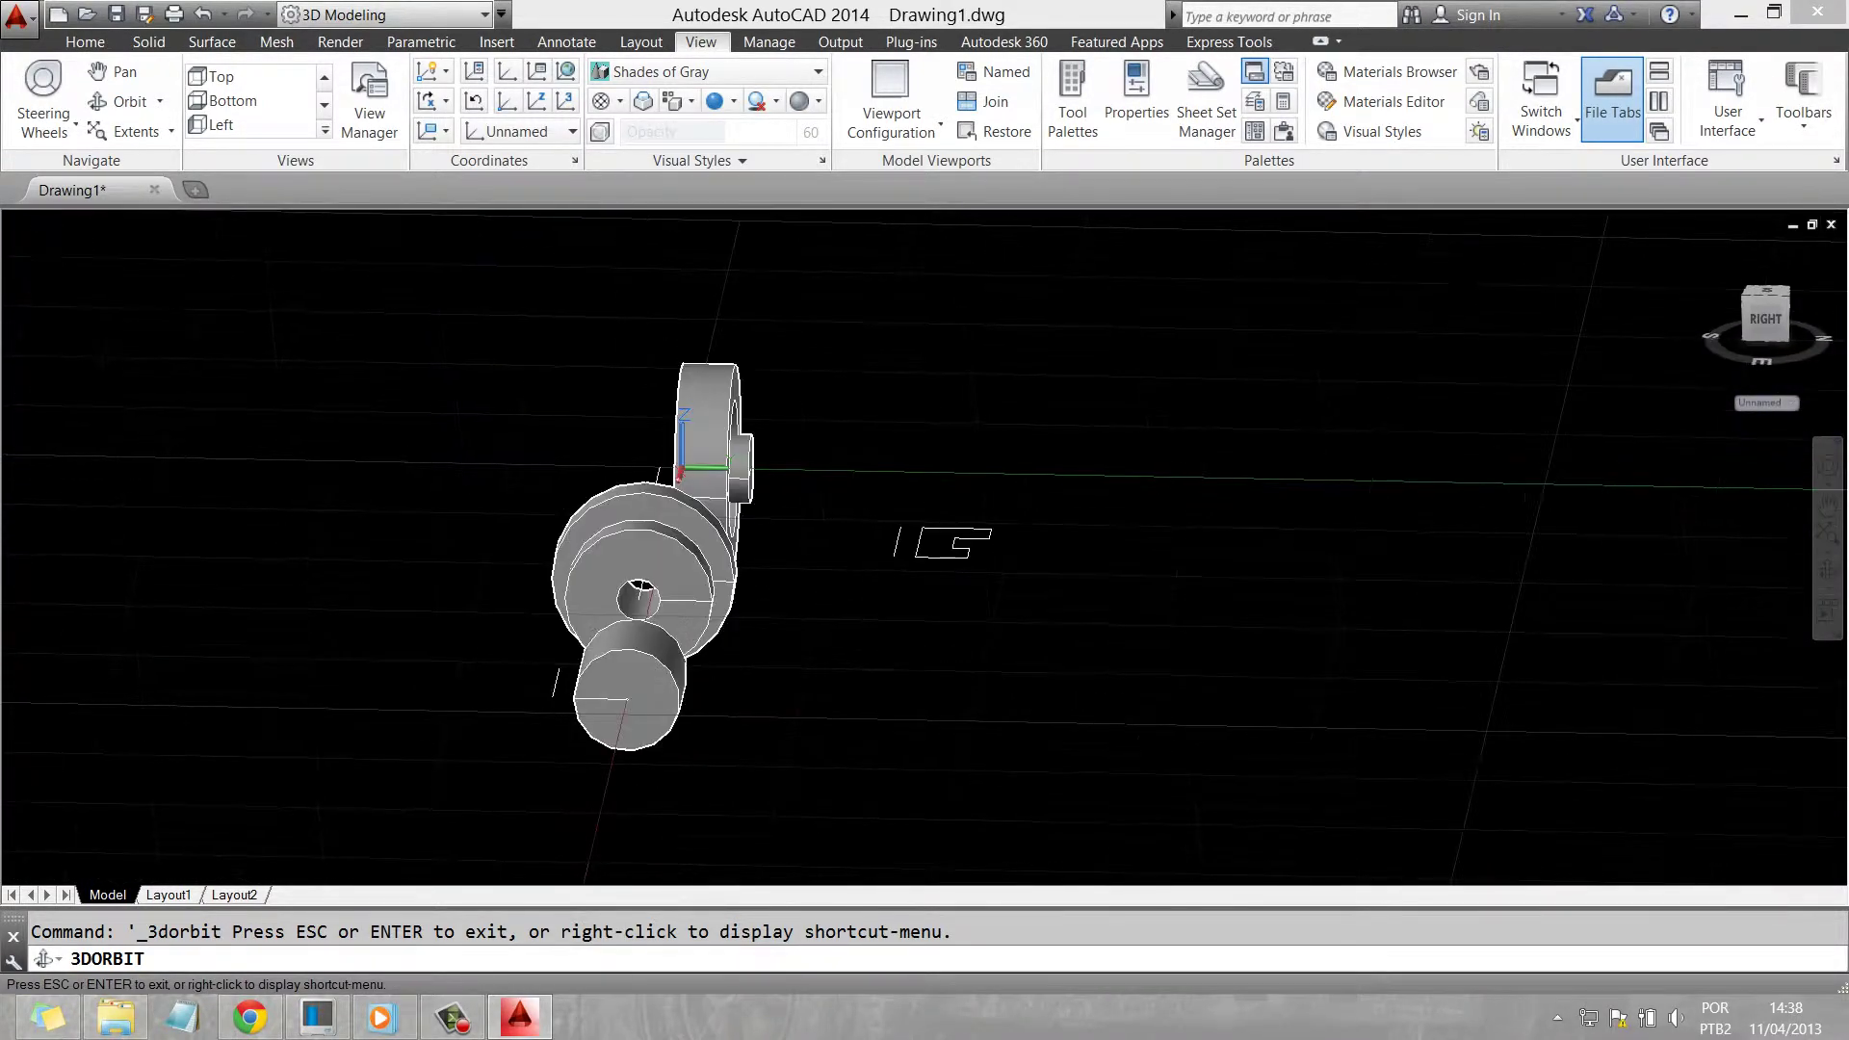
pyautogui.moveTo(953, 542)
pyautogui.mouseDown()
pyautogui.moveTo(973, 578)
pyautogui.moveTo(818, 578)
pyautogui.mouseUp()
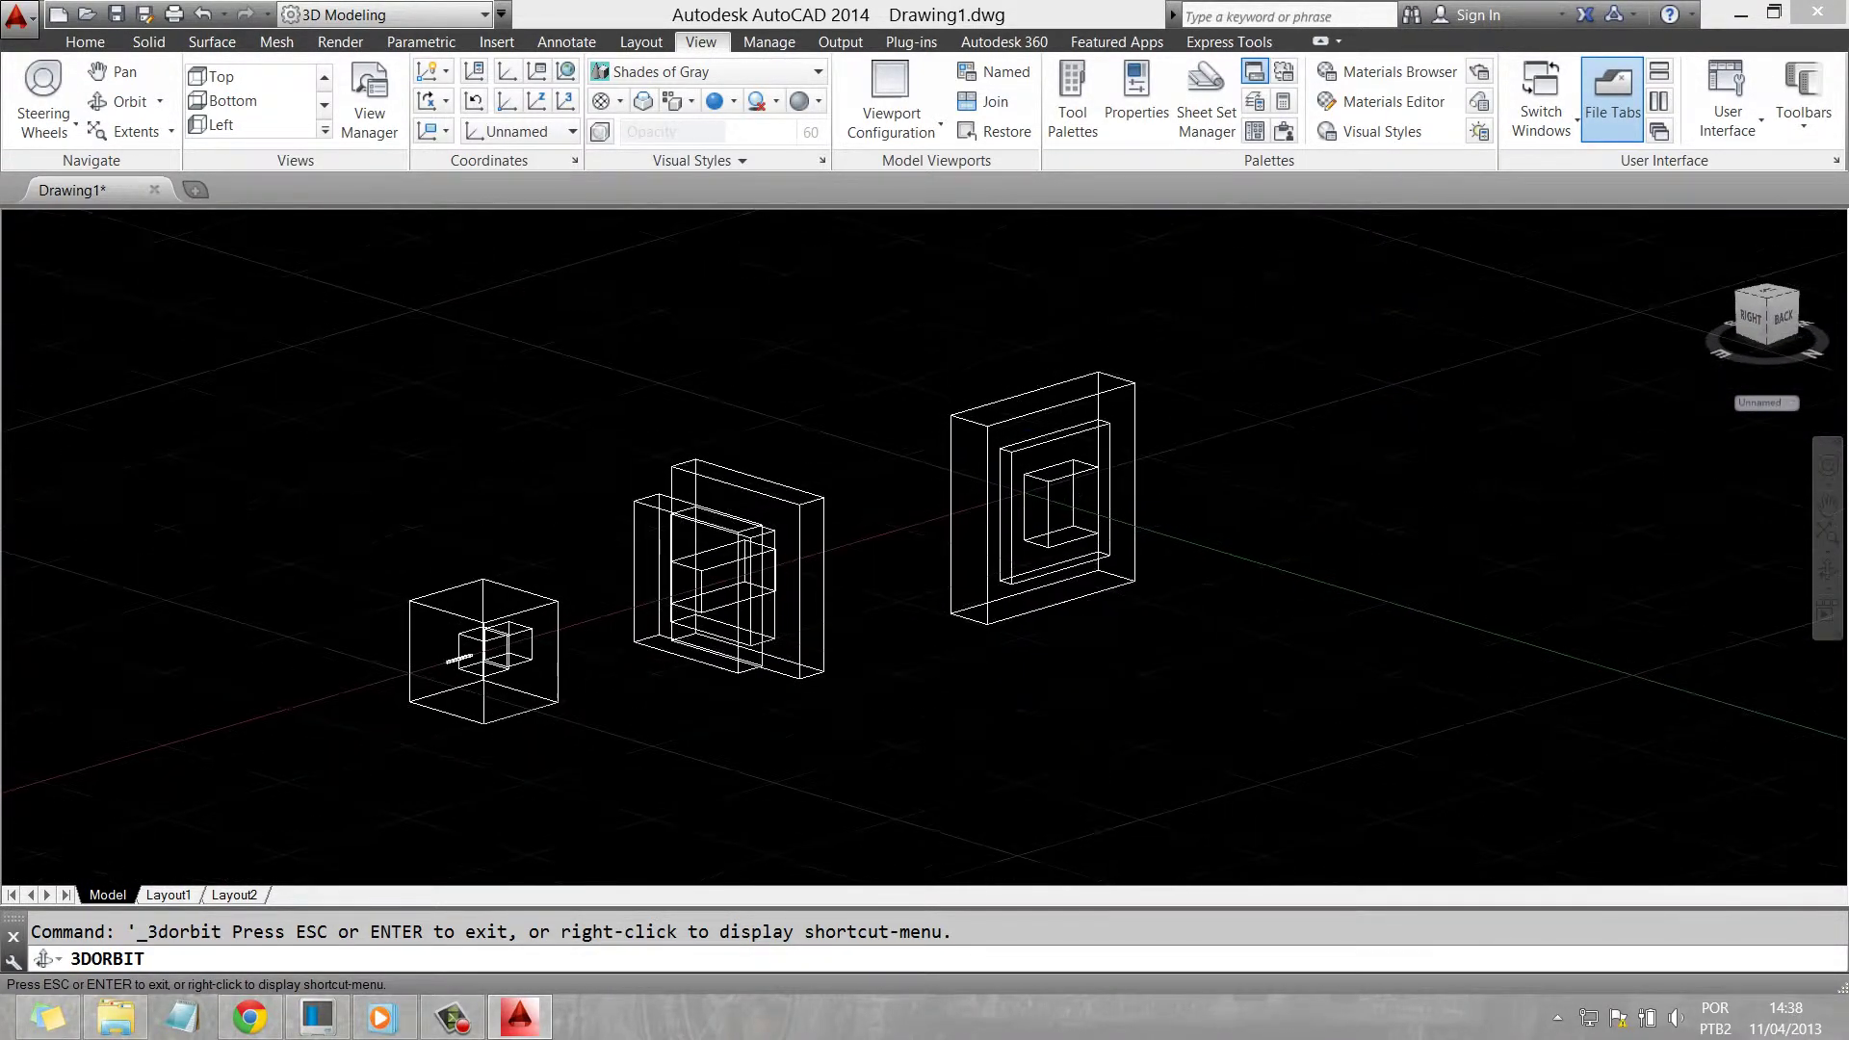
pyautogui.moveTo(1211, 589)
pyautogui.mouseDown()
pyautogui.moveTo(1059, 589)
pyautogui.moveTo(597, 433)
pyautogui.moveTo(617, 452)
pyautogui.mouseUp()
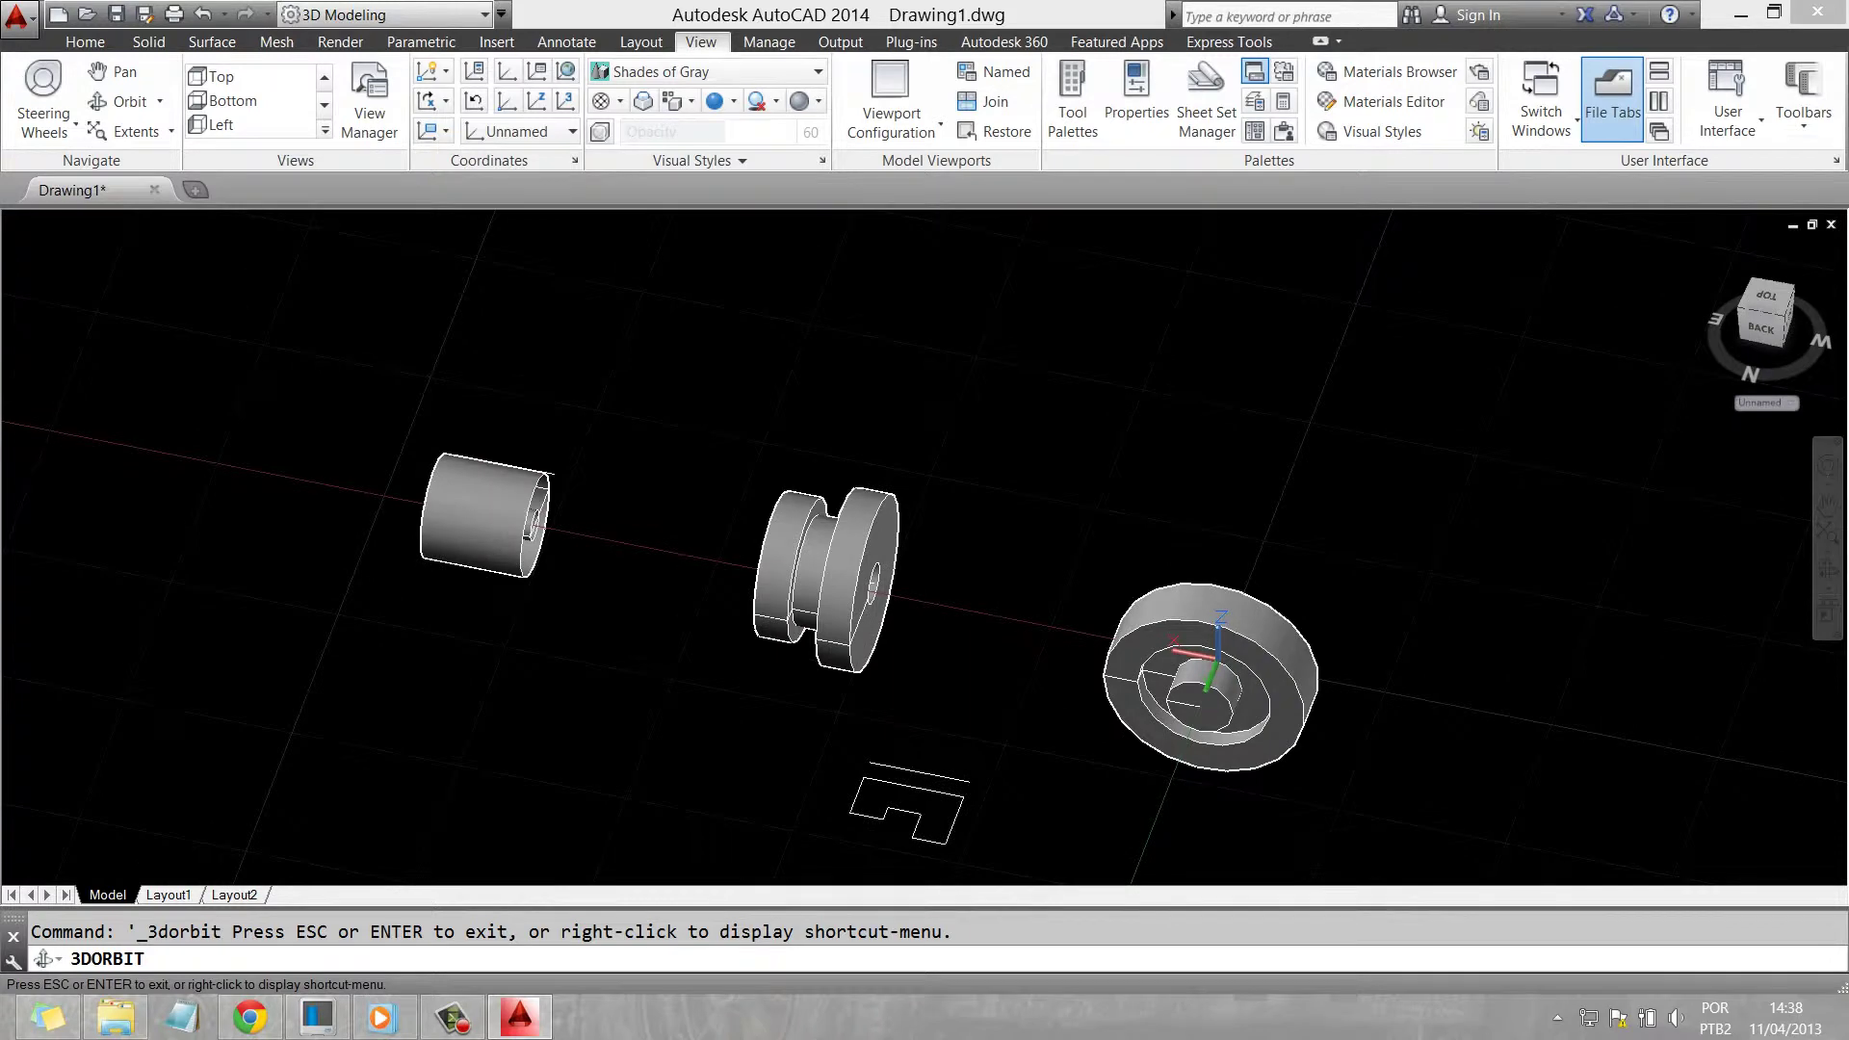
pyautogui.moveTo(1215, 655); pyautogui.dragTo(963, 481)
pyautogui.moveTo(1194, 857); pyautogui.dragTo(1030, 713)
pyautogui.scroll(2, 770, 539)
# Revolve the notched profile a full 360° about the Z axis into a ring
pyautogui.scroll(1, 770, 539)
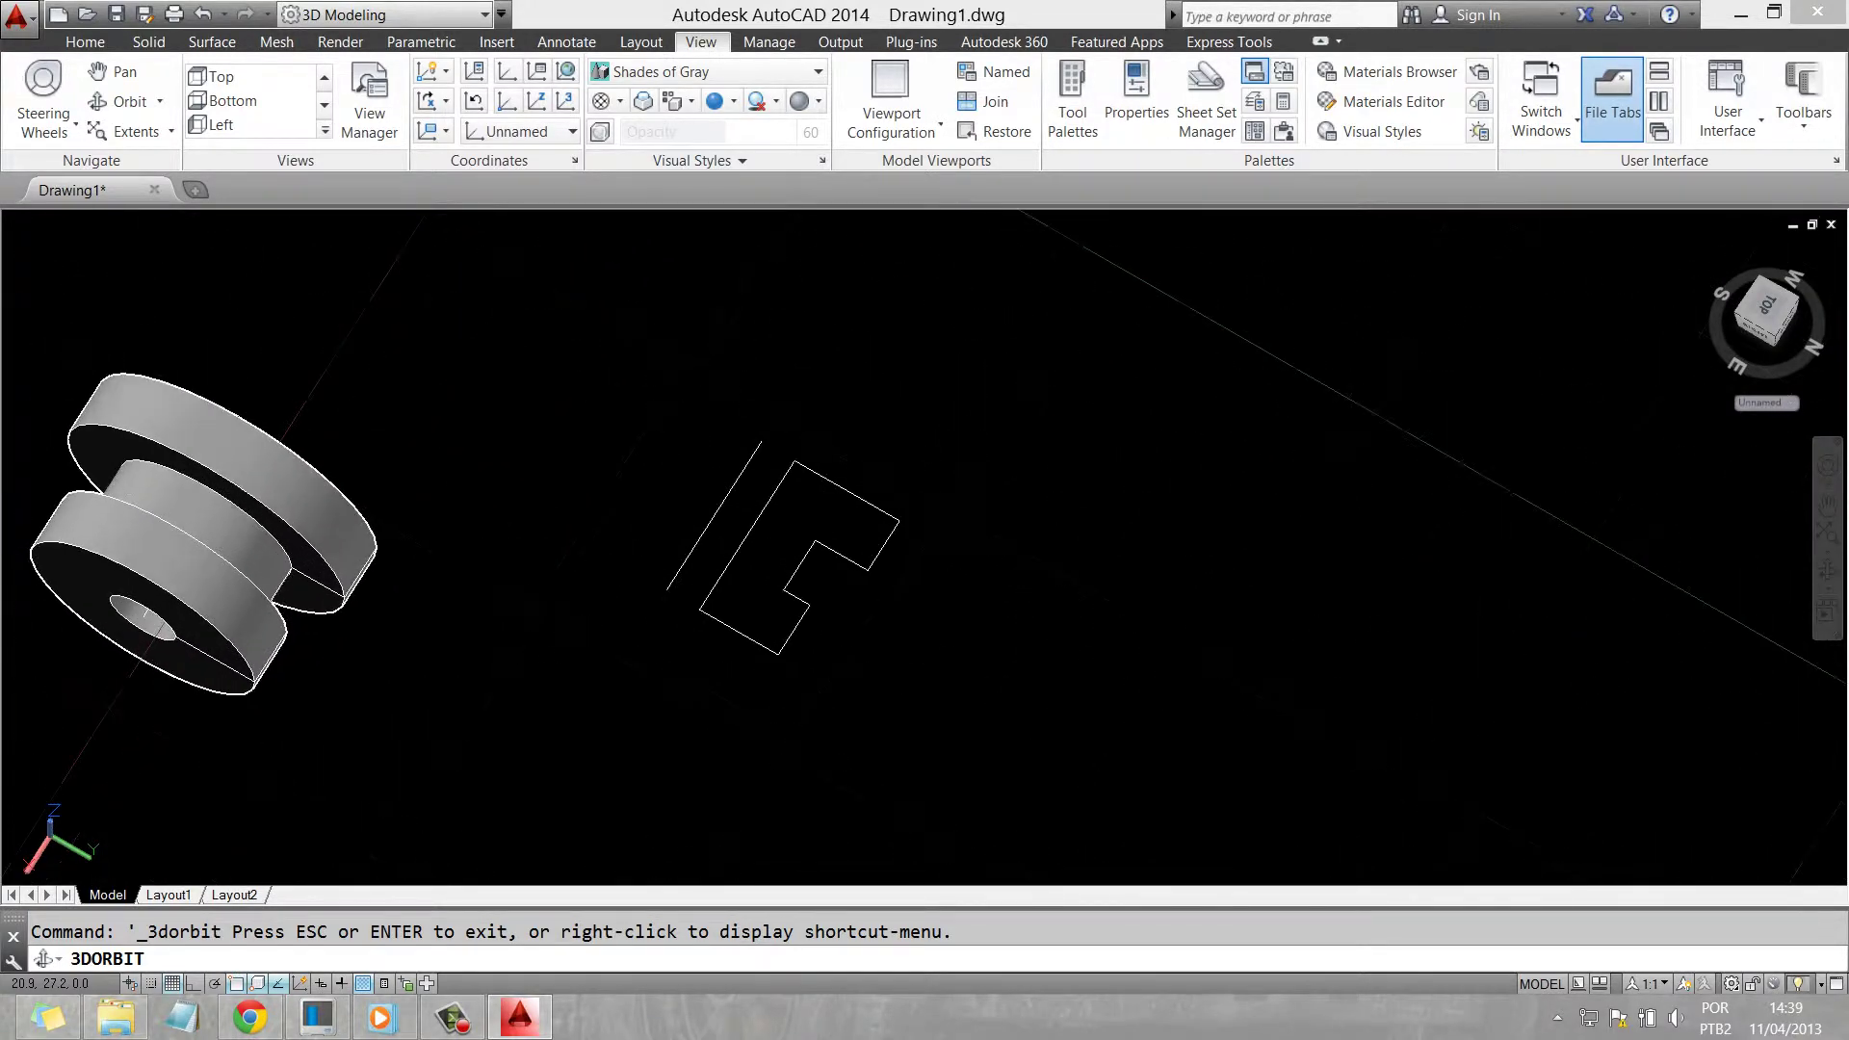
pyautogui.press('Escape')
pyautogui.press('Return')
pyautogui.click(881, 684)
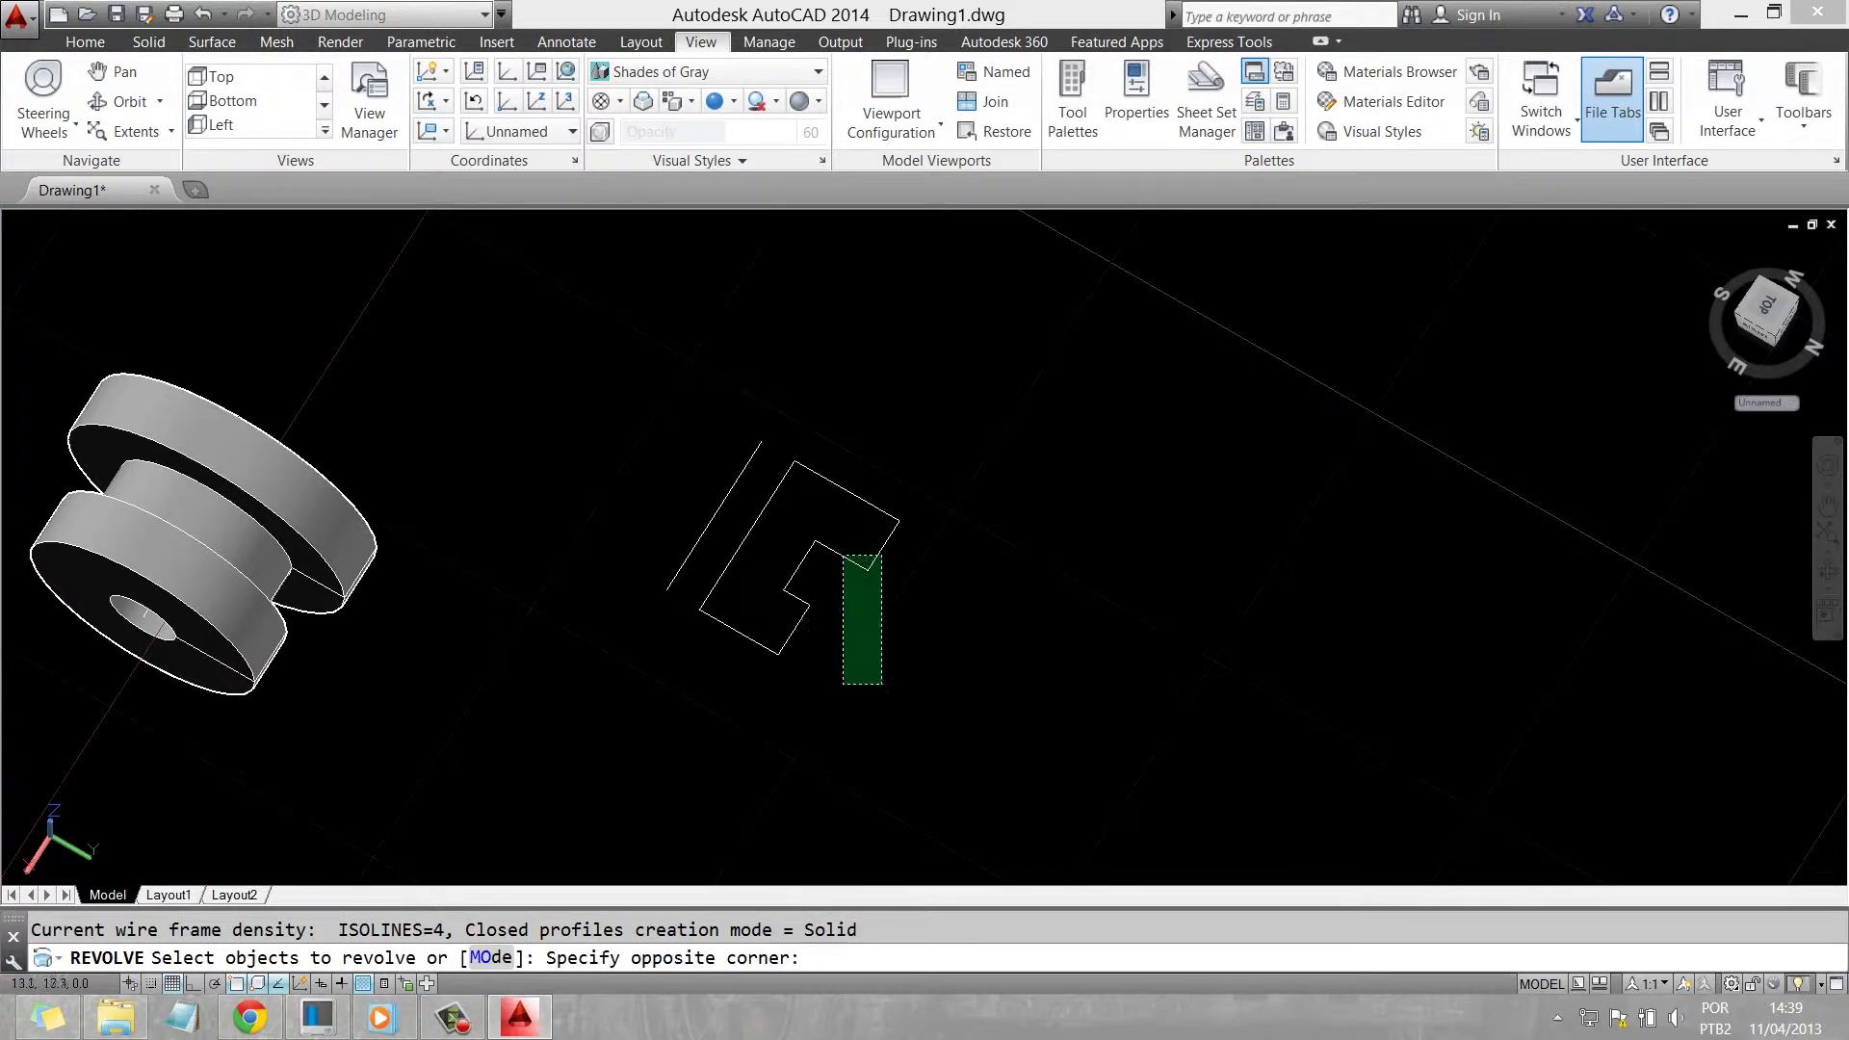
pyautogui.click(729, 519)
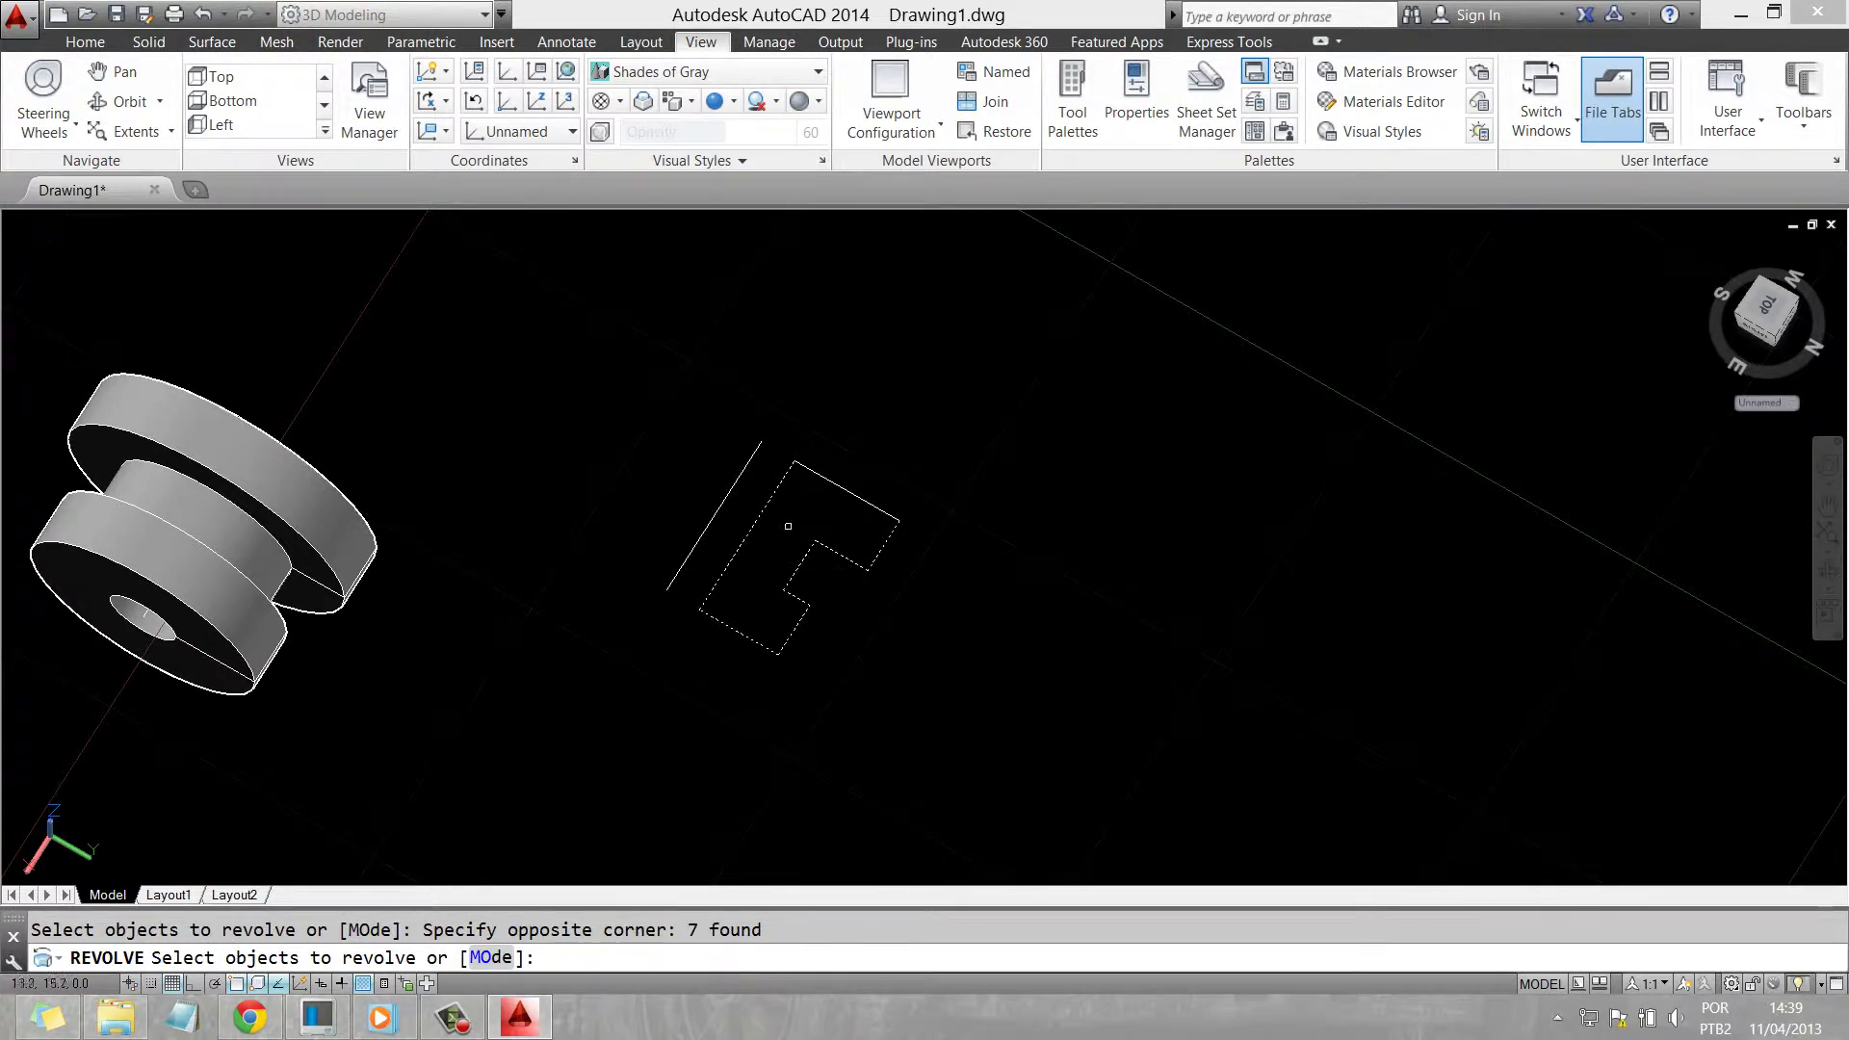
pyautogui.click(942, 599)
pyautogui.click(835, 483)
pyautogui.press('Return')
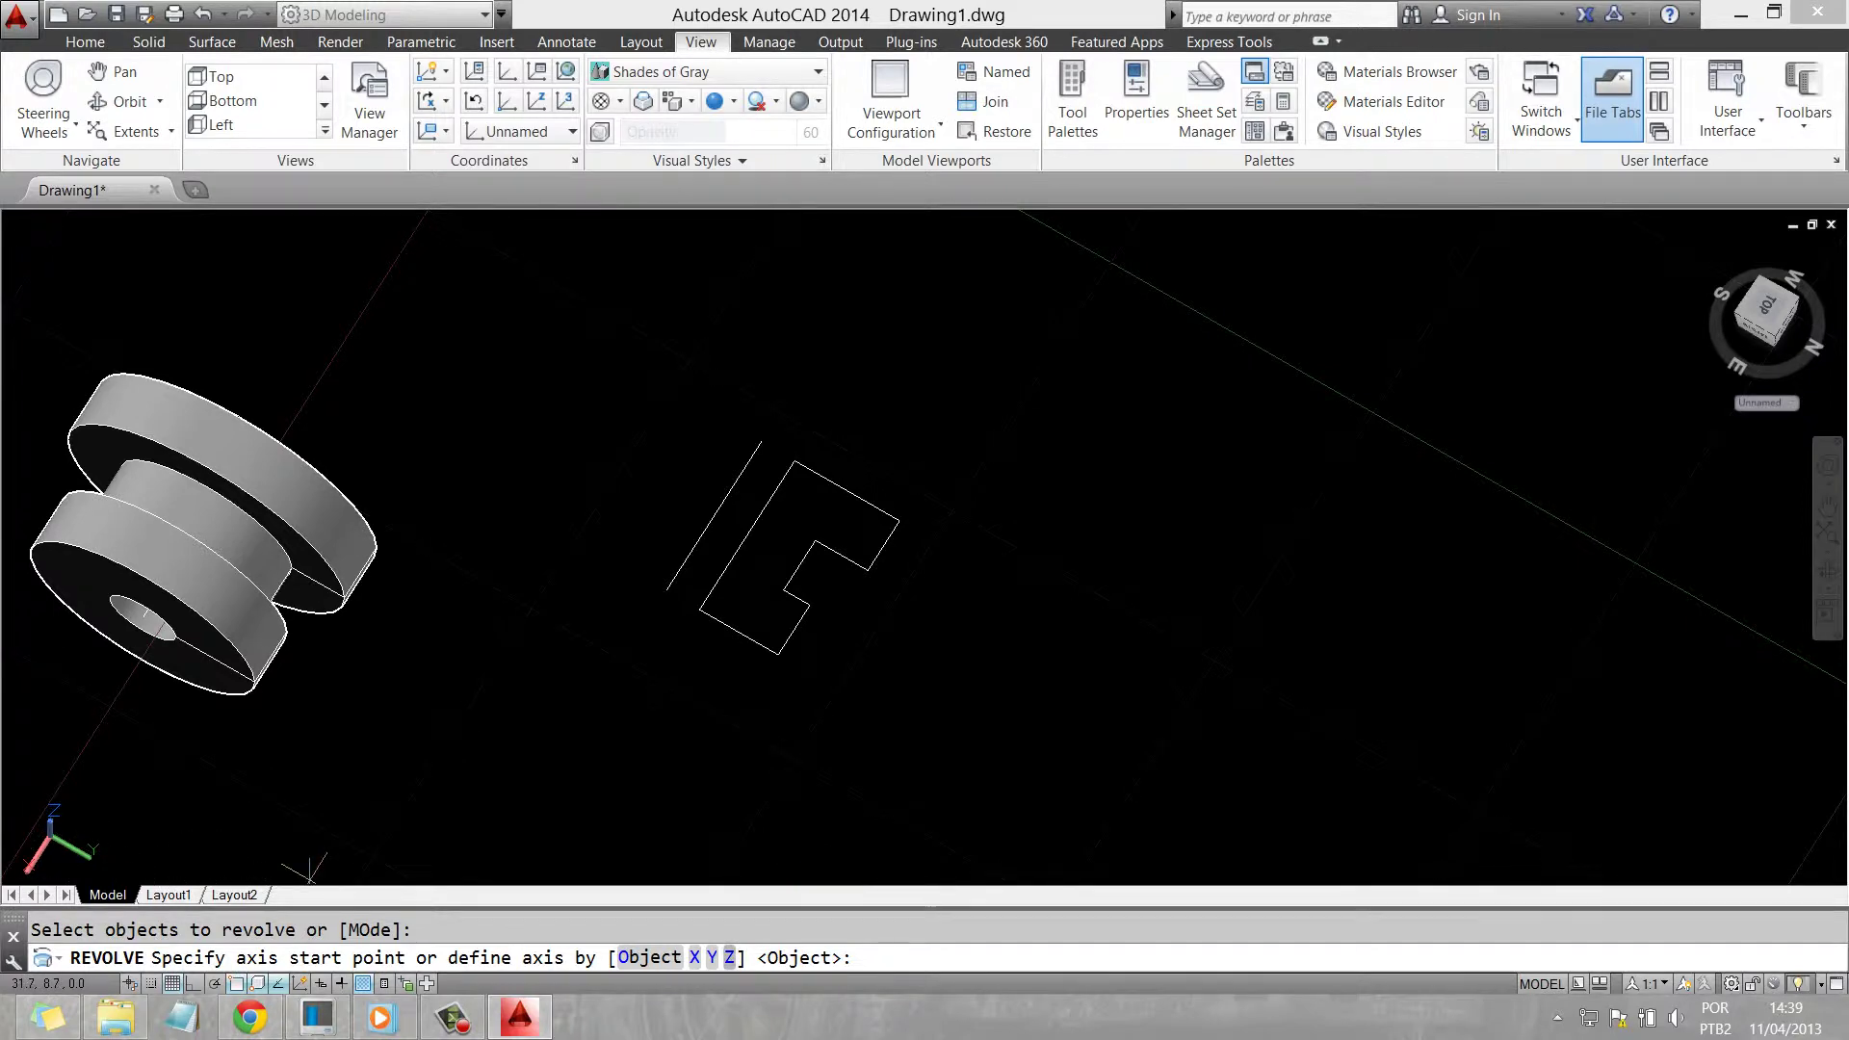
pyautogui.write('Z')
pyautogui.press('Return')
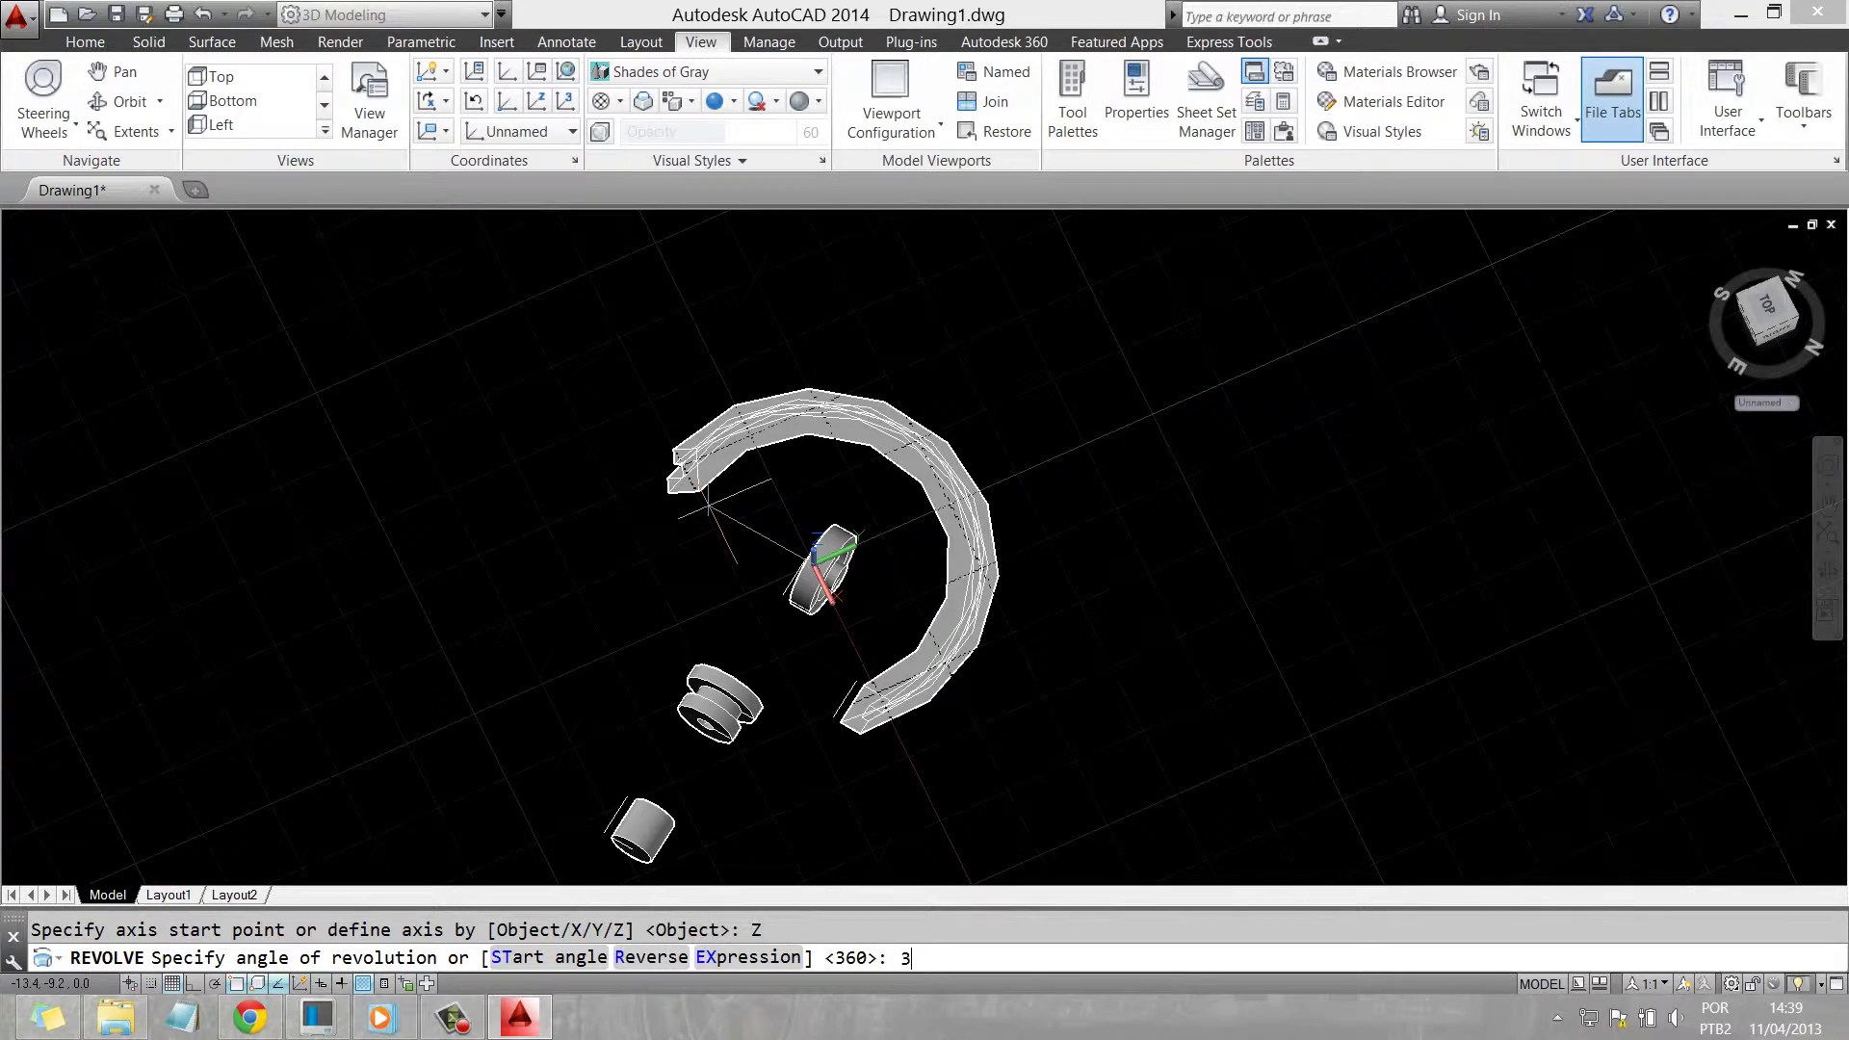
pyautogui.write('60')
pyautogui.press('Return')
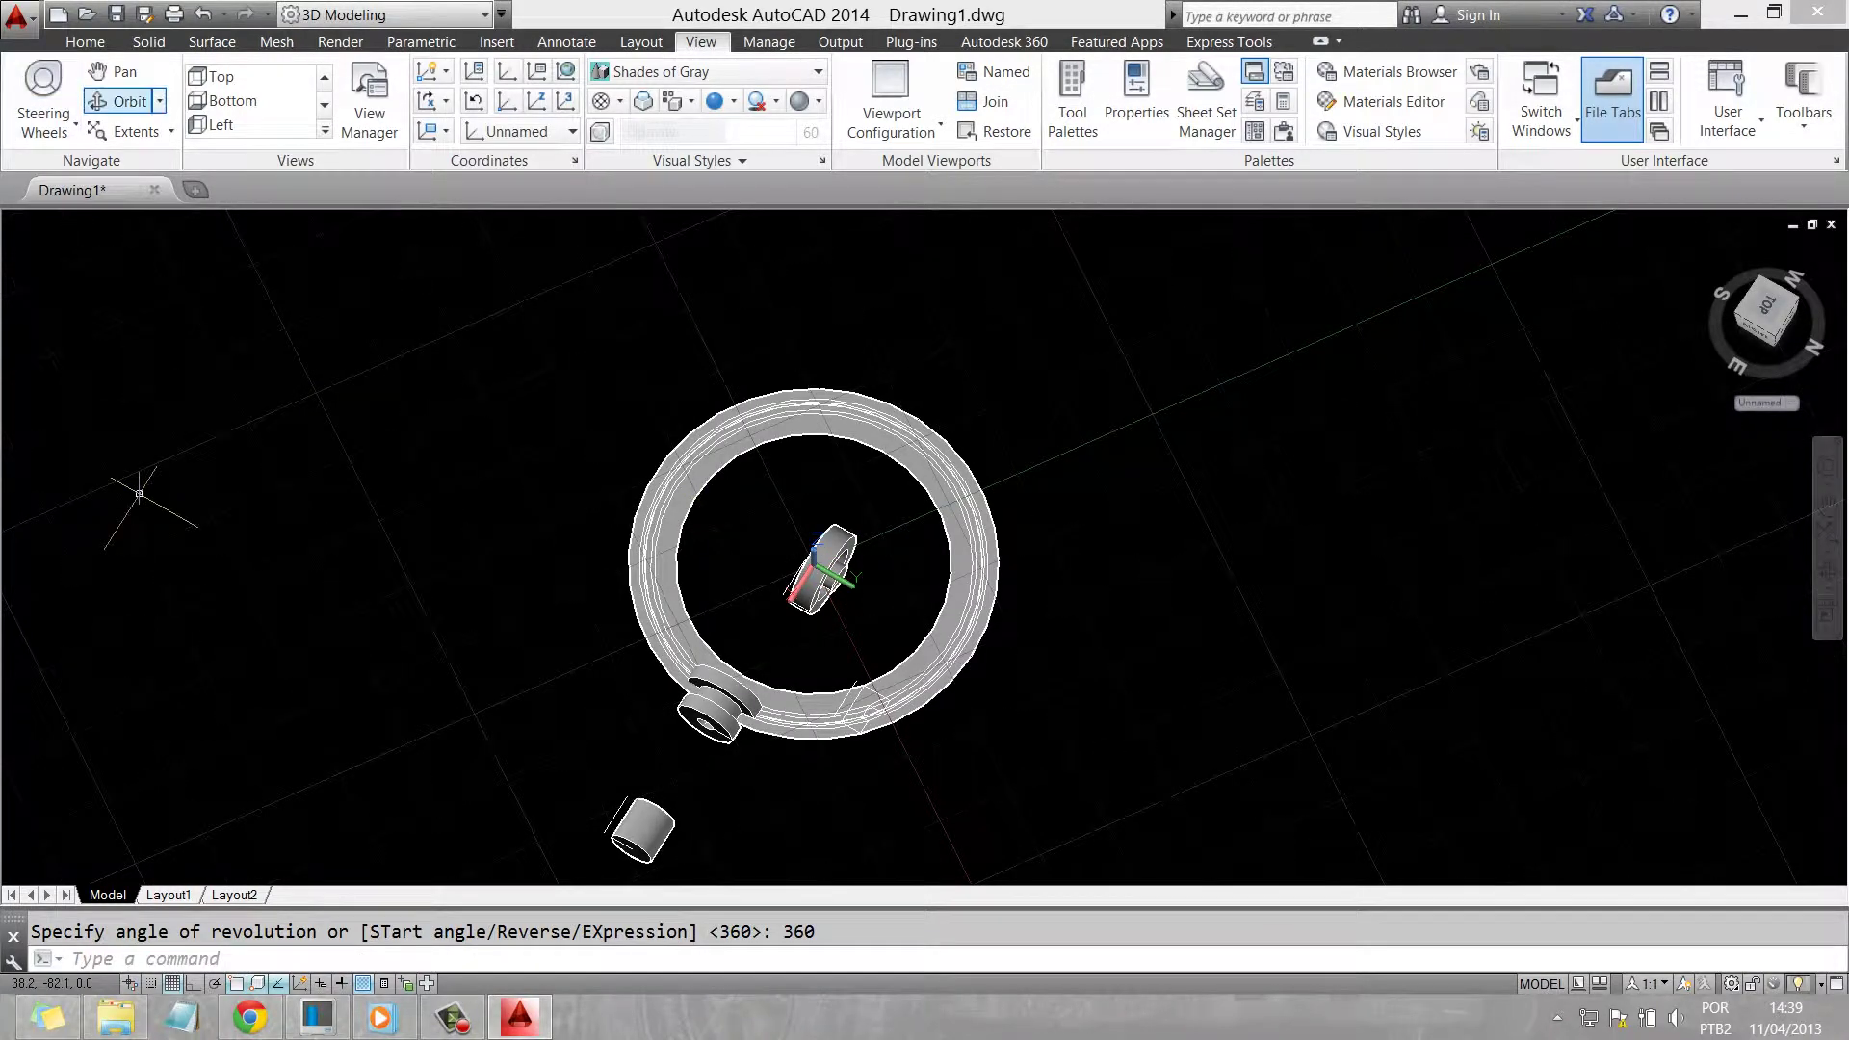
pyautogui.click(112, 101)
# Orbit to an elevated front-left view that brings the ring into sight
pyautogui.moveTo(867, 577)
pyautogui.mouseDown()
pyautogui.moveTo(943, 539)
pyautogui.moveTo(925, 434)
pyautogui.moveTo(924, 597)
pyautogui.moveTo(924, 405)
pyautogui.mouseUp()
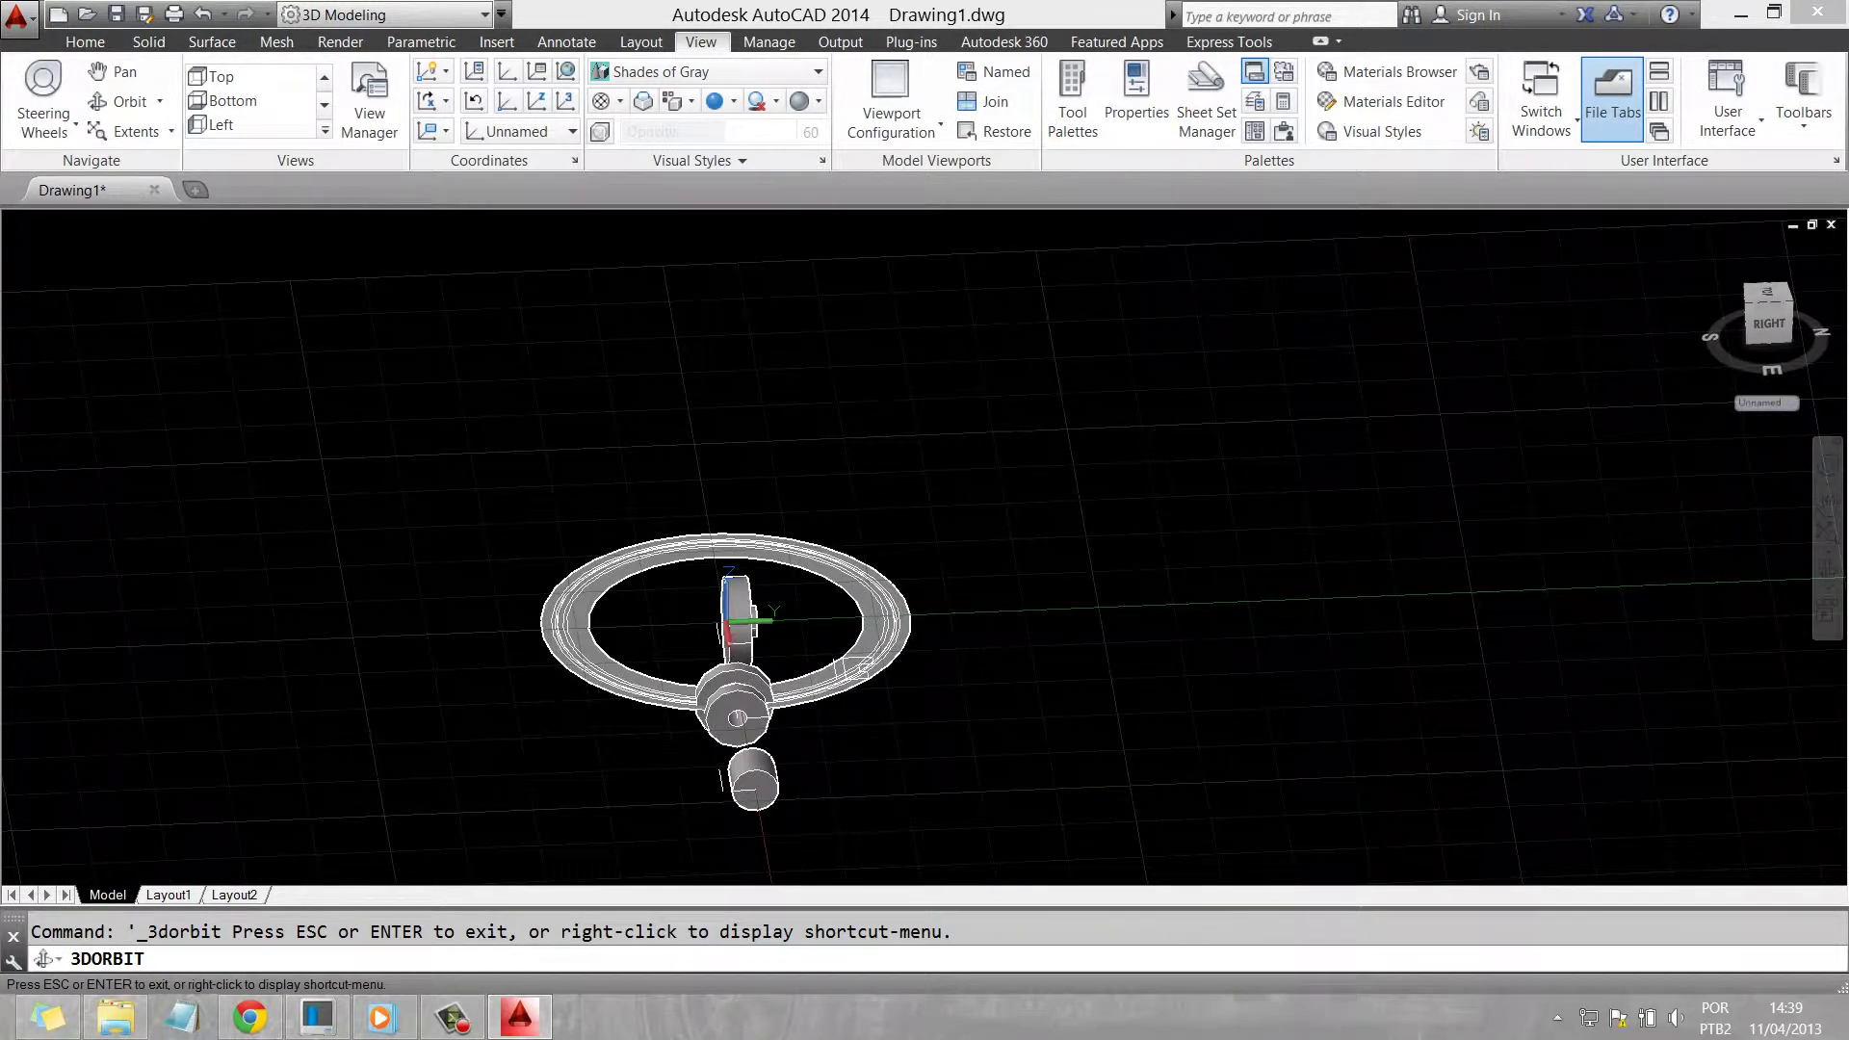
pyautogui.rightClick(1302, 324)
pyautogui.click(1329, 334)
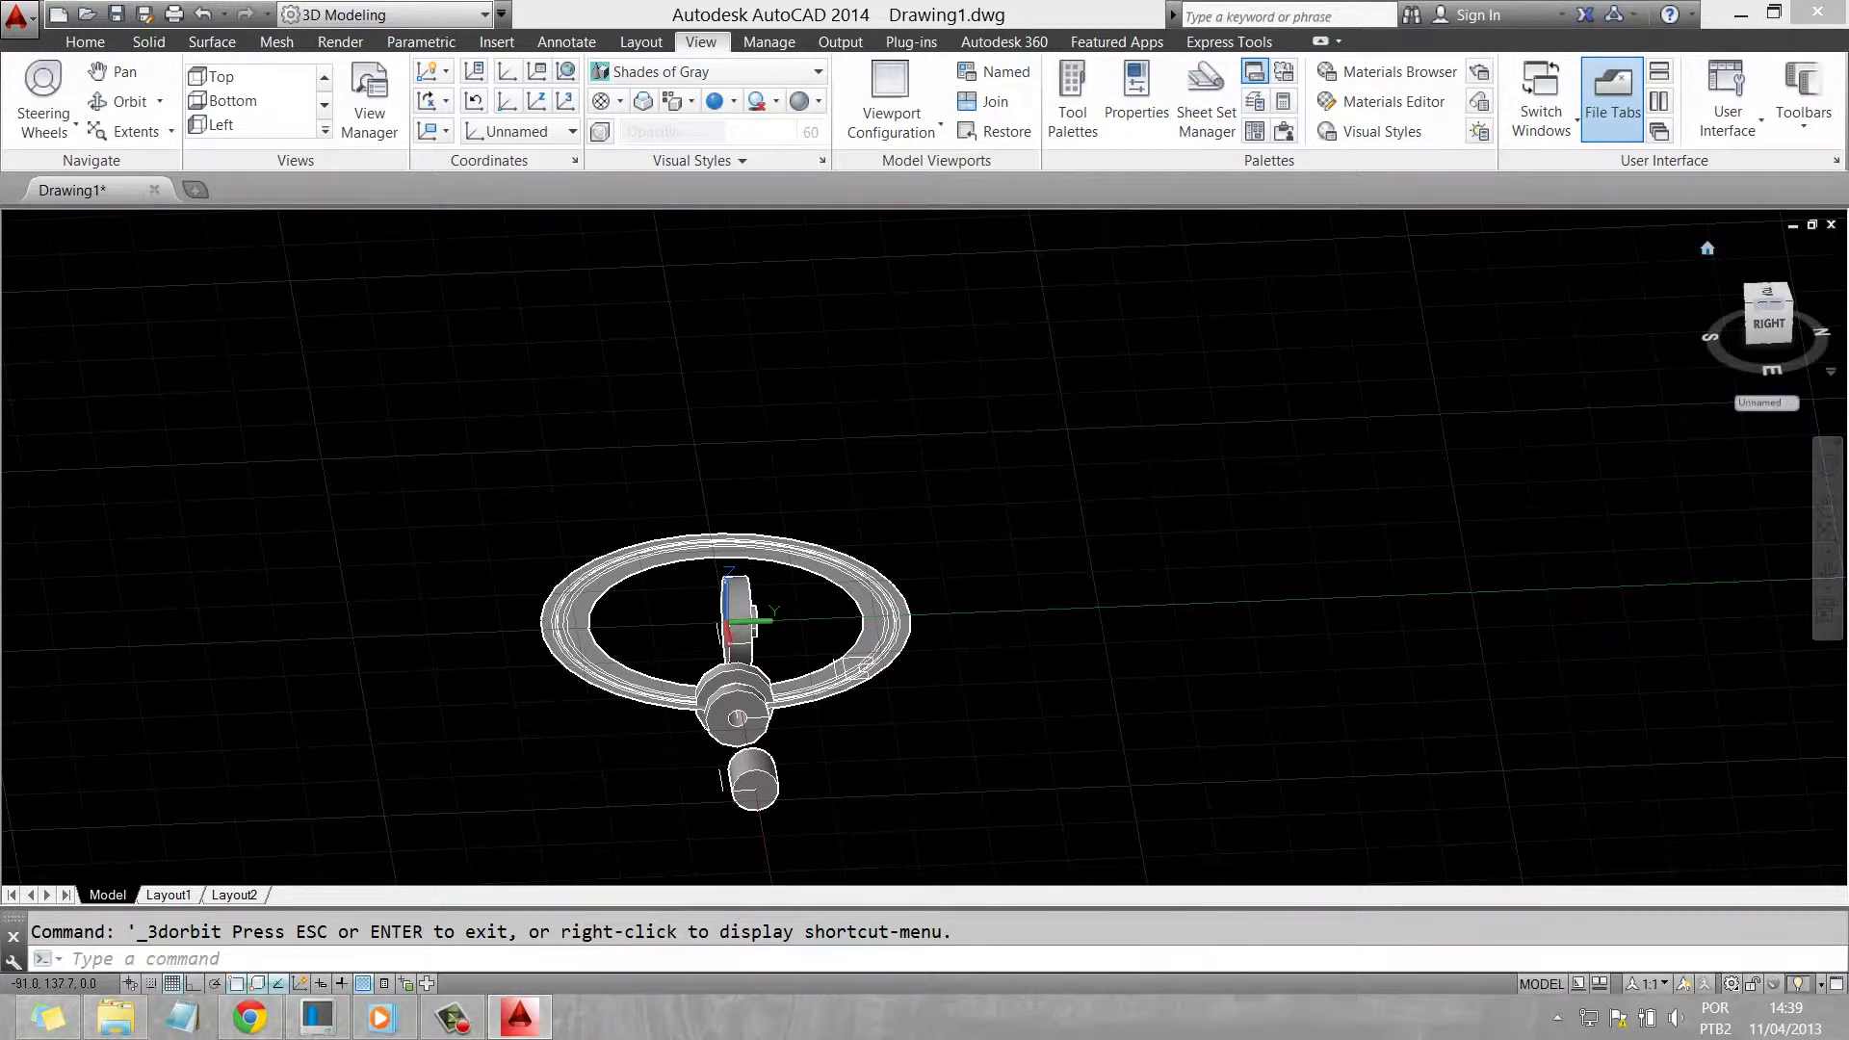
pyautogui.moveTo(924, 433); pyautogui.dragTo(823, 637)
pyautogui.press('Escape')
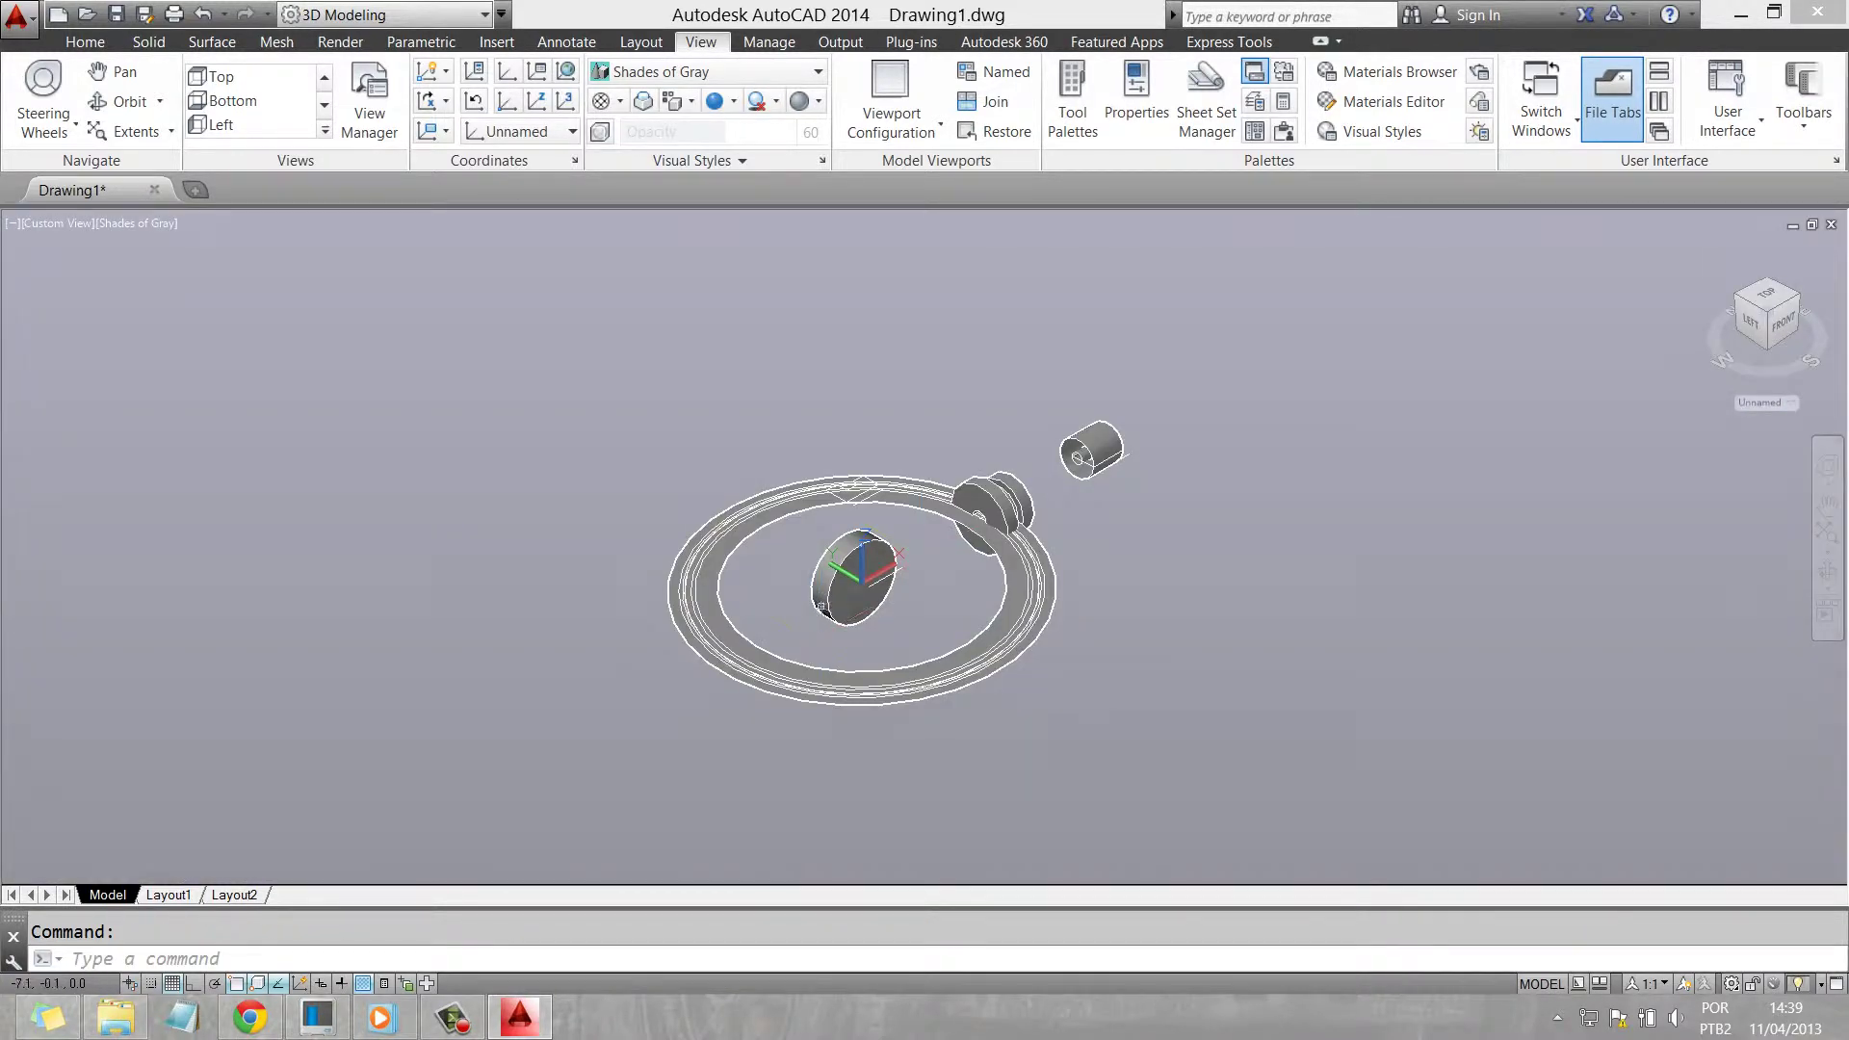
# Erase the large Z-axis ring piece by piece, then window-delete its leftovers
pyautogui.click(841, 686)
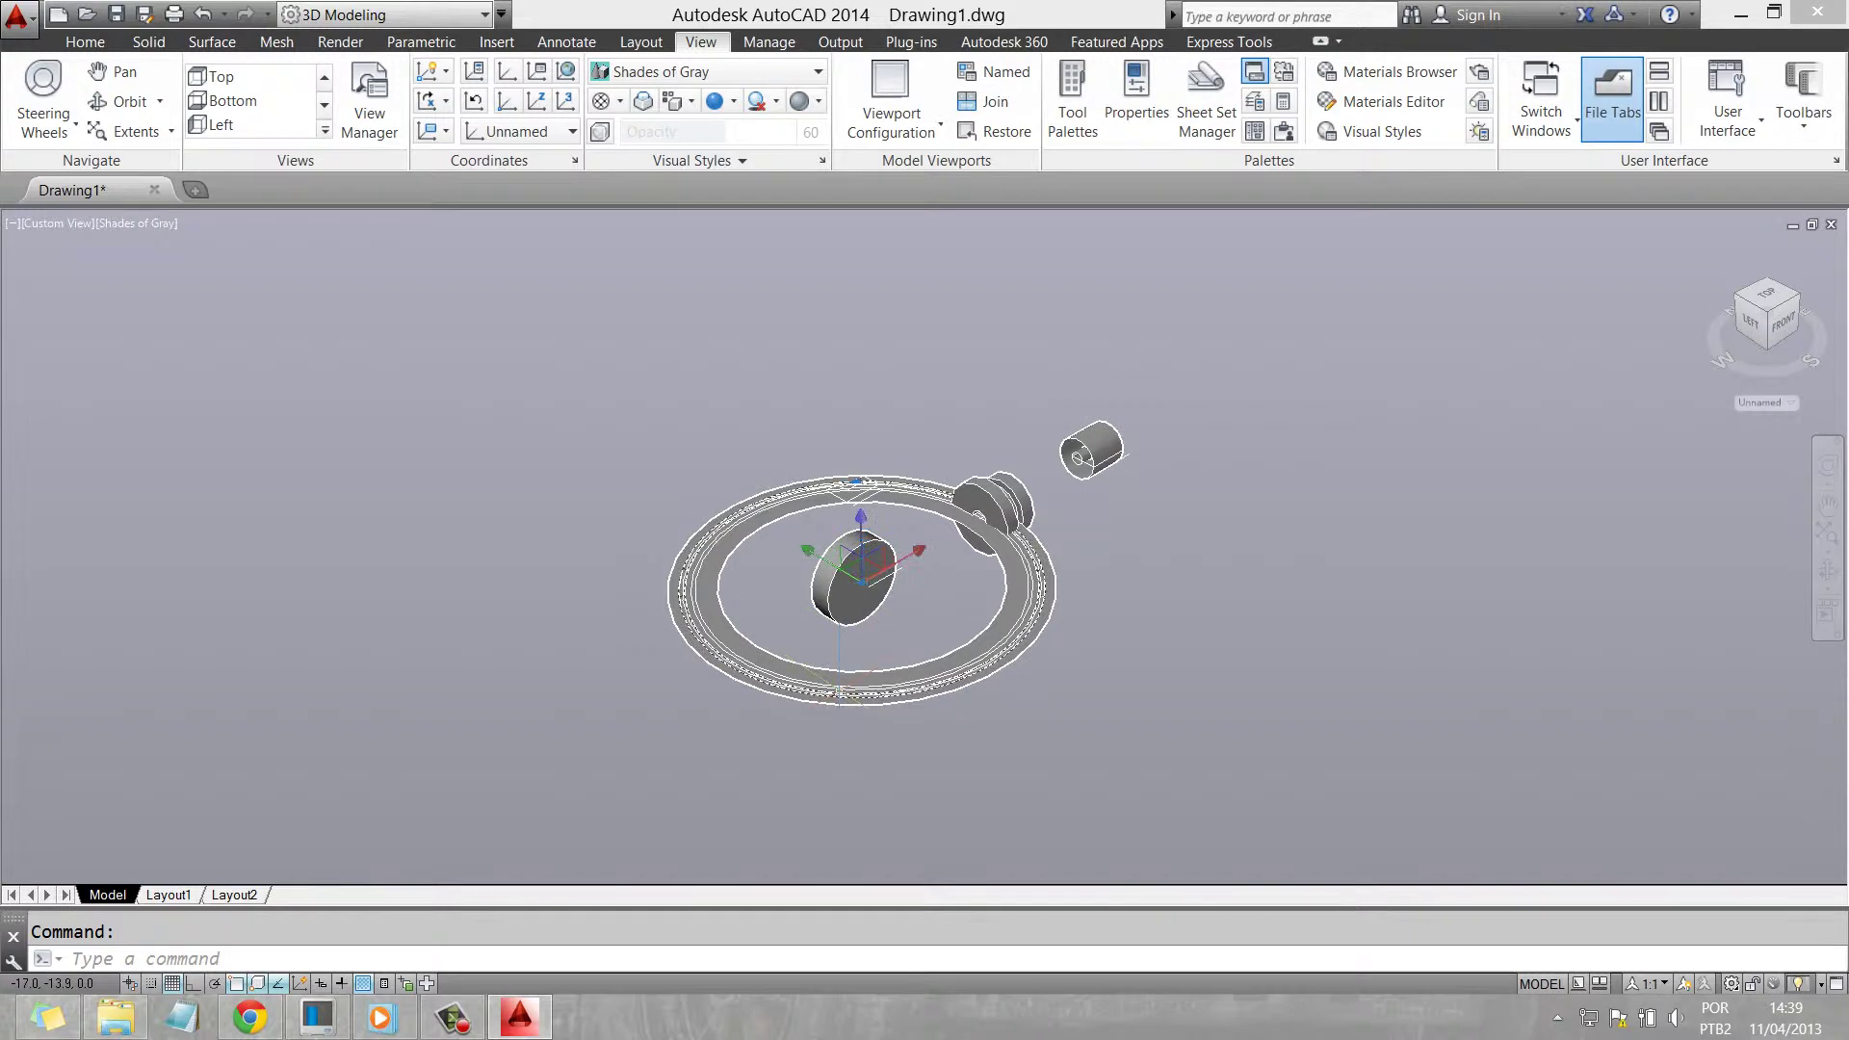
pyautogui.press('Delete')
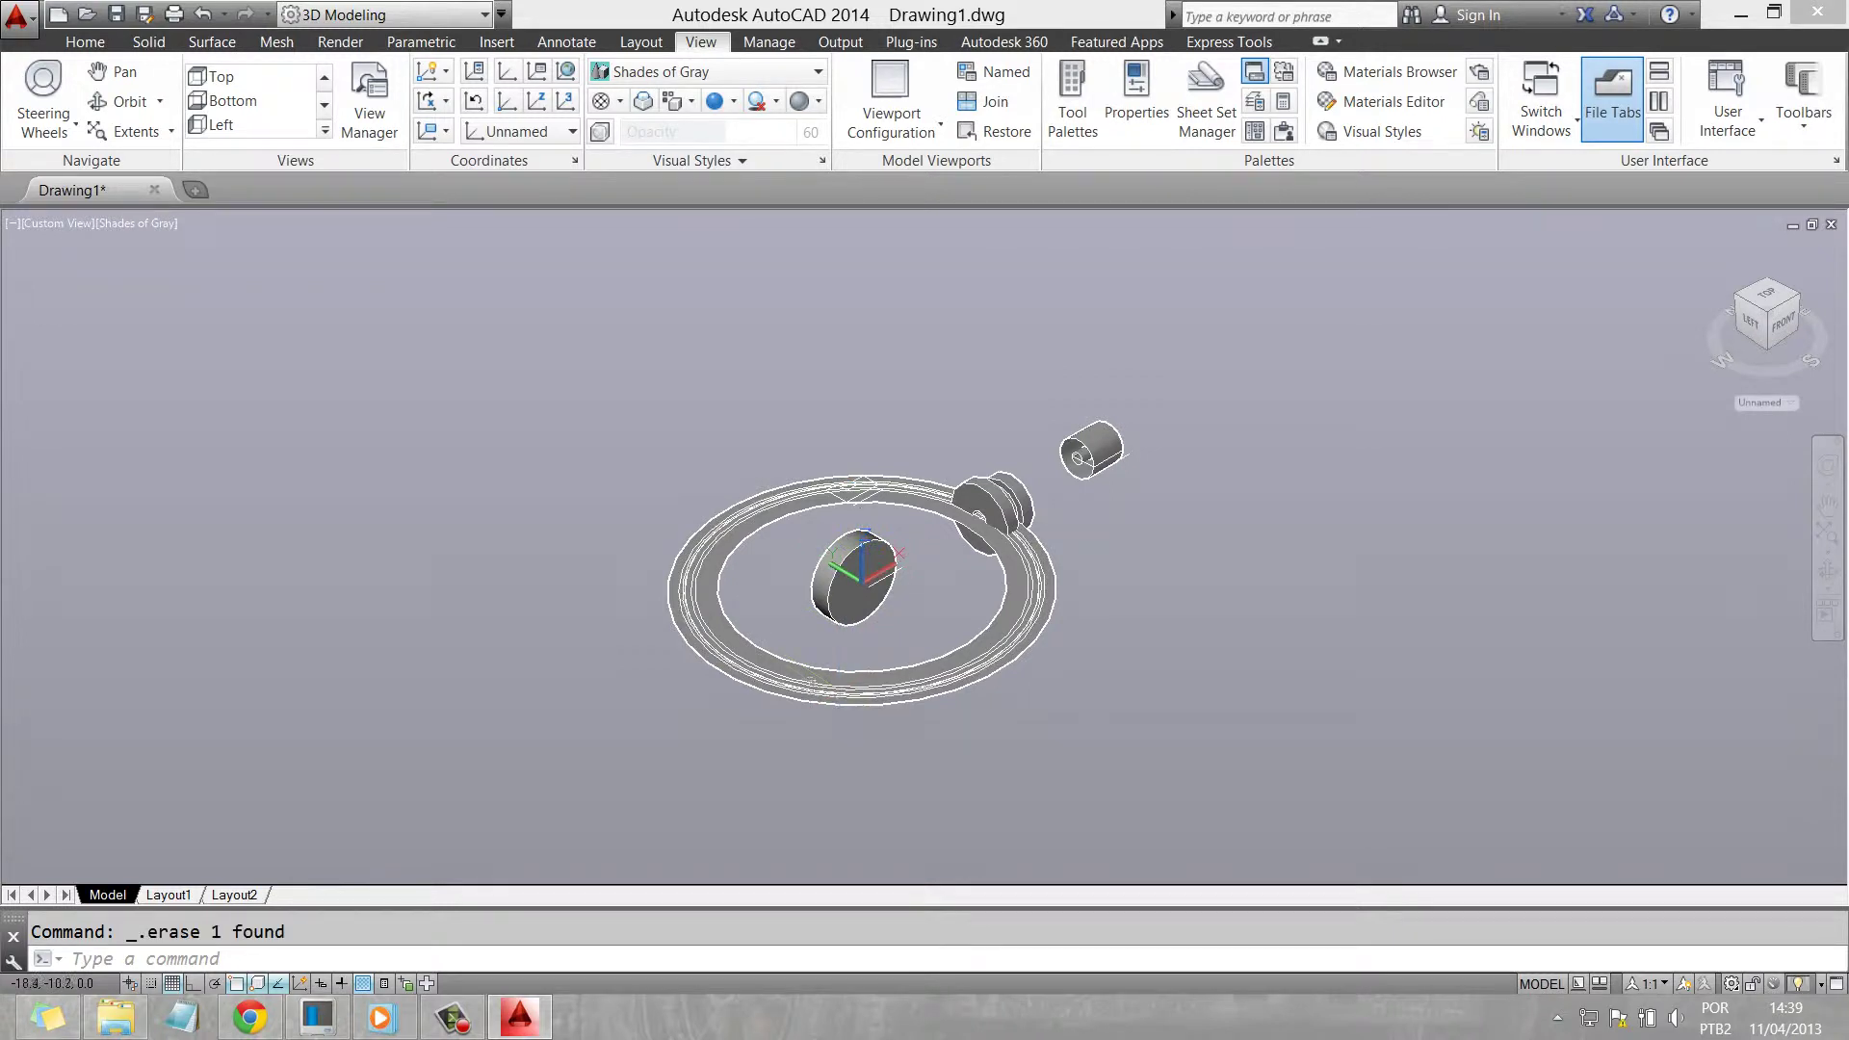
pyautogui.click(806, 681)
pyautogui.press('Delete')
pyautogui.click(807, 681)
pyautogui.press('Delete')
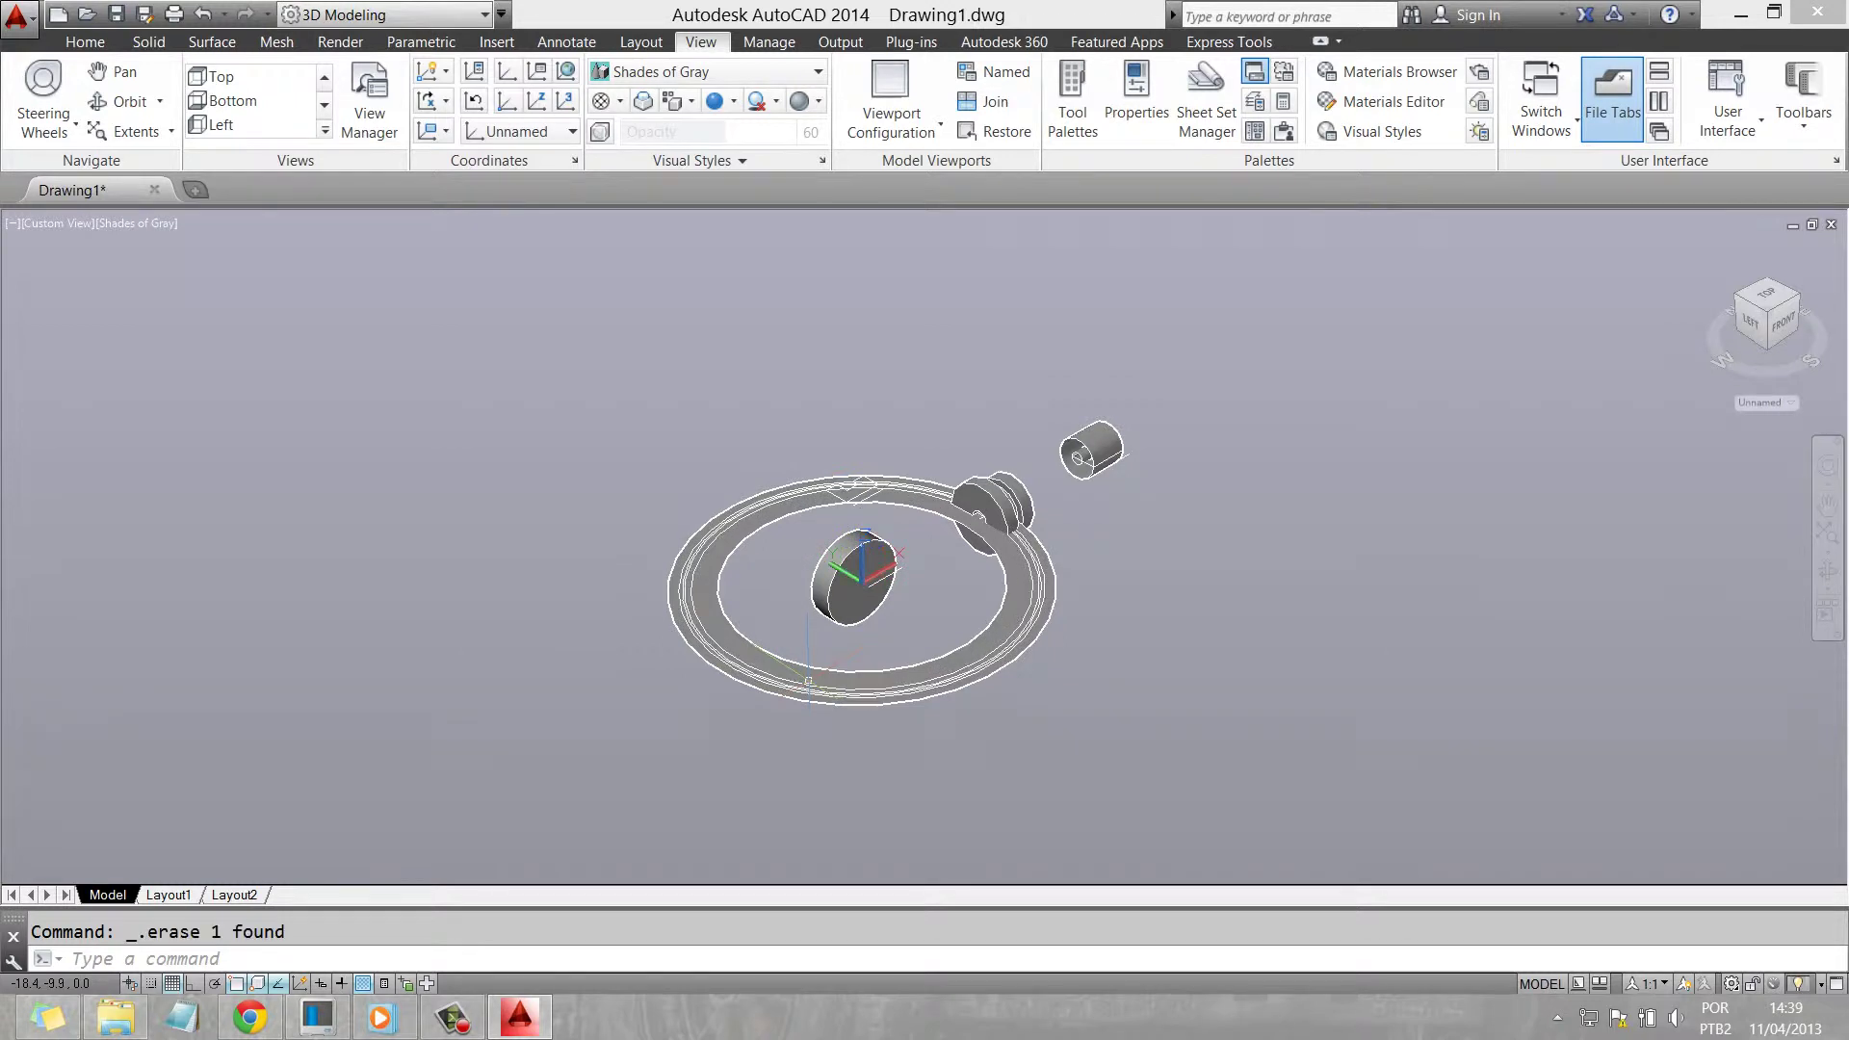
pyautogui.click(886, 756)
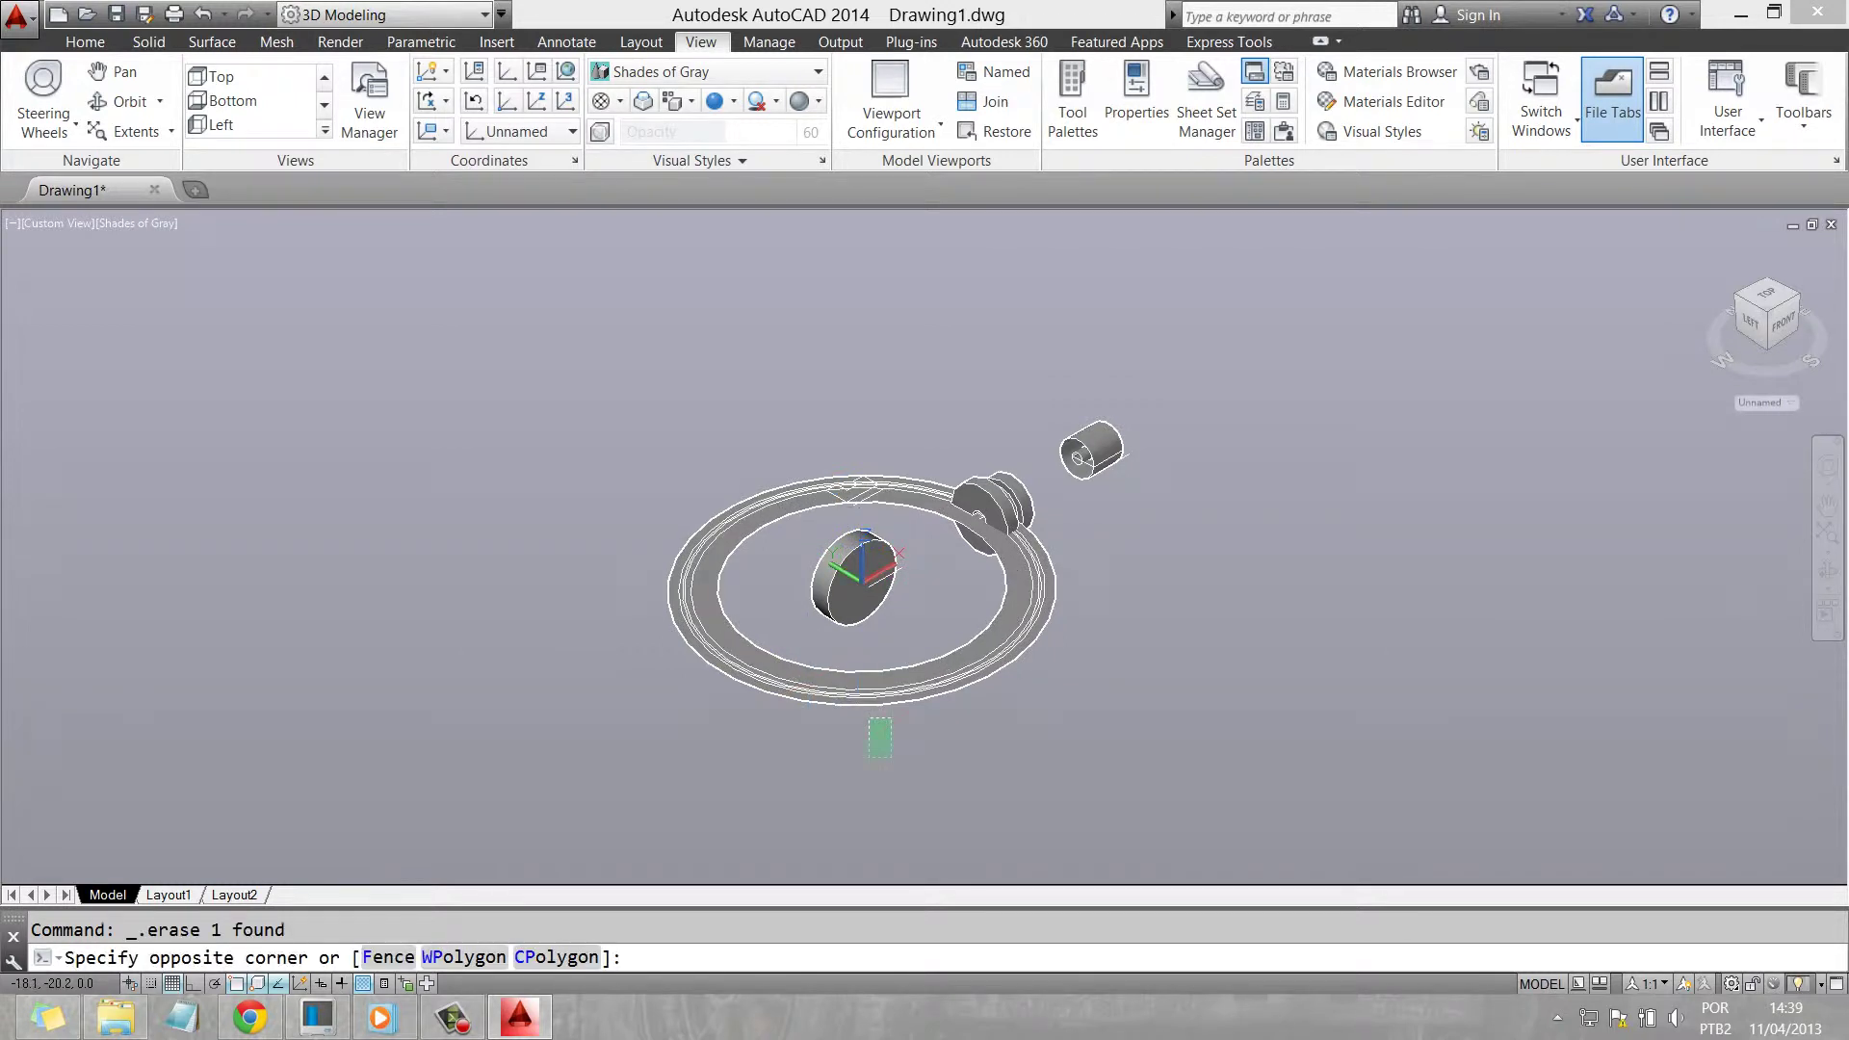
pyautogui.click(872, 469)
pyautogui.press('Delete')
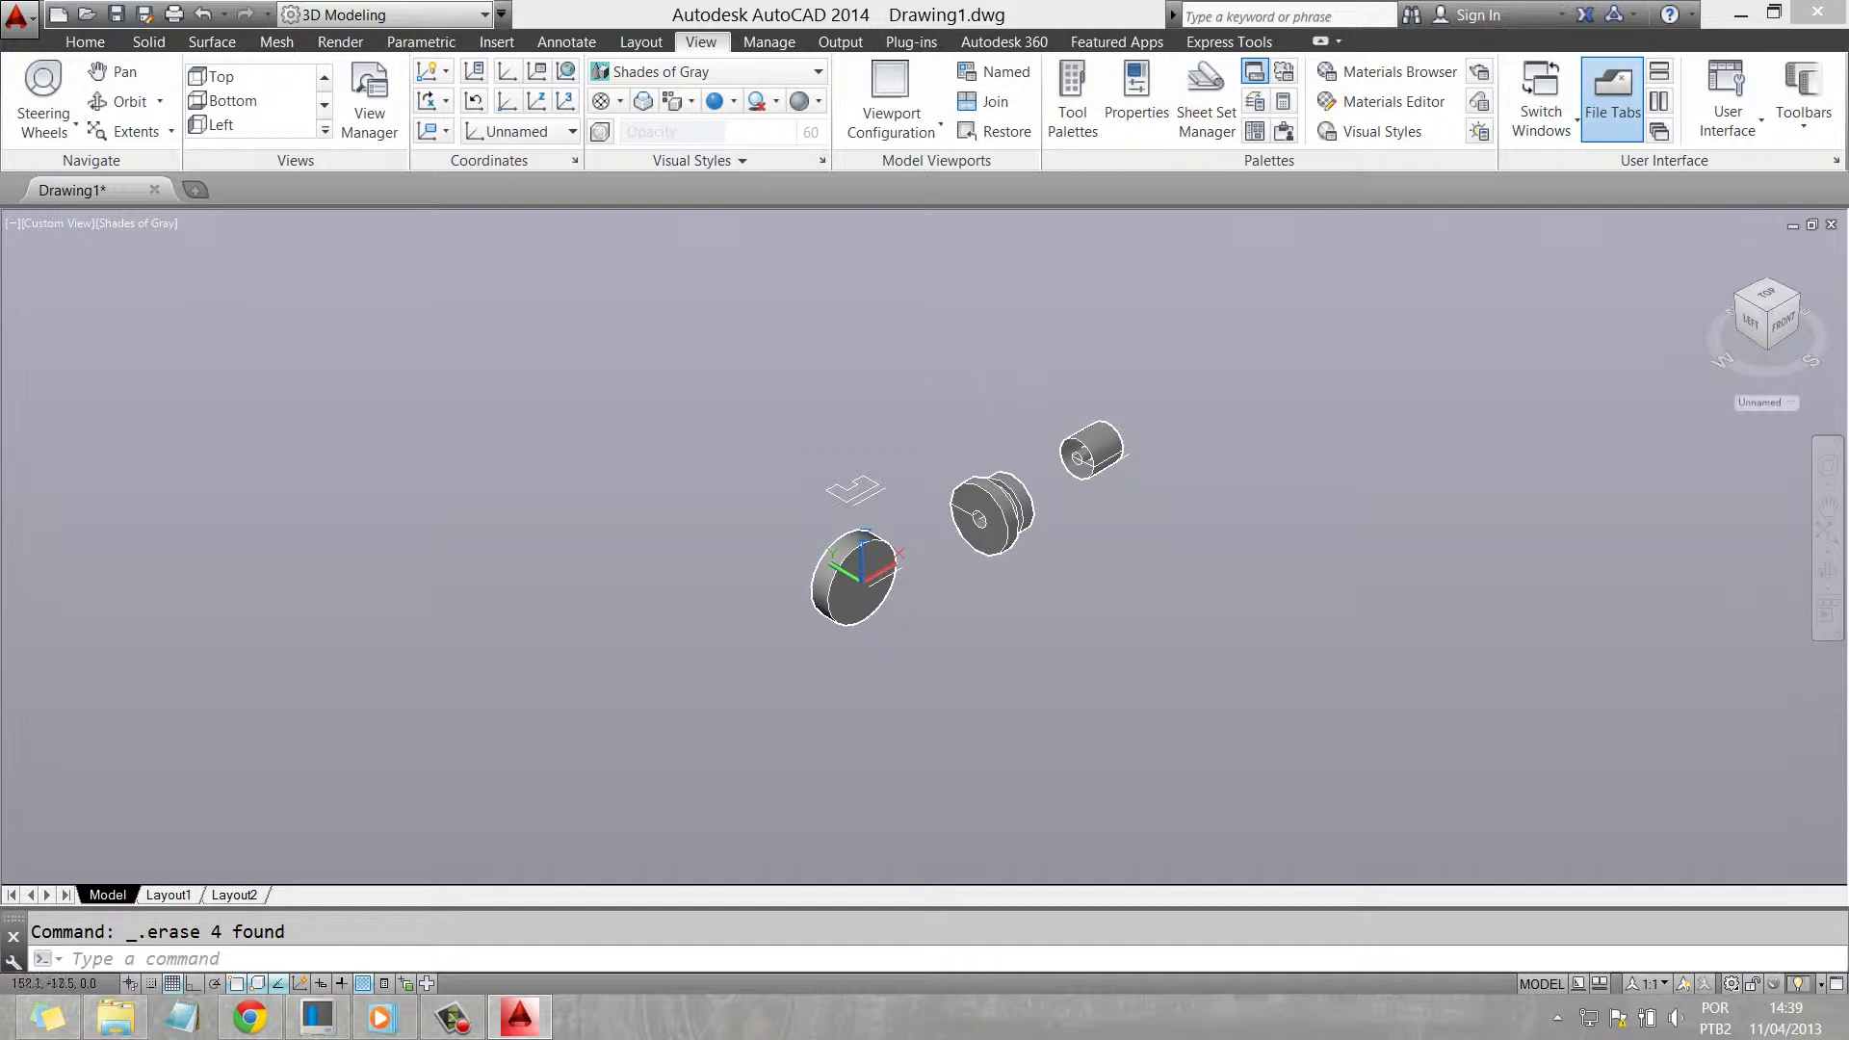
pyautogui.click(123, 101)
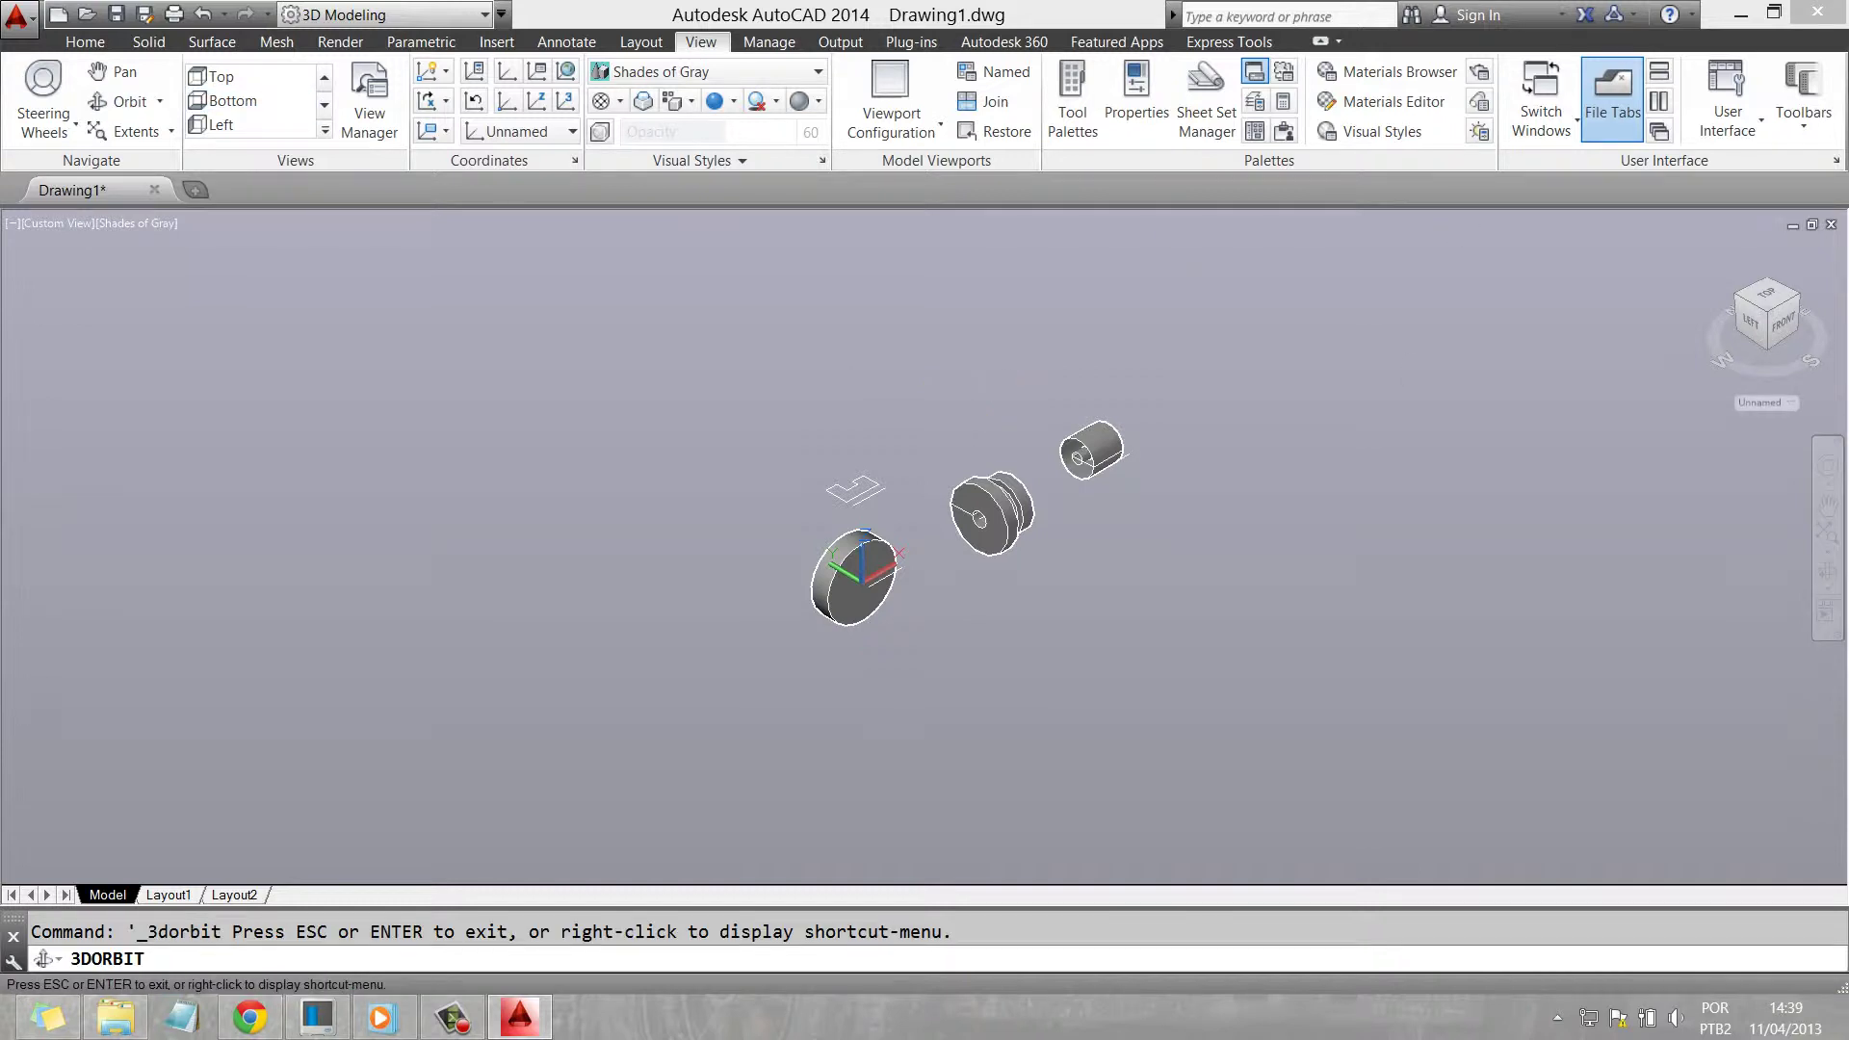
# Switch the model's visual style to Realistic
pyautogui.scroll(3, 935, 548)
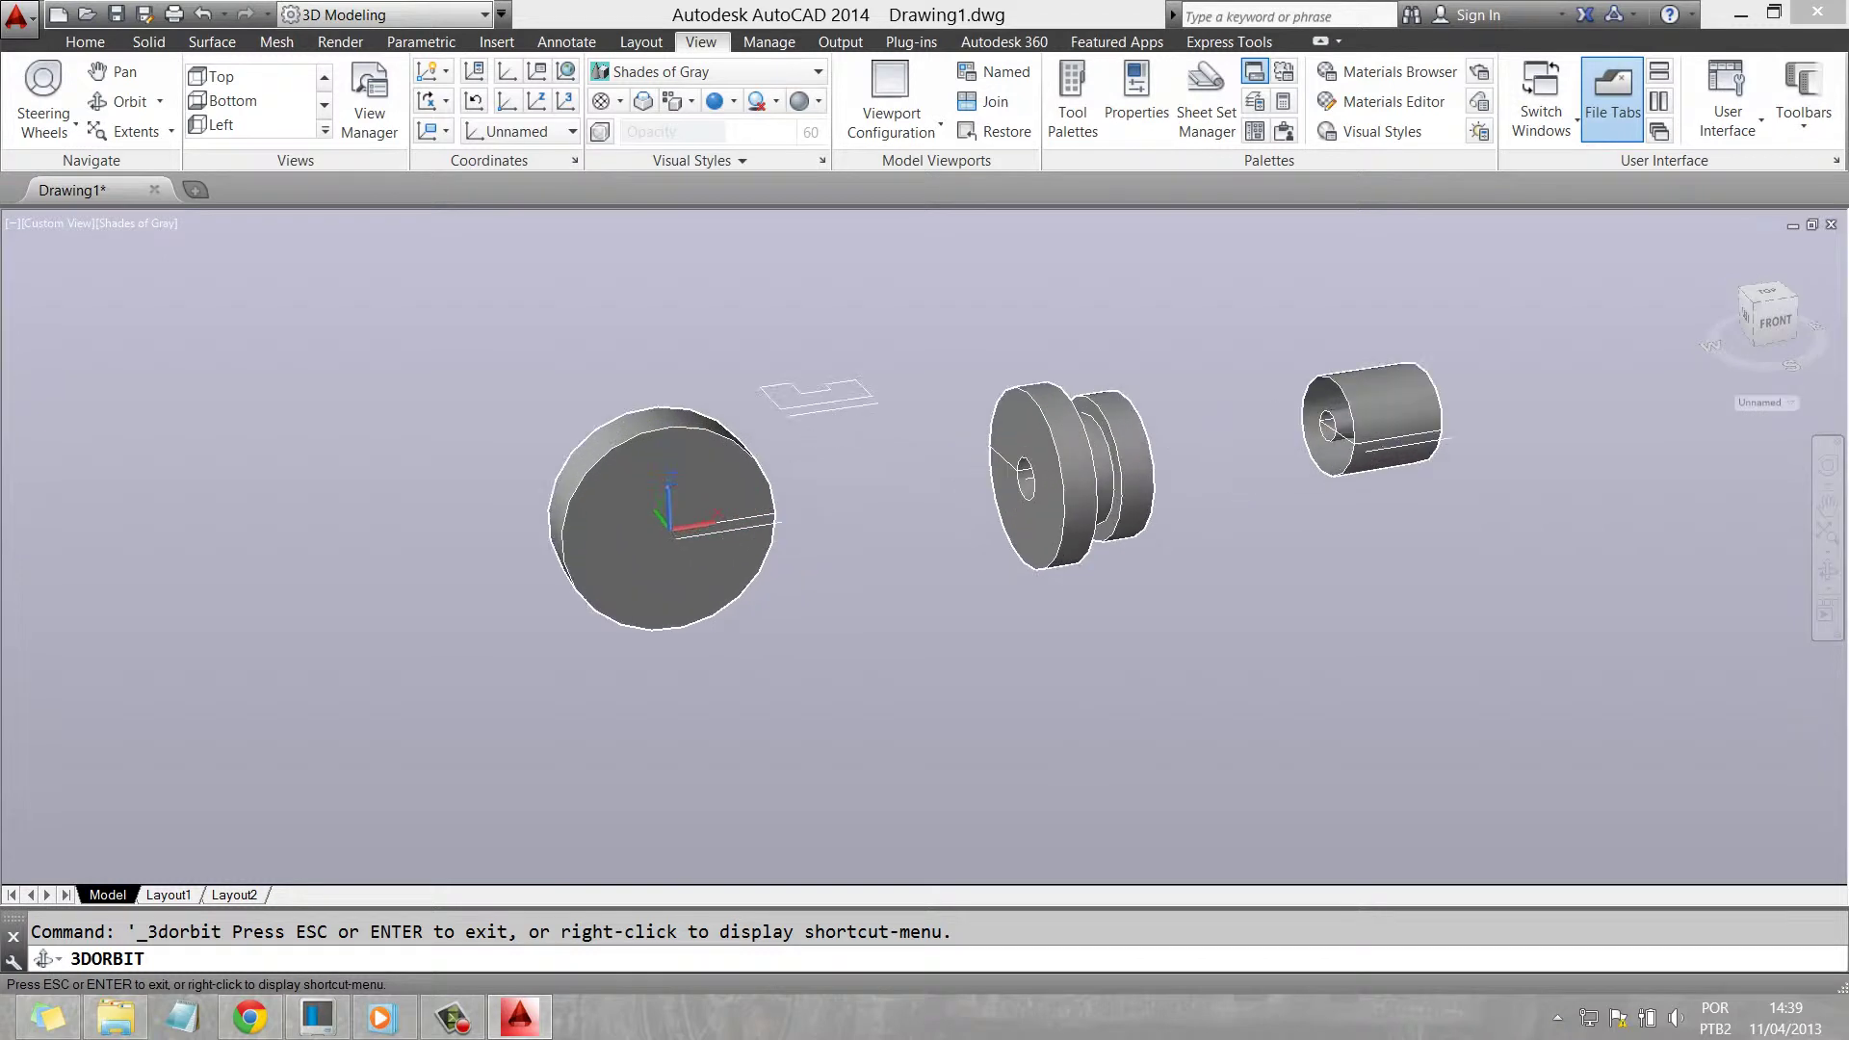
pyautogui.click(817, 71)
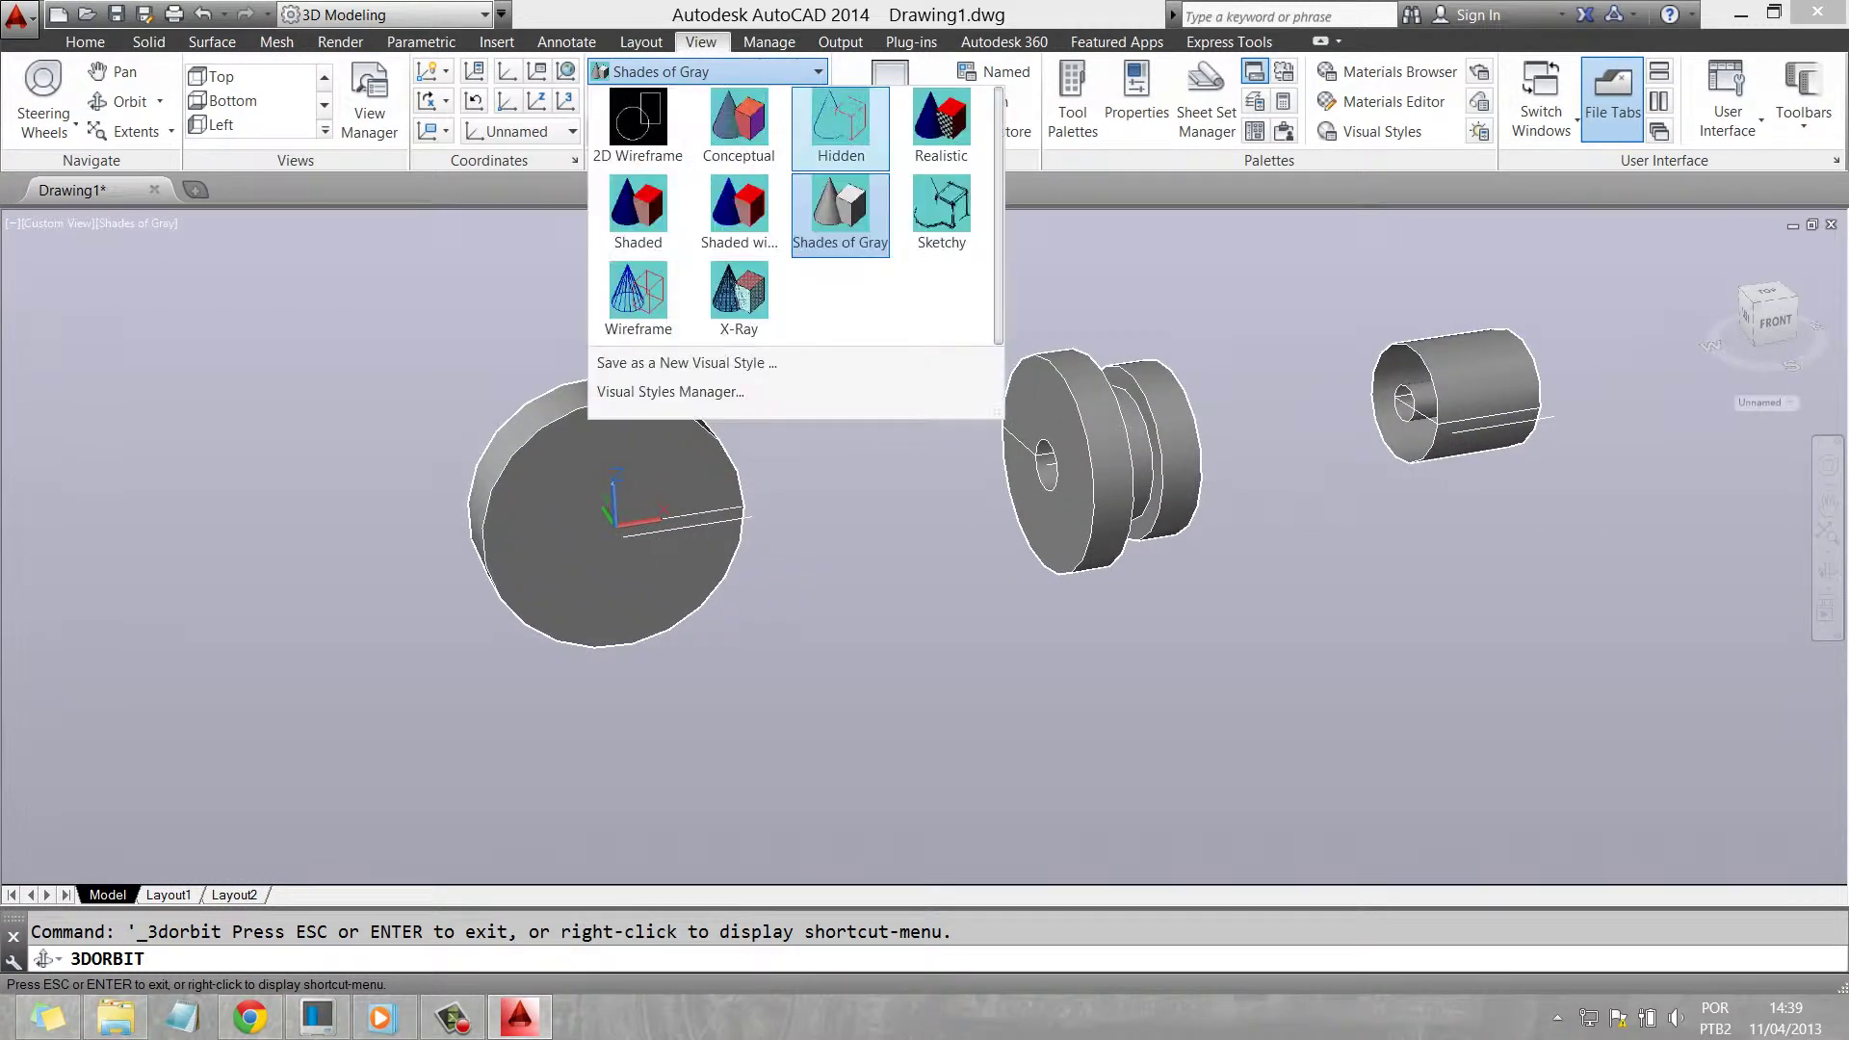
pyautogui.click(942, 135)
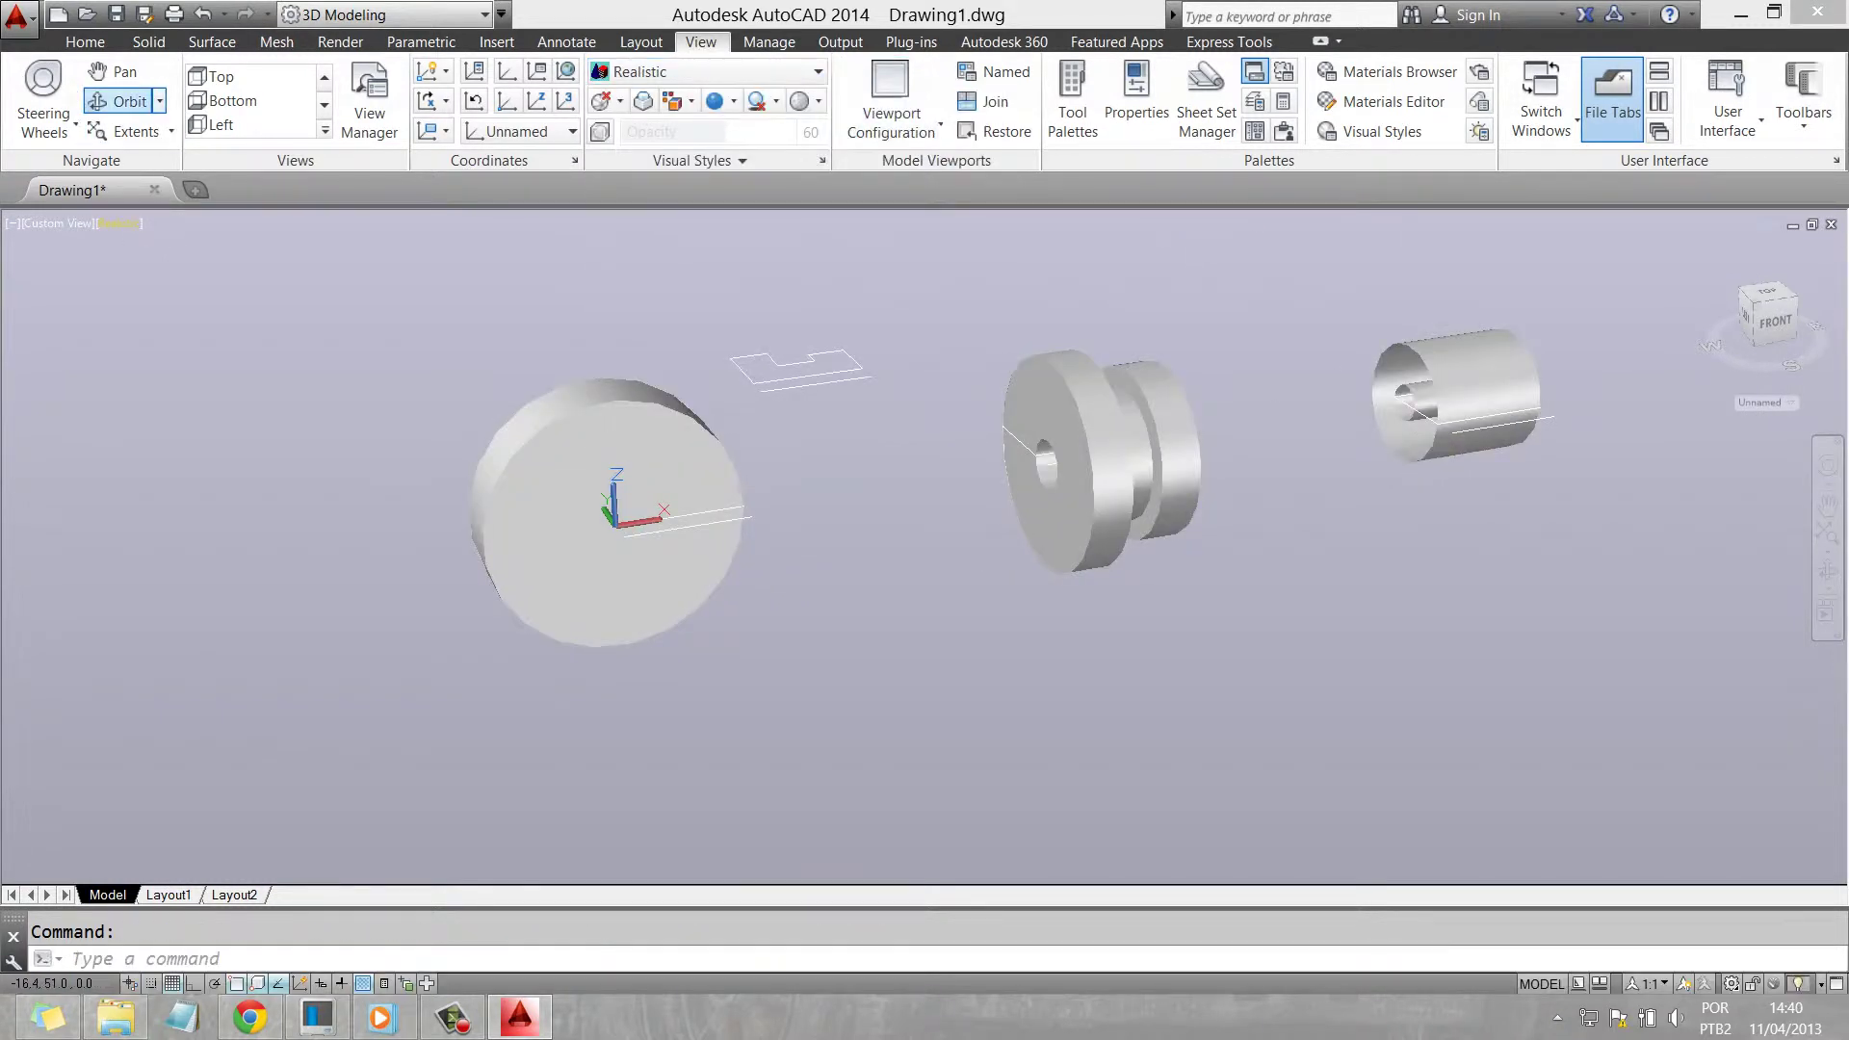
# Orbit and zoom to view the disc, pulley and sleeve from behind
pyautogui.click(120, 101)
pyautogui.moveTo(924, 577); pyautogui.dragTo(1117, 520)
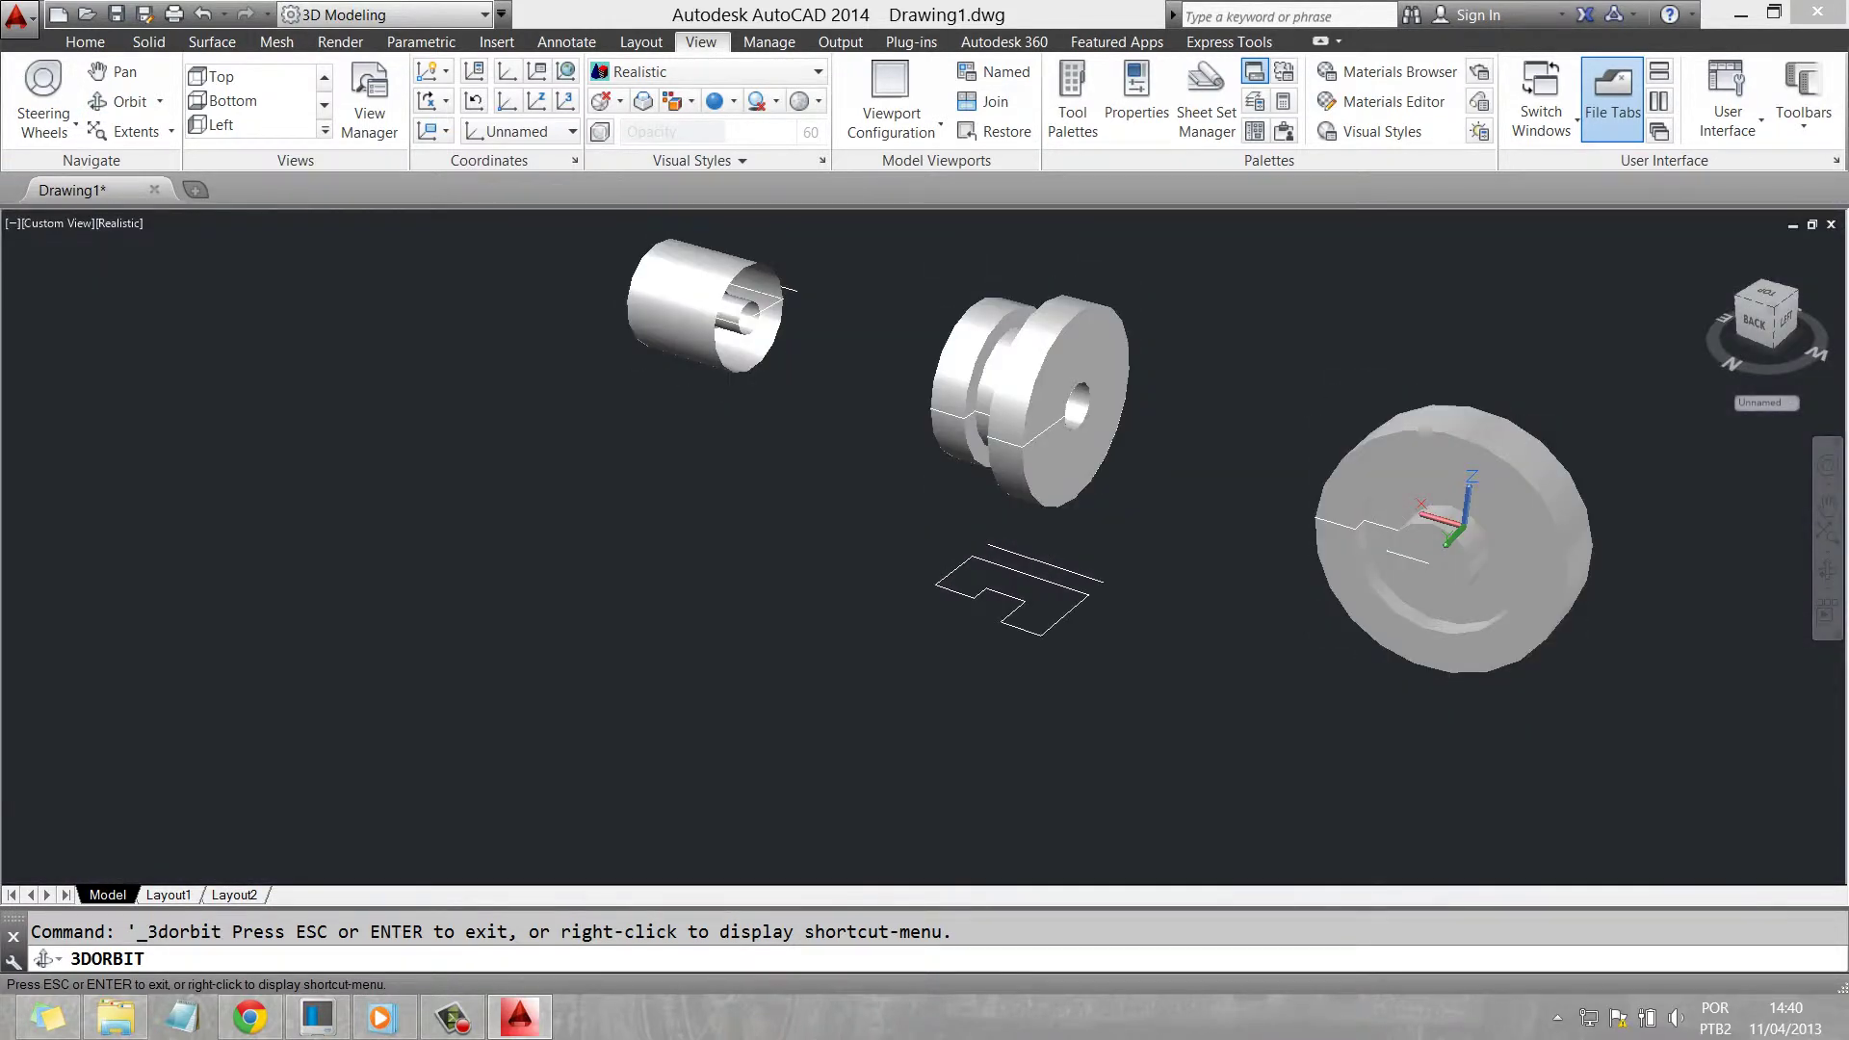
pyautogui.moveTo(924, 539)
pyautogui.mouseDown()
pyautogui.moveTo(648, 363)
pyautogui.moveTo(674, 371)
pyautogui.mouseUp()
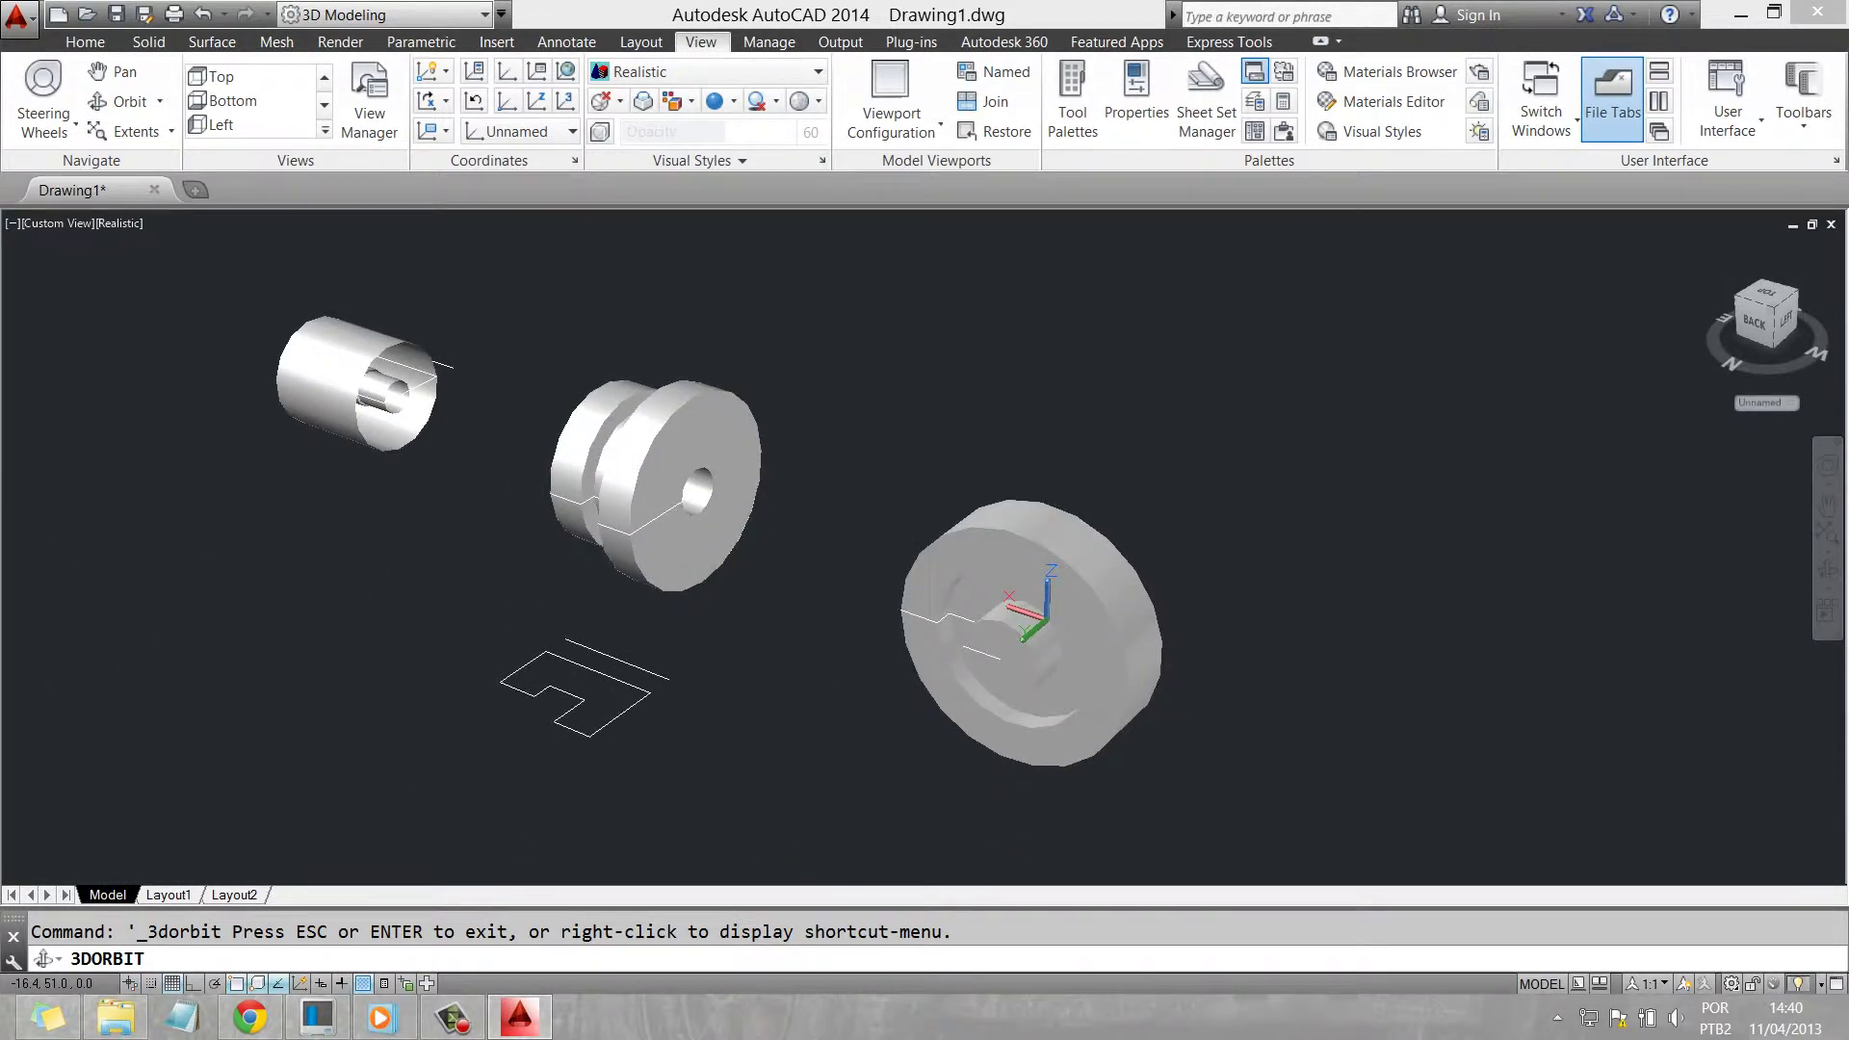
pyautogui.scroll(1, 888, 541)
pyautogui.scroll(1, 889, 540)
# Preview X-Ray and Shaded with edges, then settle on the Shaded visual style
pyautogui.click(712, 71)
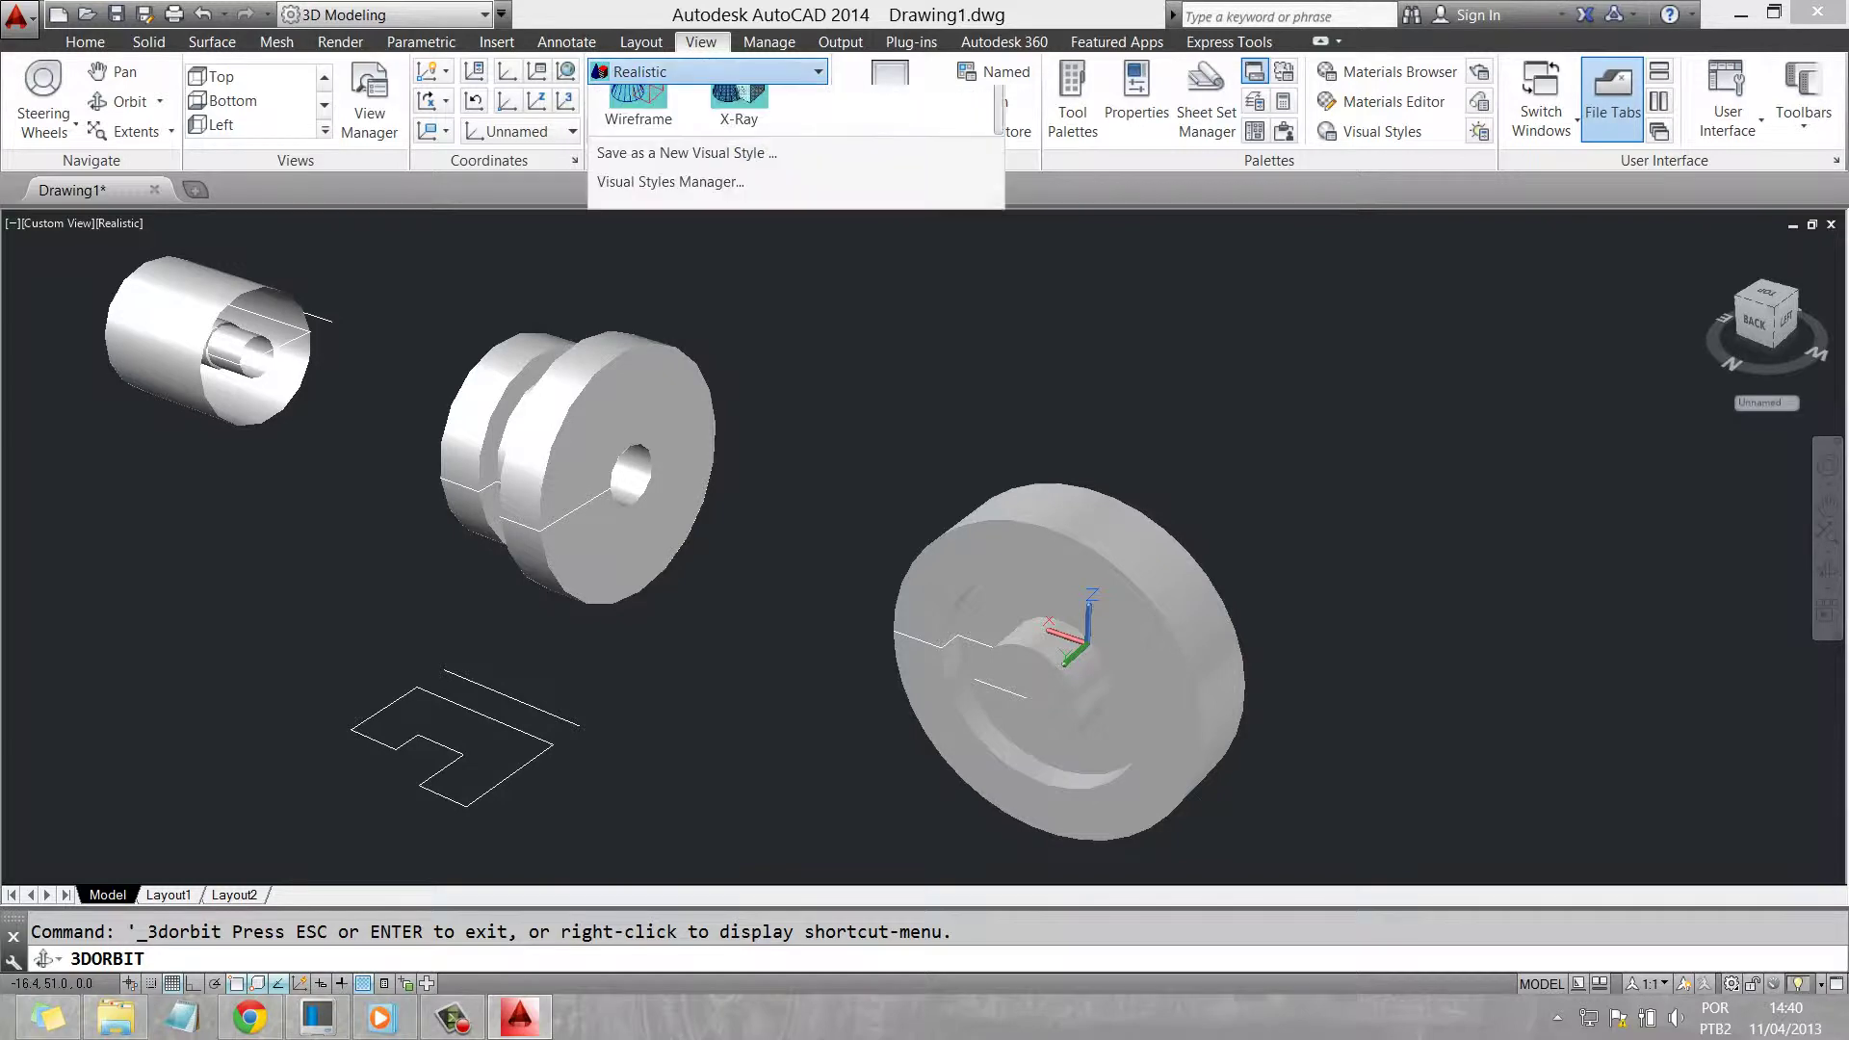
pyautogui.click(739, 333)
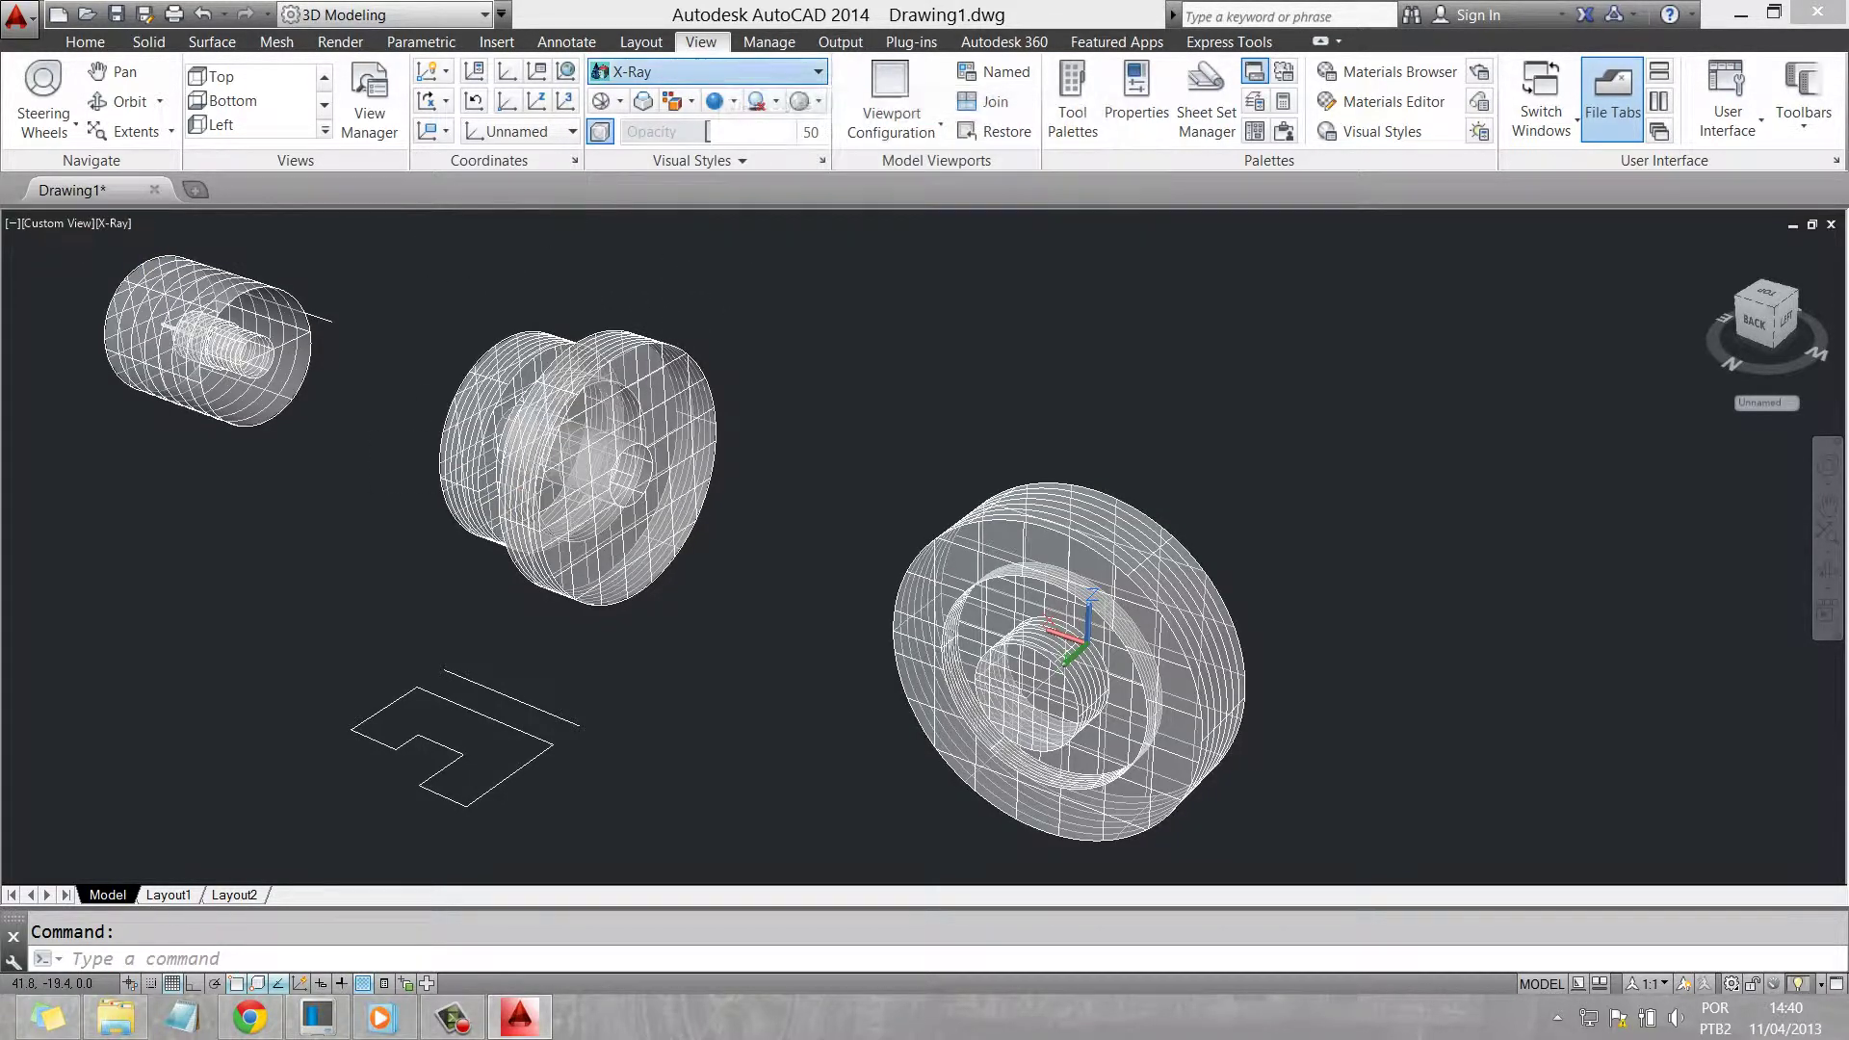
pyautogui.click(712, 71)
pyautogui.click(747, 216)
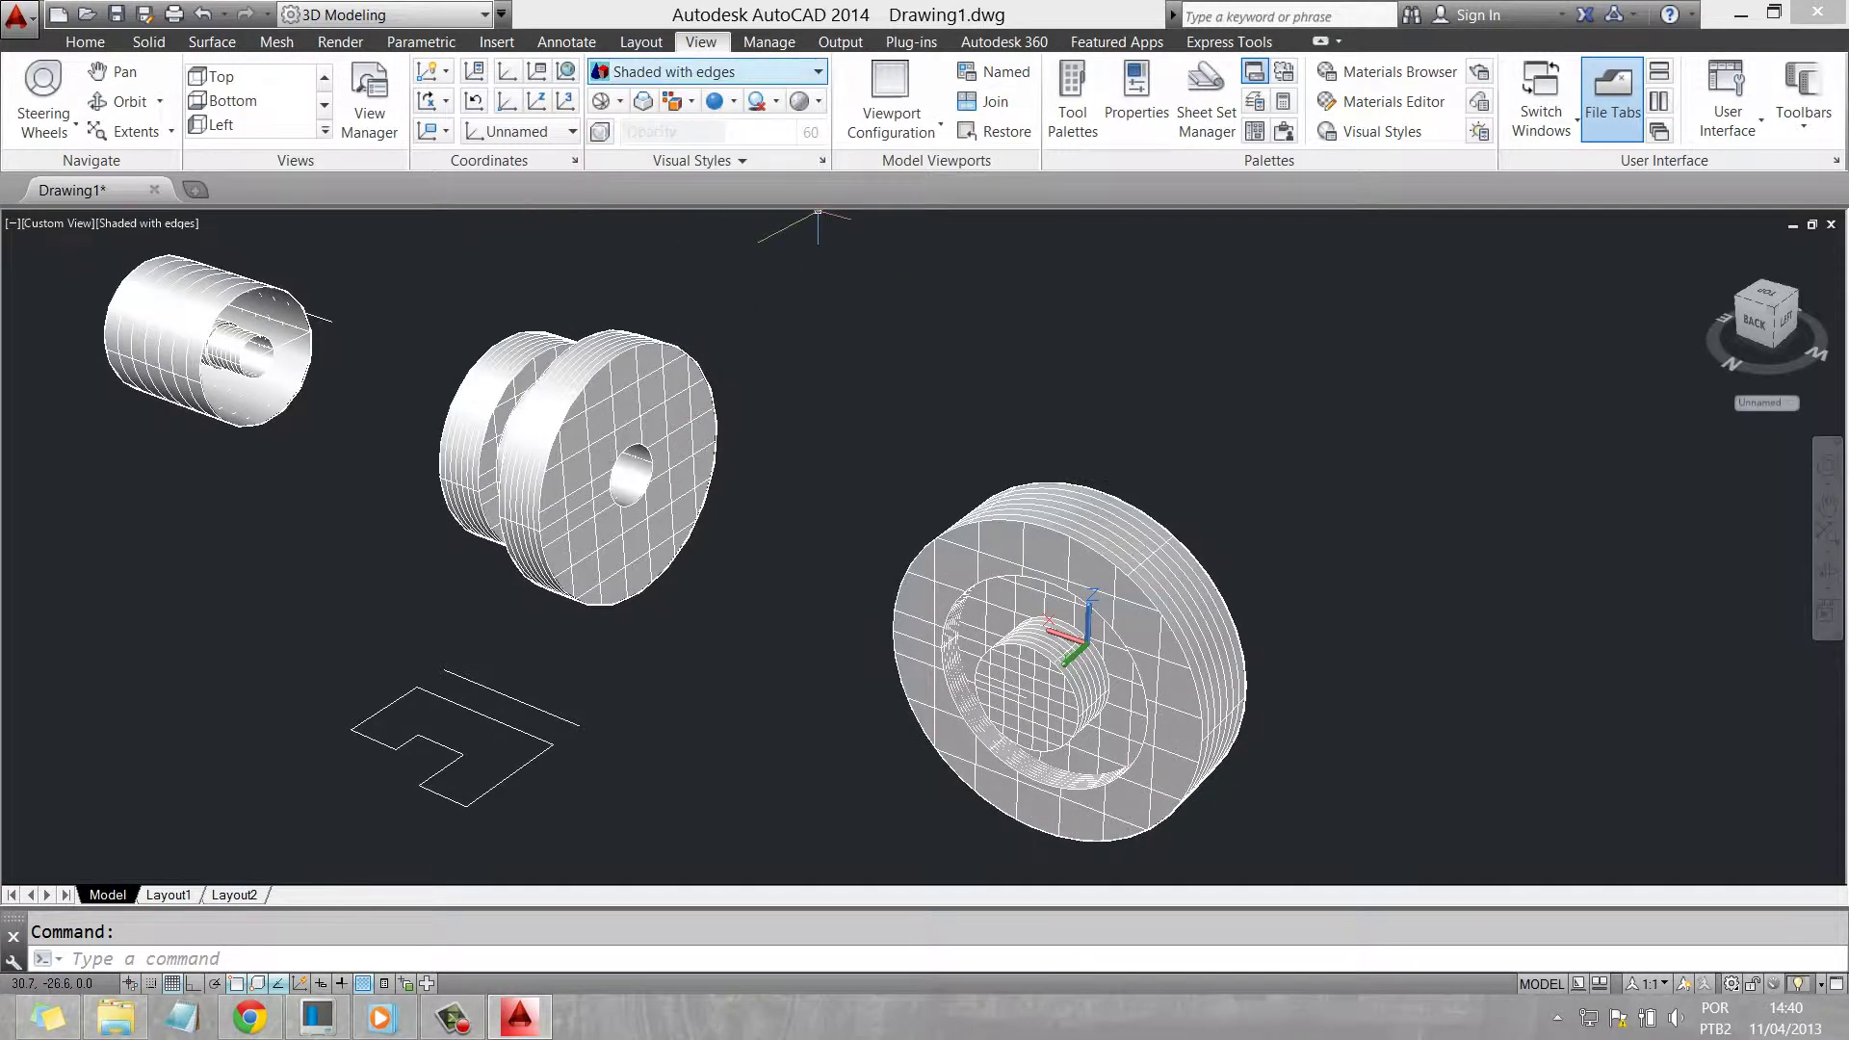
pyautogui.click(712, 71)
pyautogui.click(637, 207)
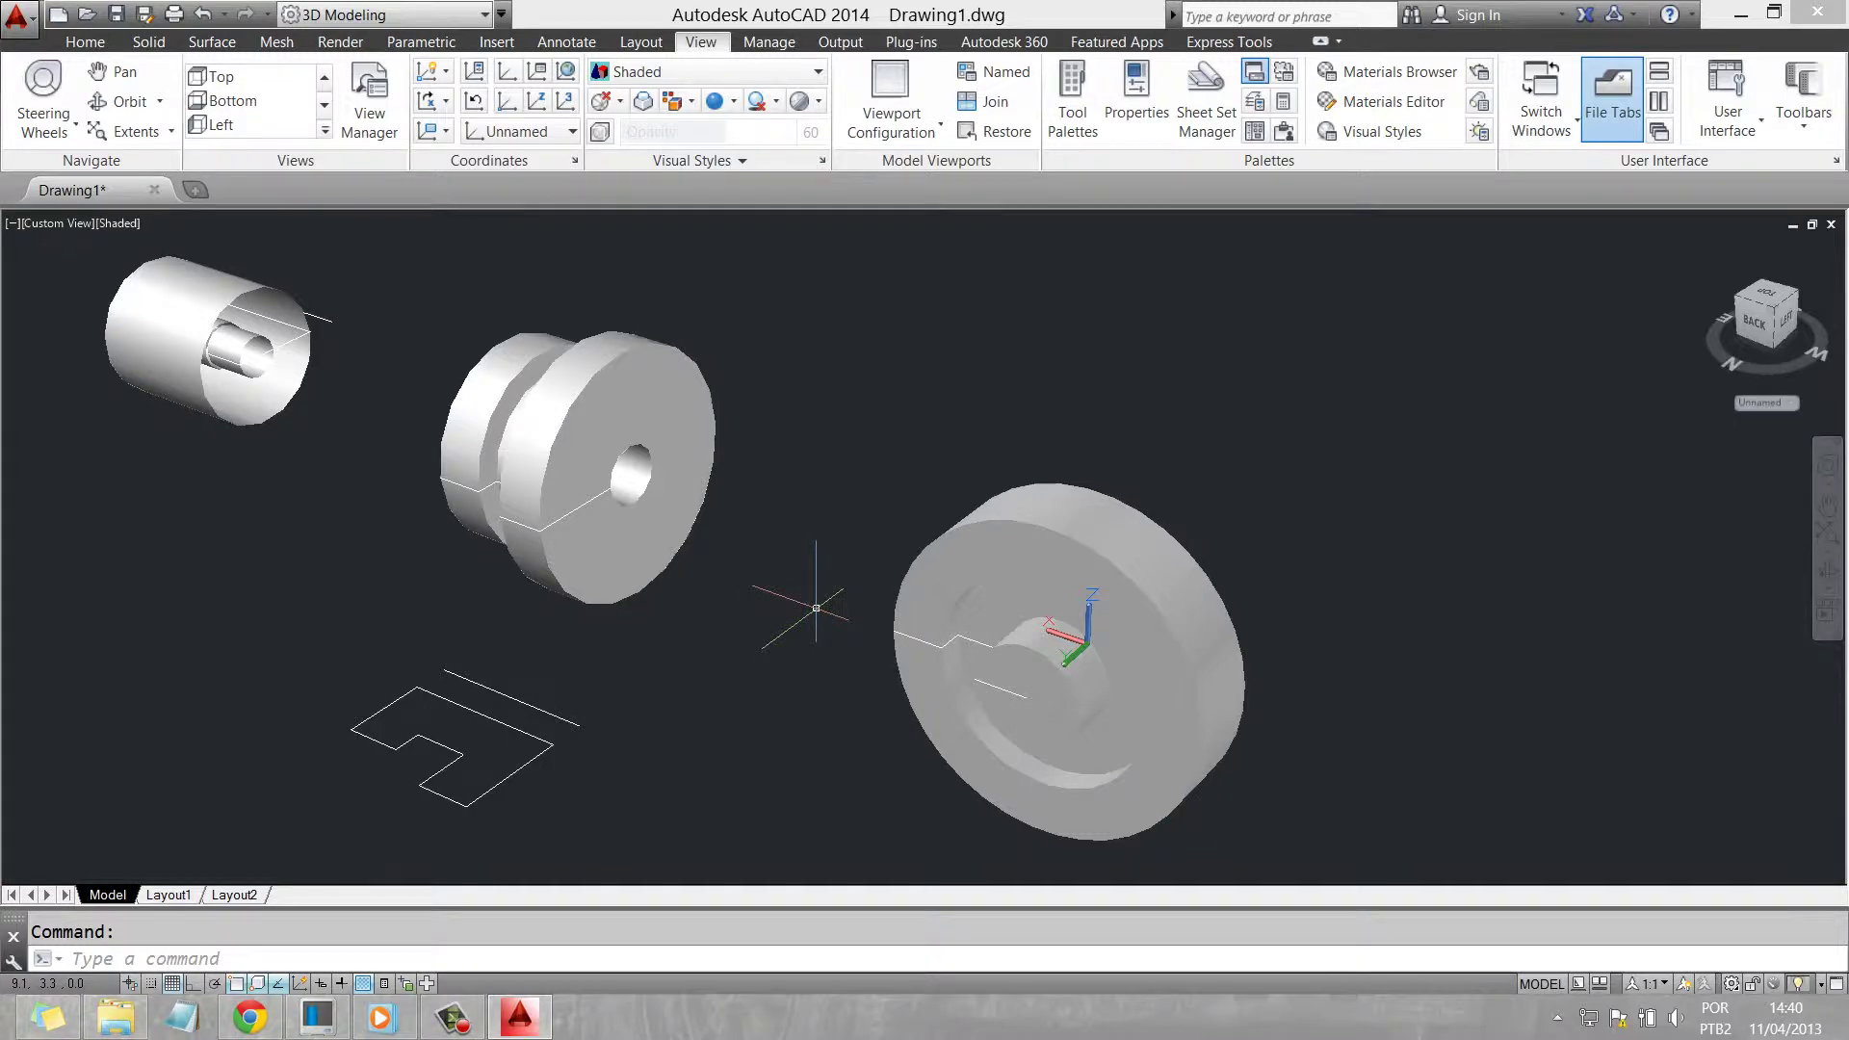
# Orbit around the shaded disc, pulley and sleeve to face them
pyautogui.click(122, 101)
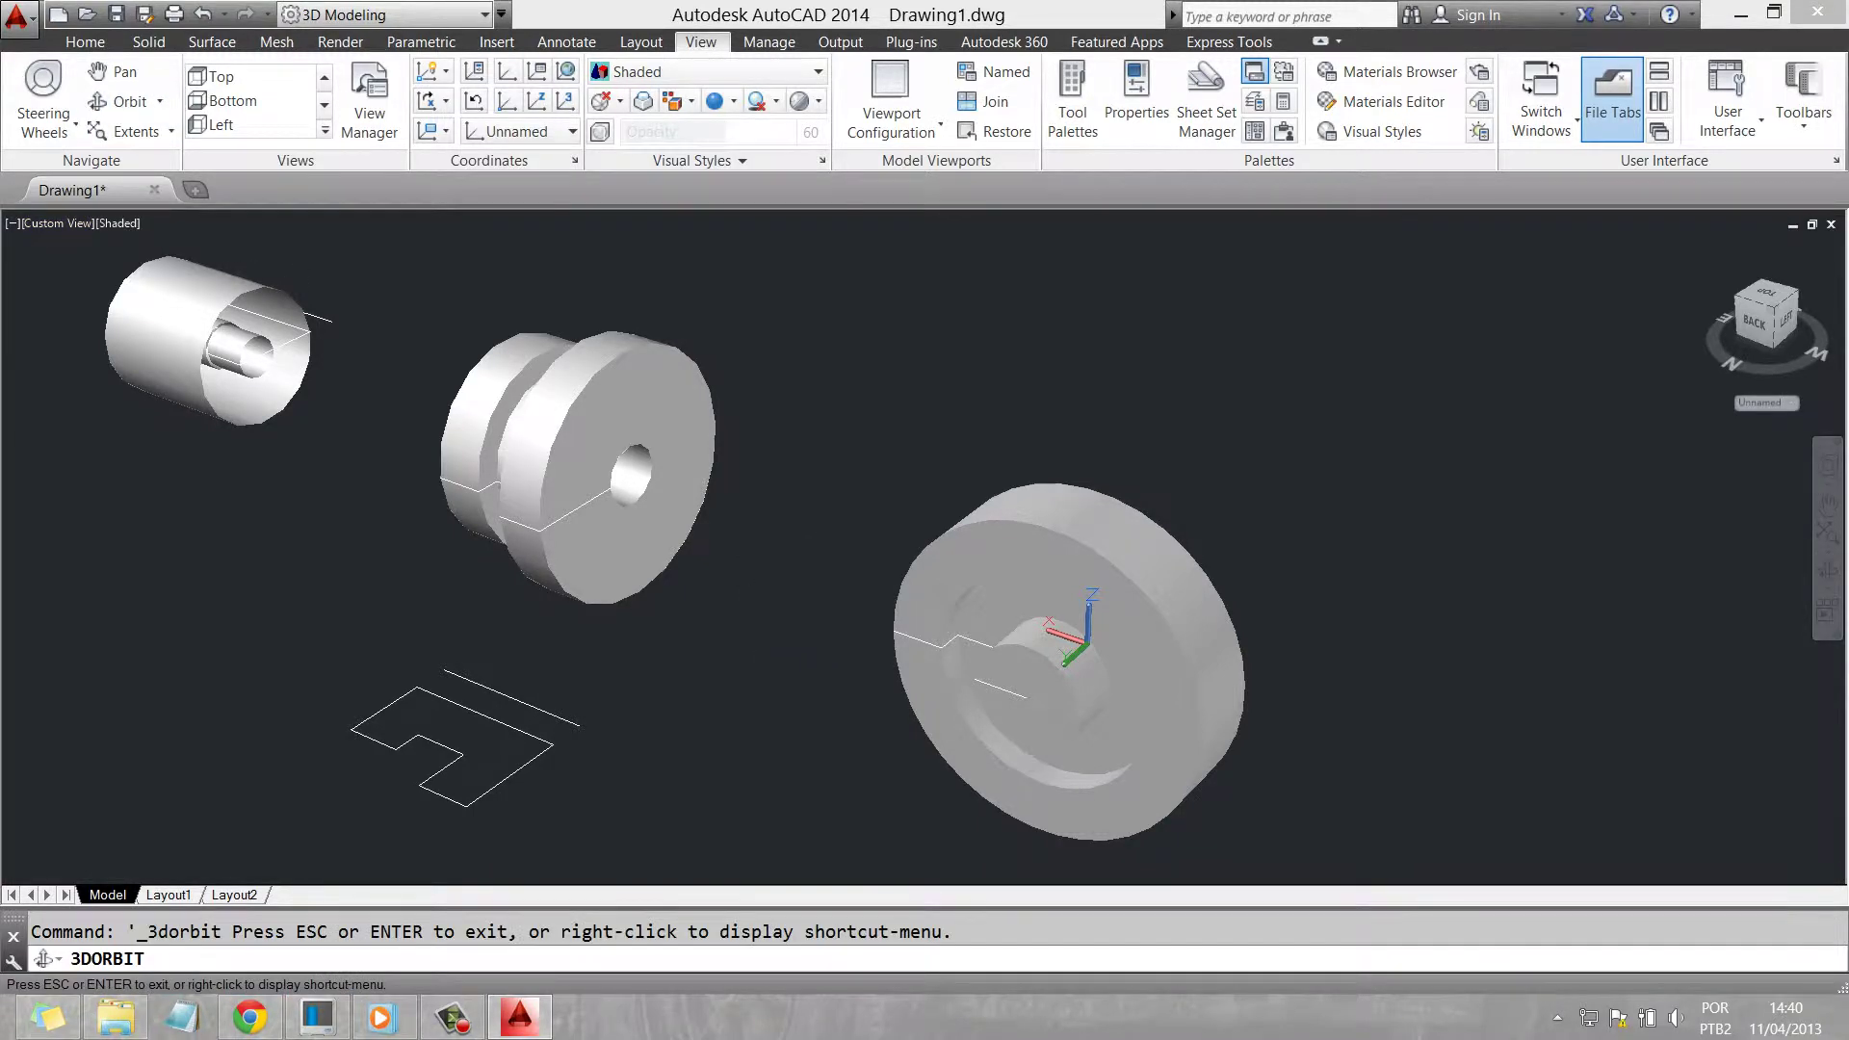
pyautogui.moveTo(867, 539); pyautogui.dragTo(924, 501)
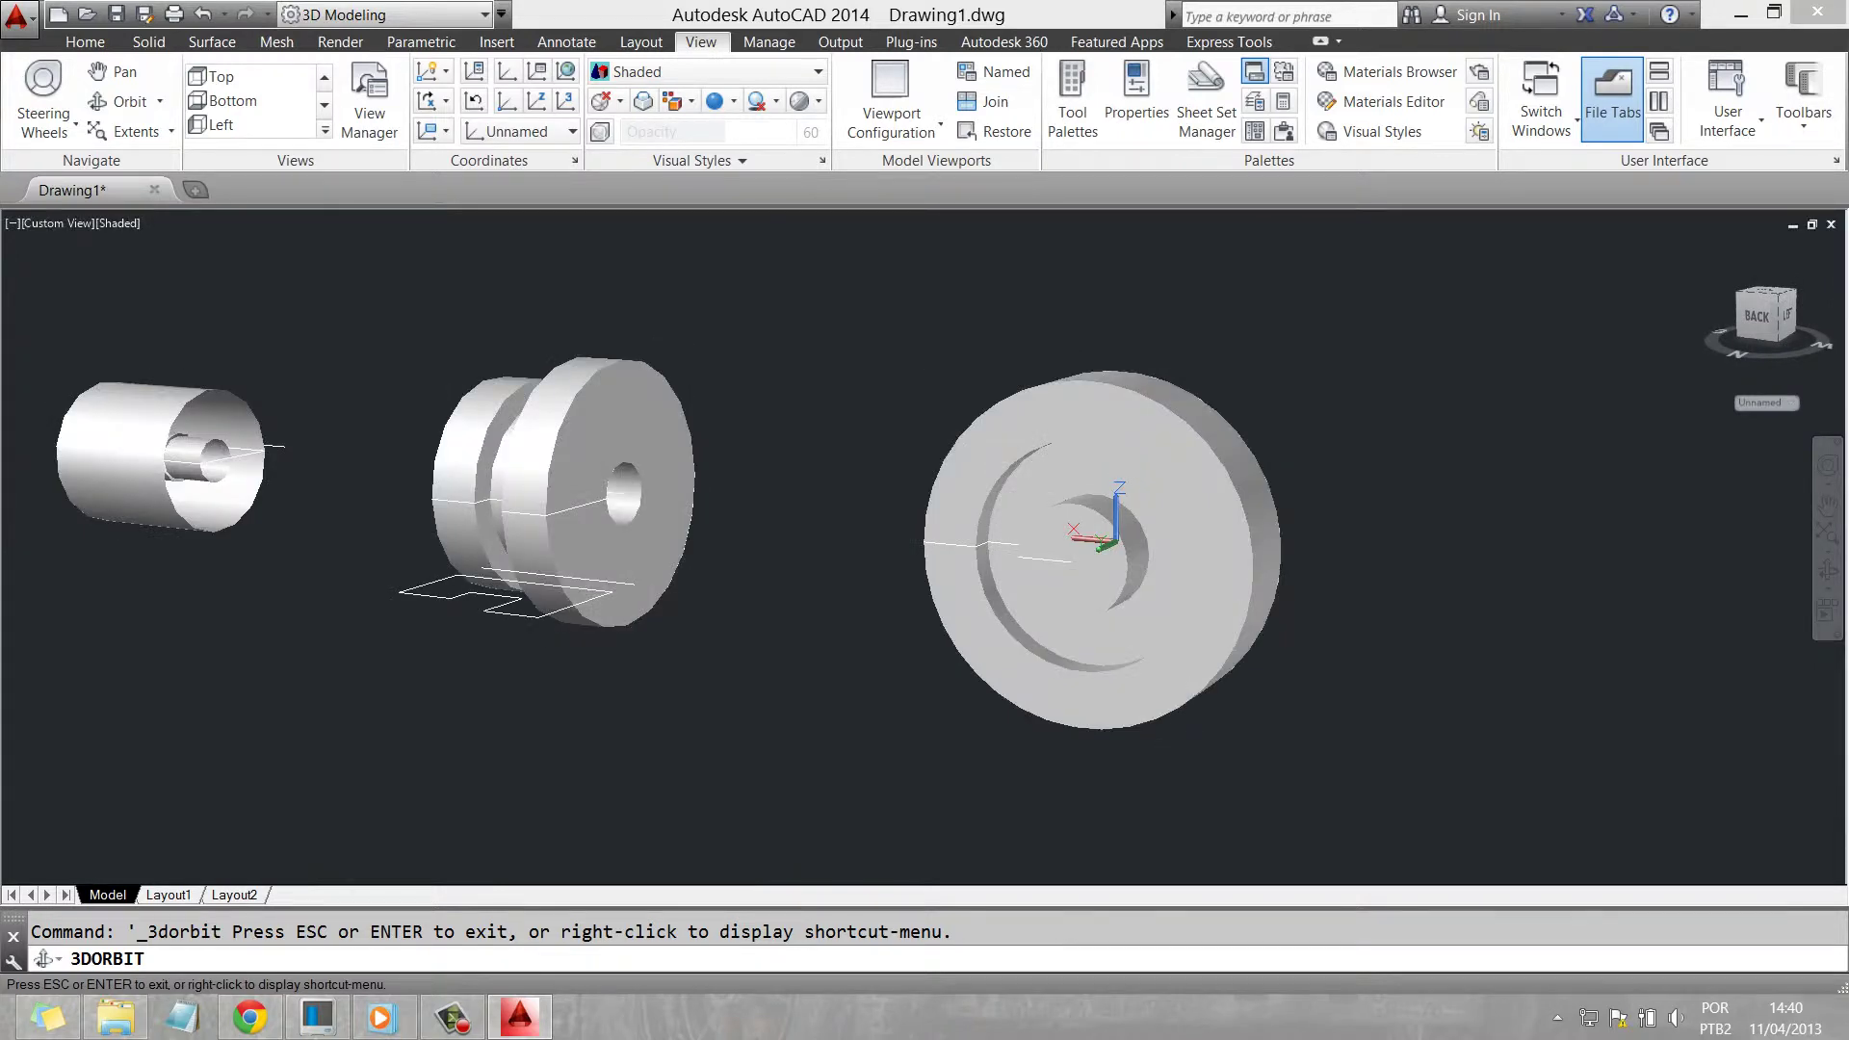
pyautogui.moveTo(924, 501); pyautogui.dragTo(962, 491)
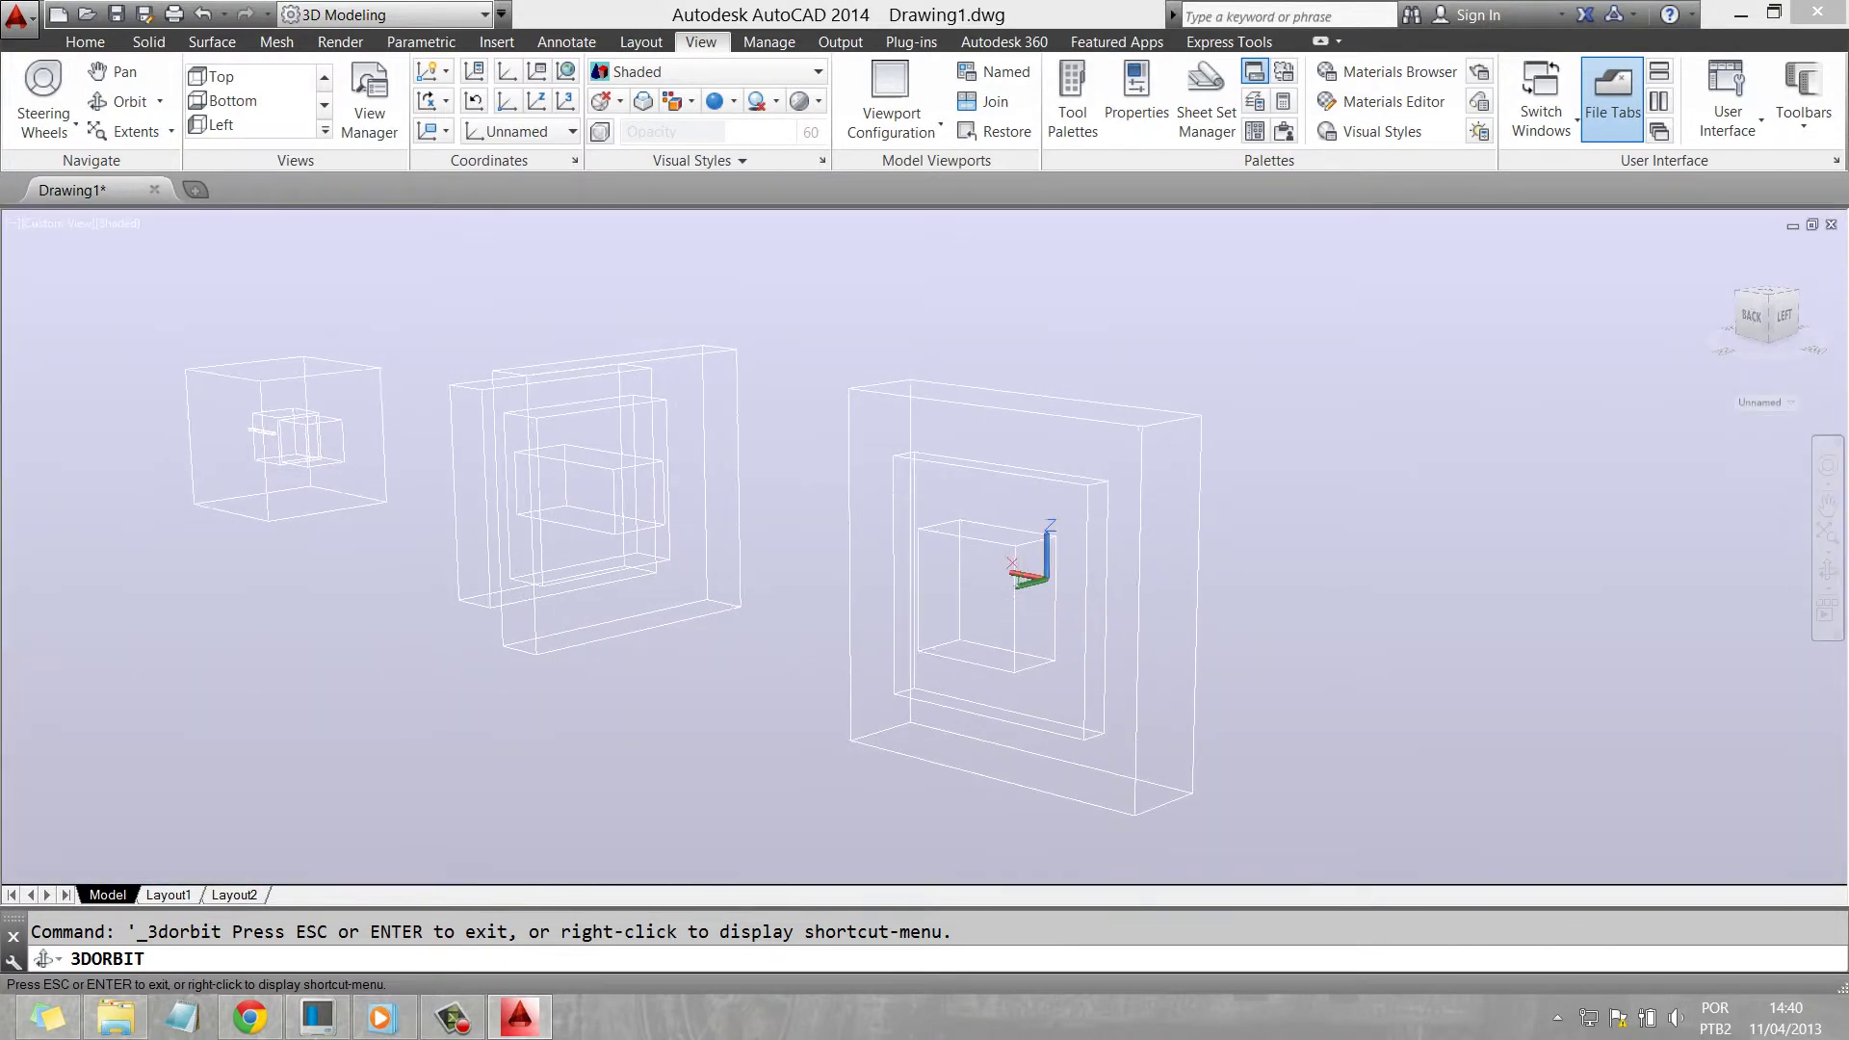